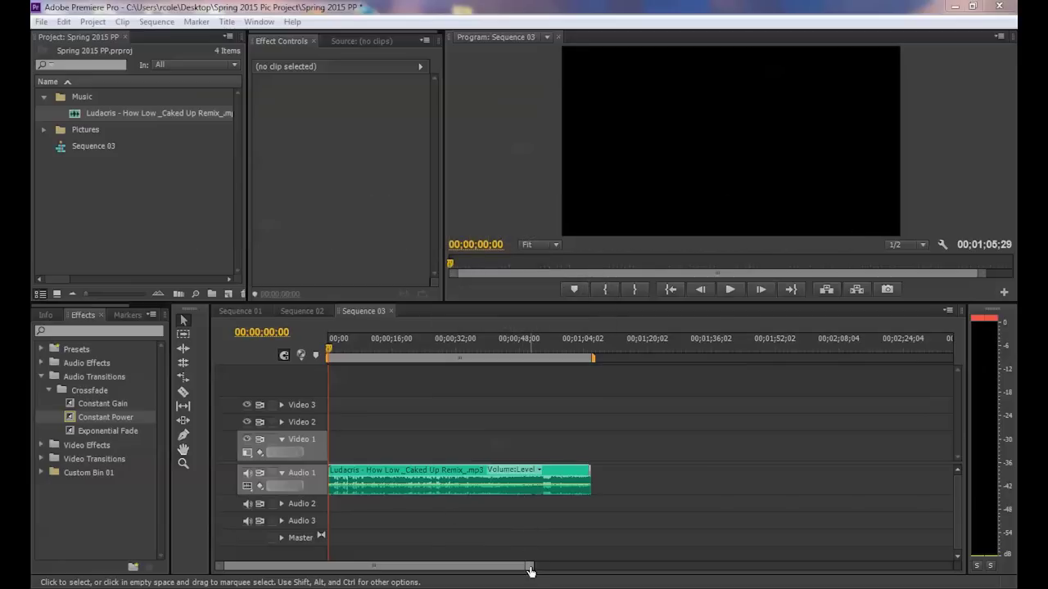
Step: Play the opening seconds of the Audio 1 music clip to listen for the first strong beat
{"action": "left_click_drag", "start_coordinate": [529, 571], "coordinate": [400, 567]}
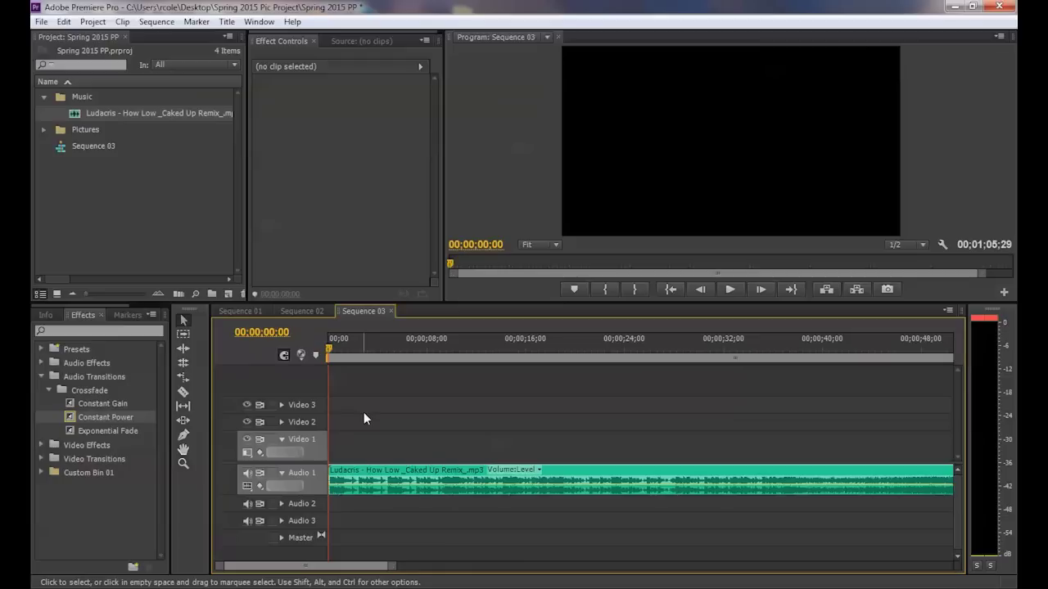
{"action": "left_click", "coordinate": [378, 352]}
{"action": "left_click_drag", "start_coordinate": [378, 349], "coordinate": [343, 350]}
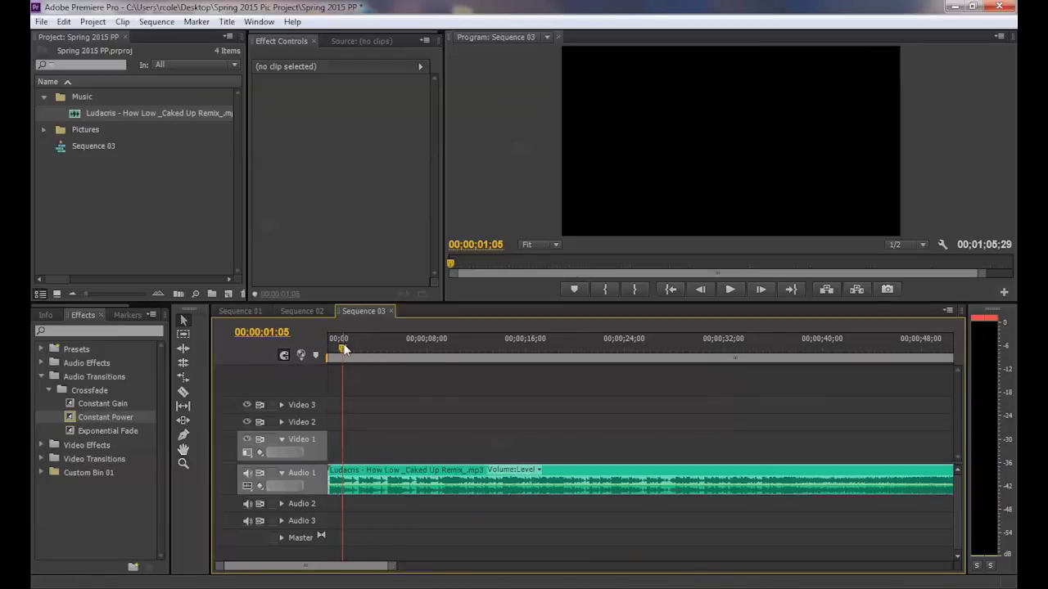
{"action": "key", "text": "space"}
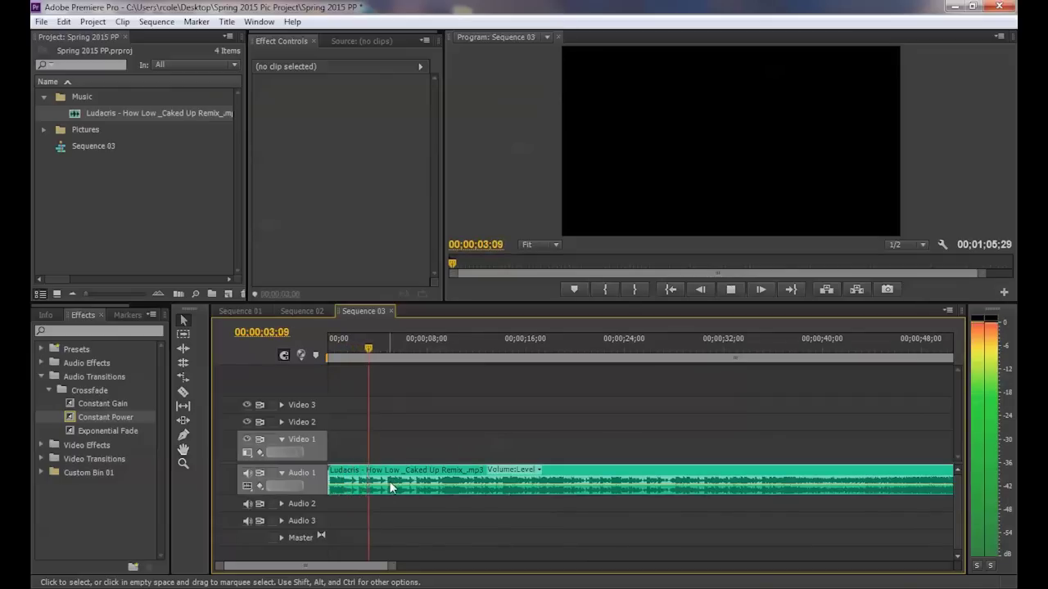
{"action": "key", "text": "space"}
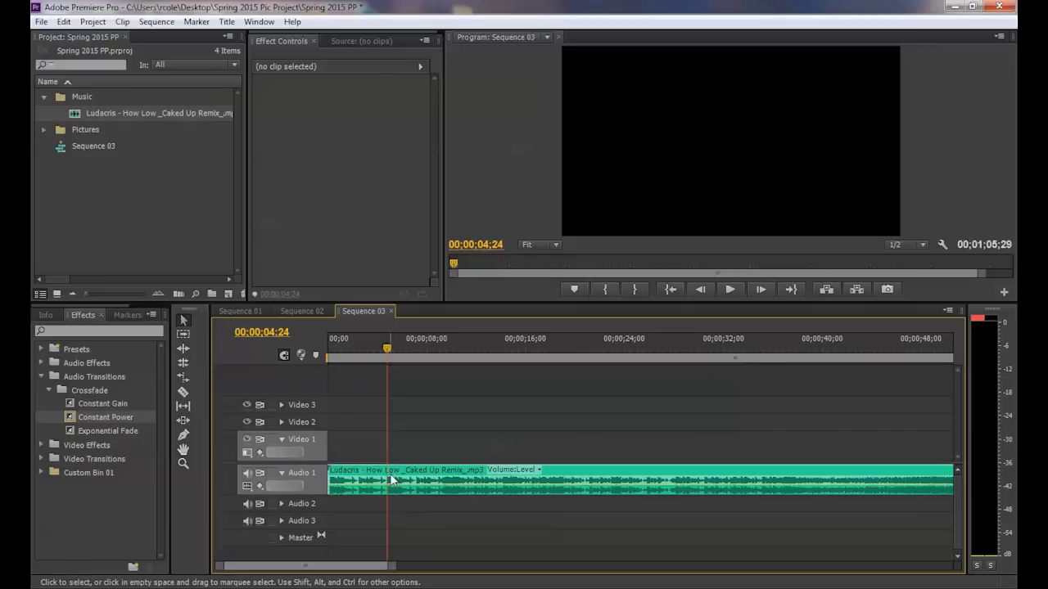
{"action": "left_click", "coordinate": [733, 290]}
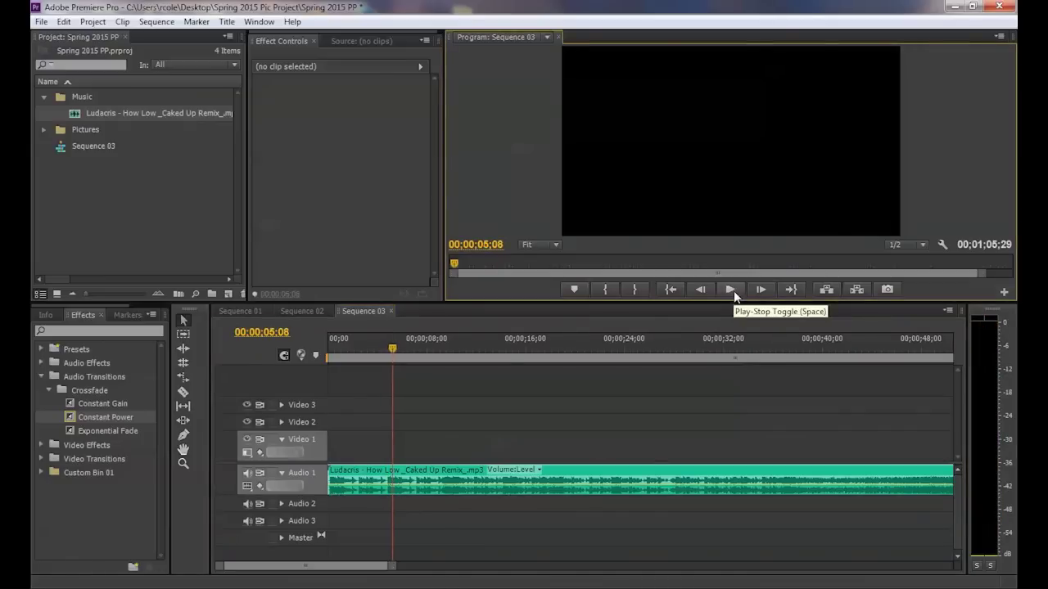
Step: Place the playhead exactly on the first strong beat in the music waveform, at 00;00;04;24
{"action": "left_click_drag", "start_coordinate": [393, 348], "coordinate": [387, 346]}
{"action": "left_click_drag", "start_coordinate": [393, 571], "coordinate": [316, 542]}
{"action": "mouse_move", "coordinate": [642, 350]}
{"action": "left_mouse_down"}
{"action": "mouse_move", "coordinate": [573, 351]}
{"action": "mouse_move", "coordinate": [685, 350]}
{"action": "mouse_move", "coordinate": [613, 350]}
{"action": "mouse_move", "coordinate": [629, 350]}
{"action": "left_mouse_up"}
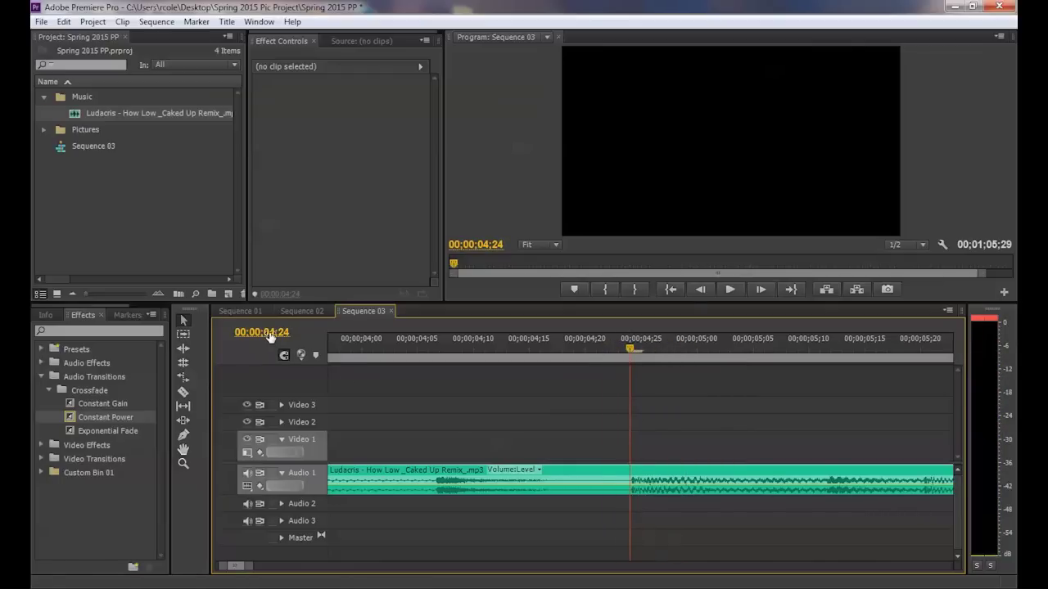
{"action": "left_click_drag", "start_coordinate": [256, 566], "coordinate": [311, 565]}
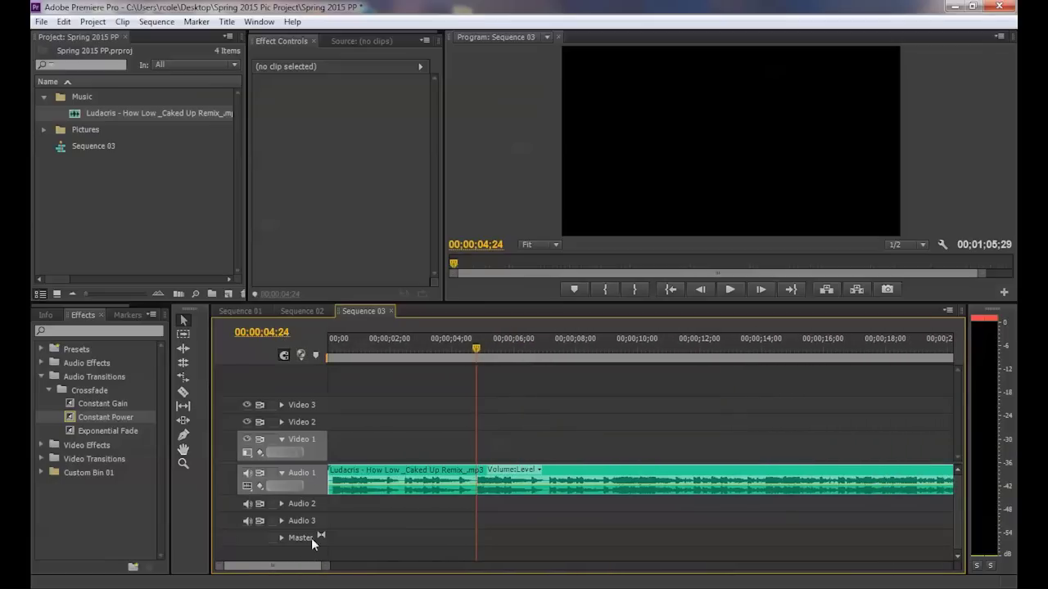
Step: Collapse the Music bin in the project and select the music clip on Audio 1
{"action": "left_click", "coordinate": [120, 183]}
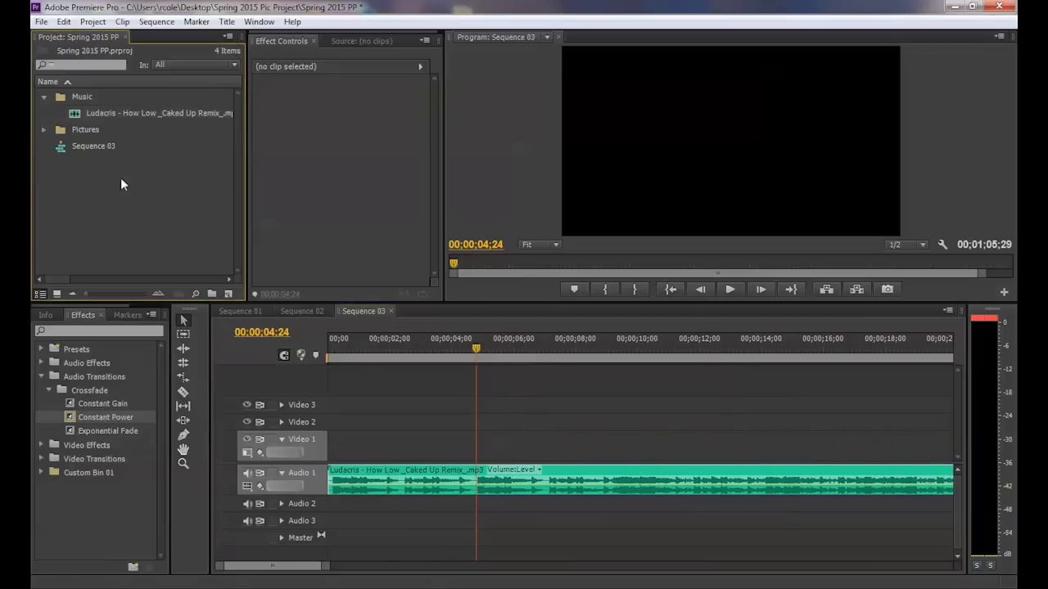
{"action": "left_click", "coordinate": [45, 99]}
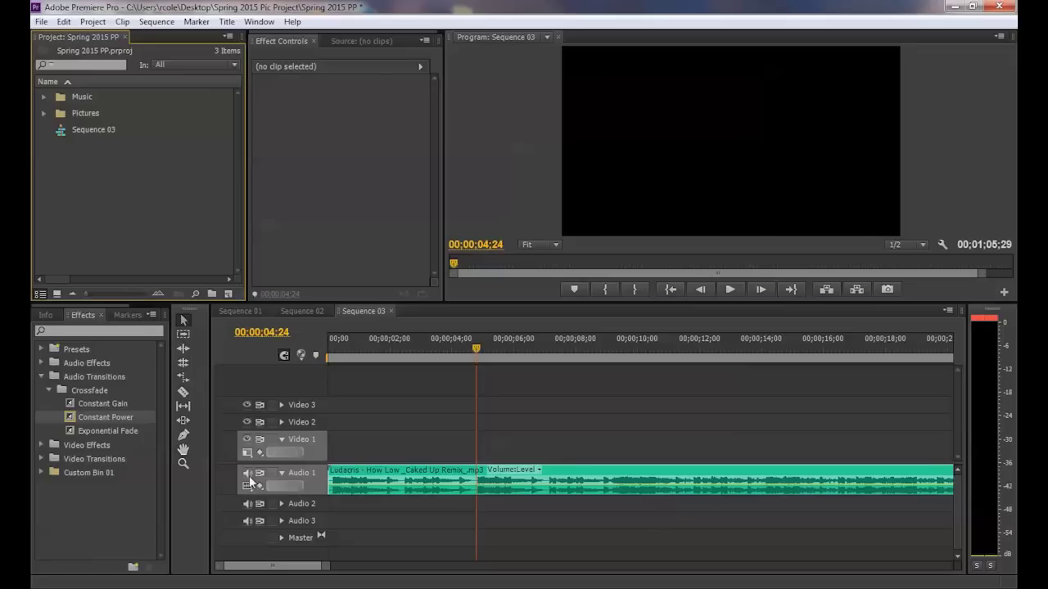
{"action": "left_click", "coordinate": [401, 489]}
{"action": "left_click_drag", "start_coordinate": [400, 490], "coordinate": [398, 492]}
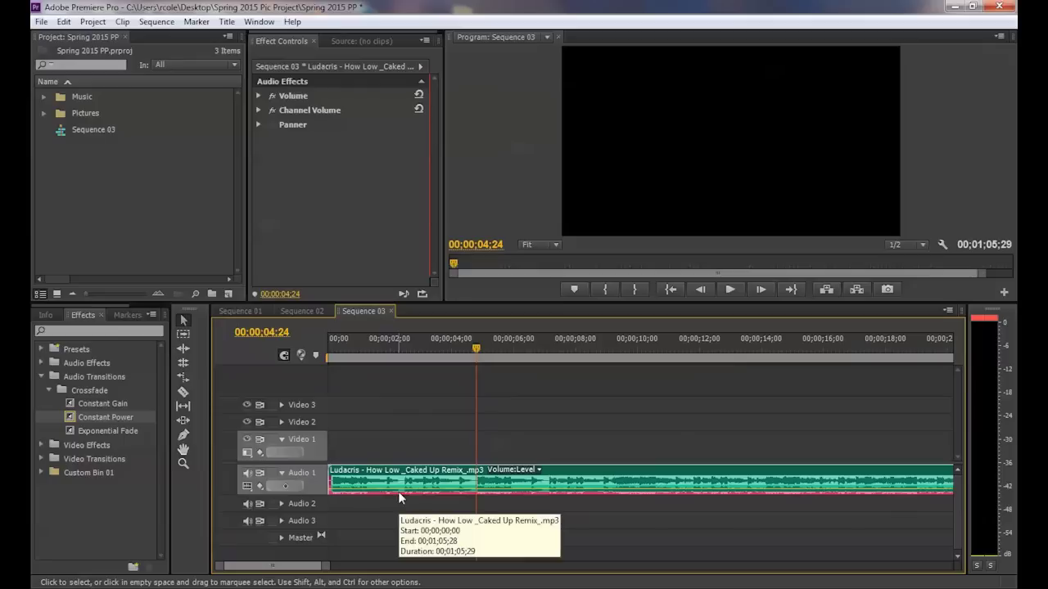
Step: Play briefly from the beat, stop, and return the playhead to timecode 00;00;04;24
{"action": "key", "text": "space"}
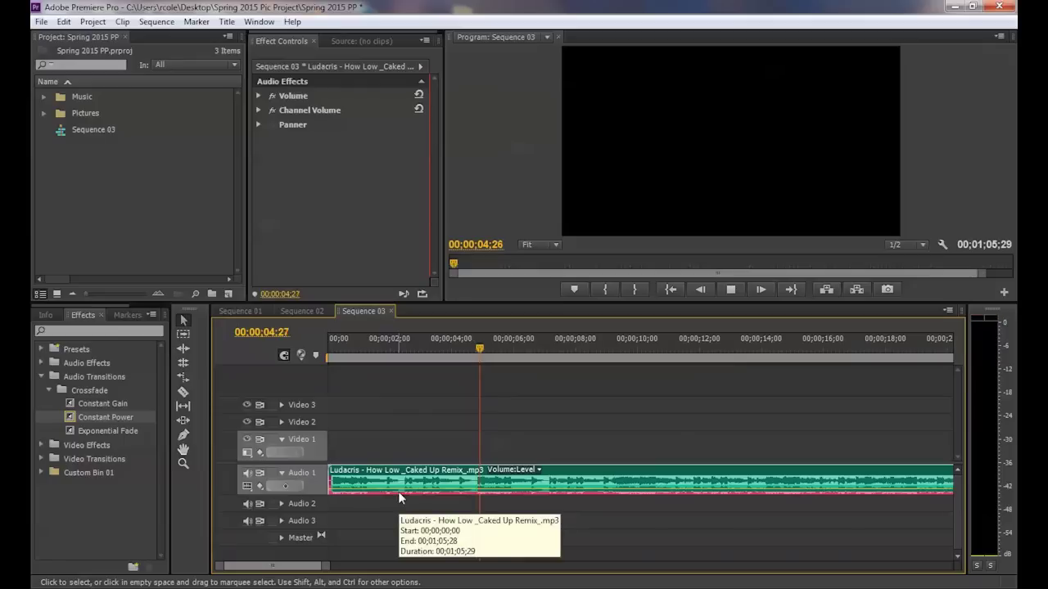
{"action": "left_click", "coordinate": [262, 332]}
{"action": "type", "text": "424"}
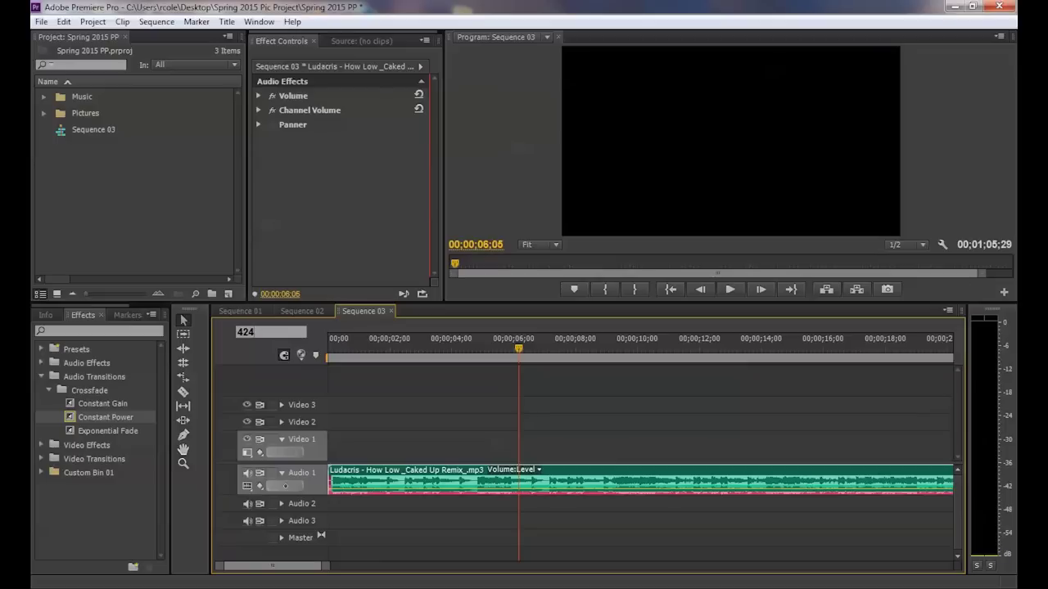
{"action": "key", "text": "Return"}
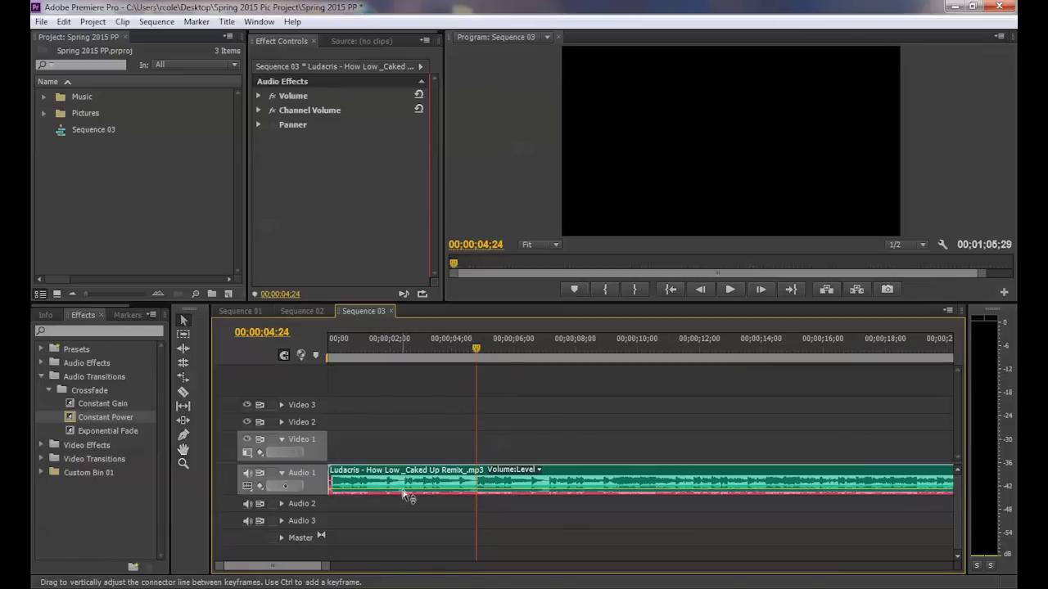
{"action": "left_click_drag", "start_coordinate": [402, 491], "coordinate": [396, 491]}
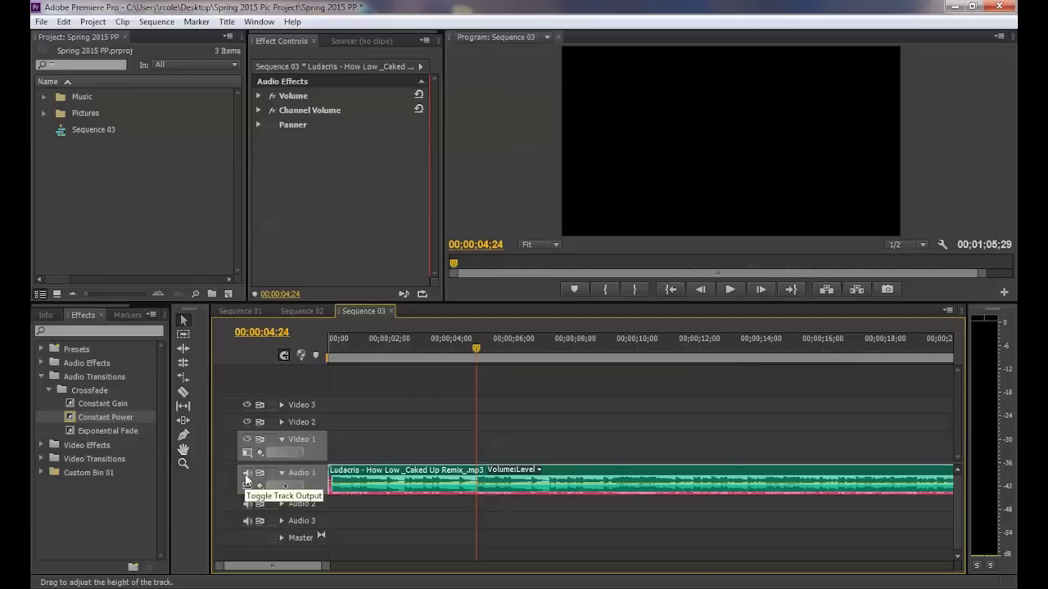
Step: Place 1 Me at Birth.jpg from the Me Young picture bin on Video 1, starting at 00;00;04;24
{"action": "left_click", "coordinate": [43, 113]}
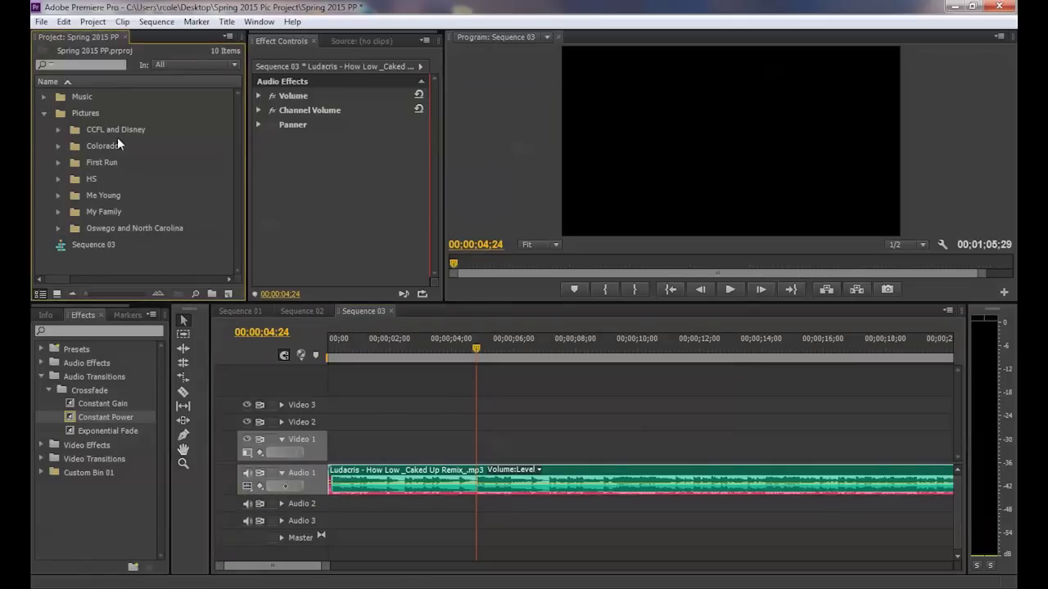
{"action": "left_click", "coordinate": [57, 195]}
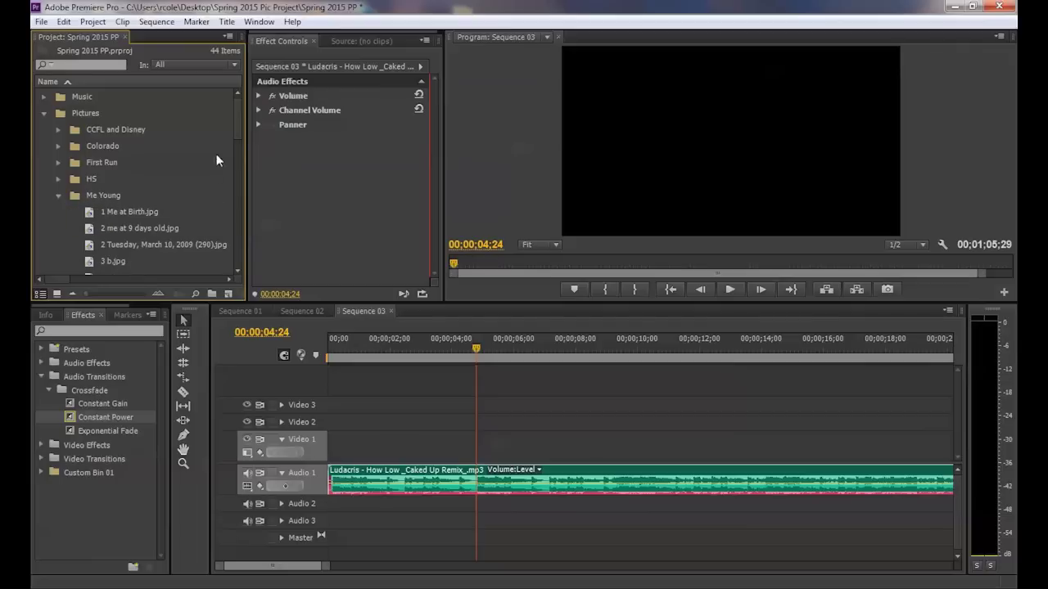
{"action": "left_click_drag", "start_coordinate": [234, 130], "coordinate": [237, 146]}
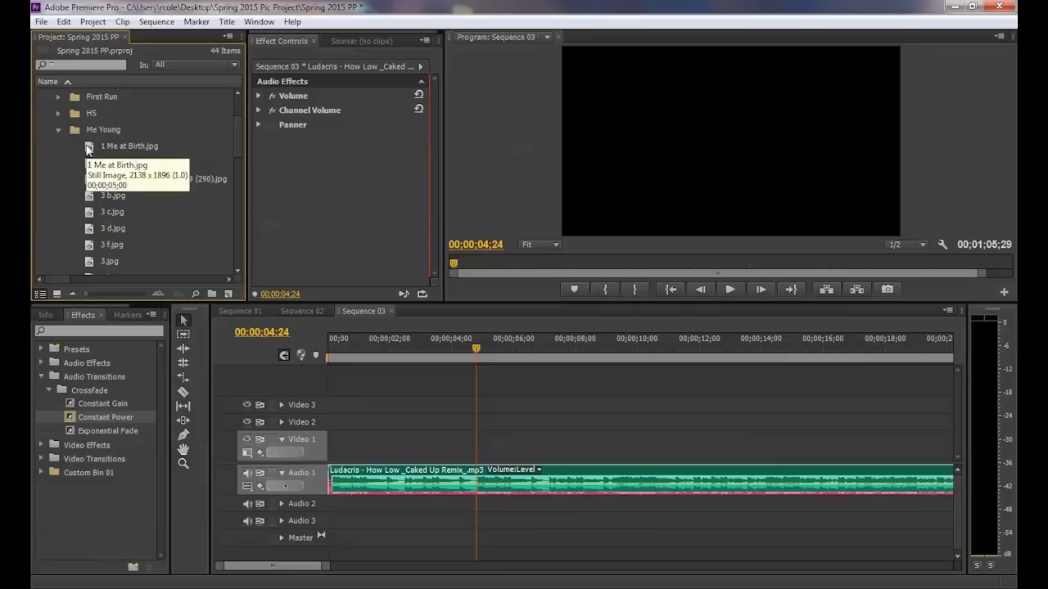
{"action": "left_click_drag", "start_coordinate": [91, 150], "coordinate": [478, 446]}
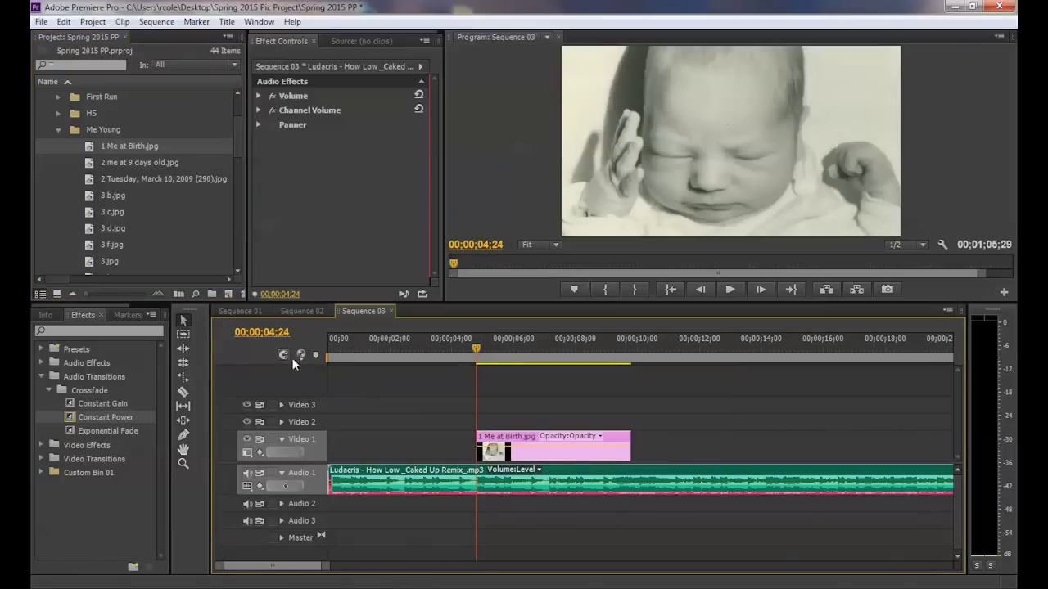
Step: Shift the birth picture off the playhead, turn snapping on, and snap the clip's start back to 00;00;04;24
{"action": "left_click", "coordinate": [490, 440]}
{"action": "left_click_drag", "start_coordinate": [491, 439], "coordinate": [518, 442]}
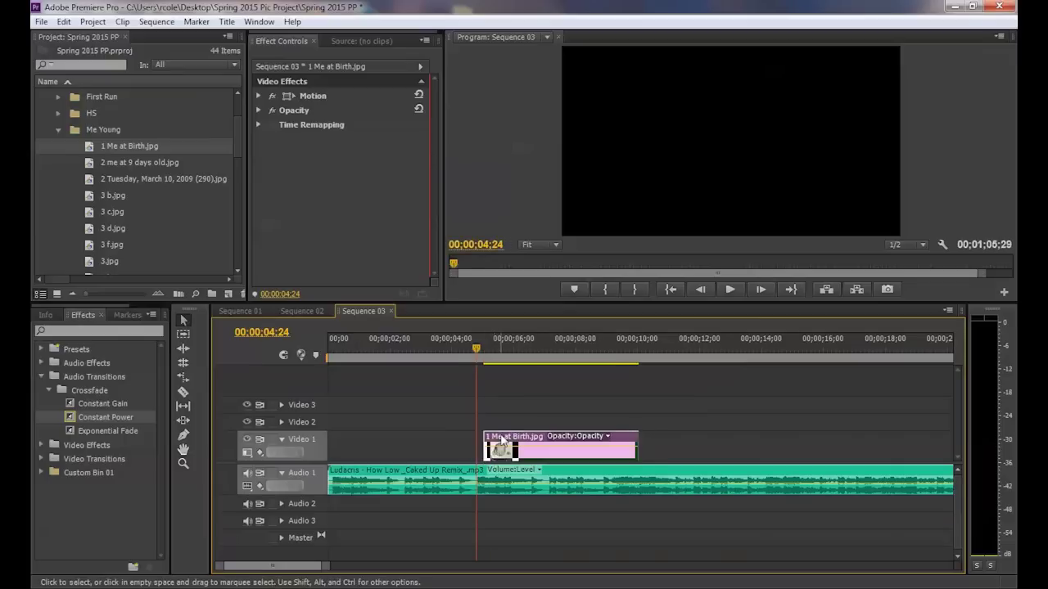
{"action": "left_click", "coordinate": [284, 357]}
{"action": "left_click_drag", "start_coordinate": [523, 436], "coordinate": [517, 437]}
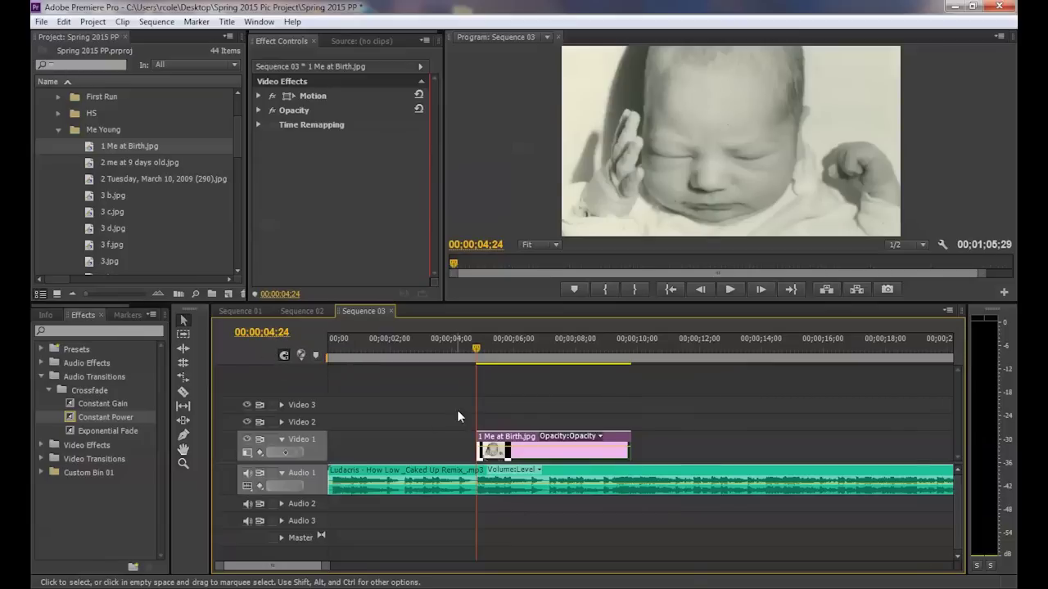
Step: Play the sequence repeatedly from just before the birth picture to check its timing and listen for the next beat
{"action": "left_click", "coordinate": [435, 342]}
{"action": "key", "text": "space"}
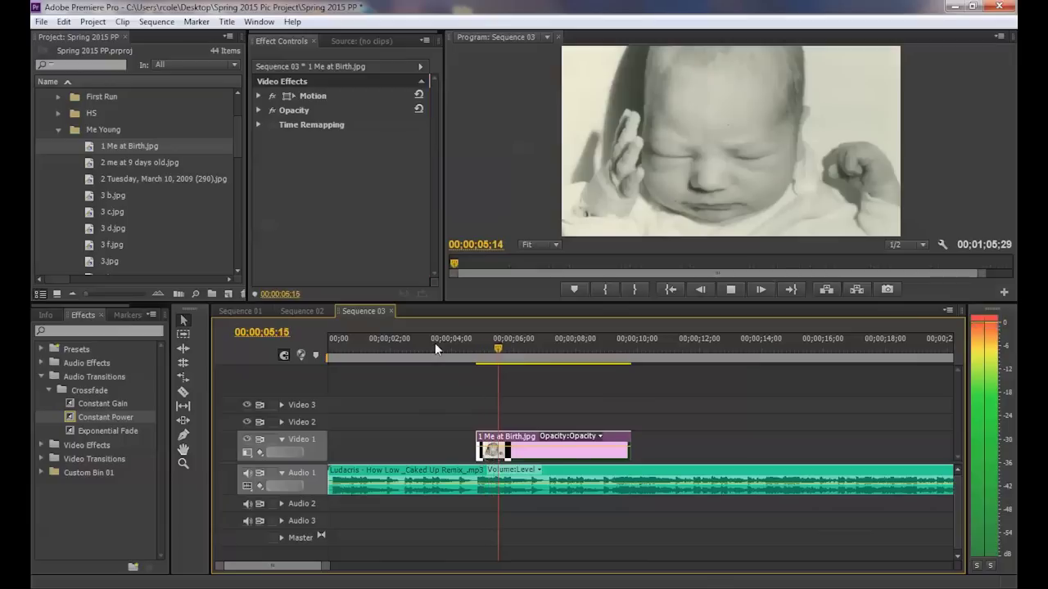
{"action": "key", "text": "space"}
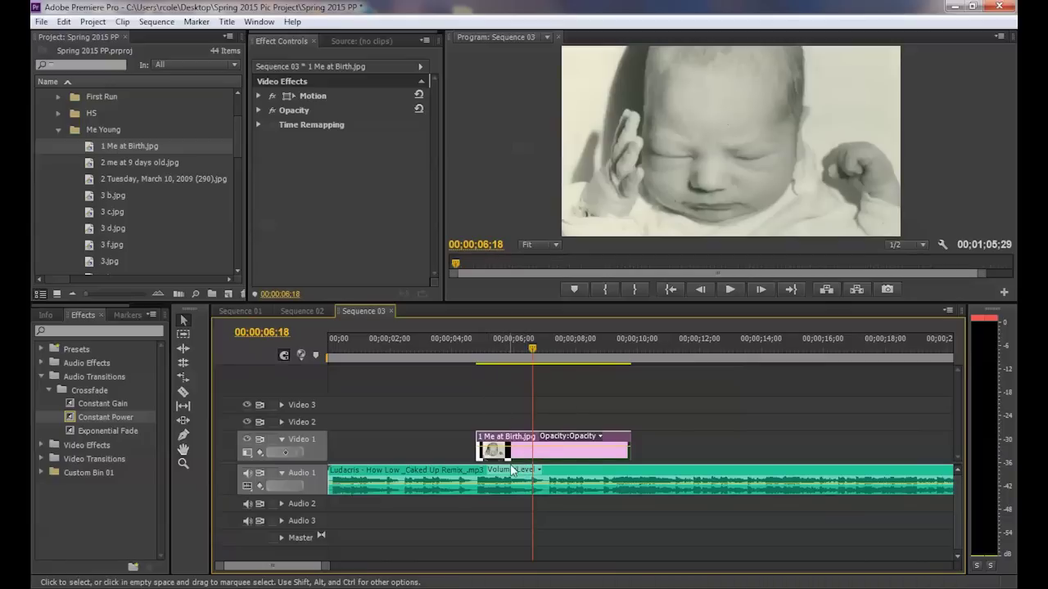
{"action": "left_click", "coordinate": [451, 350]}
{"action": "key", "text": "space"}
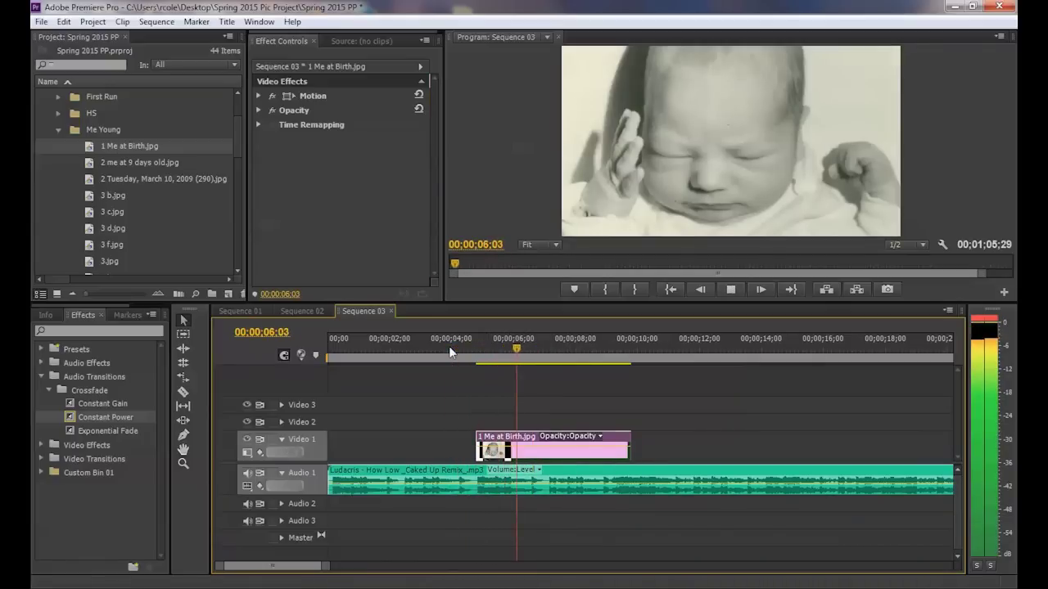
{"action": "left_click", "coordinate": [449, 351]}
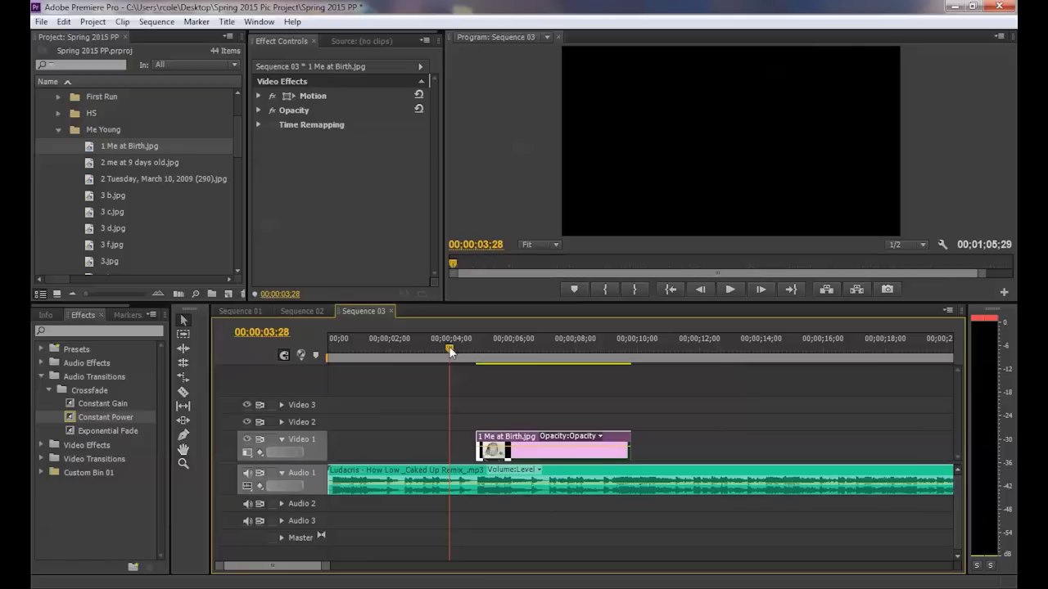
{"action": "left_click_drag", "start_coordinate": [449, 347], "coordinate": [452, 347]}
{"action": "key", "text": "space"}
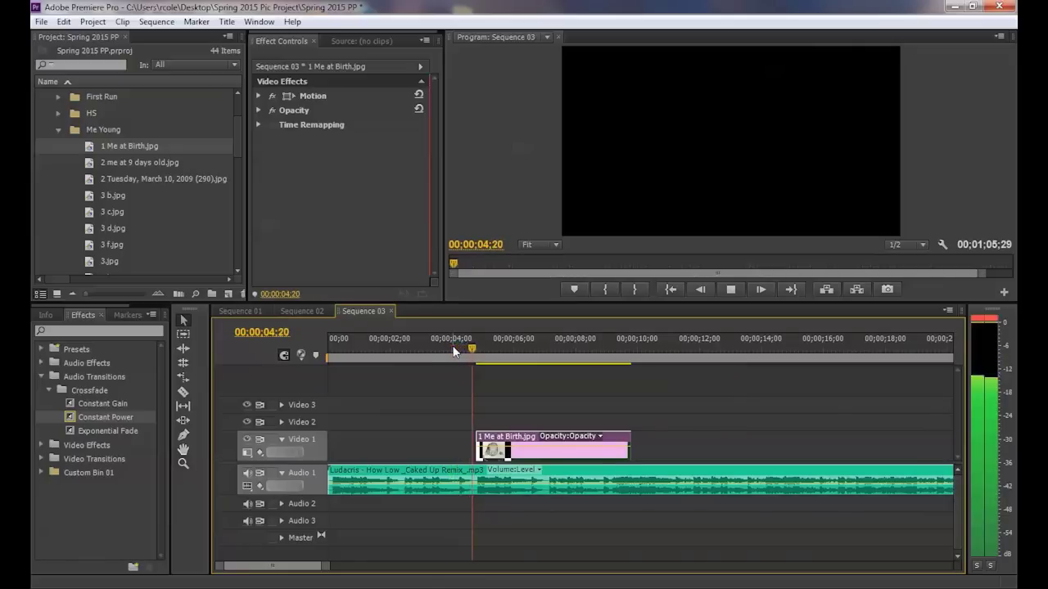
{"action": "key", "text": "space"}
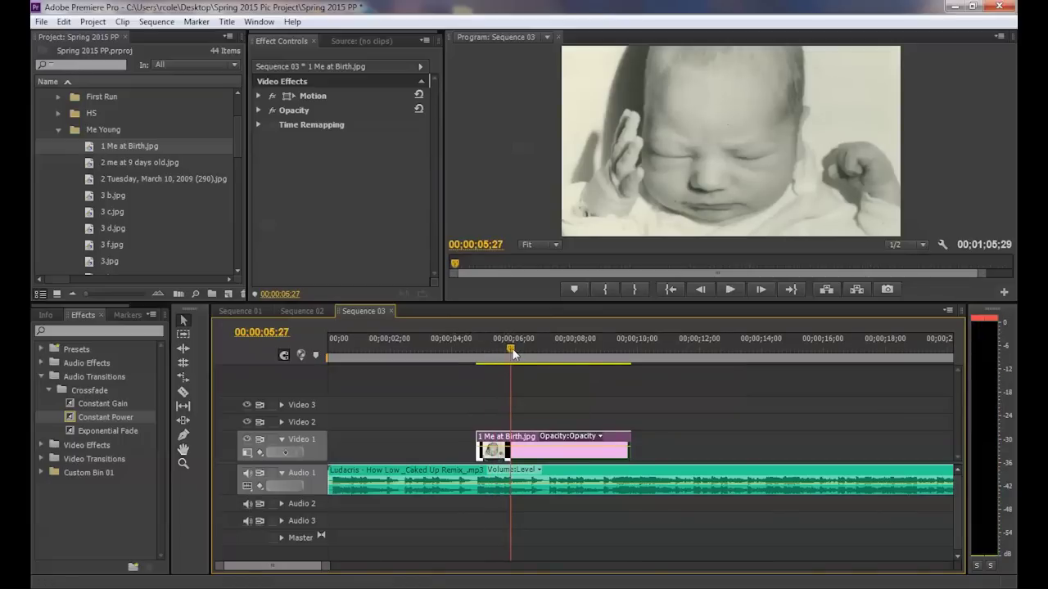
Step: Replay the start of the birth picture and place the playhead on the next beat at 00;00;05;20
{"action": "left_click_drag", "start_coordinate": [510, 348], "coordinate": [470, 342]}
{"action": "key", "text": "space"}
{"action": "key", "text": "space"}
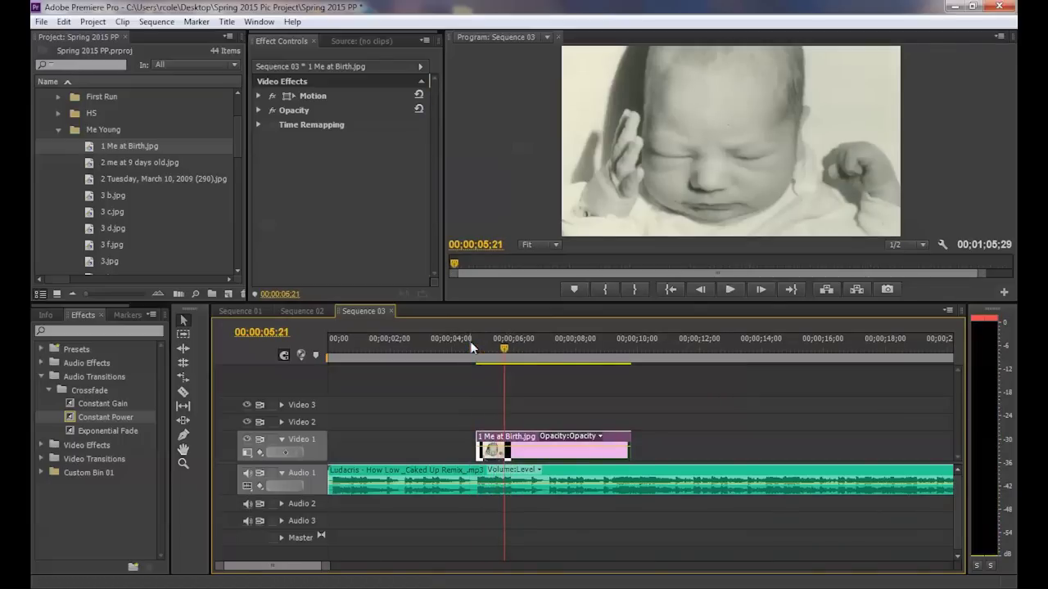
{"action": "left_click_drag", "start_coordinate": [327, 565], "coordinate": [275, 566]}
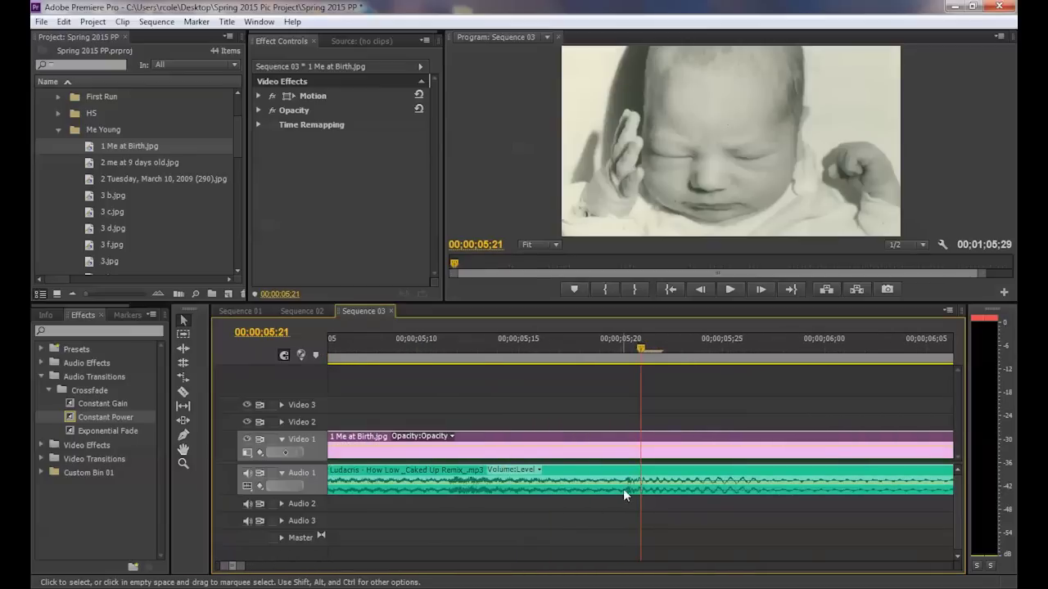
{"action": "left_click_drag", "start_coordinate": [606, 353], "coordinate": [632, 329]}
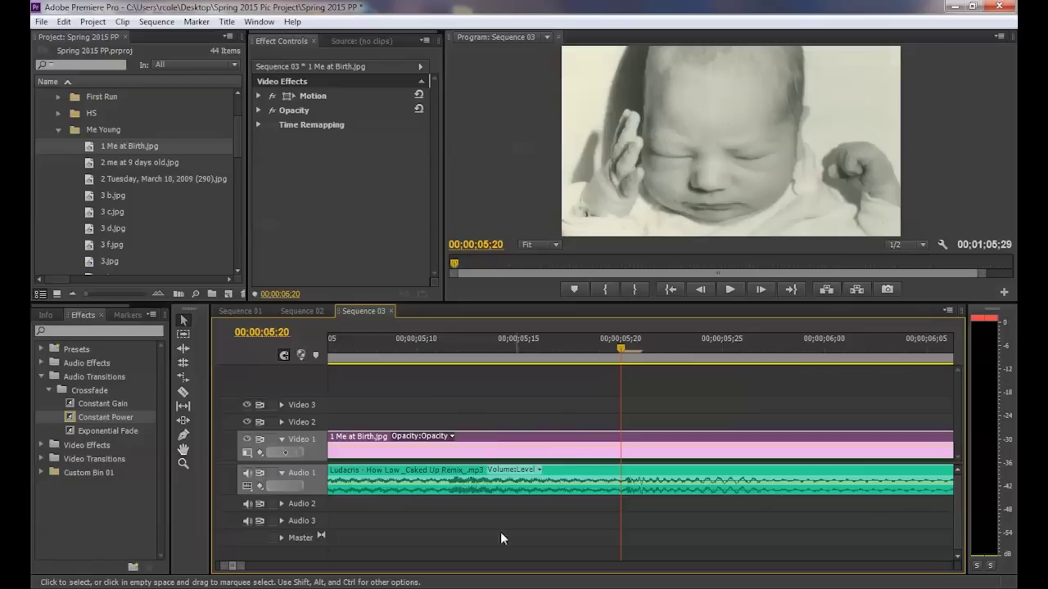
Step: Overwrite Video 1 from 00;00;05;20 with 2 me at 9 days old.jpg, cutting the birth picture at the beat
{"action": "left_click_drag", "start_coordinate": [242, 570], "coordinate": [334, 565]}
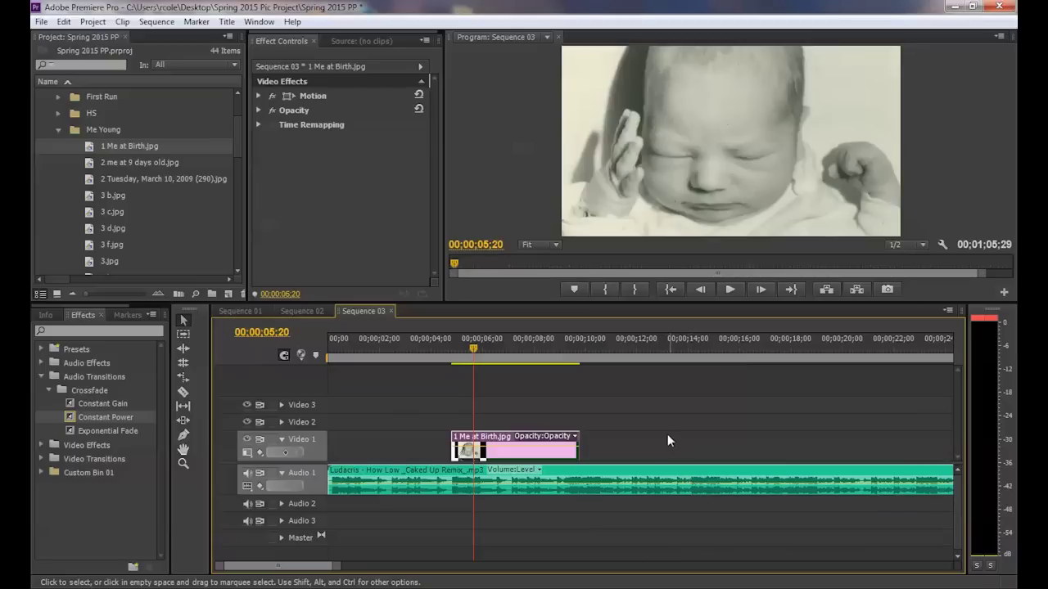
{"action": "left_click", "coordinate": [90, 167]}
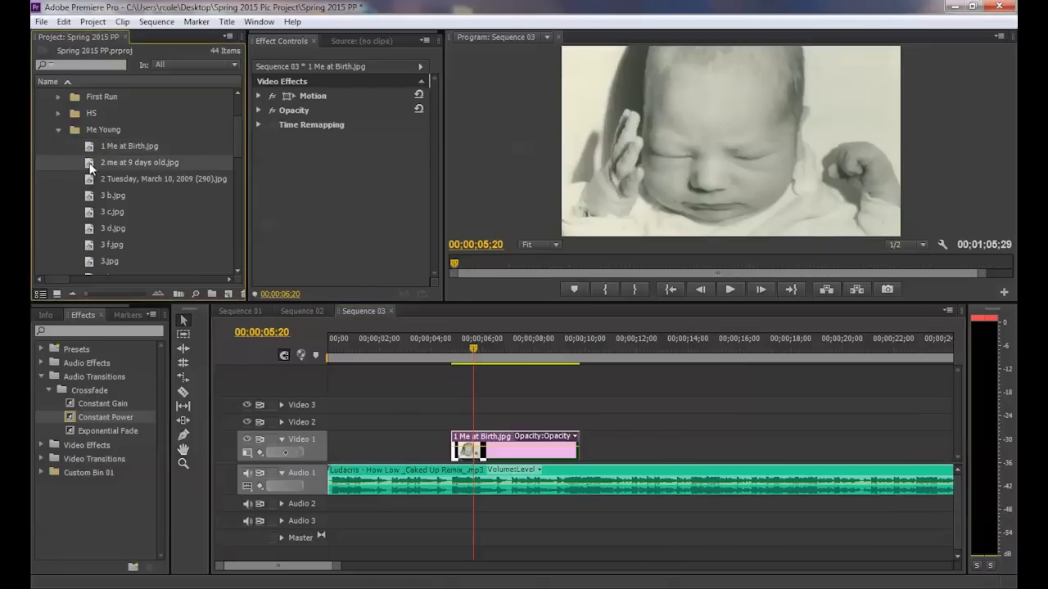
{"action": "left_click_drag", "start_coordinate": [92, 167], "coordinate": [483, 447]}
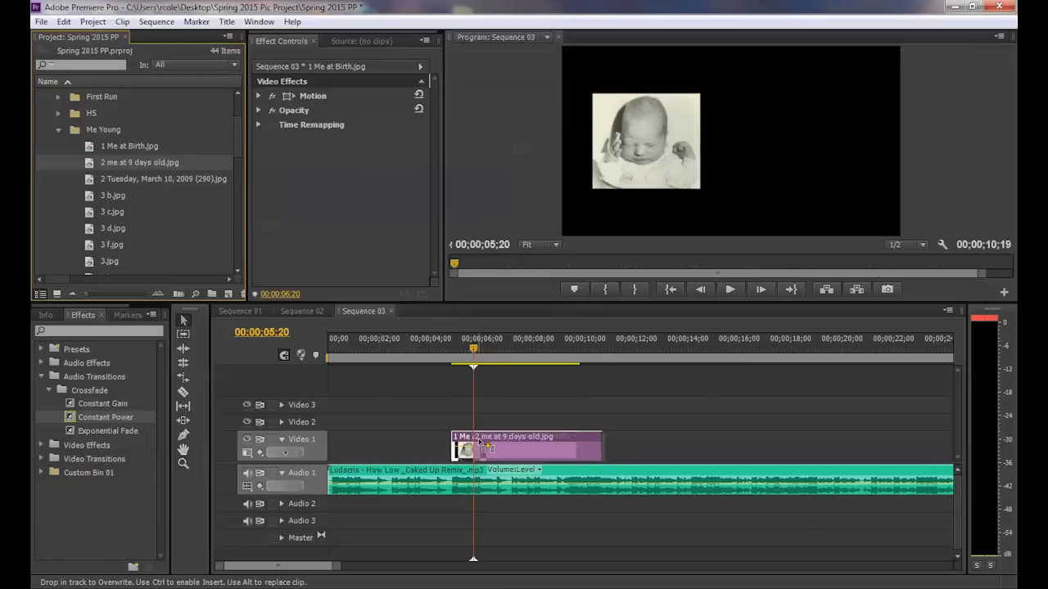
{"action": "left_click_drag", "start_coordinate": [482, 446], "coordinate": [480, 450]}
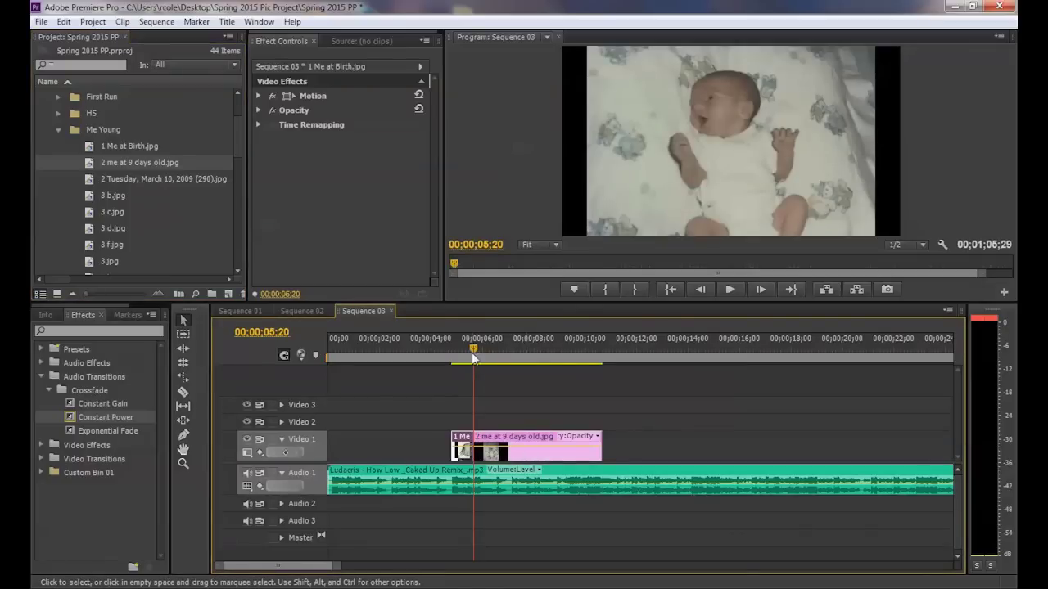
Step: Replay the sequence from just before the birth picture and place the playhead on the next beat at 00;00;06;17
{"action": "left_click", "coordinate": [431, 343]}
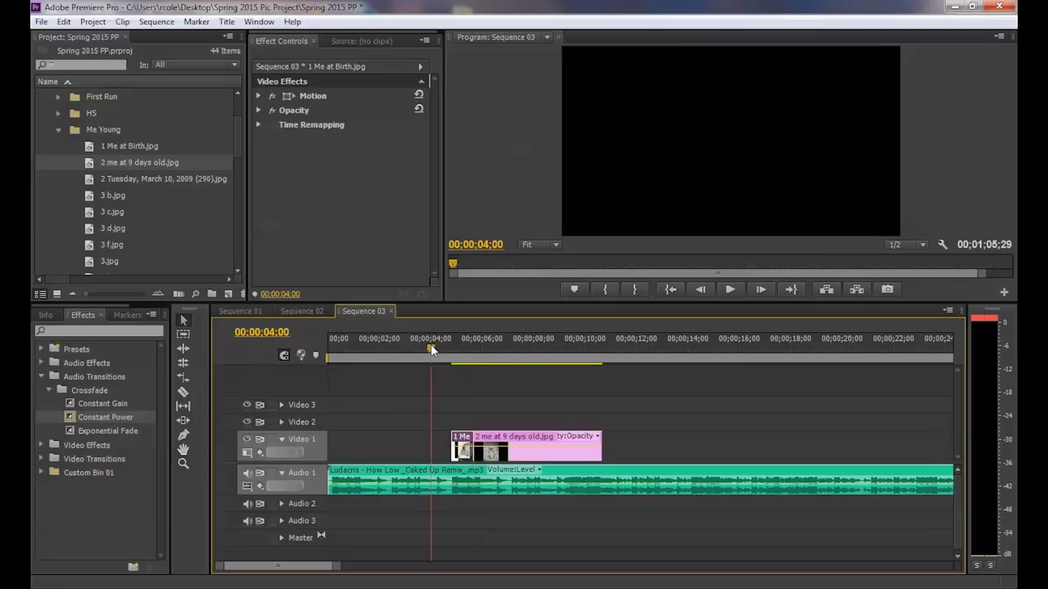
{"action": "key", "text": "space"}
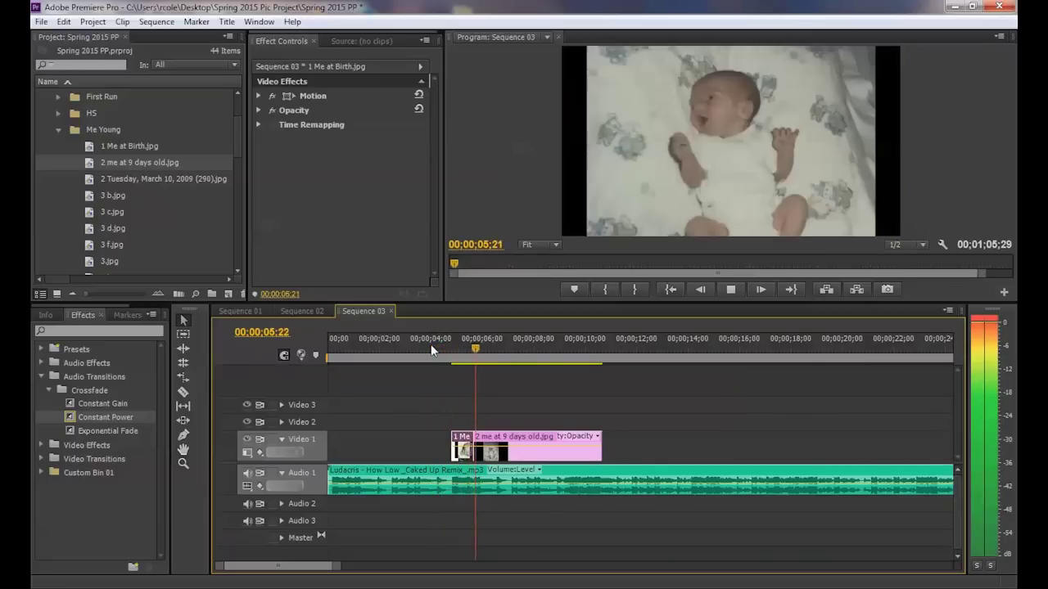
{"action": "key", "text": "space"}
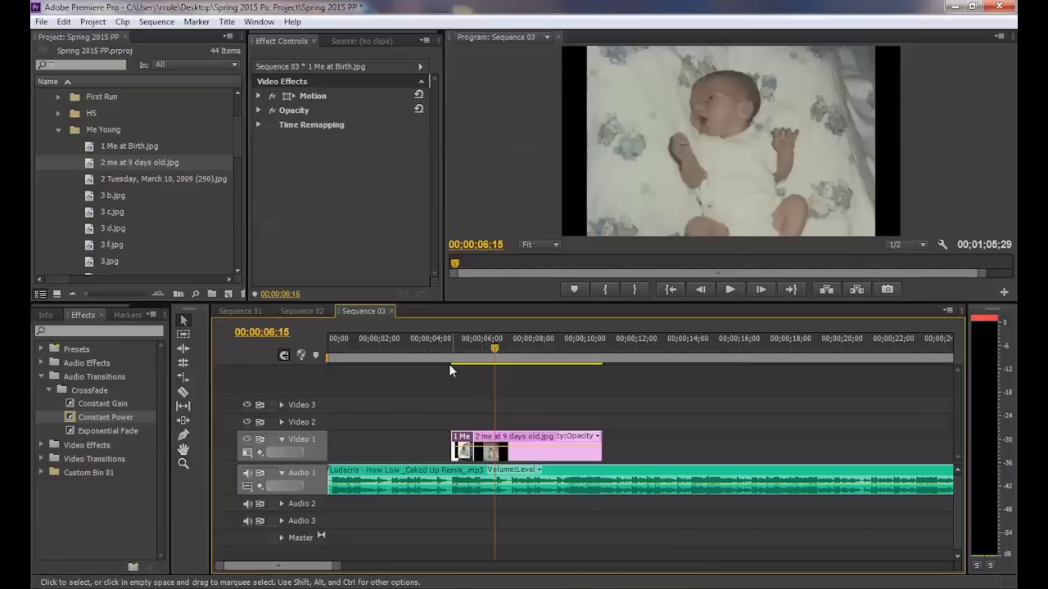
{"action": "left_click", "coordinate": [428, 347]}
{"action": "key", "text": "space"}
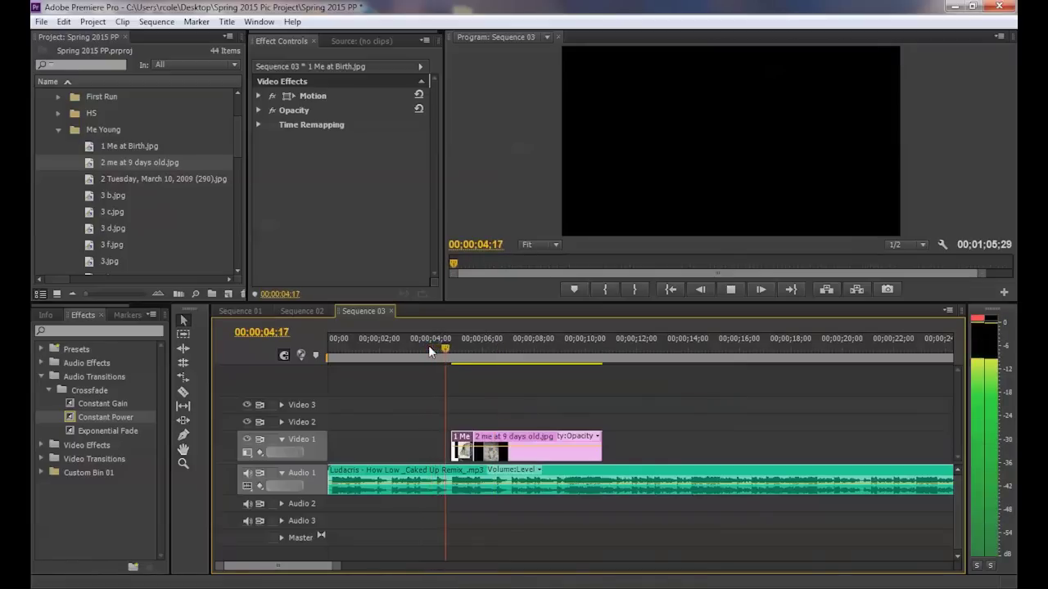
{"action": "key", "text": "space"}
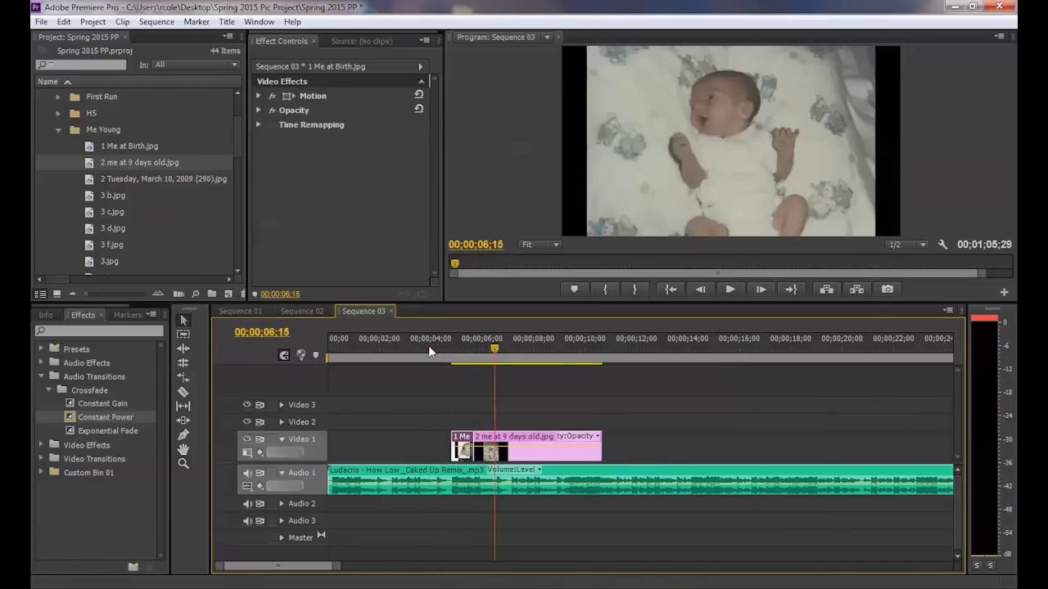
{"action": "left_click_drag", "start_coordinate": [339, 566], "coordinate": [294, 558]}
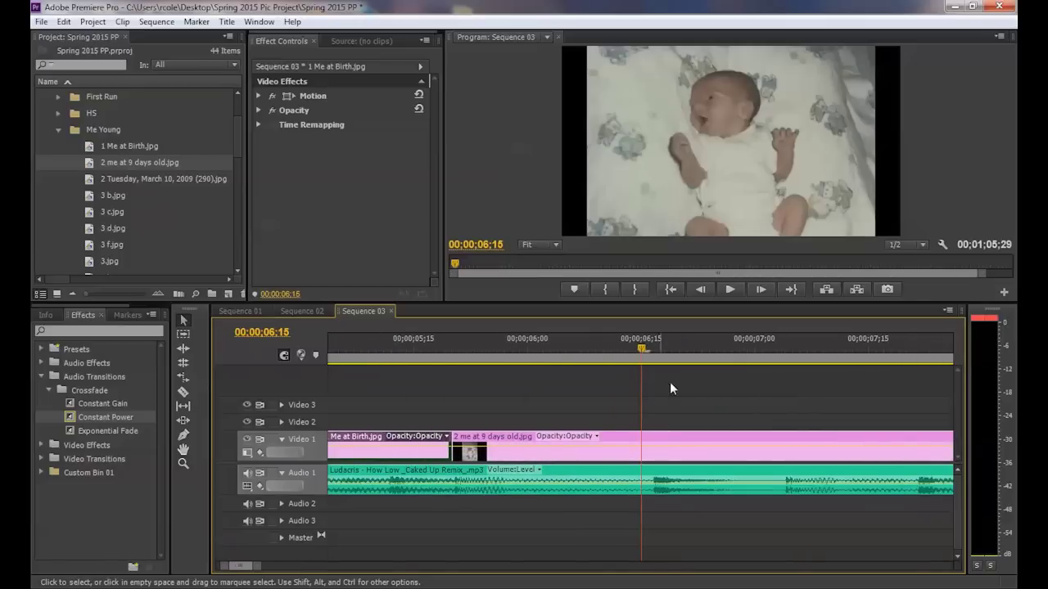
{"action": "left_click", "coordinate": [649, 344]}
{"action": "mouse_move", "coordinate": [649, 344]}
{"action": "left_mouse_down"}
{"action": "mouse_move", "coordinate": [642, 337]}
{"action": "mouse_move", "coordinate": [656, 338]}
{"action": "mouse_move", "coordinate": [632, 339]}
{"action": "mouse_move", "coordinate": [657, 339]}
{"action": "left_mouse_up"}
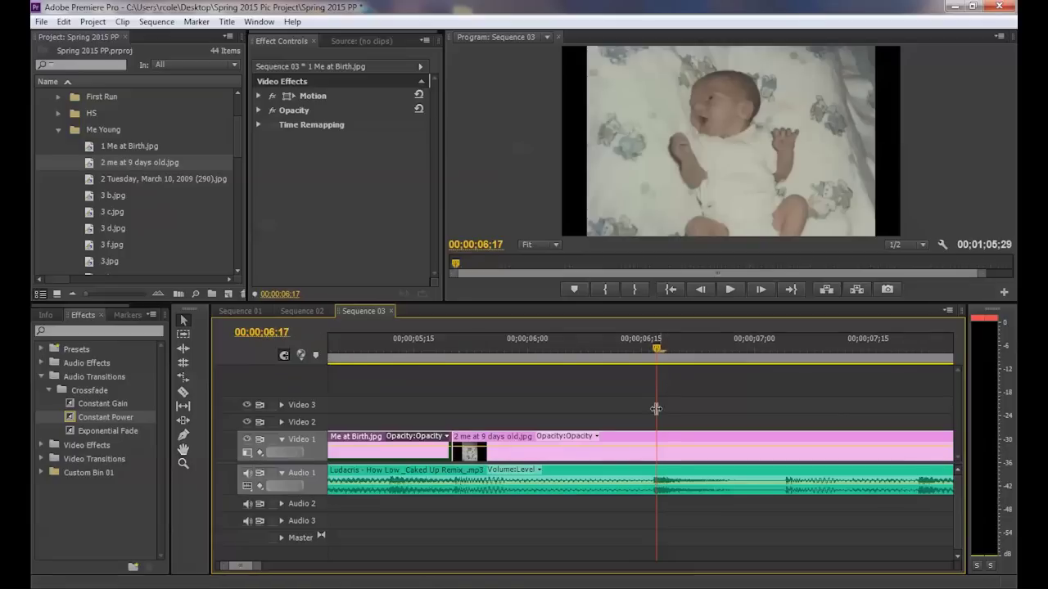
Step: Overwrite Video 1 from 00;00;06;17 with 2 Tuesday, March 10, 2009 (290).jpg and trim its end back to just past 00;00;08;00
{"action": "left_click_drag", "start_coordinate": [262, 566], "coordinate": [317, 566]}
{"action": "left_click_drag", "start_coordinate": [90, 182], "coordinate": [521, 446]}
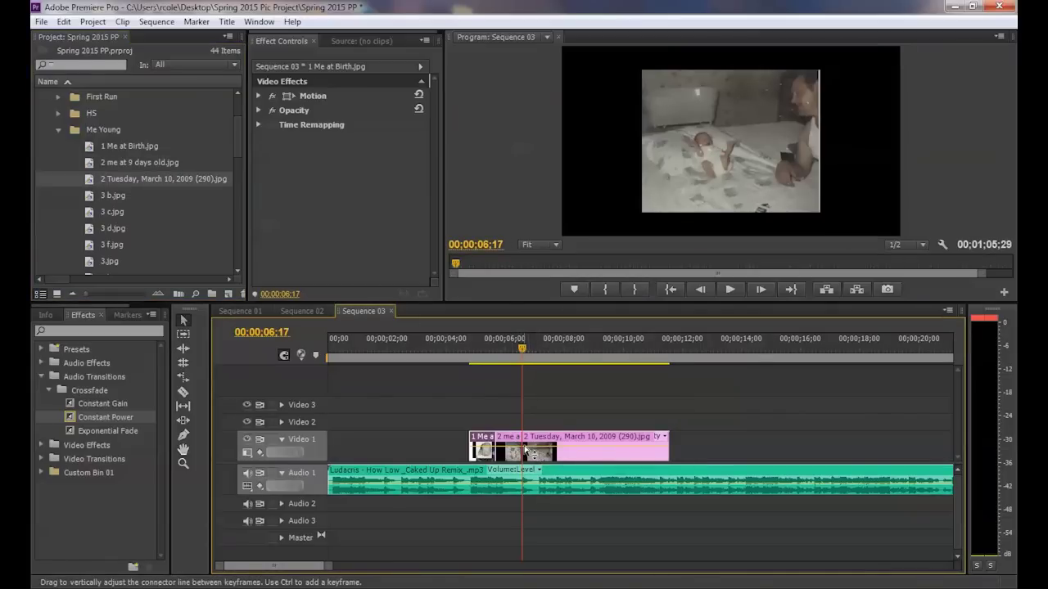
{"action": "left_click_drag", "start_coordinate": [667, 439], "coordinate": [542, 443]}
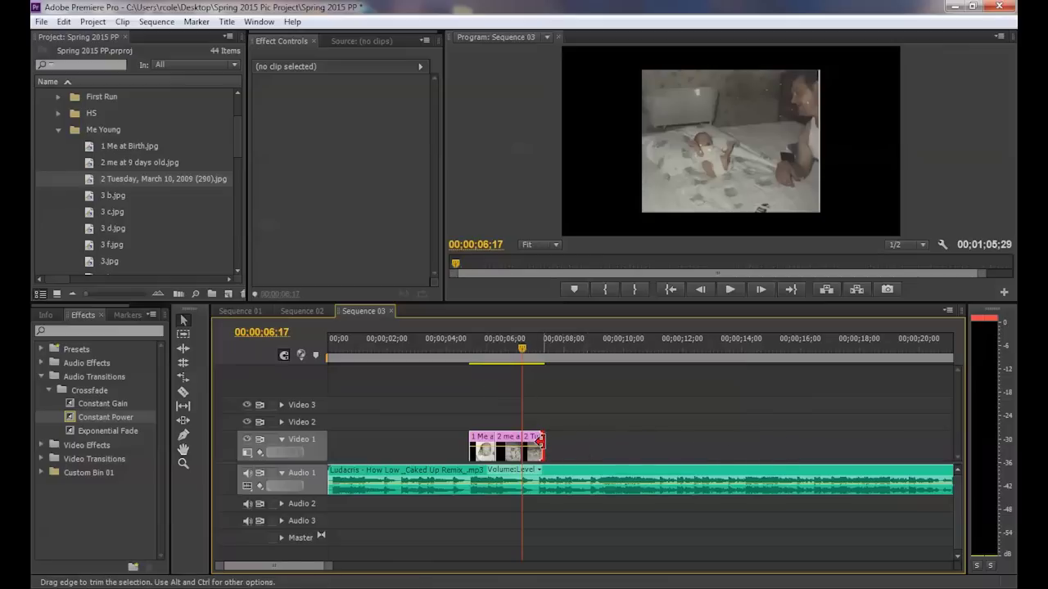
{"action": "mouse_move", "coordinate": [543, 446]}
{"action": "left_mouse_down"}
{"action": "mouse_move", "coordinate": [601, 442]}
{"action": "mouse_move", "coordinate": [550, 441]}
{"action": "left_mouse_up"}
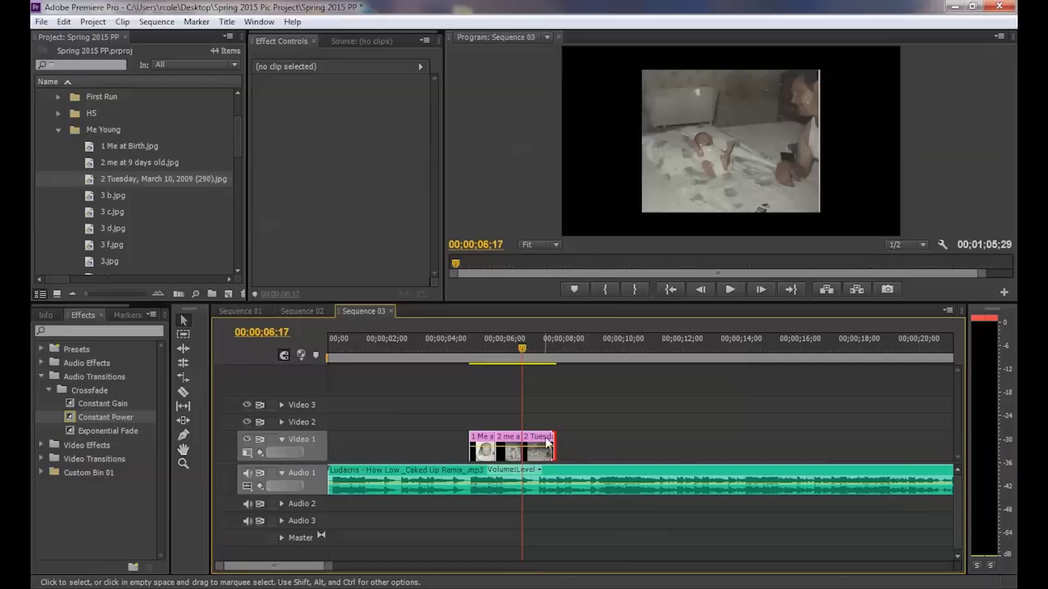
{"action": "left_click_drag", "start_coordinate": [548, 442], "coordinate": [577, 442]}
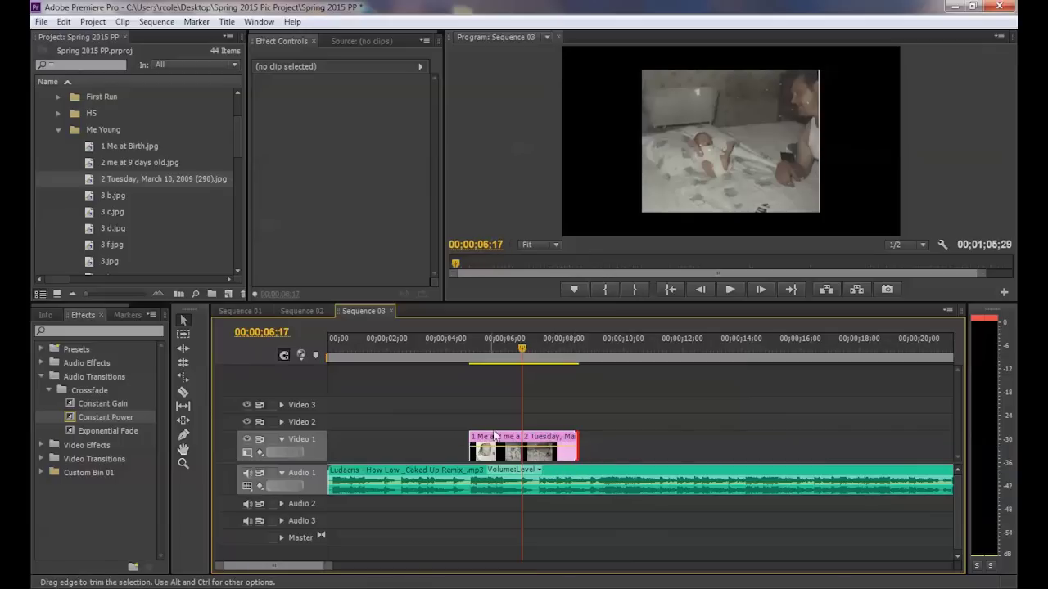
Step: Play the pictures to find the next beat at 00;00;07;04 and overwrite Video 1 from there with 3 b.jpg
{"action": "left_click", "coordinate": [450, 345]}
{"action": "key", "text": "space"}
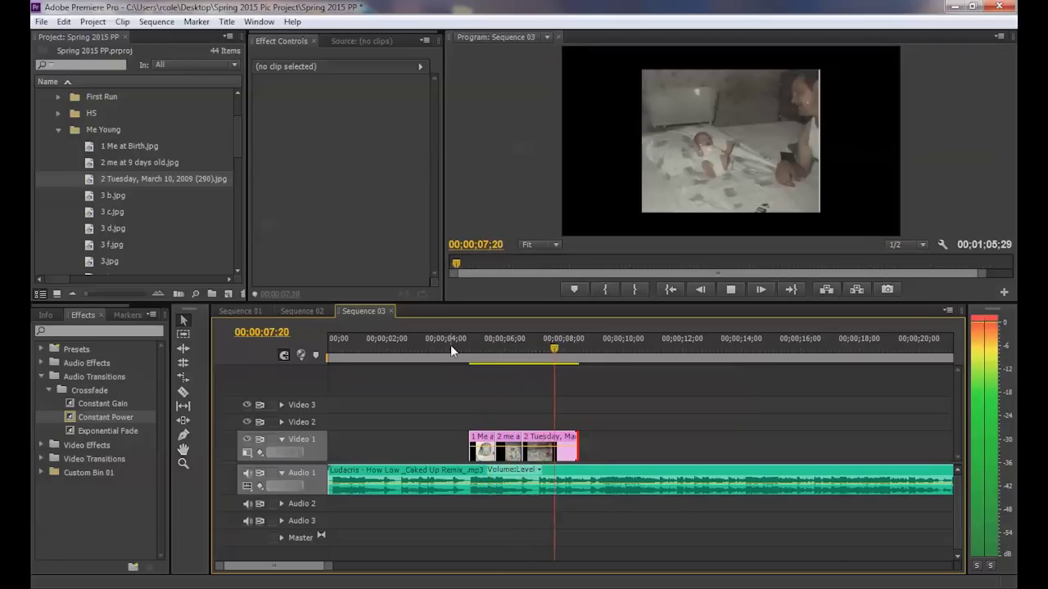
{"action": "left_click", "coordinate": [514, 345]}
{"action": "key", "text": "space"}
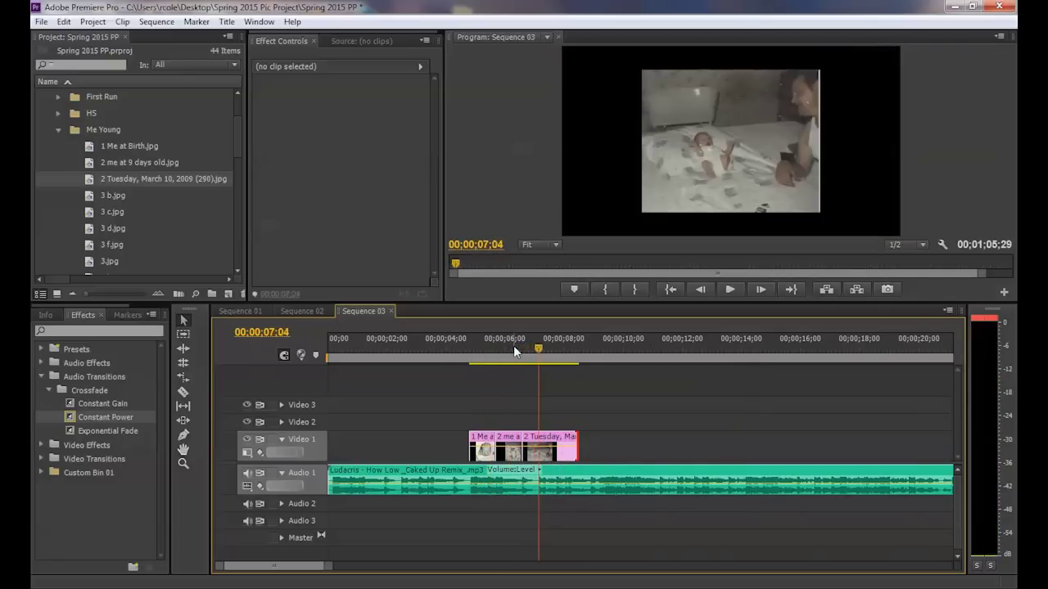
{"action": "left_click_drag", "start_coordinate": [328, 565], "coordinate": [281, 568]}
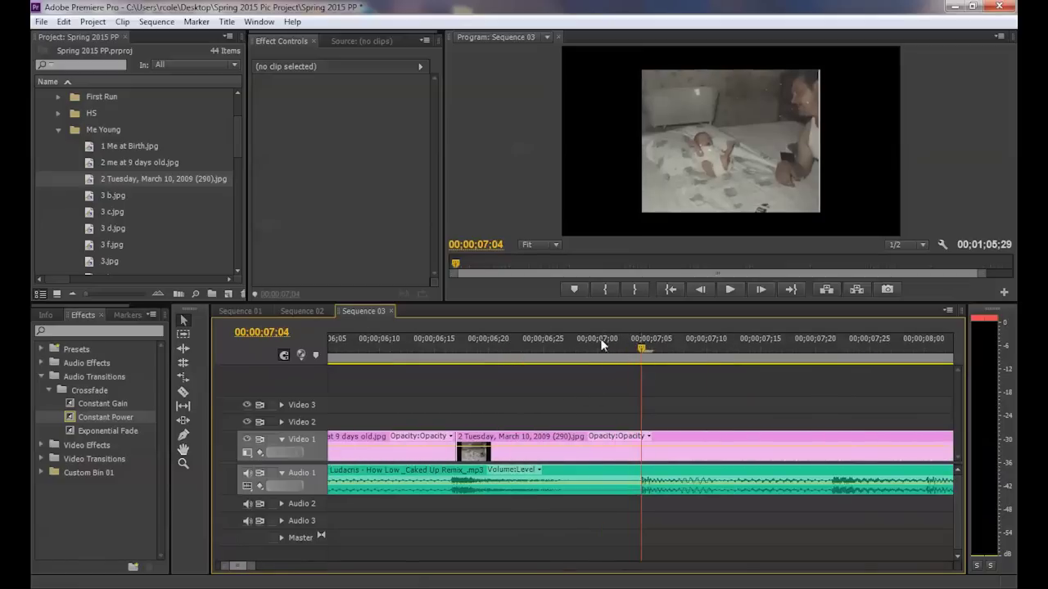
{"action": "left_click_drag", "start_coordinate": [247, 564], "coordinate": [320, 566]}
{"action": "left_click_drag", "start_coordinate": [91, 197], "coordinate": [518, 447]}
Step: Play from 00;00;04;13 into 3 b.jpg and try the playhead at 00;00;08;04 as the next beat
{"action": "left_click_drag", "start_coordinate": [495, 349], "coordinate": [445, 358]}
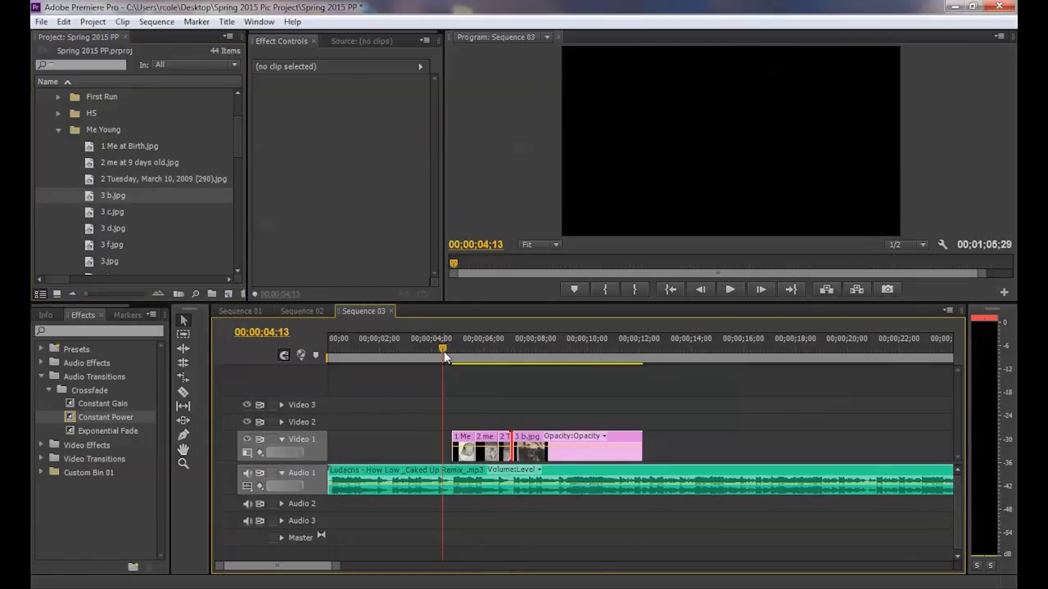
{"action": "key", "text": "space"}
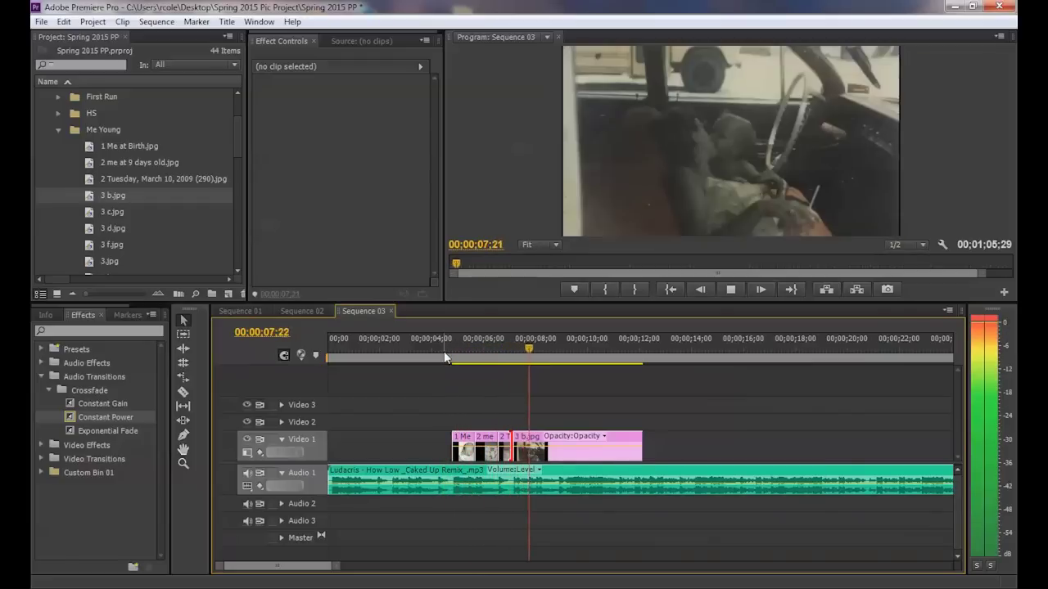
{"action": "key", "text": "space"}
{"action": "mouse_move", "coordinate": [540, 346]}
{"action": "left_mouse_down"}
{"action": "mouse_move", "coordinate": [526, 345]}
{"action": "mouse_move", "coordinate": [540, 345]}
{"action": "left_mouse_up"}
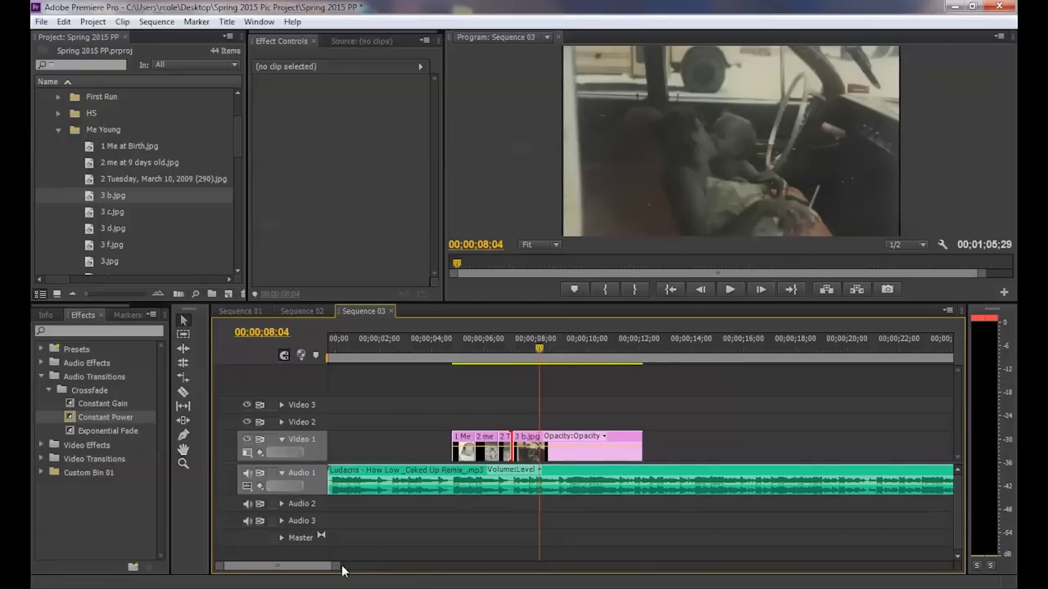
{"action": "left_click_drag", "start_coordinate": [338, 569], "coordinate": [309, 570]}
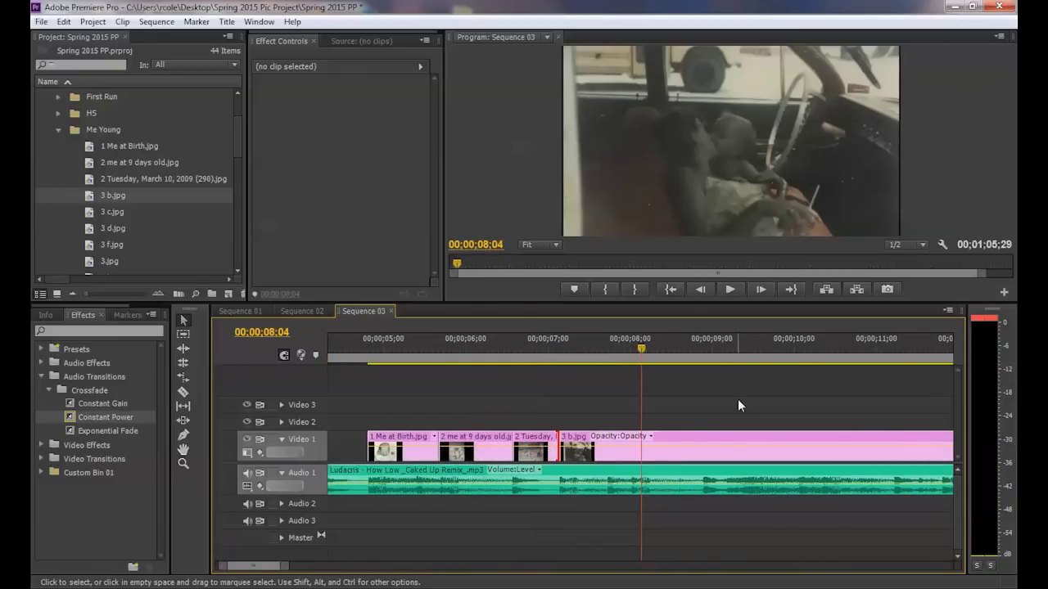
Step: Replay from within the birth picture and place the playhead on the beat at 00;00;08;00
{"action": "left_click_drag", "start_coordinate": [286, 571], "coordinate": [276, 568]}
{"action": "left_click_drag", "start_coordinate": [564, 338], "coordinate": [472, 343]}
{"action": "left_click_drag", "start_coordinate": [269, 566], "coordinate": [278, 567]}
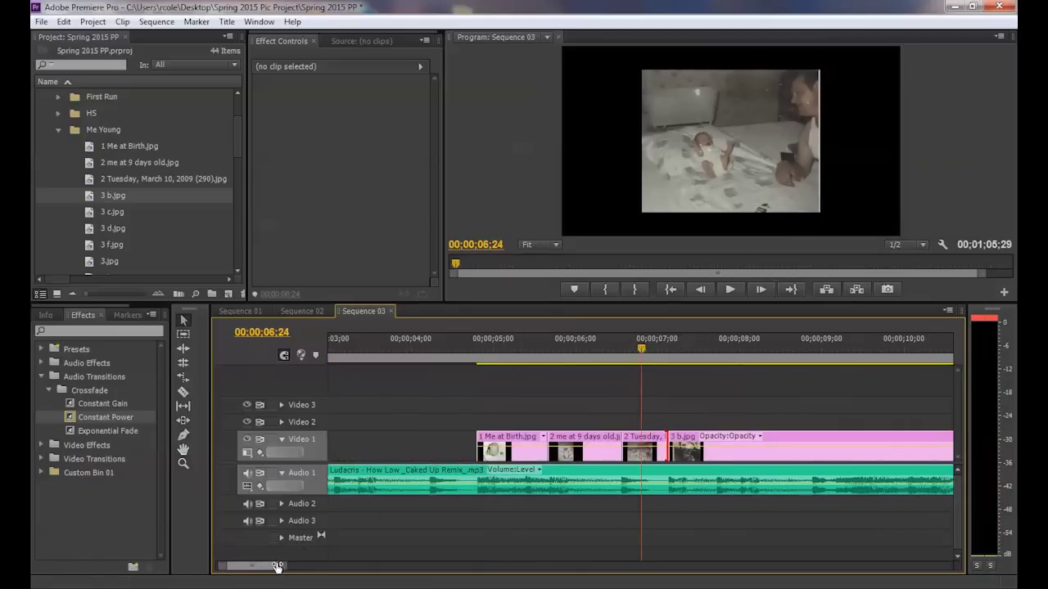
{"action": "left_click", "coordinate": [534, 345]}
{"action": "key", "text": "space"}
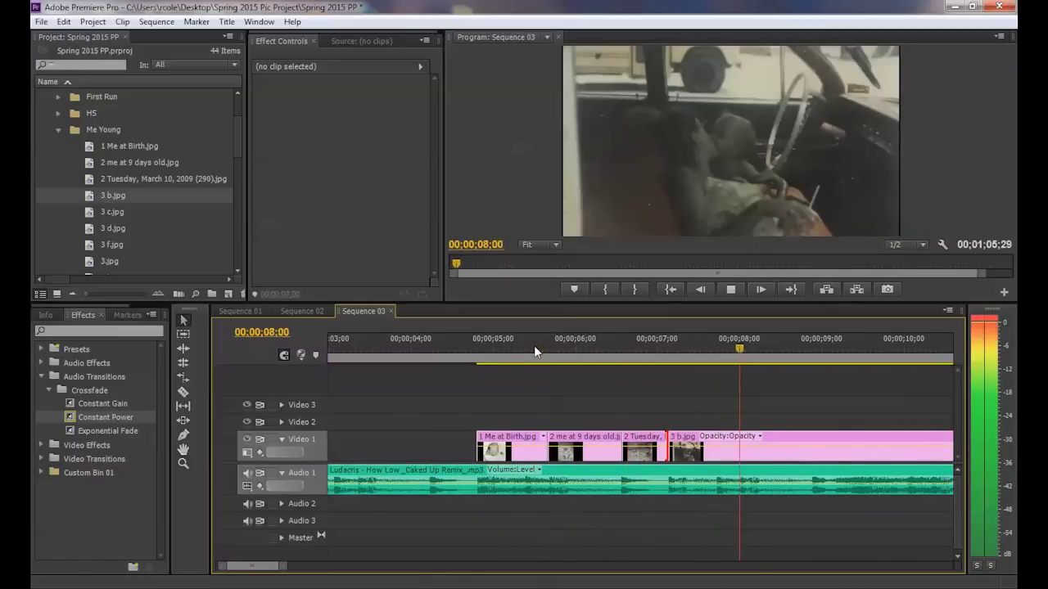
{"action": "key", "text": "space"}
{"action": "left_click_drag", "start_coordinate": [745, 345], "coordinate": [738, 350]}
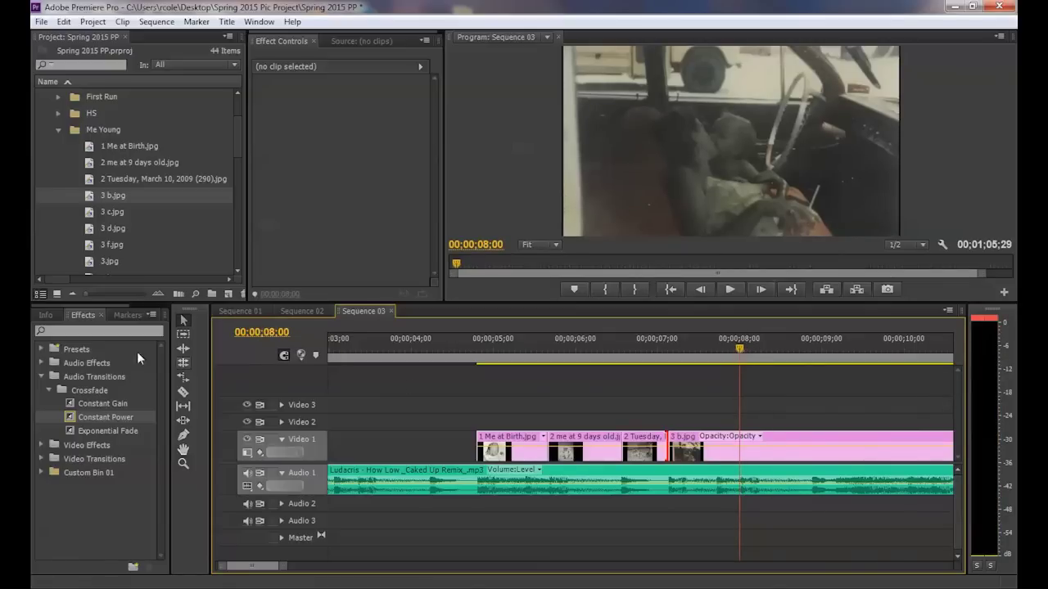
Step: Try 3 c.jpg and 3 d.jpg in turn on Video 1 at 00;00;08;00, removing each one again
{"action": "left_click_drag", "start_coordinate": [282, 565], "coordinate": [298, 565]}
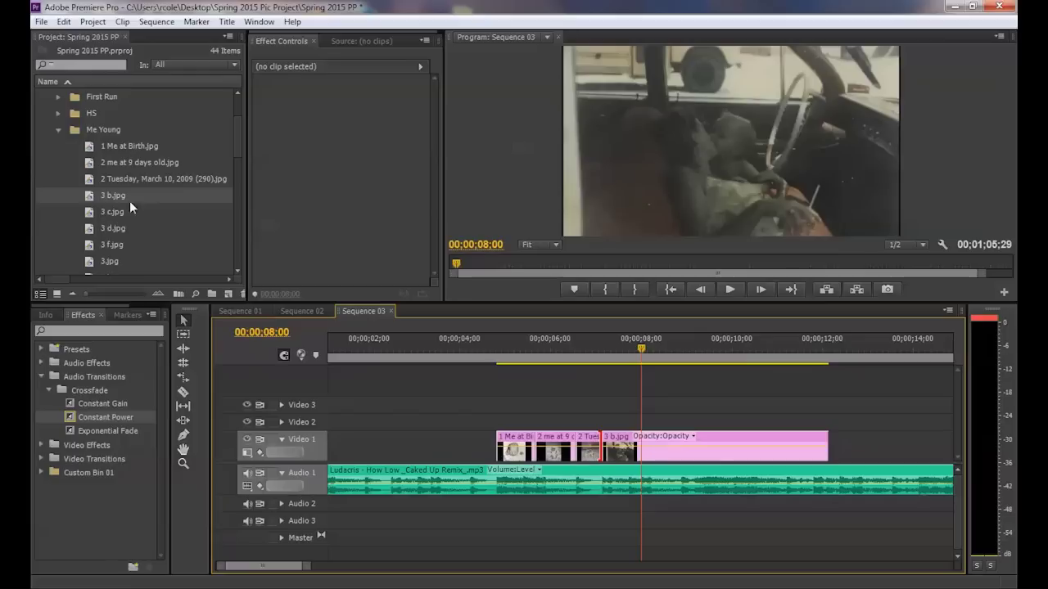
{"action": "left_click_drag", "start_coordinate": [95, 211], "coordinate": [645, 446]}
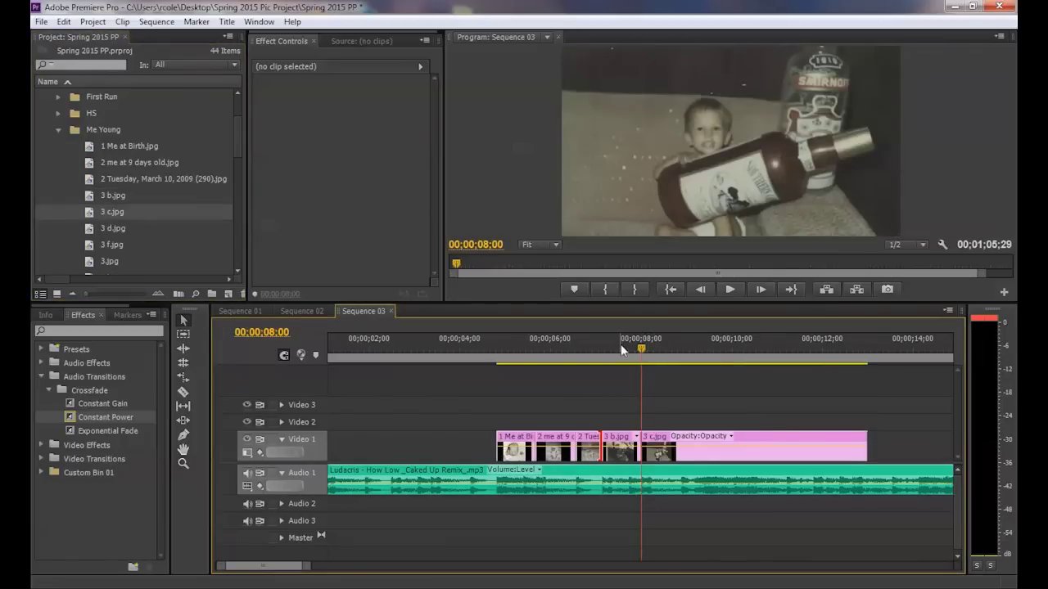
{"action": "left_click", "coordinate": [667, 443]}
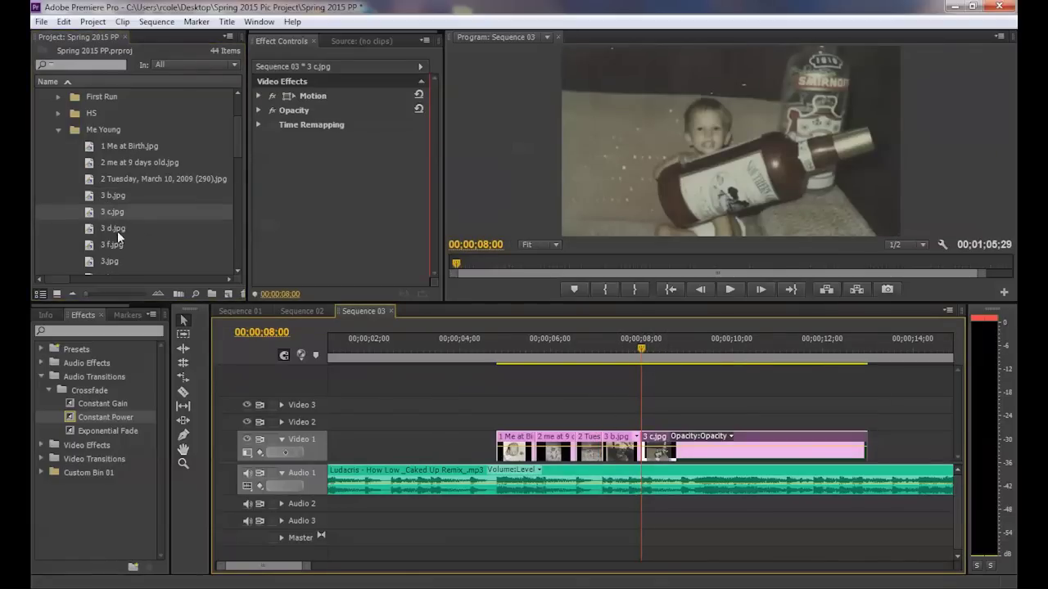
{"action": "key", "text": "Delete"}
{"action": "left_click_drag", "start_coordinate": [139, 231], "coordinate": [656, 441]}
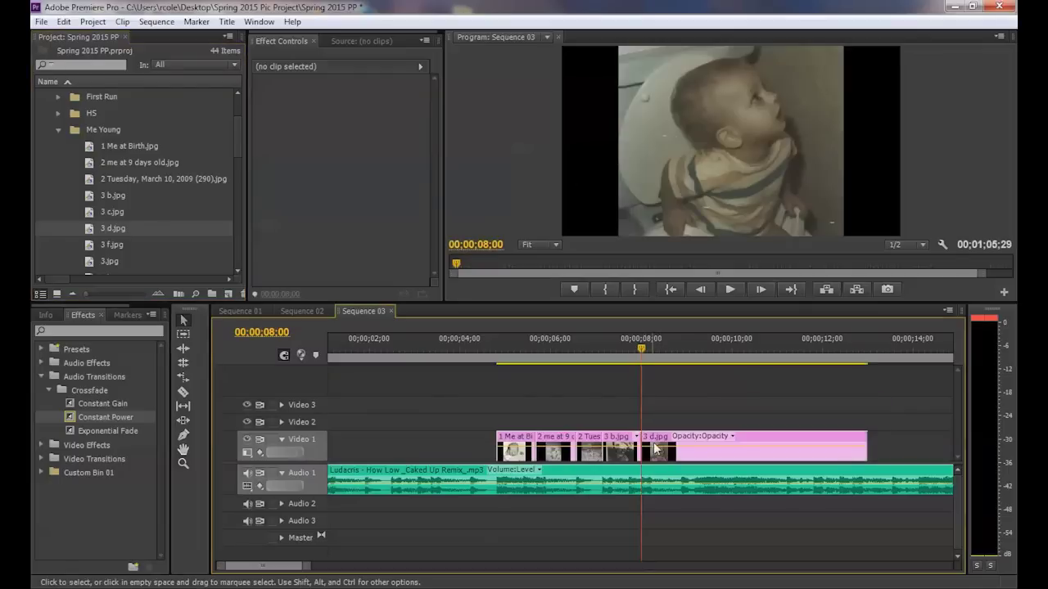
{"action": "key", "text": "Delete"}
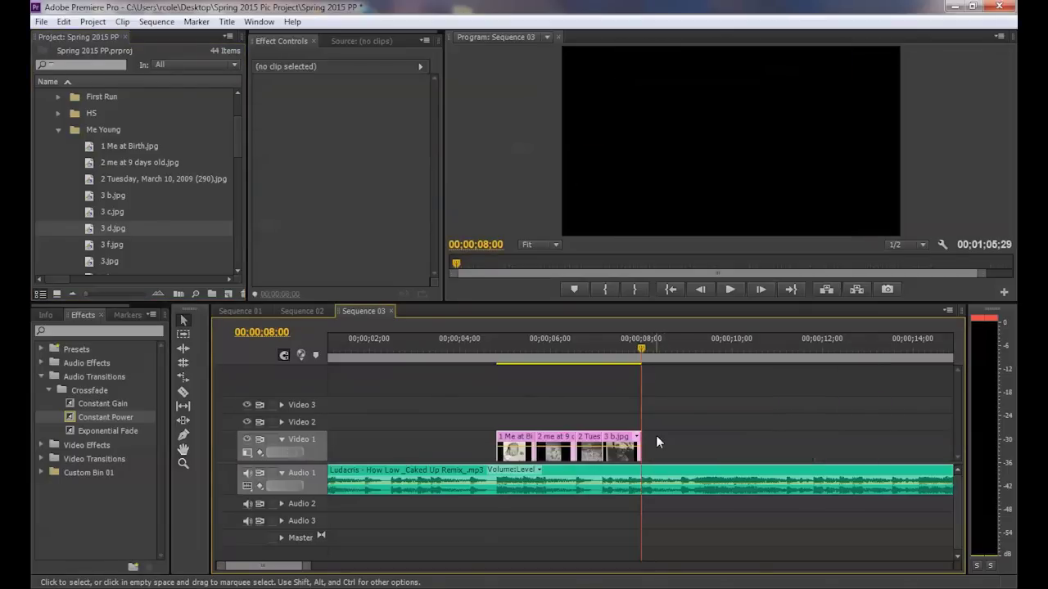
Step: Place 3 f.jpg on Video 1 at 00;00;08;00 and check each picture in turn from the birth picture through 3 f.jpg
{"action": "left_click_drag", "start_coordinate": [104, 246], "coordinate": [652, 439]}
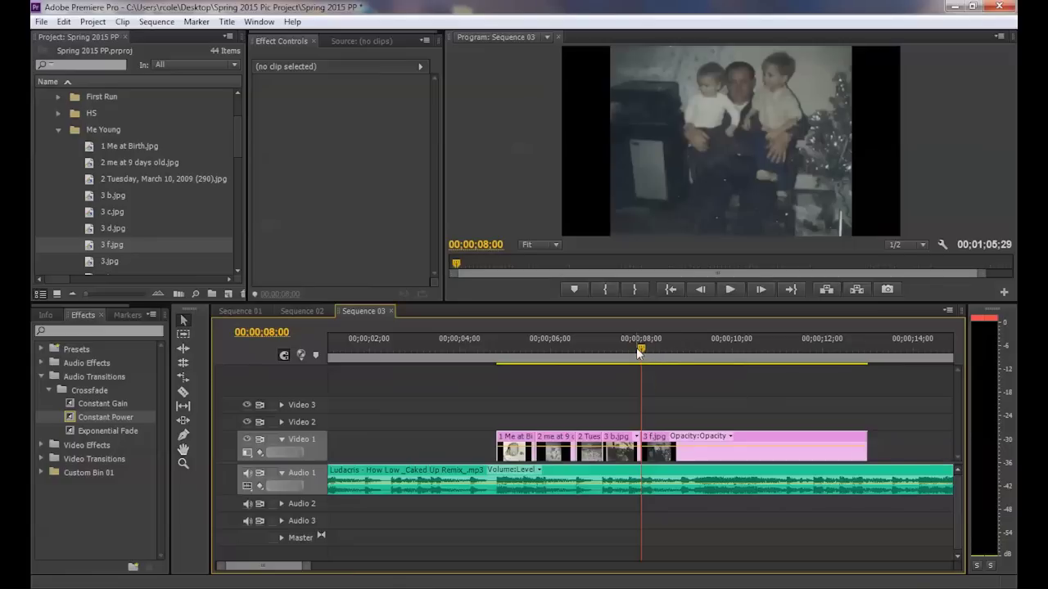
{"action": "left_click_drag", "start_coordinate": [637, 349], "coordinate": [623, 351]}
{"action": "left_click", "coordinate": [517, 356]}
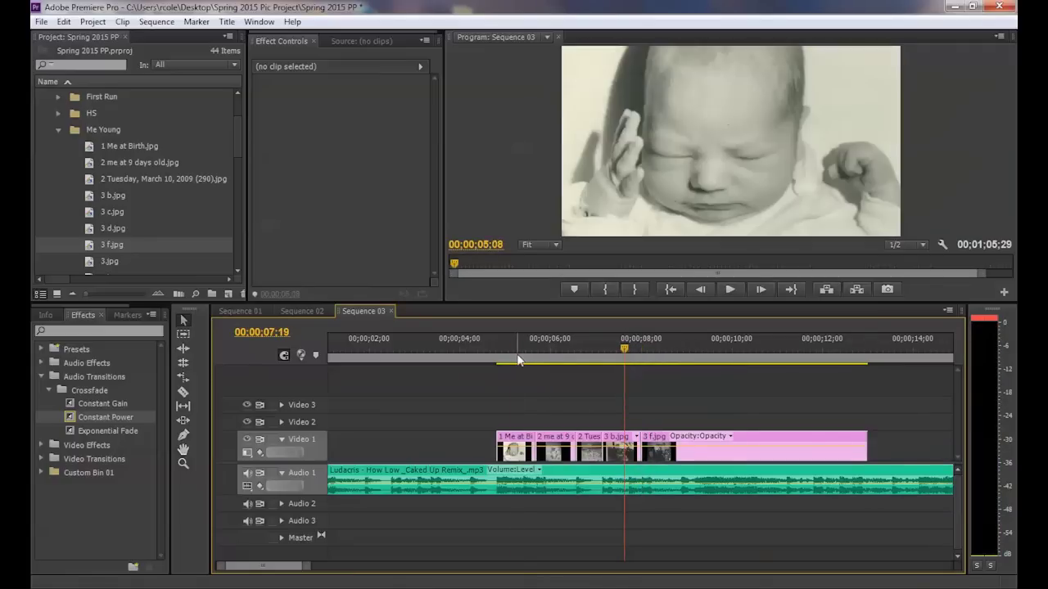
{"action": "left_click", "coordinate": [564, 354]}
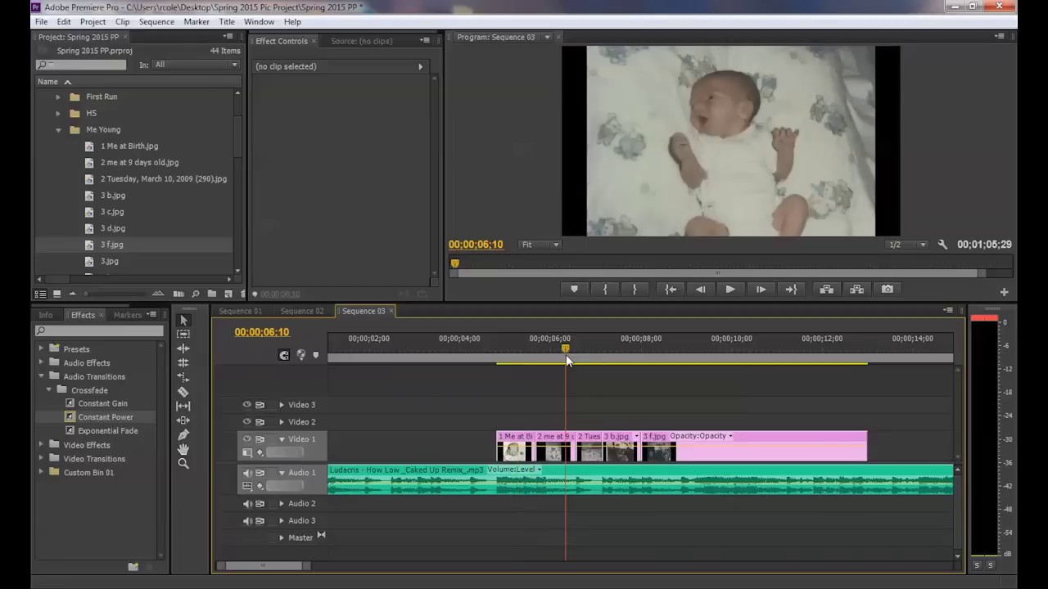
{"action": "left_click", "coordinate": [594, 348]}
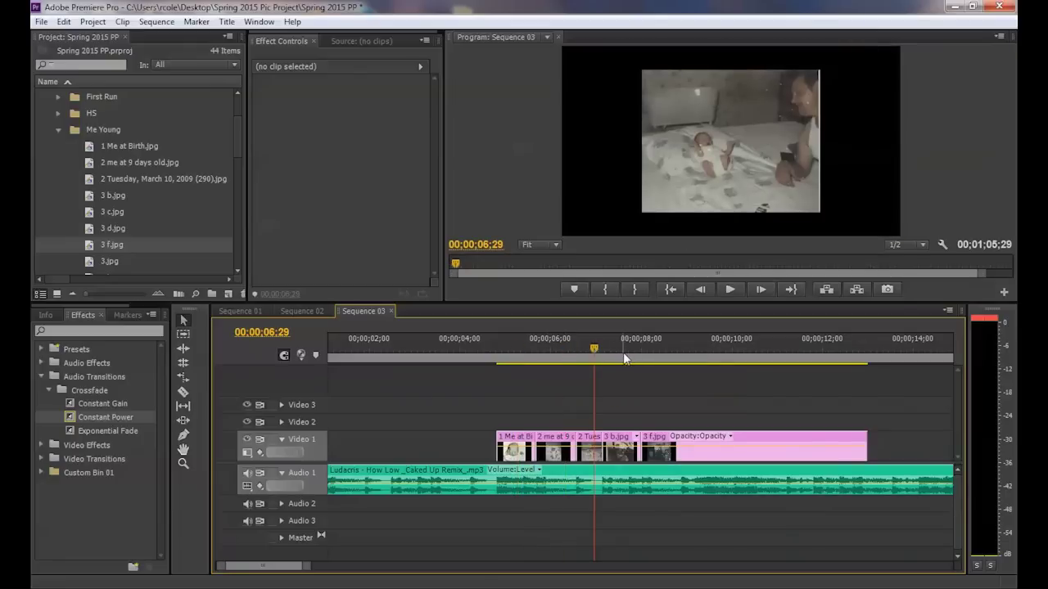
{"action": "left_click", "coordinate": [624, 349]}
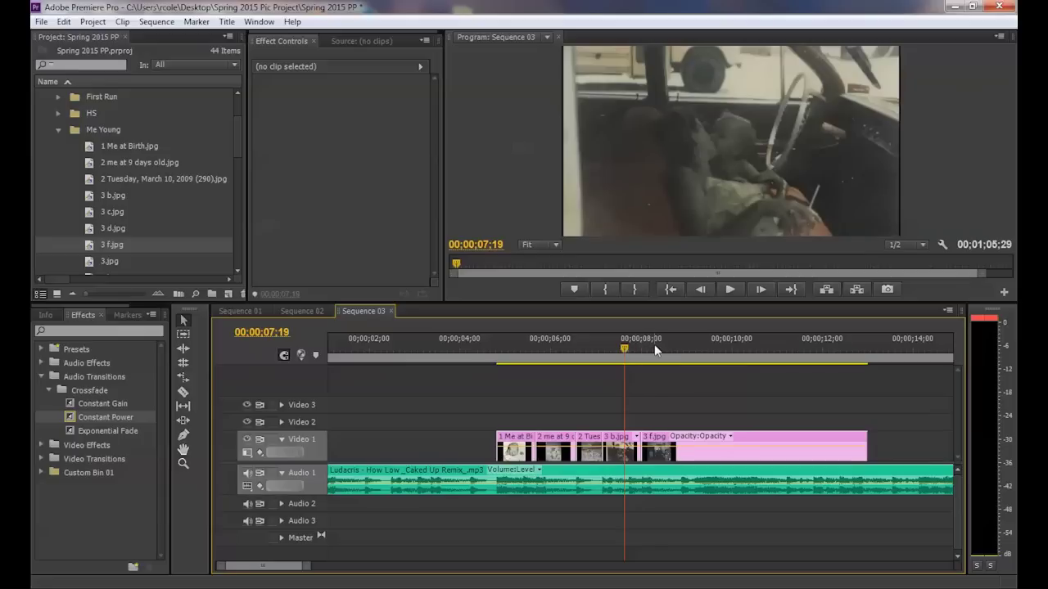
{"action": "left_click", "coordinate": [654, 346]}
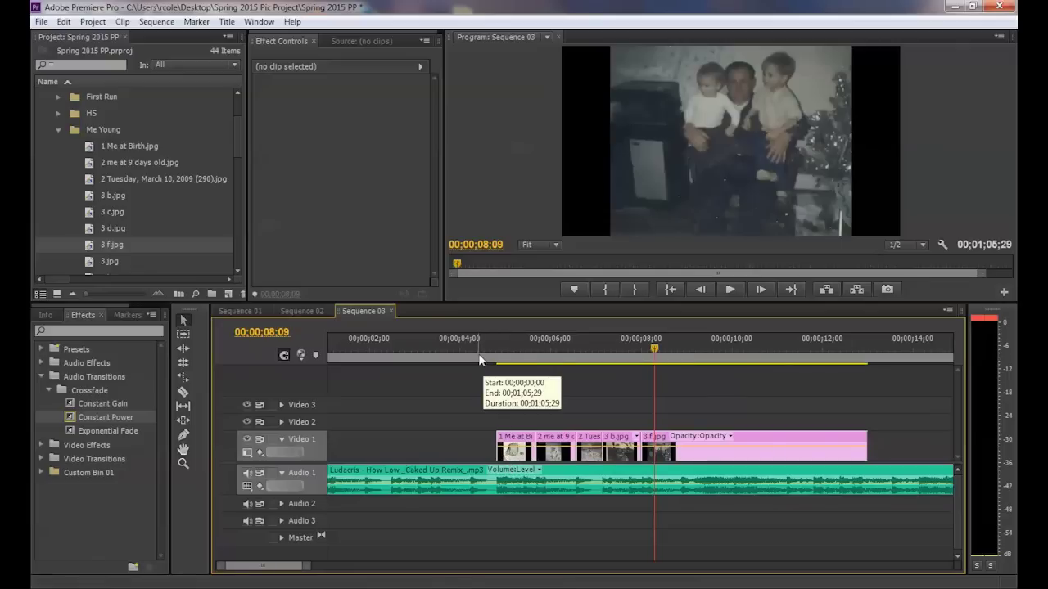
Step: Play the sequence from just before the birth picture into 3 f.jpg and place the playhead on the next beat at 00;00;08;26
{"action": "left_click_drag", "start_coordinate": [653, 351], "coordinate": [470, 357]}
{"action": "key", "text": "space"}
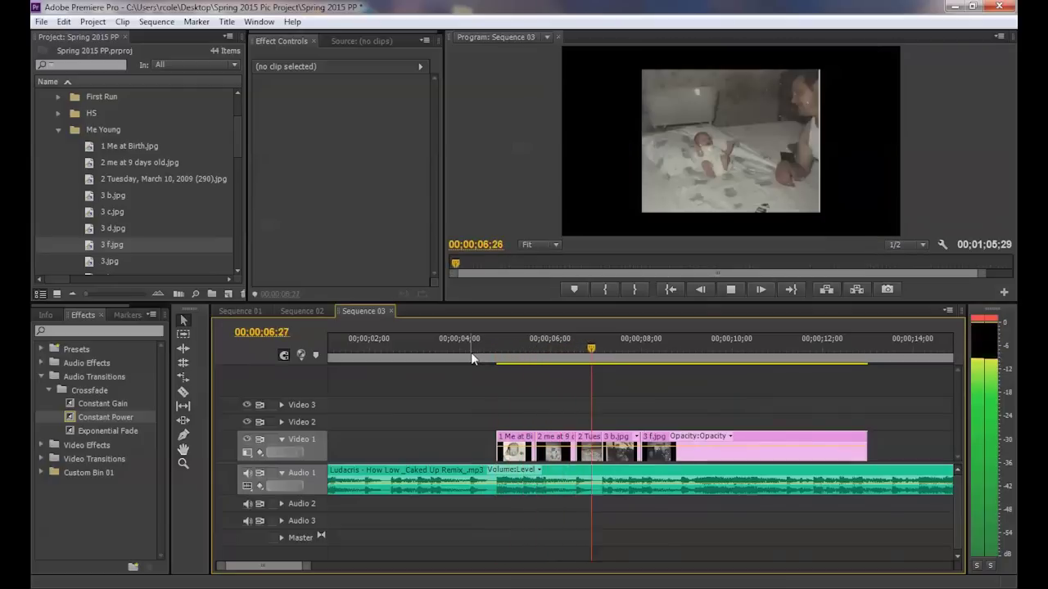
{"action": "key", "text": "space"}
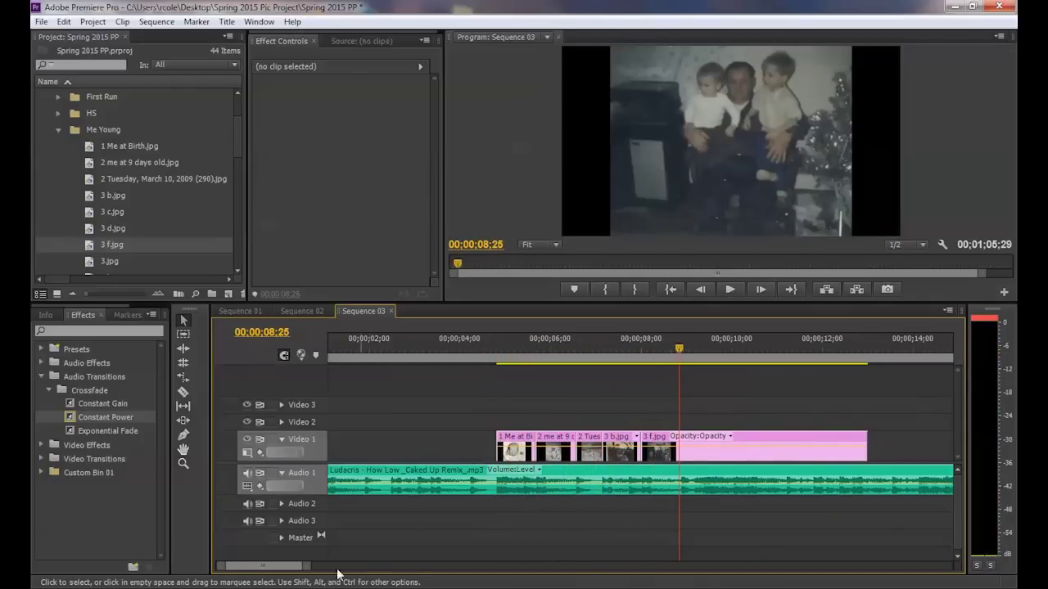
{"action": "left_click_drag", "start_coordinate": [311, 572], "coordinate": [283, 573]}
{"action": "left_click_drag", "start_coordinate": [636, 350], "coordinate": [649, 356]}
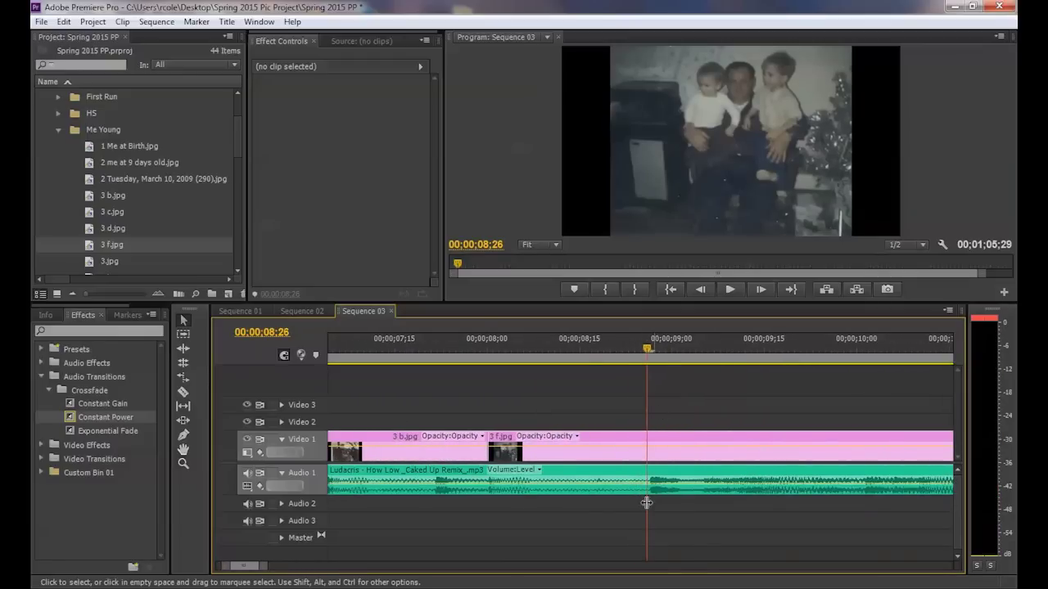
Step: Try 3.jpg on Video 1 at 00;00;08;26 and play the sequence from just before the birth picture into it
{"action": "left_click_drag", "start_coordinate": [264, 565], "coordinate": [335, 566]}
{"action": "left_click_drag", "start_coordinate": [93, 264], "coordinate": [563, 452]}
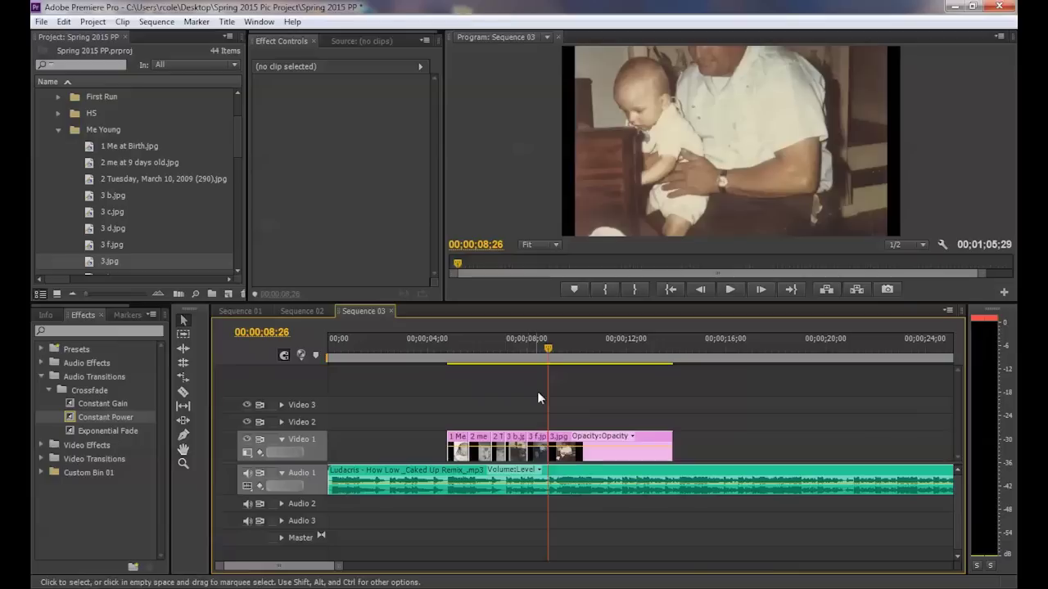
{"action": "left_click_drag", "start_coordinate": [548, 350], "coordinate": [434, 352]}
{"action": "key", "text": "space"}
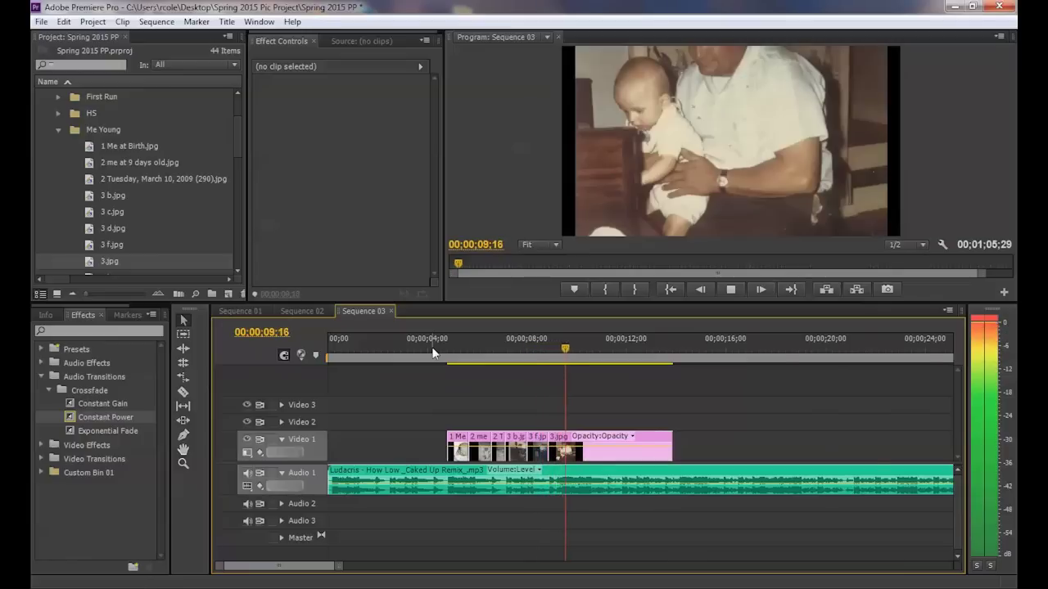
{"action": "left_click", "coordinate": [572, 349]}
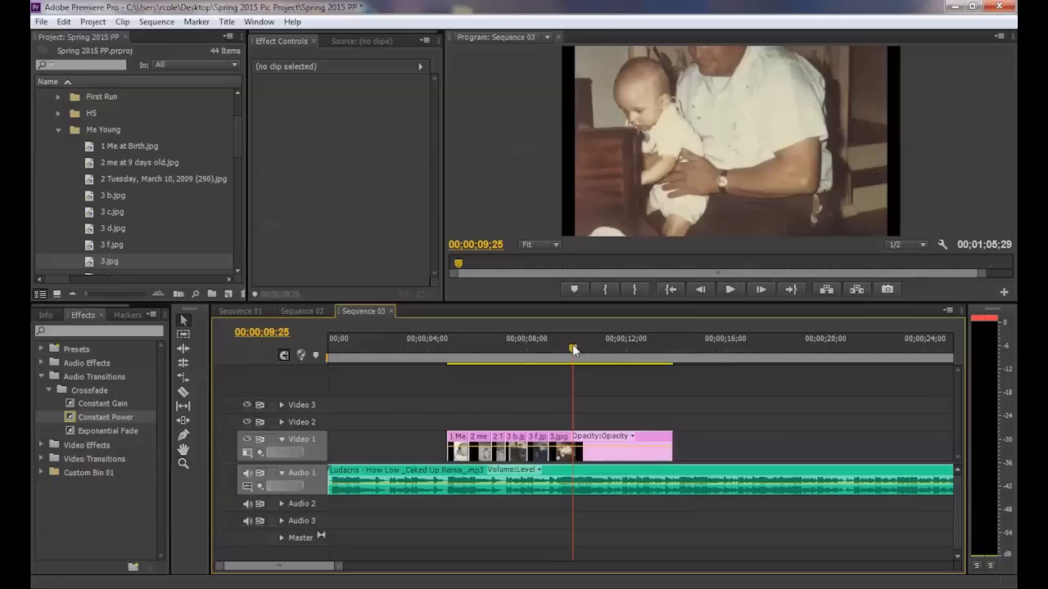
Step: Open Sequence 01 and play its picture cuts from 00;00;08;16 to compare their timing with the music
{"action": "left_click", "coordinate": [237, 311]}
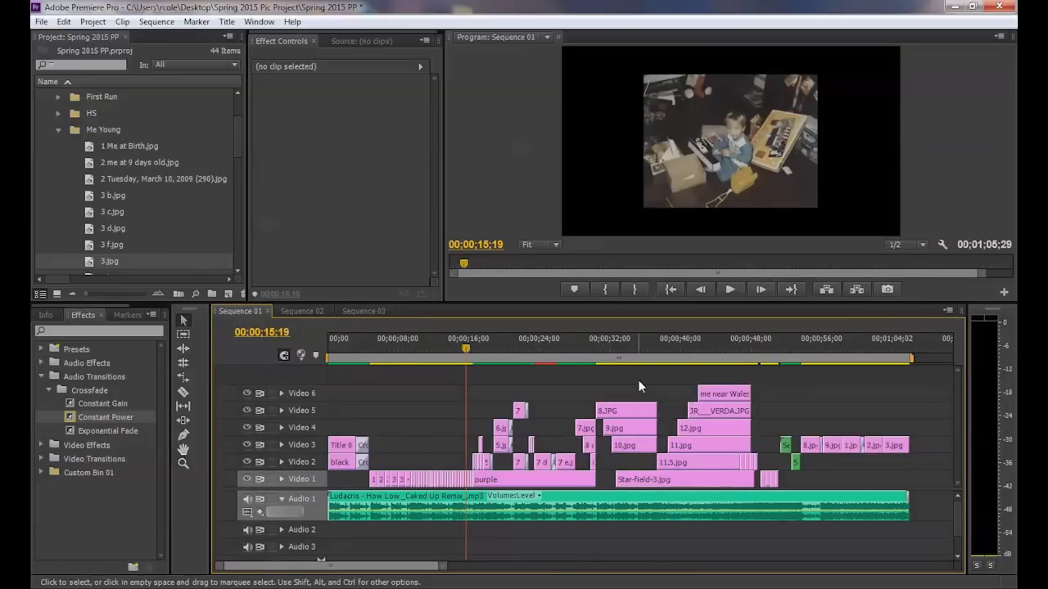
{"action": "left_click", "coordinate": [401, 344]}
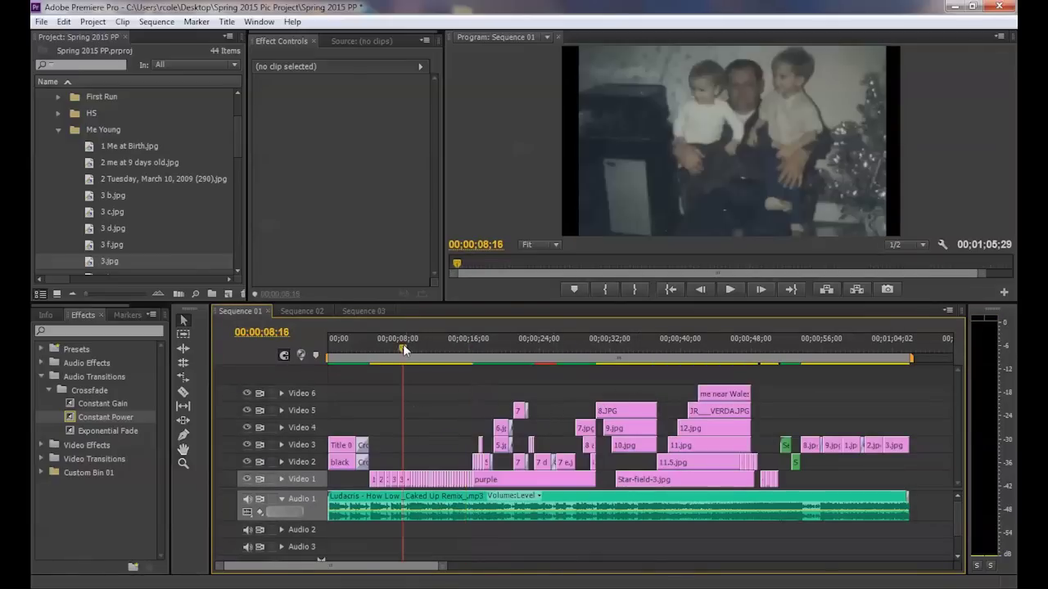
{"action": "left_click_drag", "start_coordinate": [443, 570], "coordinate": [381, 568]}
{"action": "key", "text": "space"}
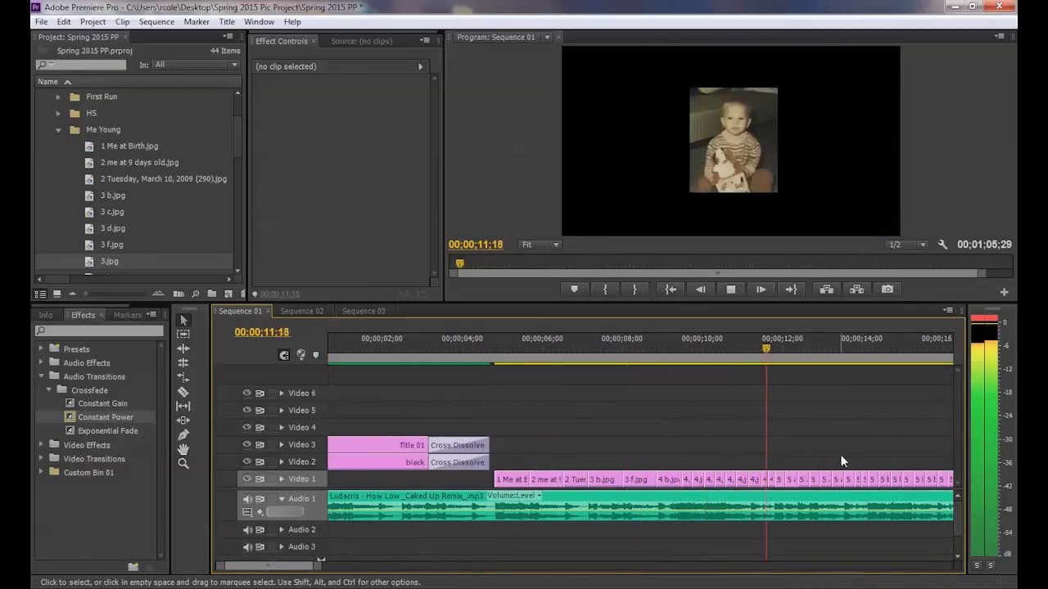
{"action": "key", "text": "space"}
{"action": "left_click", "coordinate": [611, 350]}
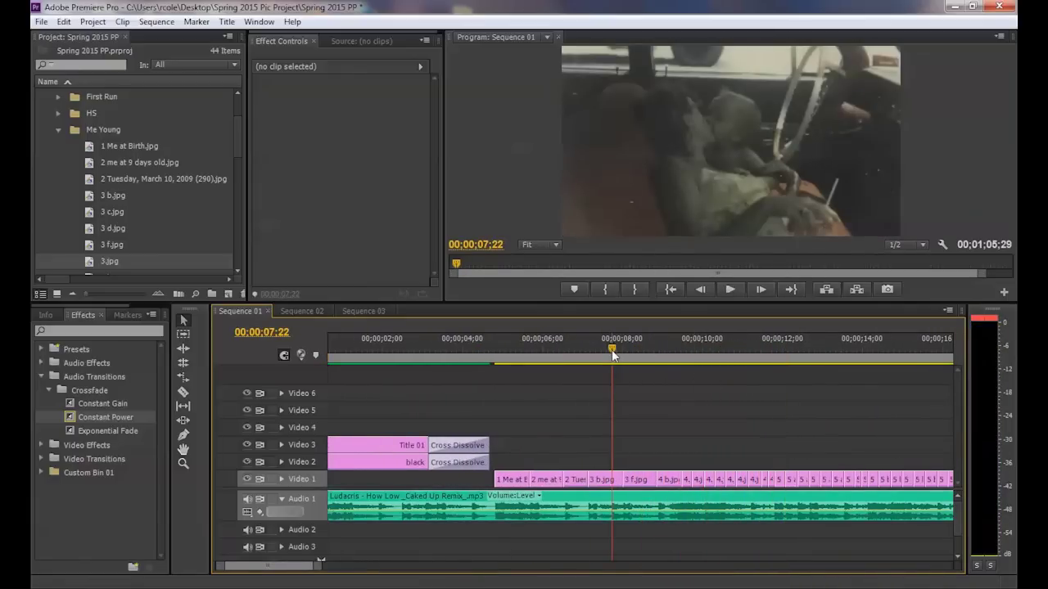
Step: Play Sequence 01 twice from around 4 b.jpg through the run of short clips that follows it
{"action": "left_click", "coordinate": [519, 480]}
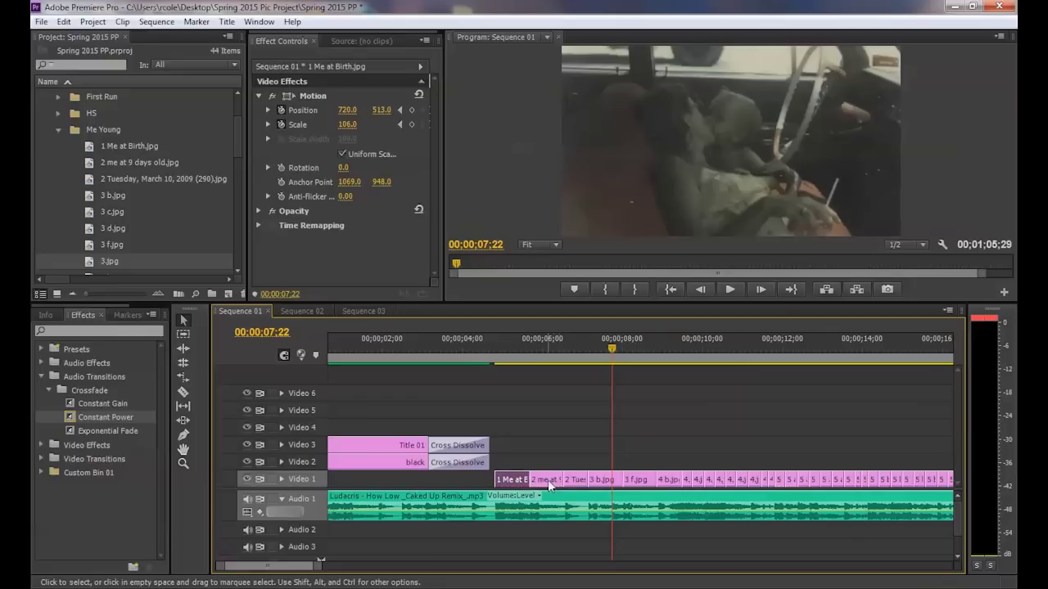
{"action": "left_click", "coordinate": [659, 338]}
{"action": "key", "text": "space"}
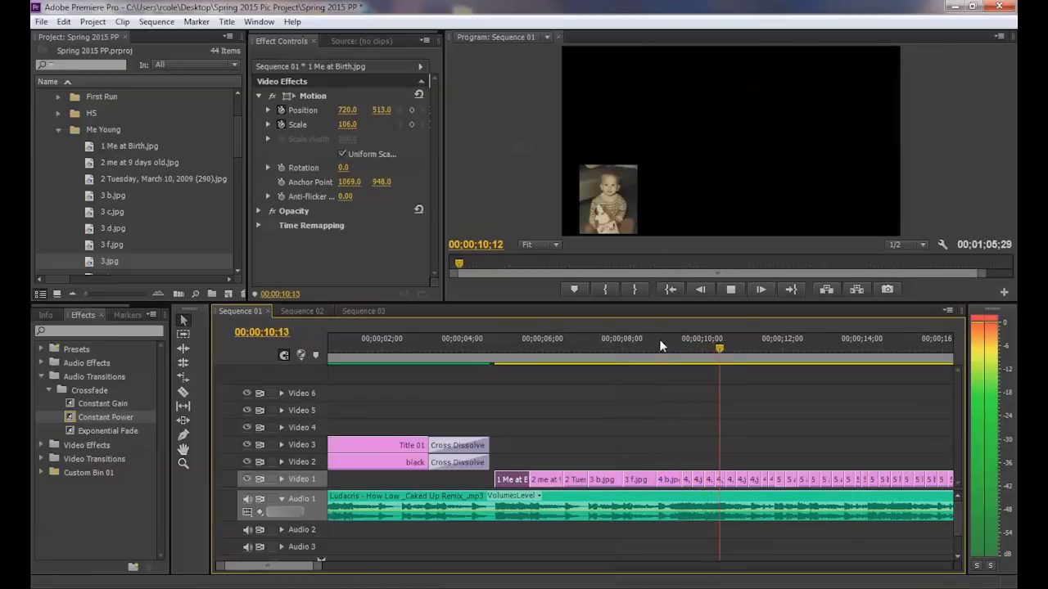
{"action": "key", "text": "space"}
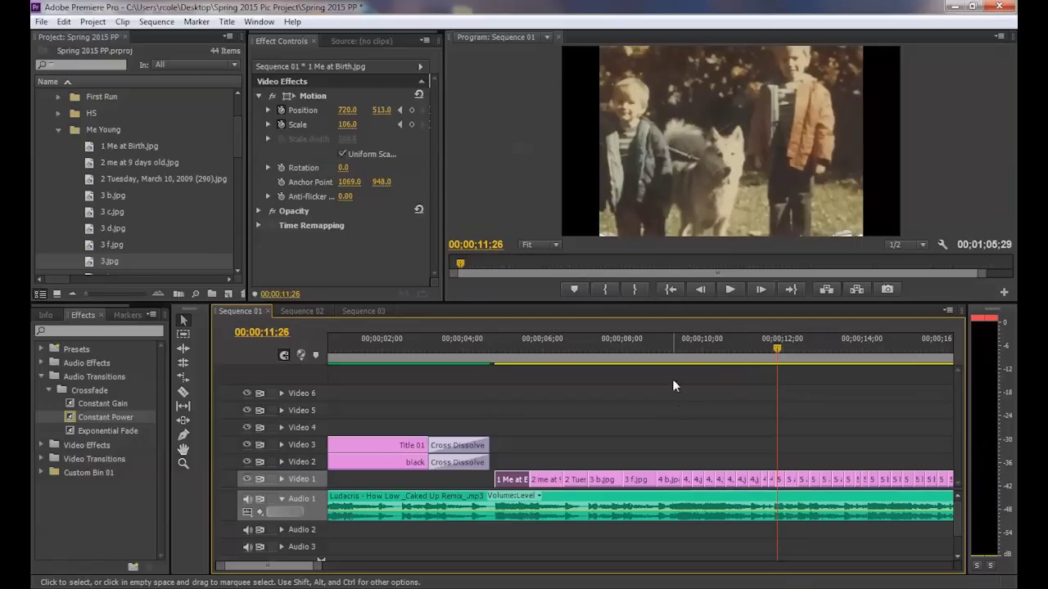
{"action": "left_click", "coordinate": [669, 347]}
{"action": "key", "text": "space"}
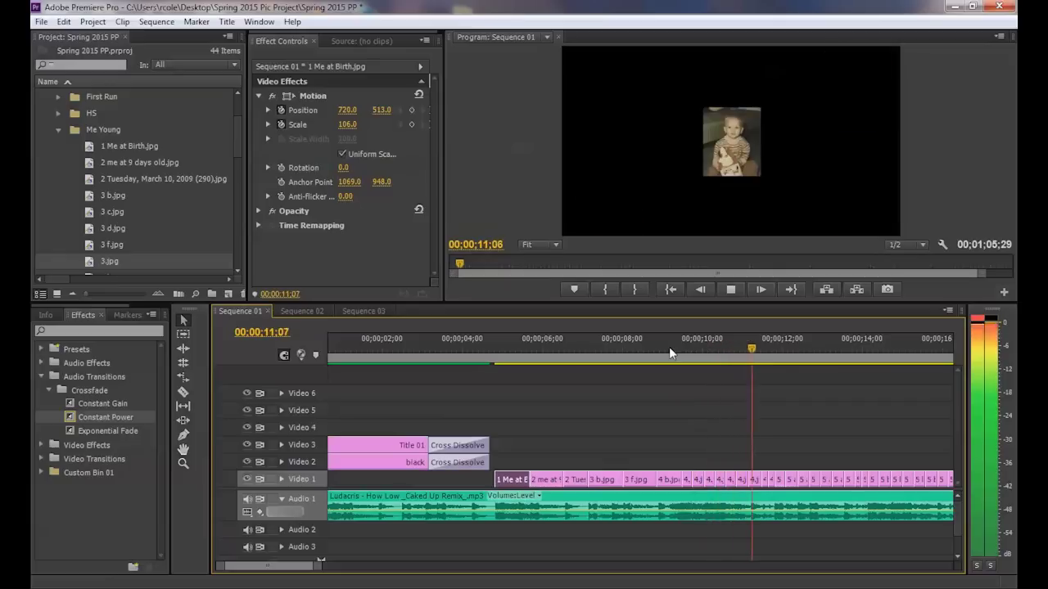
{"action": "key", "text": "space"}
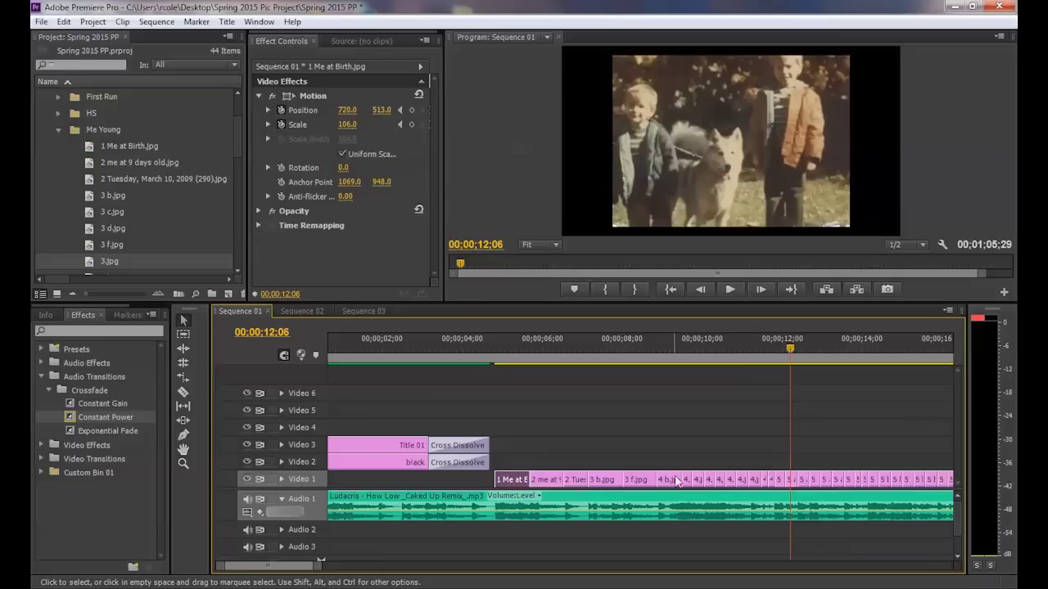
Step: Replay Sequence 01 from the end of 3 f.jpg into 4 b.jpg and the first short clips after it
{"action": "left_click", "coordinate": [655, 350]}
{"action": "key", "text": "space"}
{"action": "key", "text": "space"}
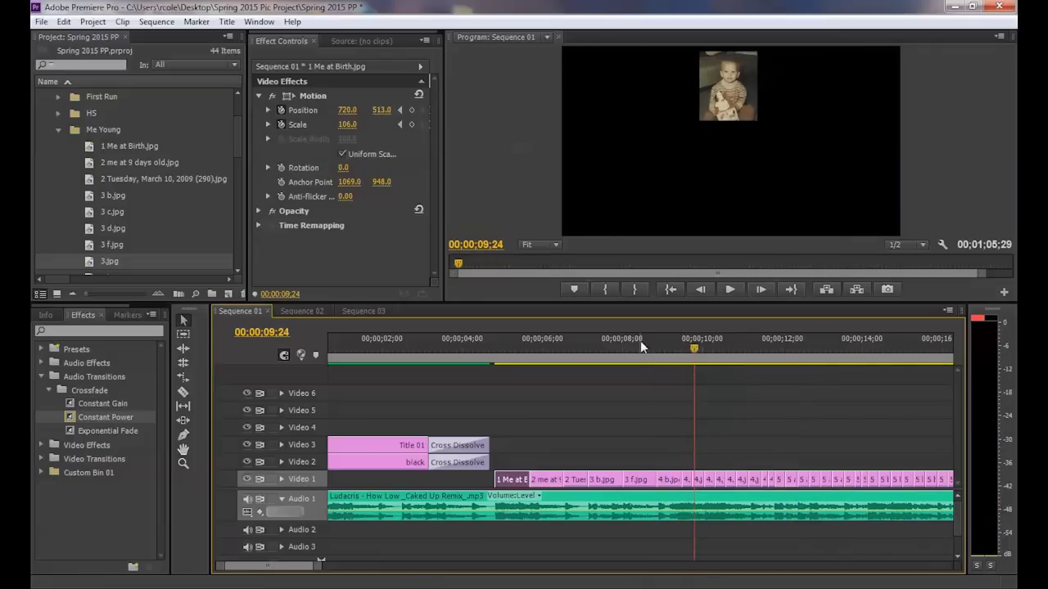
{"action": "left_click", "coordinate": [641, 350]}
{"action": "key", "text": "space"}
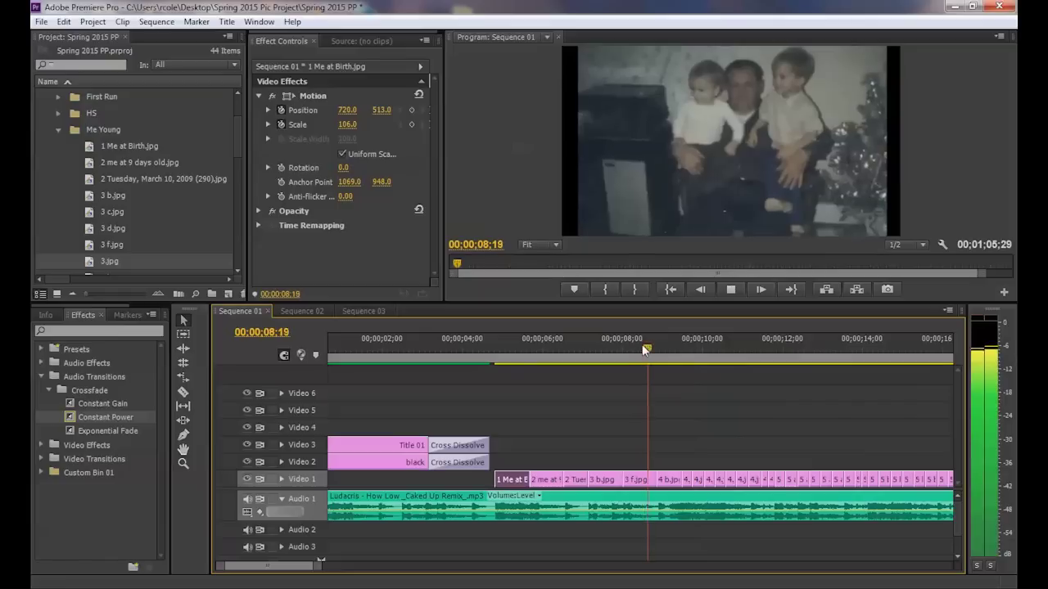
{"action": "key", "text": "space"}
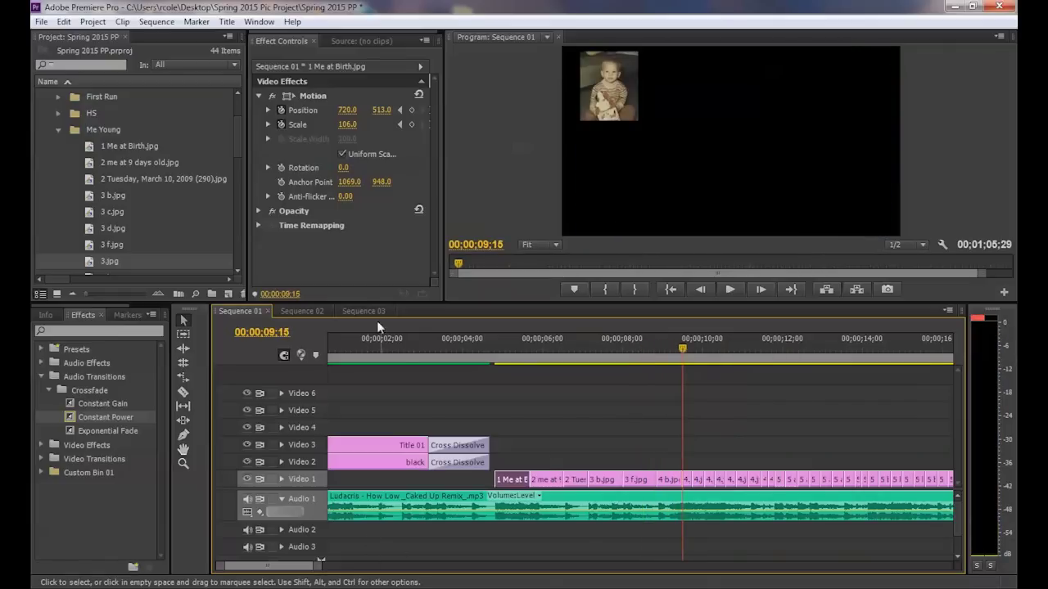
Step: Compare the picture after 3 f.jpg in Sequence 03 with the one at 00;00;09;04 in Sequence 01
{"action": "left_click", "coordinate": [355, 308]}
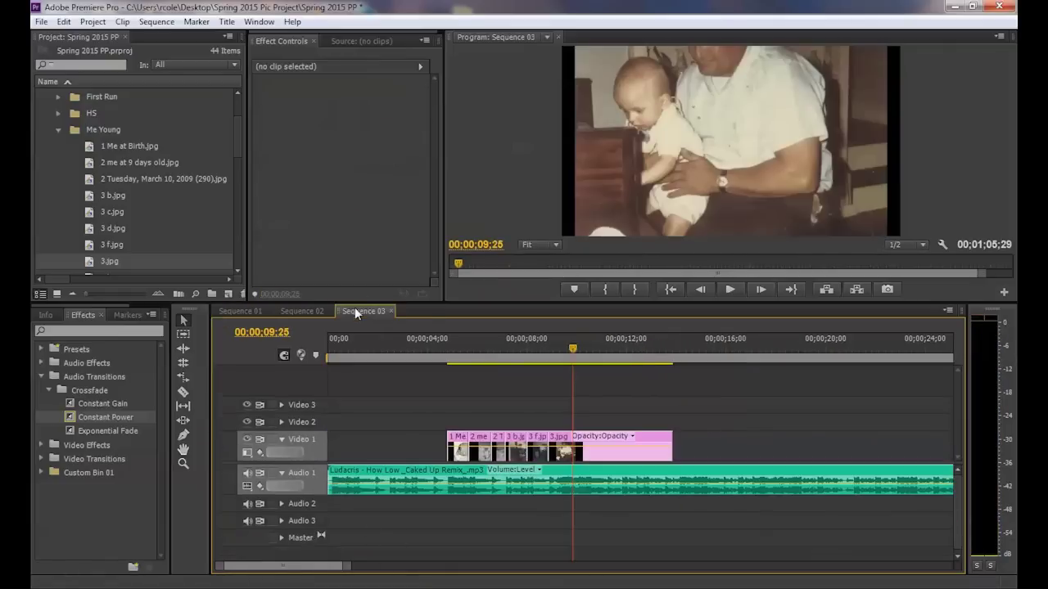
{"action": "left_click", "coordinate": [541, 349]}
{"action": "left_click", "coordinate": [568, 349]}
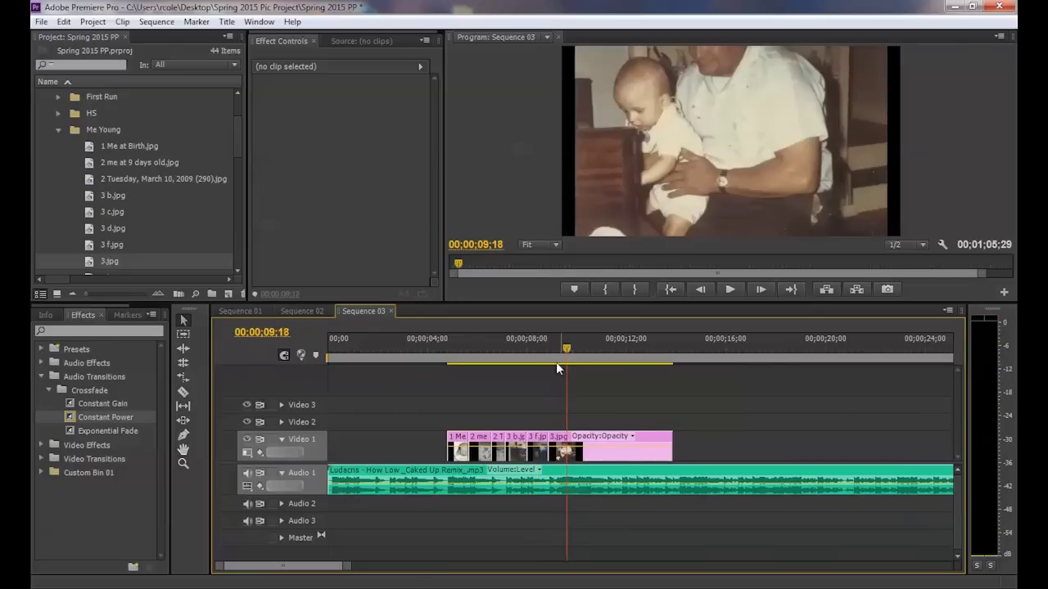
{"action": "left_click", "coordinate": [242, 311]}
{"action": "mouse_move", "coordinate": [675, 348]}
{"action": "left_mouse_down"}
{"action": "mouse_move", "coordinate": [608, 345]}
{"action": "mouse_move", "coordinate": [667, 344]}
{"action": "left_mouse_up"}
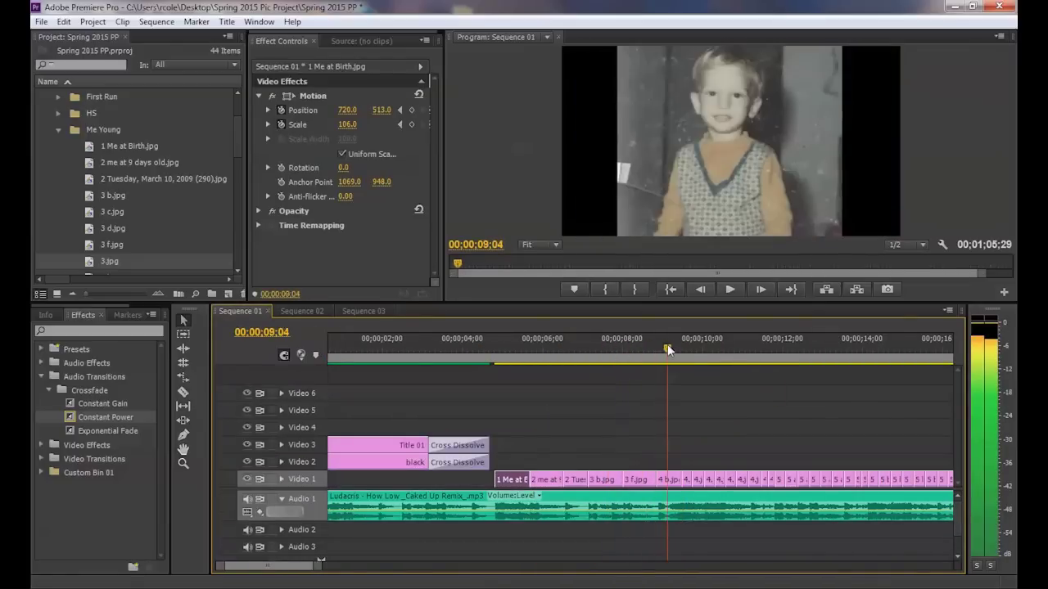
Step: Return to Sequence 03 and overwrite 3.jpg with 4 b.jpg on Video 1 at 00;00;08;26
{"action": "left_click", "coordinate": [370, 311]}
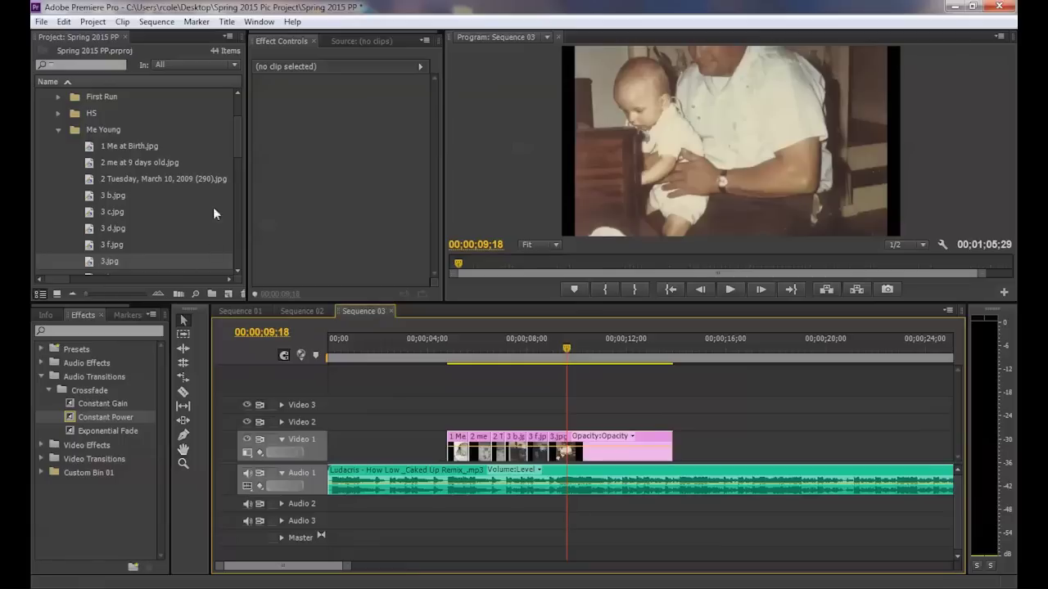
{"action": "left_click", "coordinate": [235, 158]}
{"action": "scroll", "coordinate": [236, 160], "scroll_direction": "down", "scroll_amount": 2}
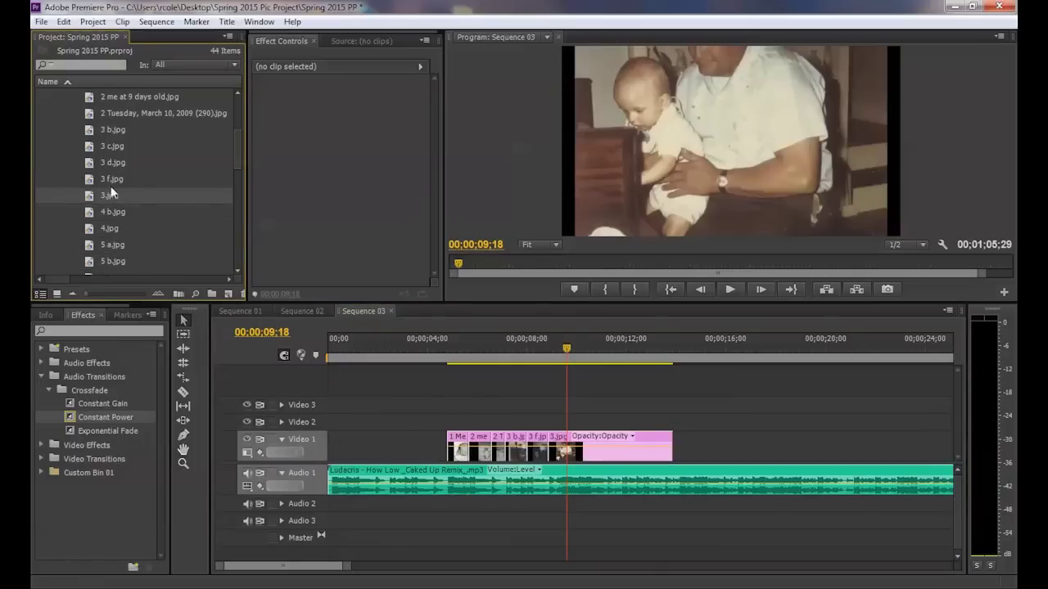
{"action": "left_click_drag", "start_coordinate": [431, 295], "coordinate": [591, 452]}
{"action": "left_click", "coordinate": [585, 424]}
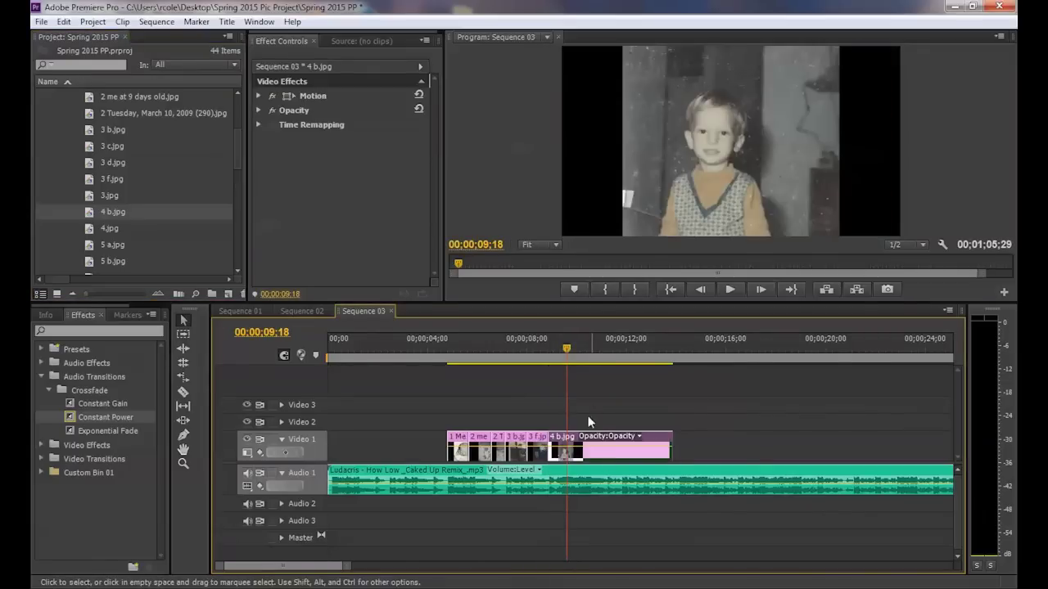
Step: Play the cut from 3 f.jpg into 4 b.jpg twice and place the playhead on the next beat at 00;00;09;14
{"action": "left_click", "coordinate": [538, 347]}
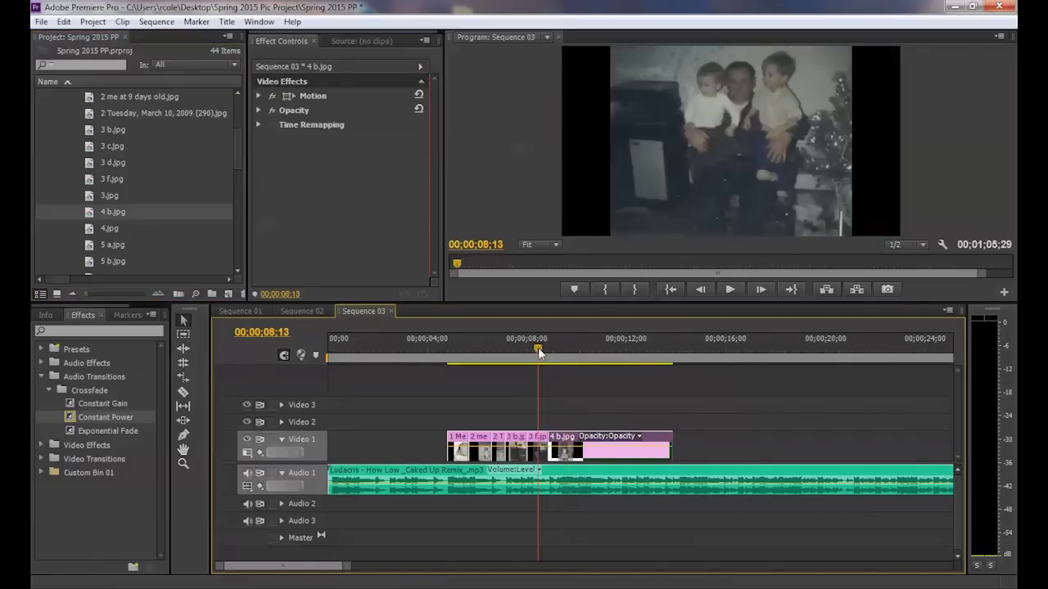
{"action": "key", "text": "space"}
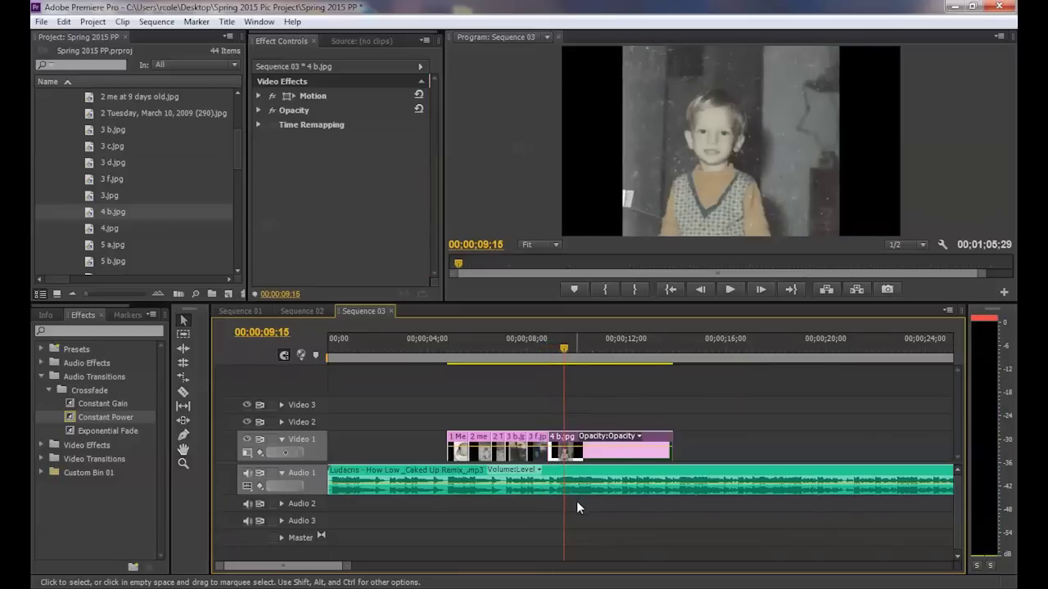
{"action": "left_click", "coordinate": [537, 345]}
{"action": "key", "text": "space"}
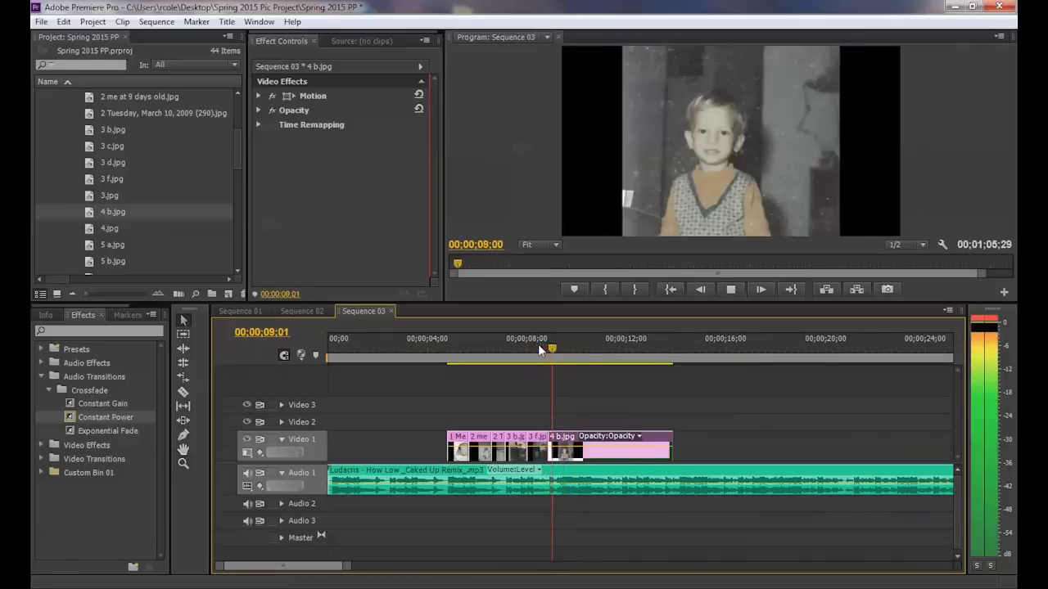
{"action": "key", "text": "space"}
{"action": "left_click_drag", "start_coordinate": [350, 566], "coordinate": [298, 567]}
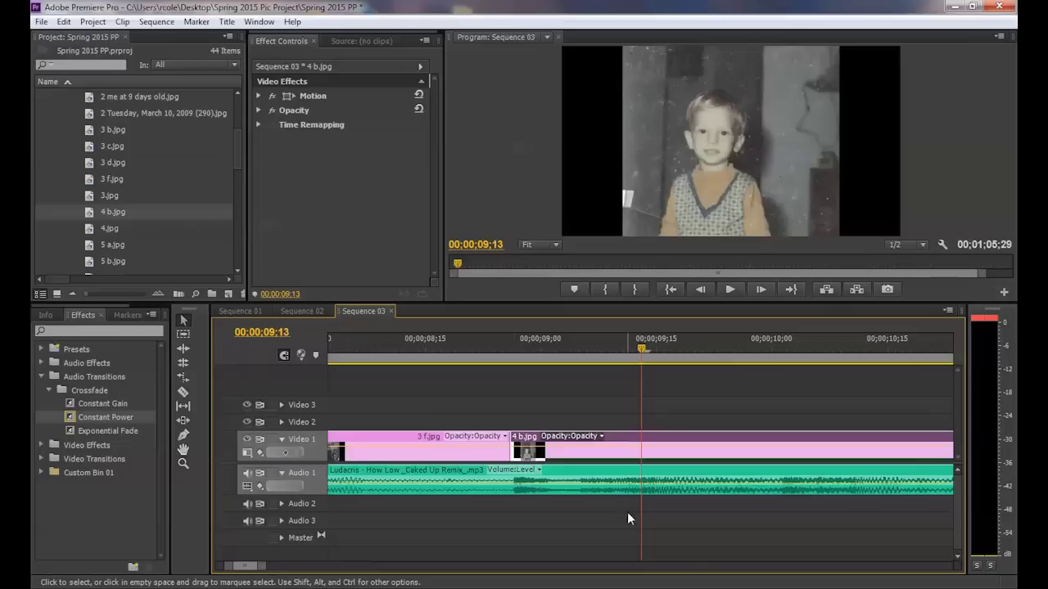
{"action": "left_click_drag", "start_coordinate": [614, 339], "coordinate": [655, 358]}
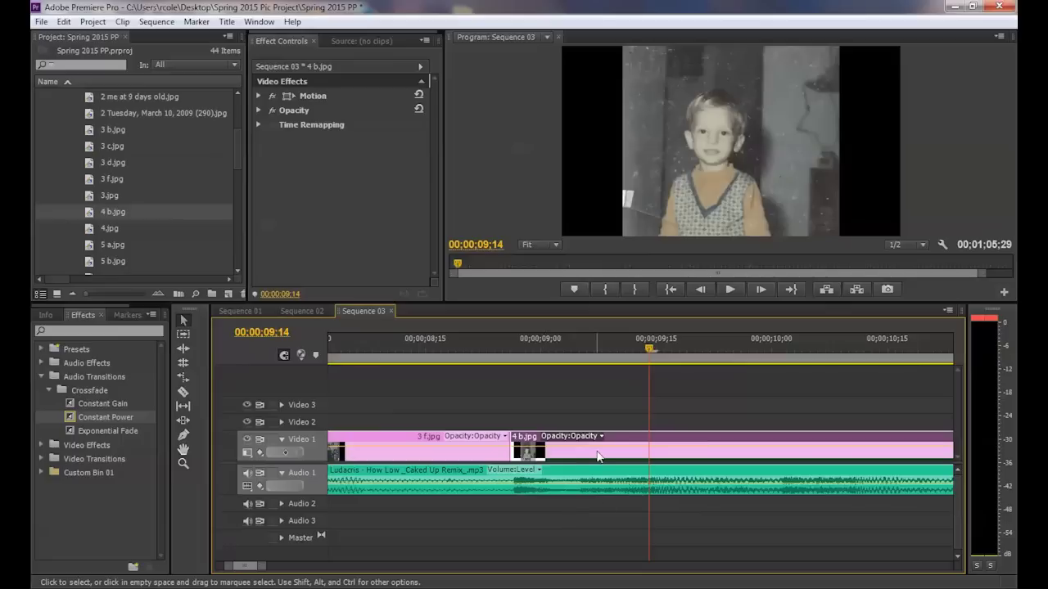
Step: Trim the end of 4 b.jpg back to the playhead at 00;00;09;14 and play on past it to hear the following beats
{"action": "left_click_drag", "start_coordinate": [263, 568], "coordinate": [304, 567]}
{"action": "left_click_drag", "start_coordinate": [769, 438], "coordinate": [630, 435]}
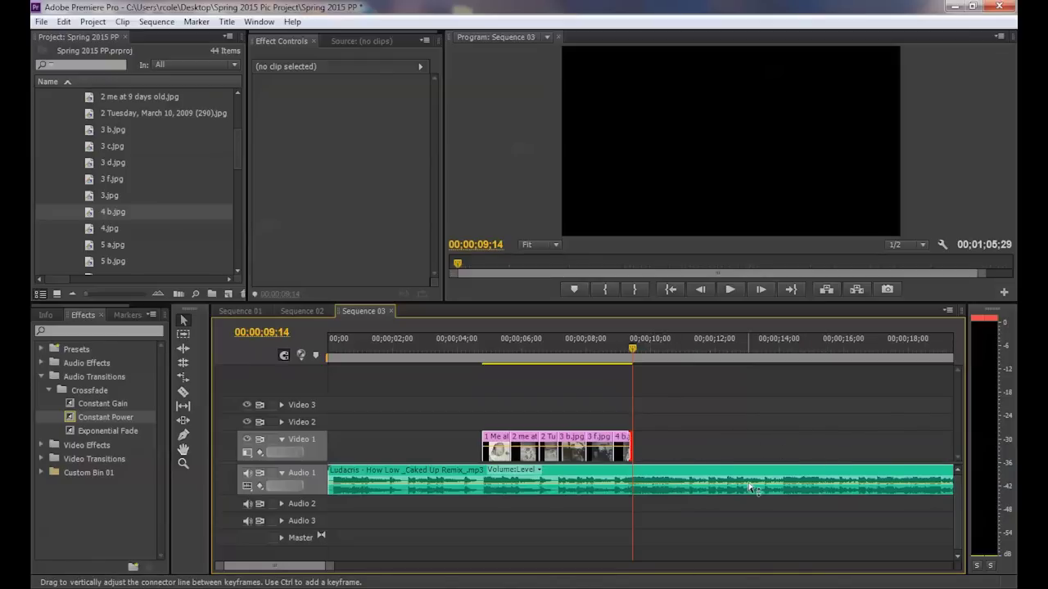
{"action": "left_click", "coordinate": [619, 350]}
{"action": "key", "text": "space"}
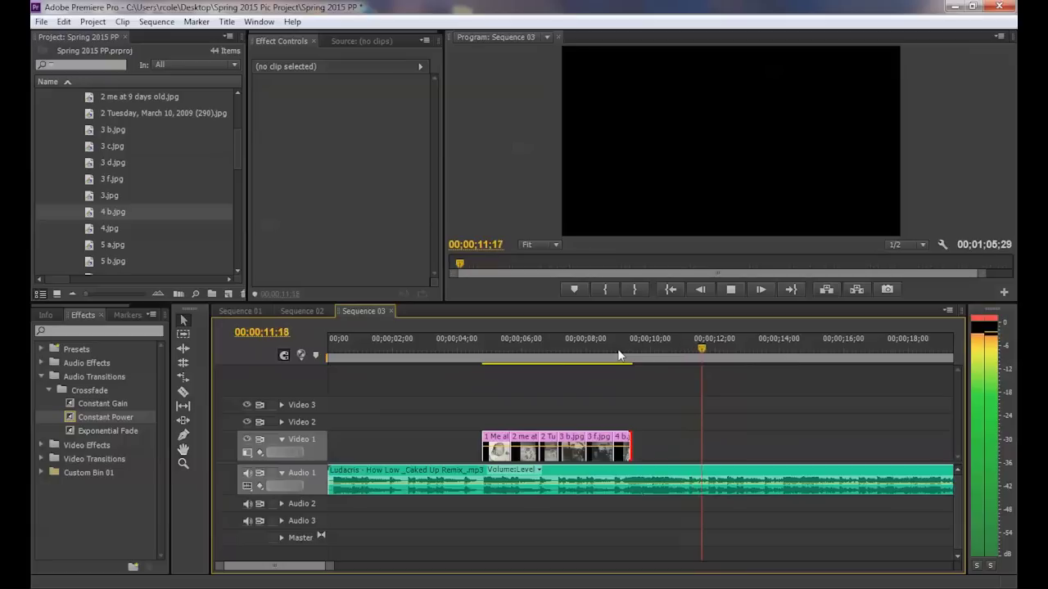
{"action": "key", "text": "space"}
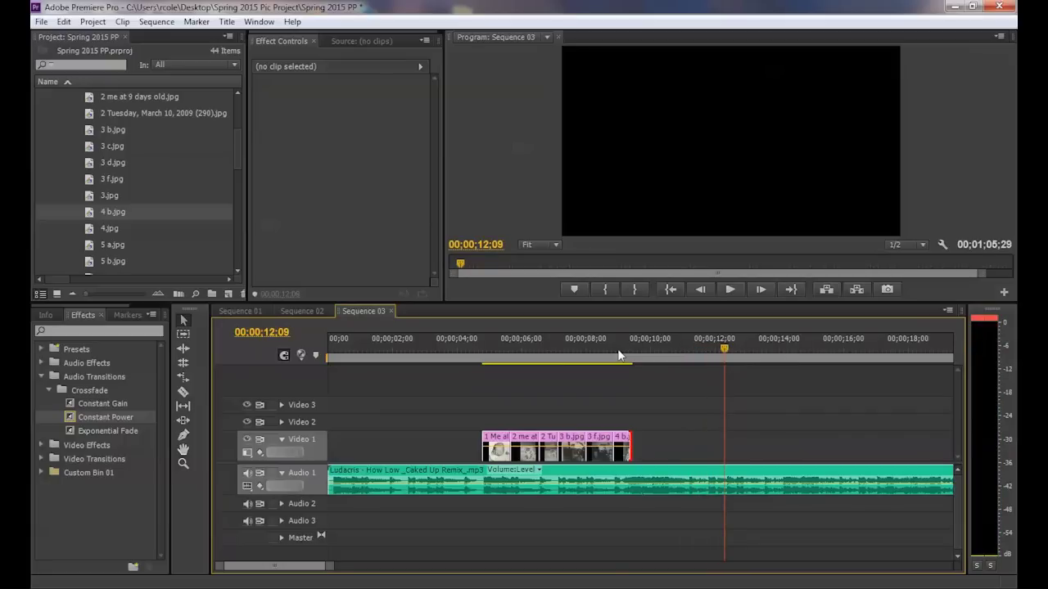
Step: Place 4.jpg on Video 1 directly after 4 b.jpg and play across the cut between them
{"action": "left_click_drag", "start_coordinate": [92, 229], "coordinate": [640, 353]}
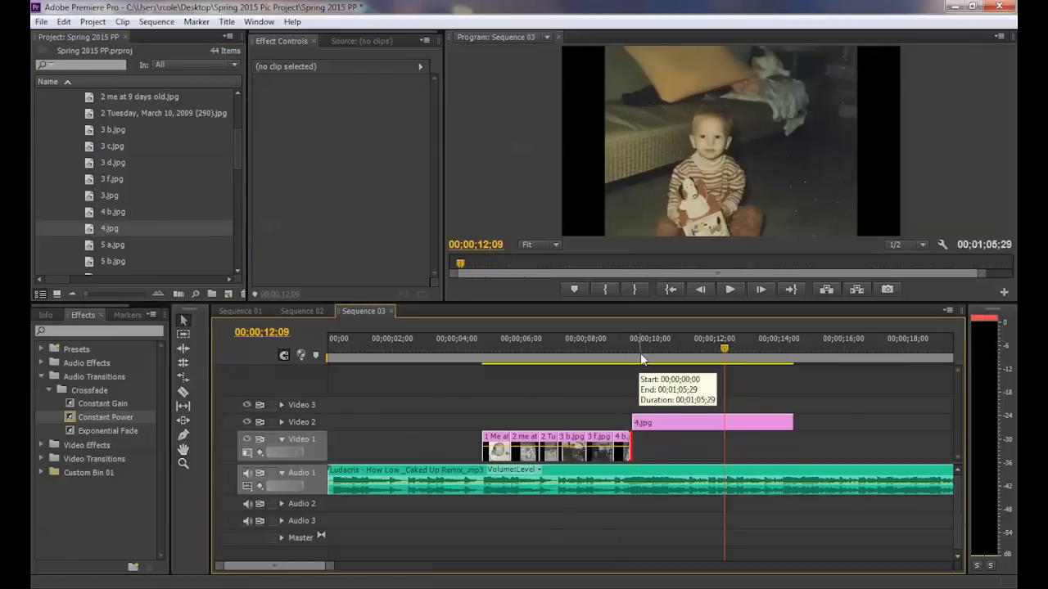
{"action": "left_click_drag", "start_coordinate": [653, 423], "coordinate": [656, 446]}
{"action": "left_click_drag", "start_coordinate": [631, 351], "coordinate": [627, 352]}
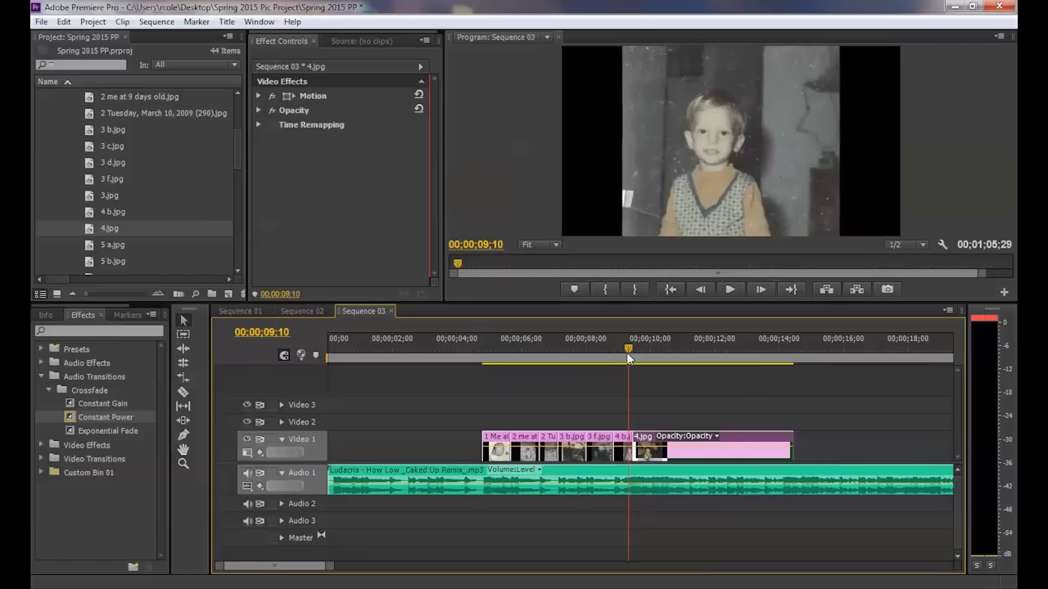
{"action": "key", "text": "space"}
{"action": "key", "text": "space"}
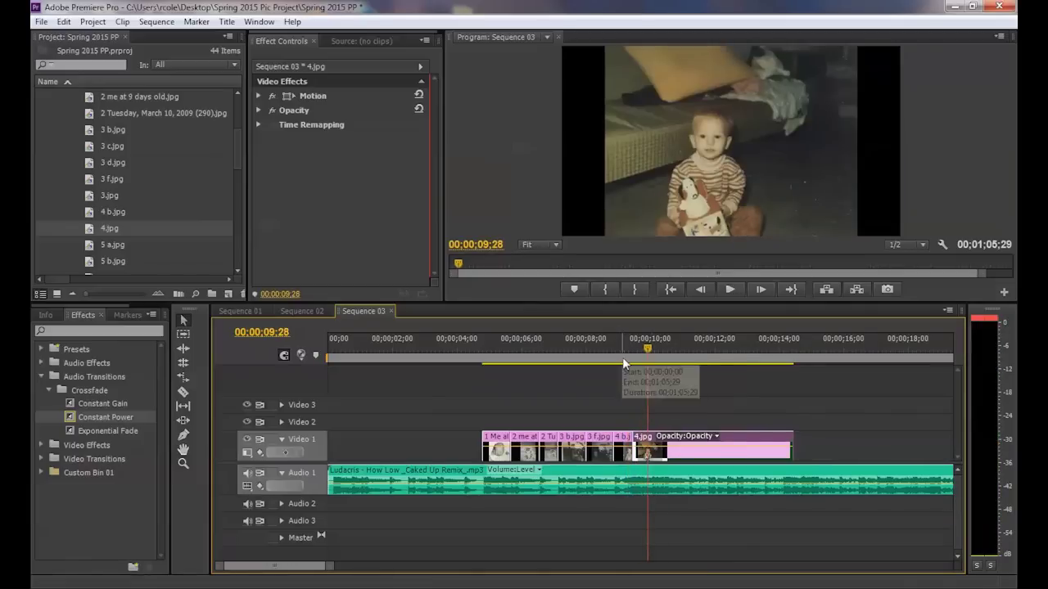
Step: Replay the cut from 4 b.jpg into 4.jpg and place the playhead exactly on the cut at 00;00;09;14
{"action": "left_click", "coordinate": [622, 350]}
{"action": "key", "text": "space"}
{"action": "key", "text": "space"}
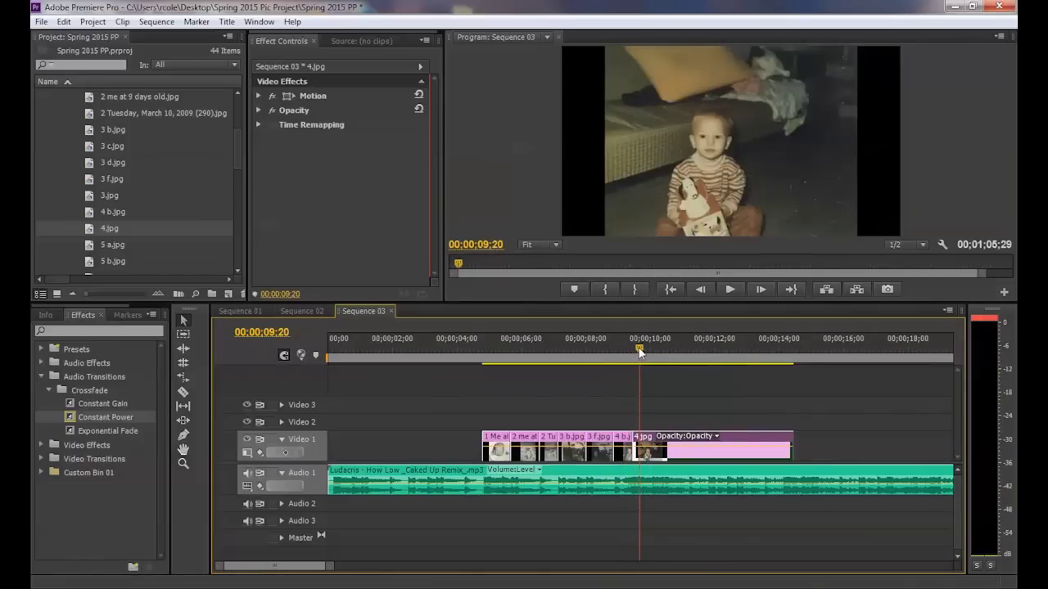
{"action": "left_click_drag", "start_coordinate": [638, 349], "coordinate": [631, 348]}
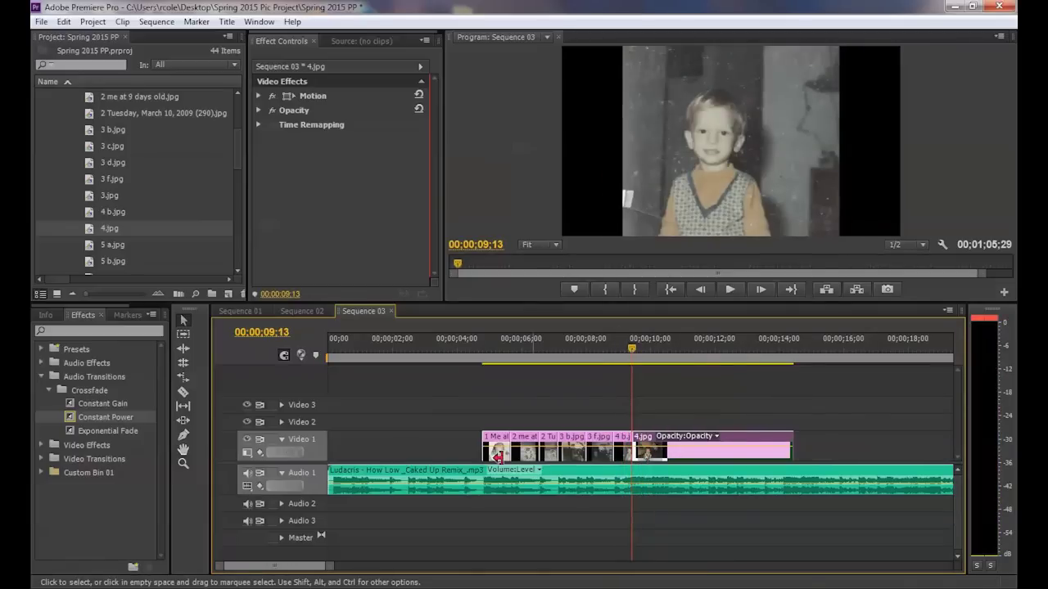
{"action": "left_click_drag", "start_coordinate": [344, 564], "coordinate": [281, 568]}
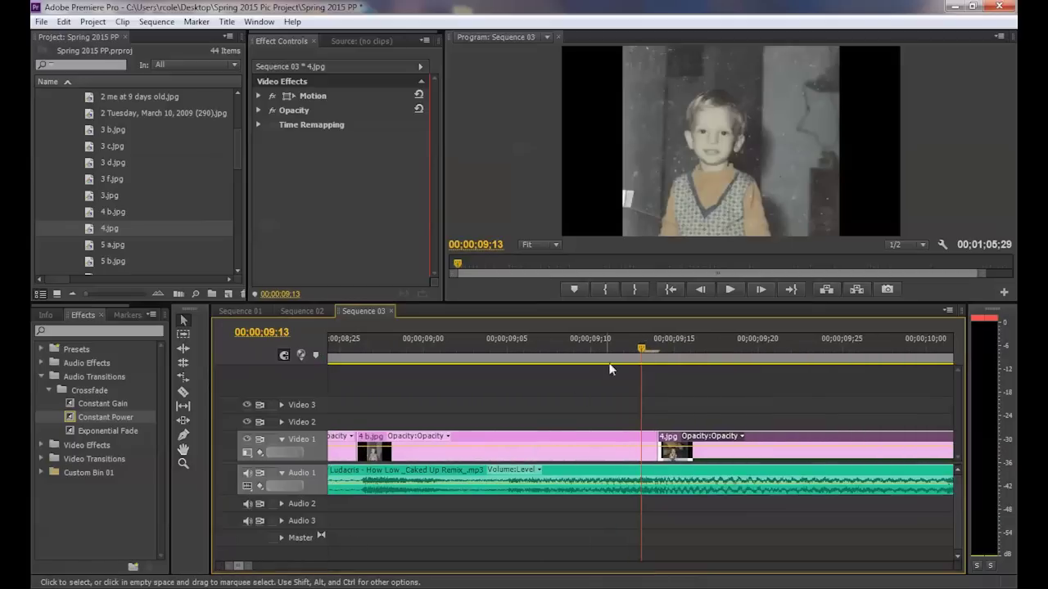
{"action": "left_click", "coordinate": [661, 352]}
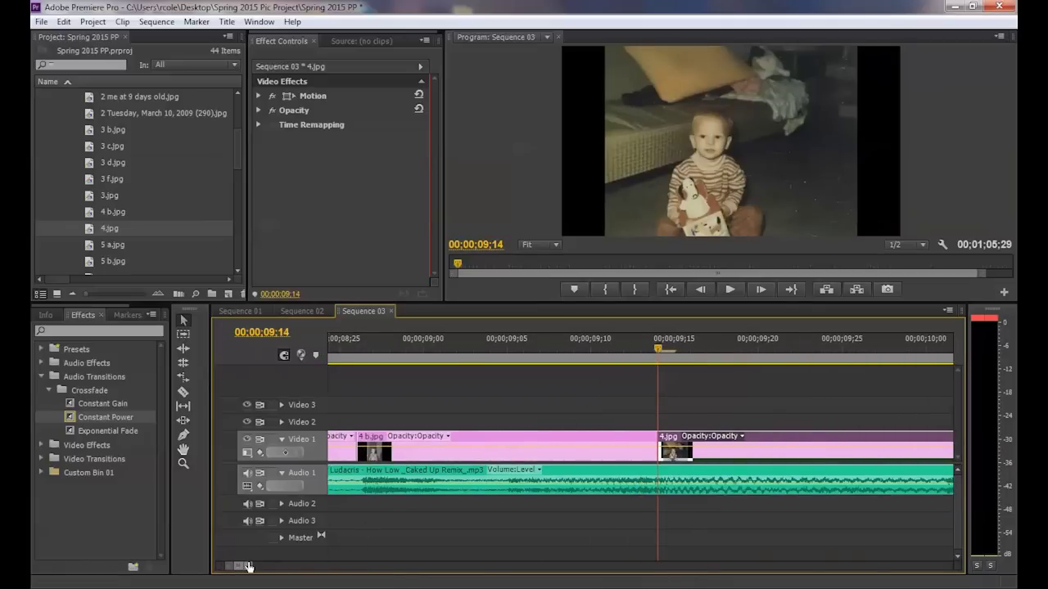
Step: Adjust the timeline zoom to show 4.jpg in closer detail and widen the timeline area over the effects area
{"action": "left_click_drag", "start_coordinate": [248, 567], "coordinate": [355, 565]}
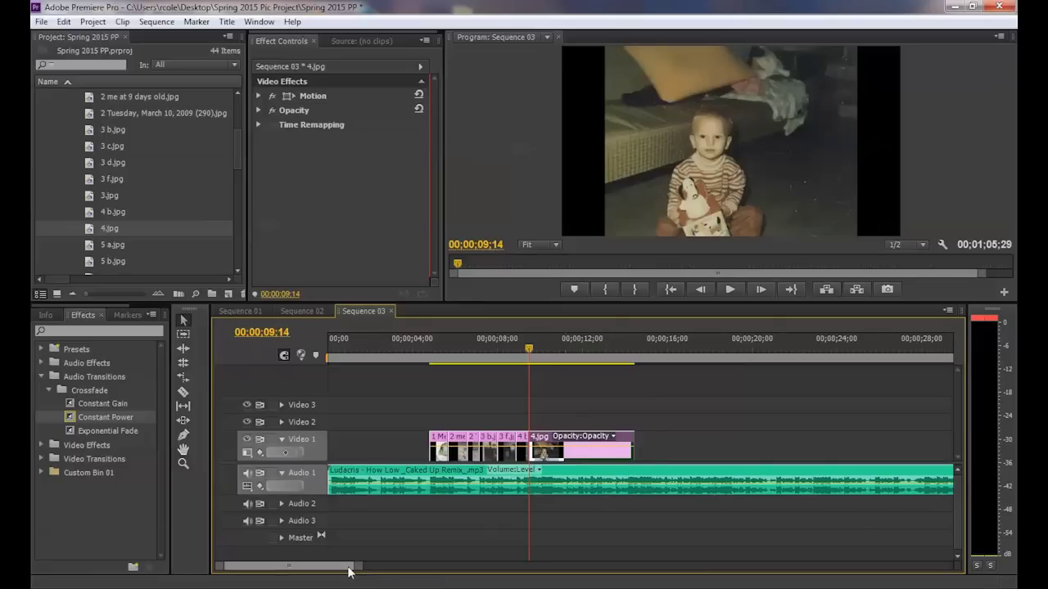
{"action": "left_click_drag", "start_coordinate": [358, 566], "coordinate": [313, 570]}
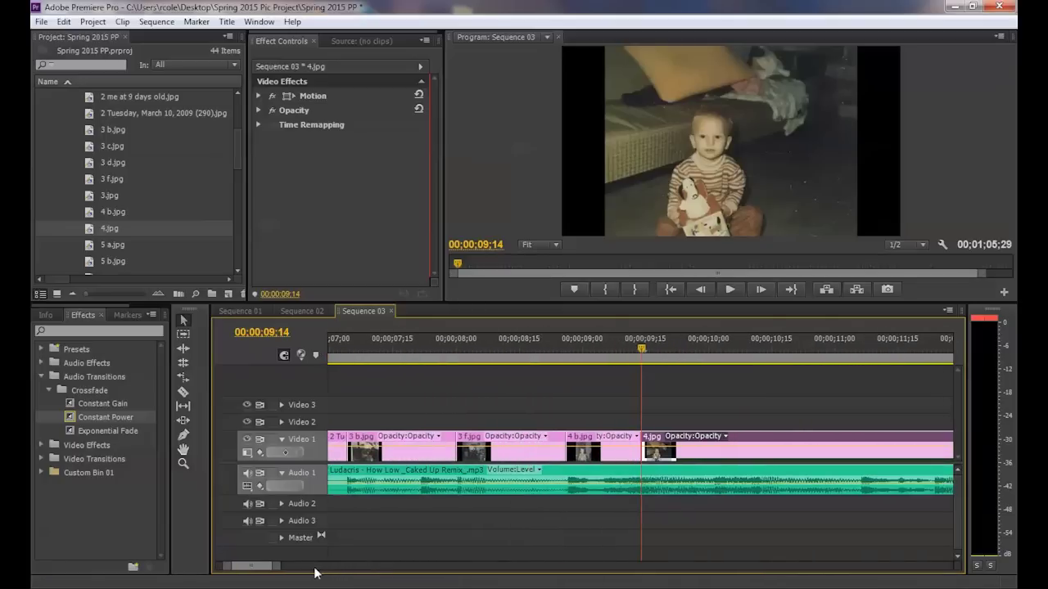
{"action": "scroll", "coordinate": [257, 570], "scroll_direction": "down", "scroll_amount": 3}
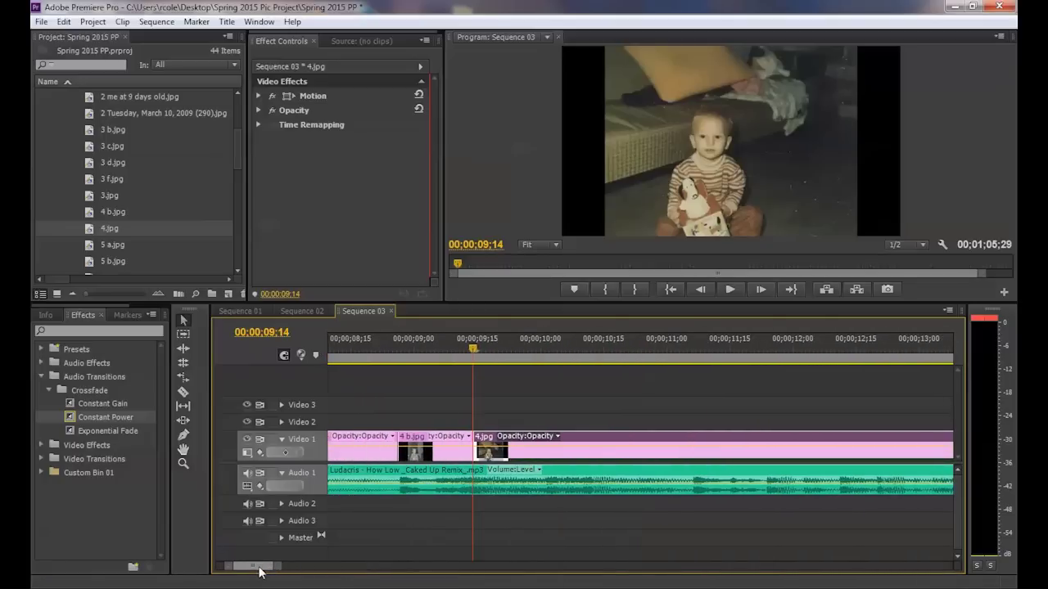
{"action": "left_click_drag", "start_coordinate": [211, 407], "coordinate": [100, 415]}
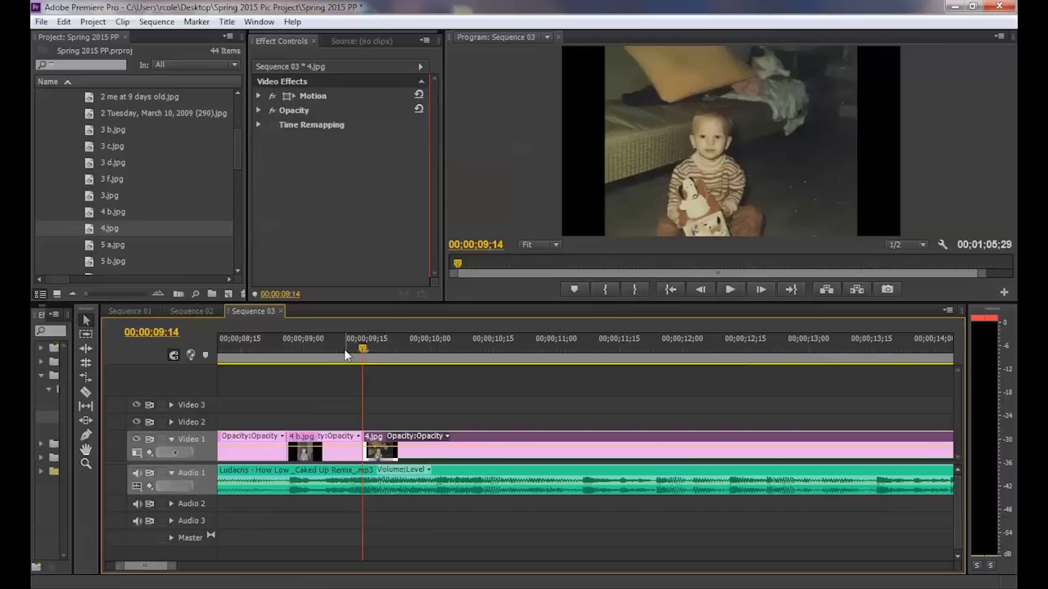
Step: Play across the cut from 4 b.jpg into 4.jpg several times to hear where the next beat falls
{"action": "left_click", "coordinate": [302, 348]}
{"action": "key", "text": "space"}
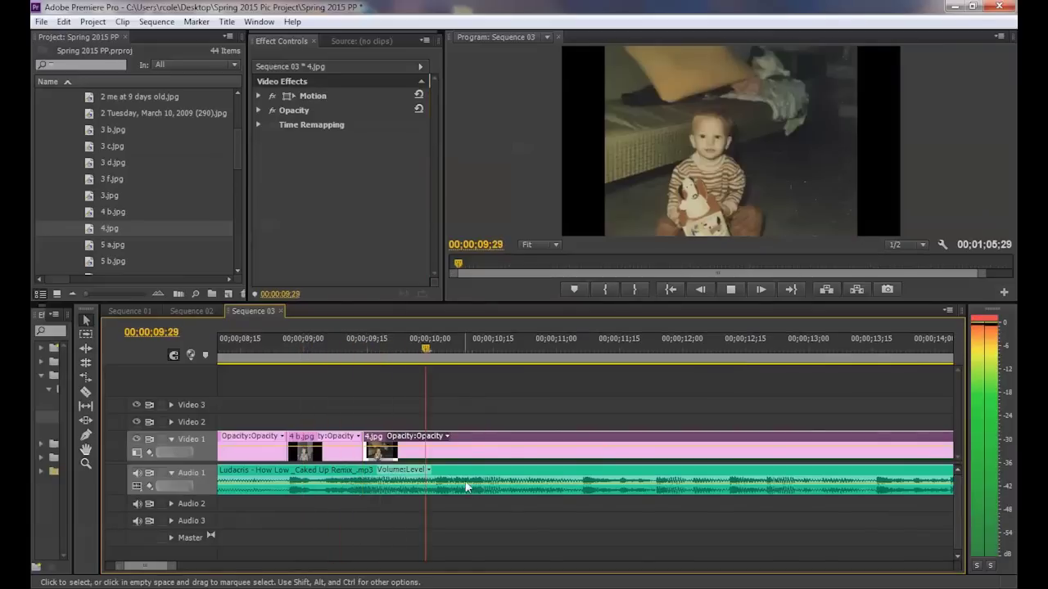
{"action": "key", "text": "space"}
{"action": "left_click_drag", "start_coordinate": [410, 348], "coordinate": [340, 348]}
{"action": "key", "text": "space"}
{"action": "key", "text": "space"}
{"action": "left_click_drag", "start_coordinate": [407, 349], "coordinate": [315, 347]}
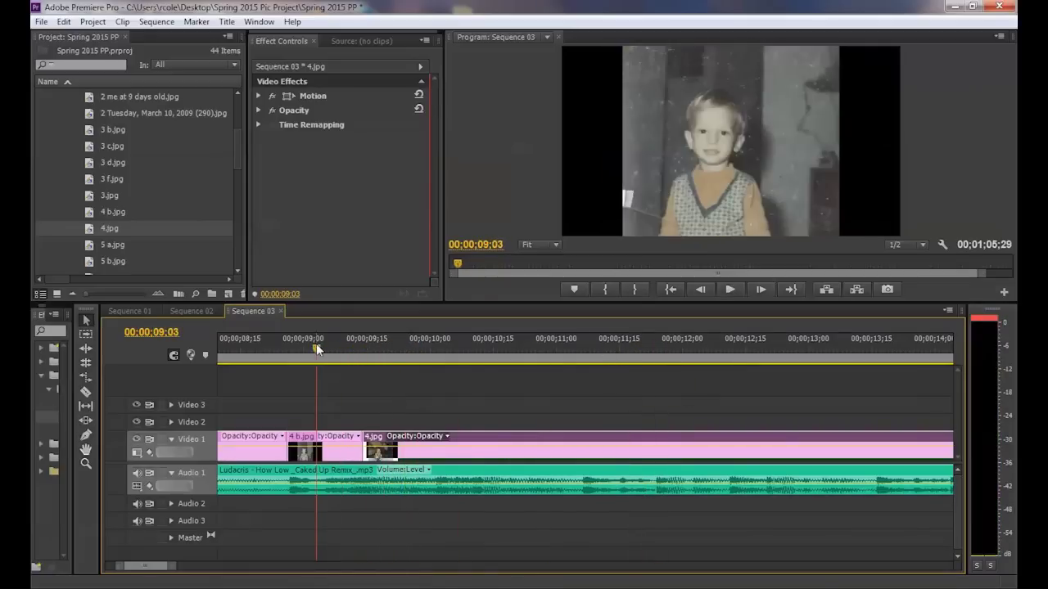
{"action": "left_click_drag", "start_coordinate": [396, 349], "coordinate": [350, 348]}
{"action": "key", "text": "space"}
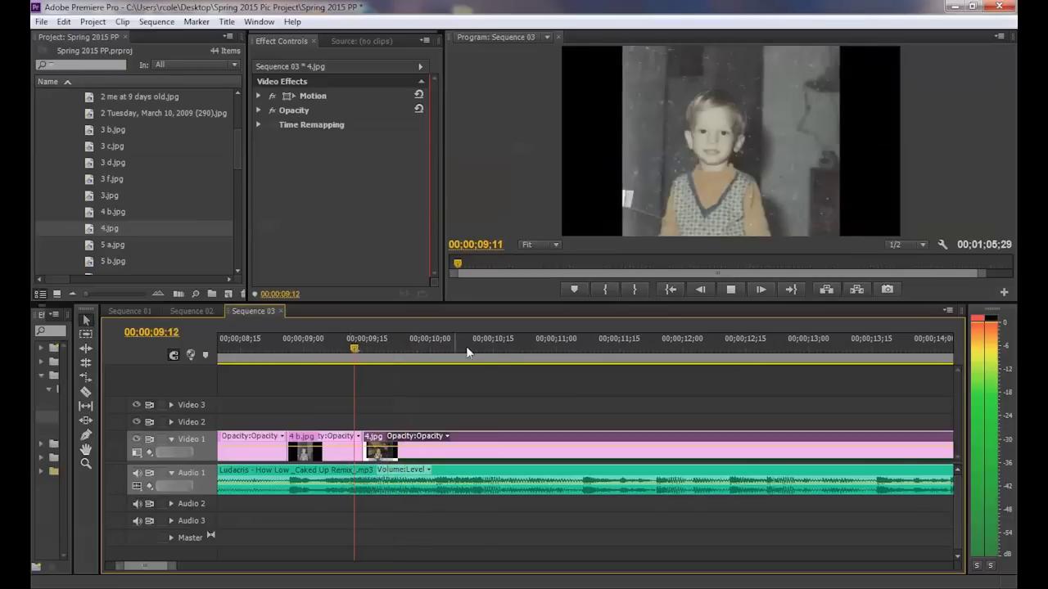
Step: Play up to the first beat inside 4.jpg and split the clip with the Razor tool at 00;00;09;23
{"action": "left_click_drag", "start_coordinate": [424, 347], "coordinate": [251, 347]}
{"action": "key", "text": "space"}
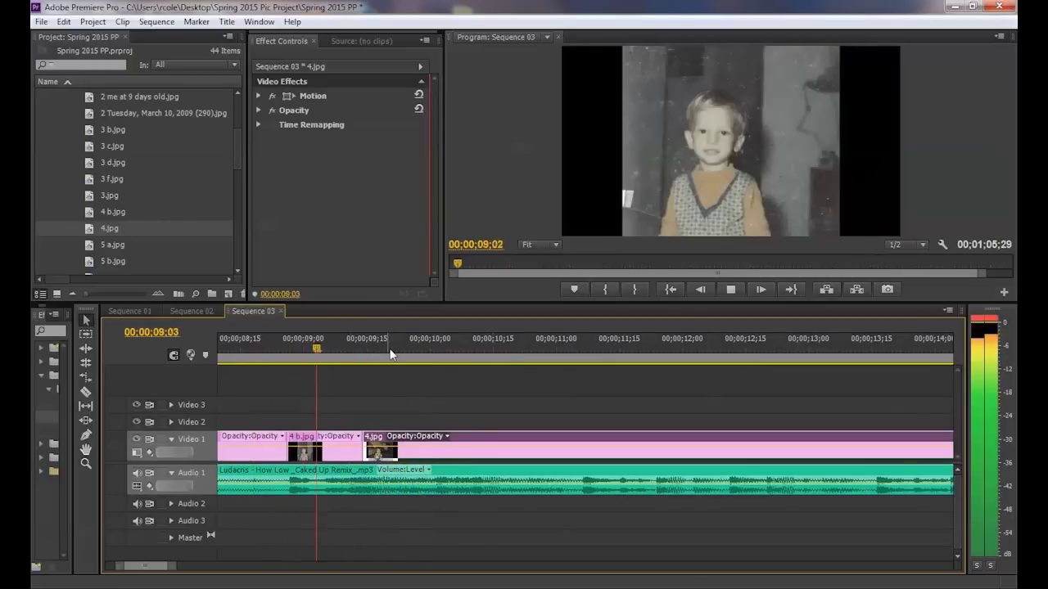
{"action": "key", "text": "space"}
{"action": "left_click_drag", "start_coordinate": [404, 348], "coordinate": [401, 348]}
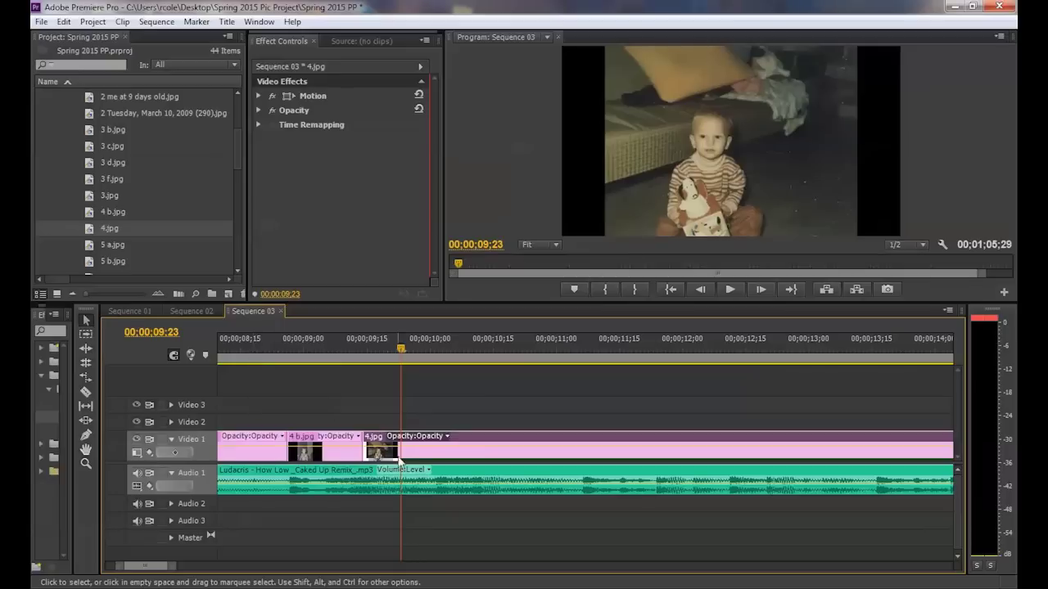
{"action": "left_click", "coordinate": [86, 393]}
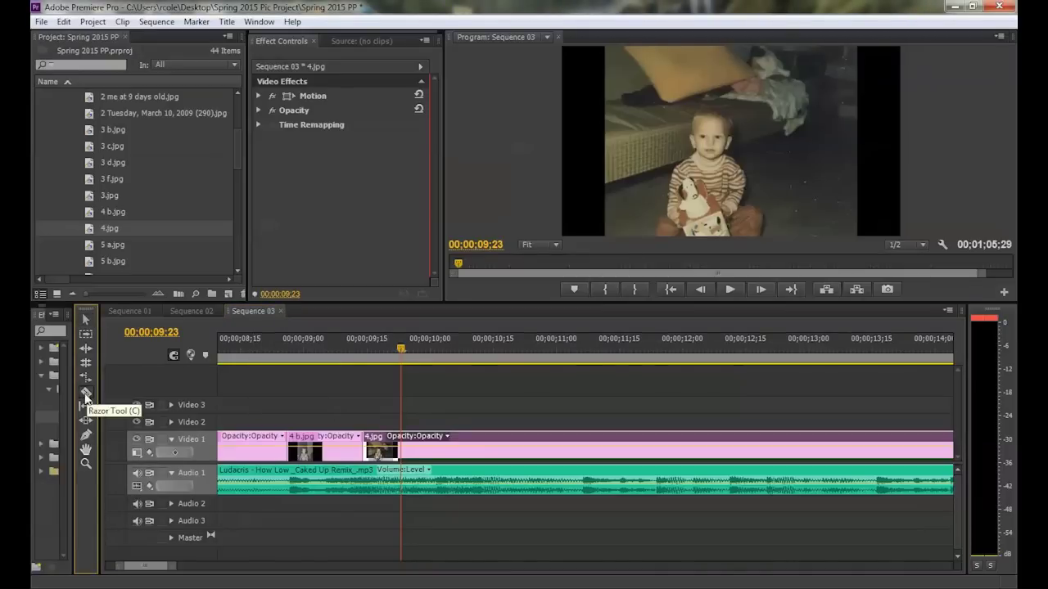
{"action": "left_click", "coordinate": [401, 442]}
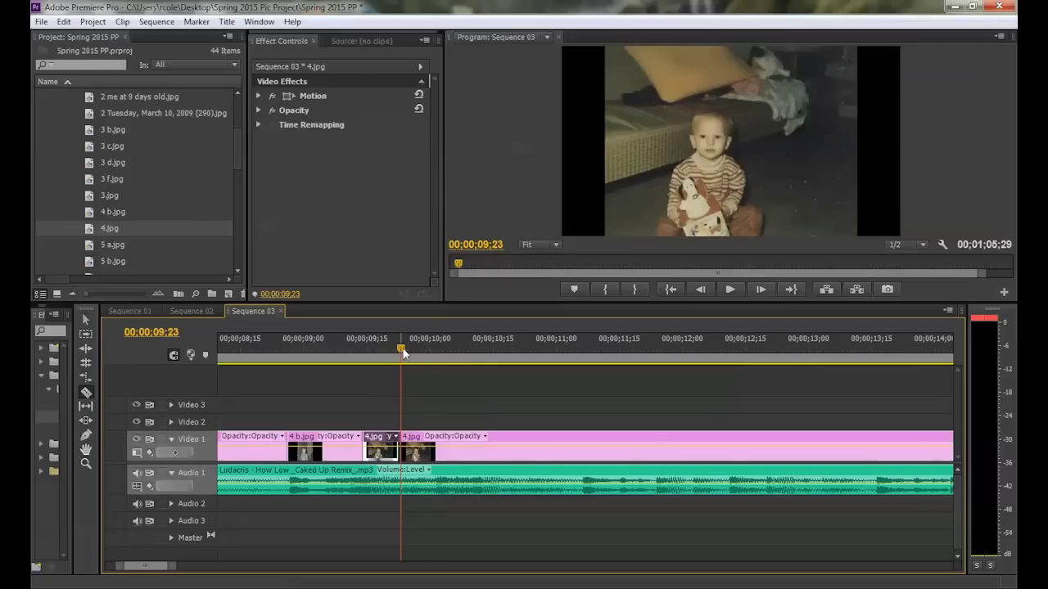
Step: Play on to the following beat and split the remaining part of 4.jpg at 00;00;10;01
{"action": "left_click_drag", "start_coordinate": [402, 352], "coordinate": [423, 356]}
{"action": "key", "text": "space"}
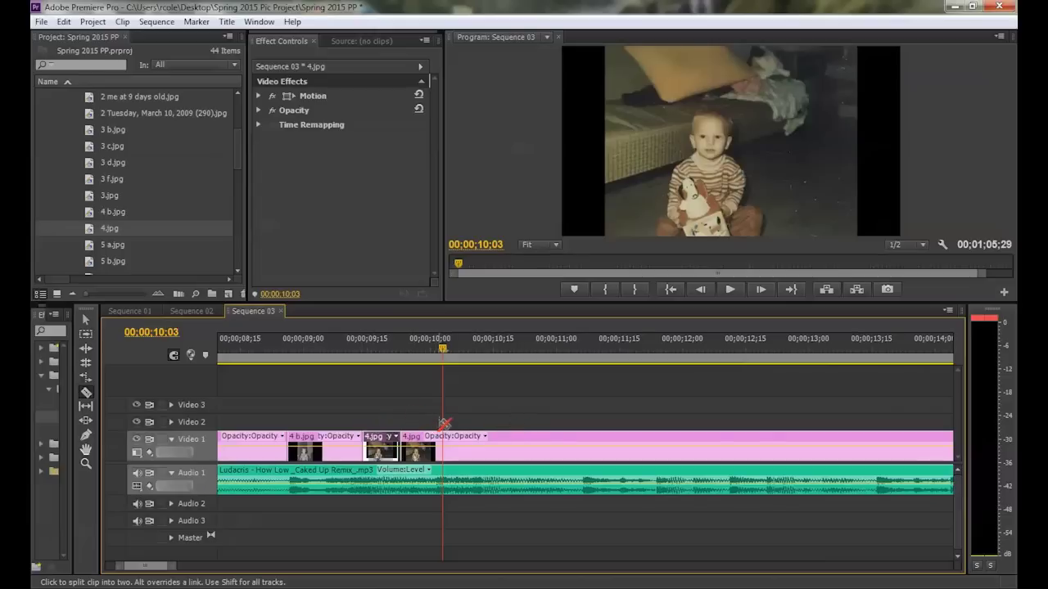
{"action": "left_click", "coordinate": [233, 350]}
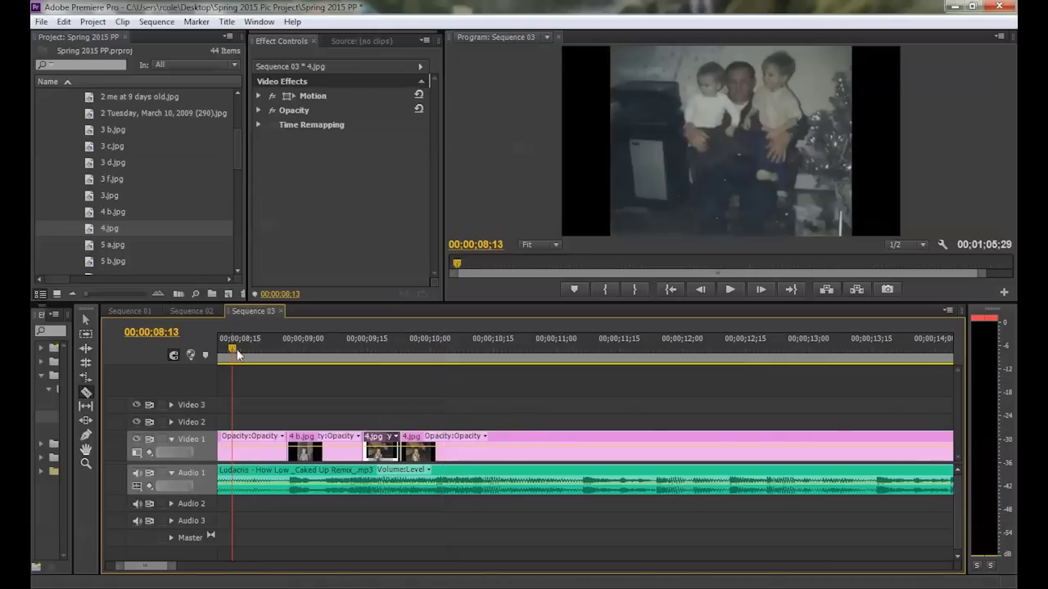
{"action": "scroll", "coordinate": [345, 349], "scroll_direction": "up", "scroll_amount": 5}
{"action": "key", "text": "space"}
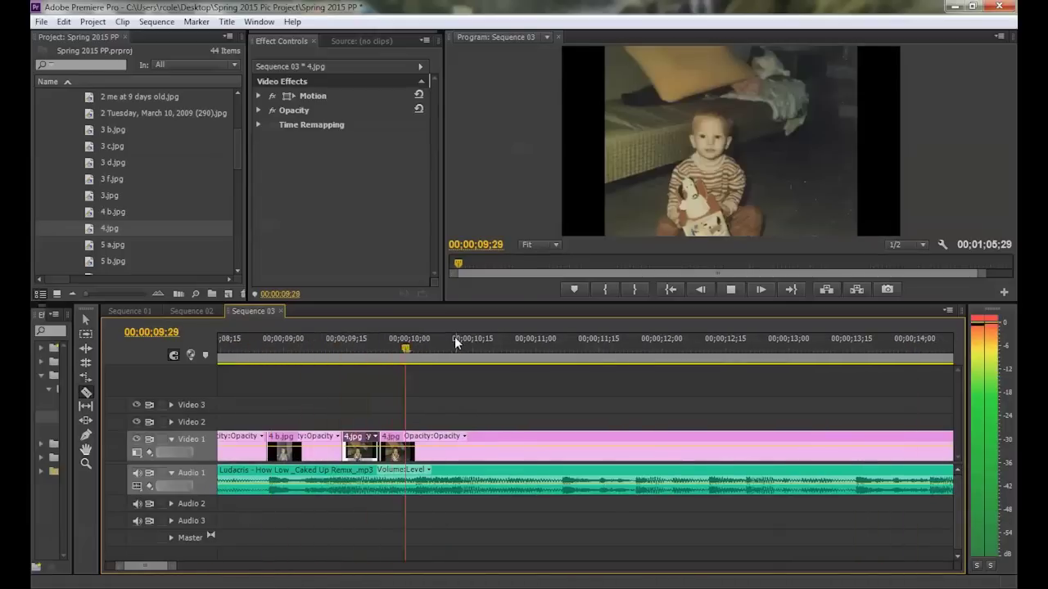
{"action": "key", "text": "space"}
{"action": "left_click", "coordinate": [415, 446]}
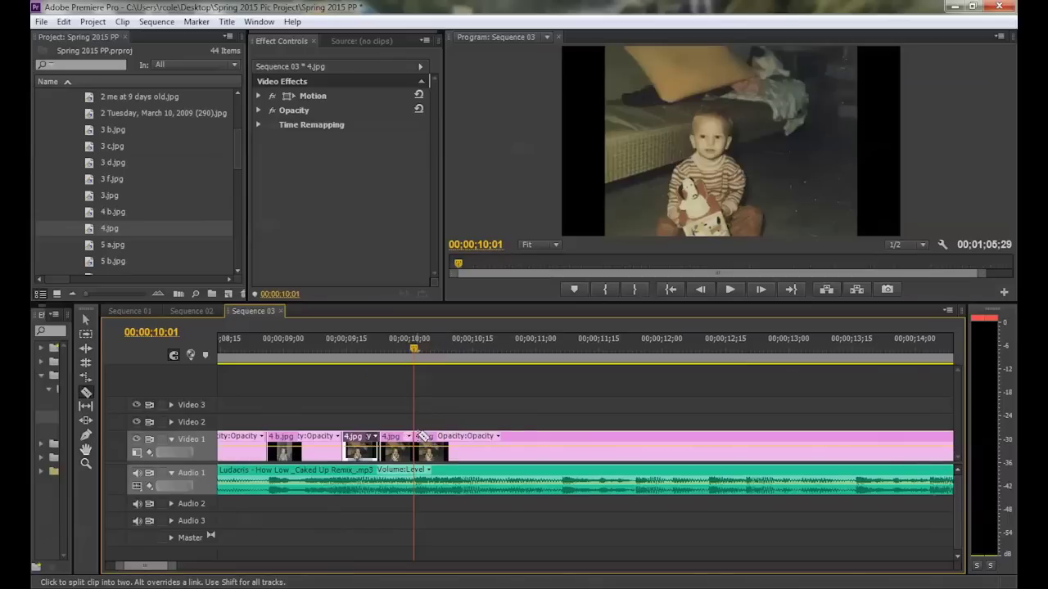
Step: Replay from before 4 b.jpg to the next beat and split the last 4.jpg segment at 00;00;10;10
{"action": "left_click", "coordinate": [255, 349]}
{"action": "key", "text": "space"}
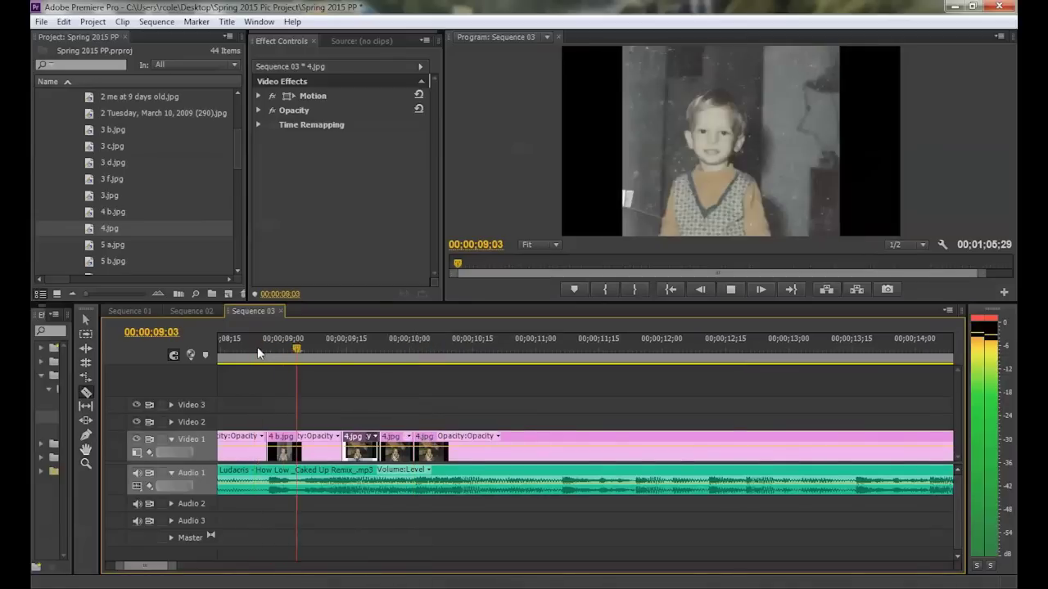
{"action": "key", "text": "space"}
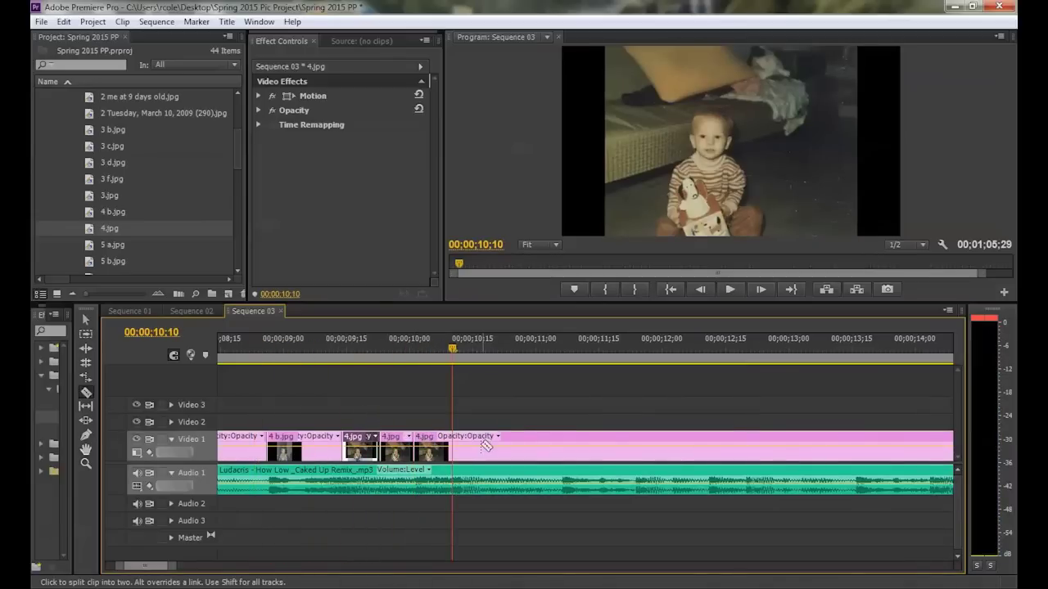
{"action": "left_click", "coordinate": [455, 443]}
Step: Replay from the start of 4 b.jpg, set the playhead to the next beat and split the last 4.jpg segment at 00;00;10;19
{"action": "left_click", "coordinate": [266, 338]}
{"action": "key", "text": "space"}
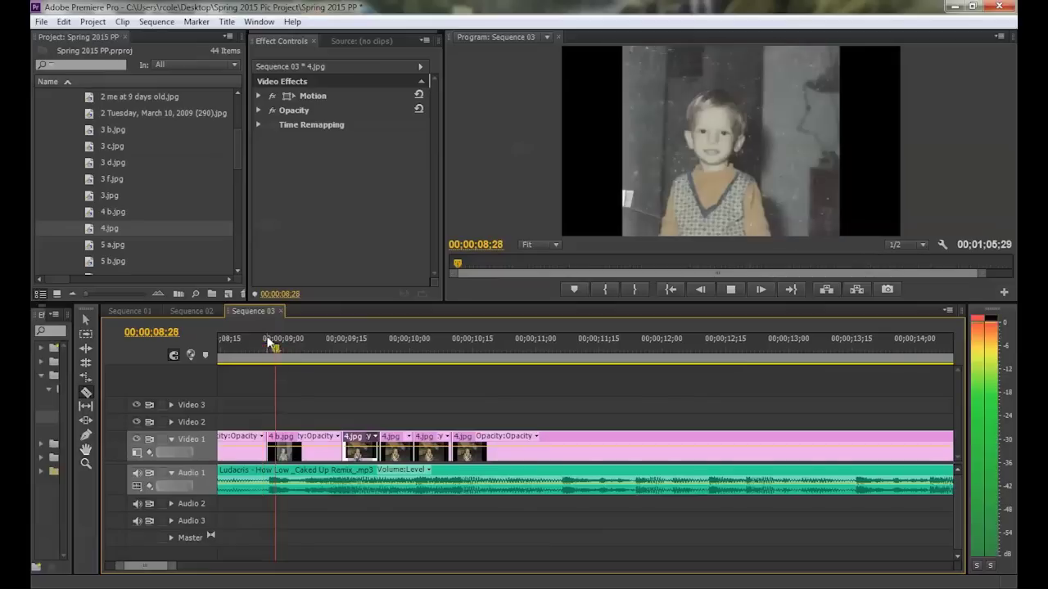
{"action": "key", "text": "space"}
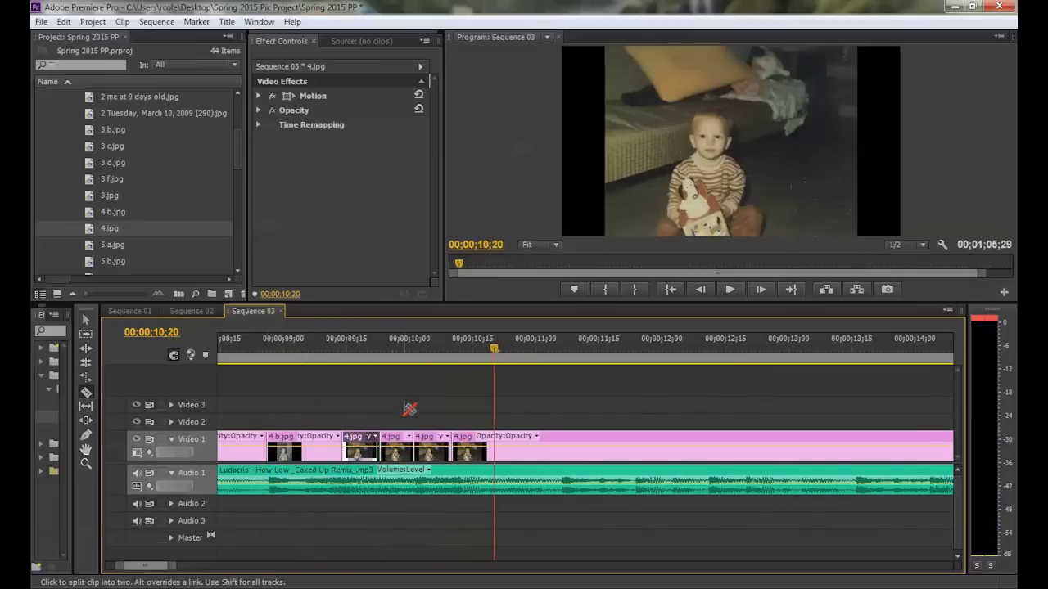
{"action": "left_click", "coordinate": [490, 349]}
{"action": "left_click_drag", "start_coordinate": [489, 344], "coordinate": [489, 347]}
{"action": "left_click", "coordinate": [491, 446]}
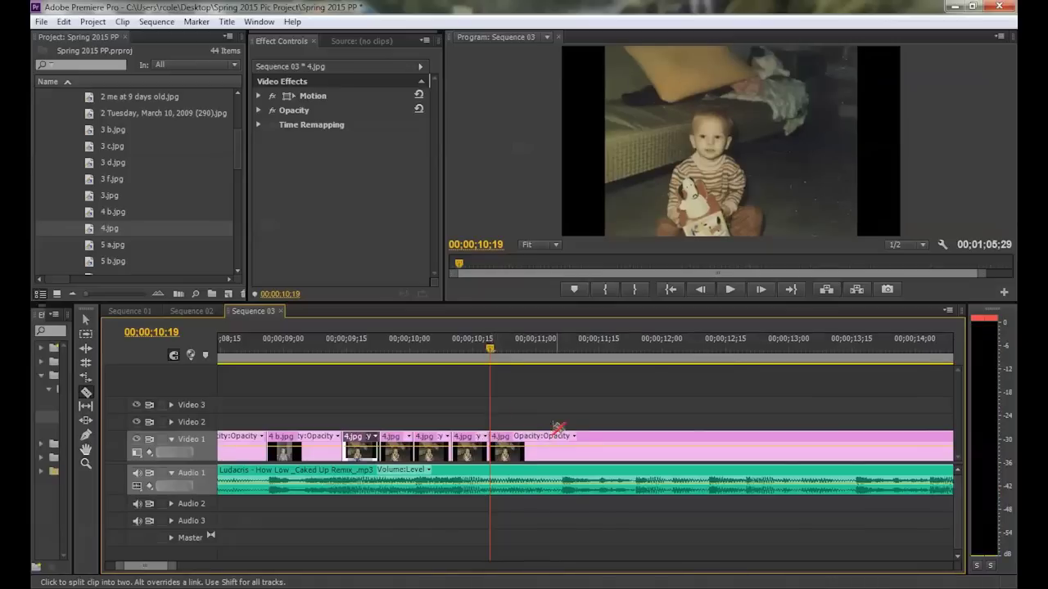
Step: Replay from the end of 3 f.jpg to the next beat and split the last 4.jpg segment at 00;00;10;26
{"action": "left_click_drag", "start_coordinate": [262, 347], "coordinate": [235, 352]}
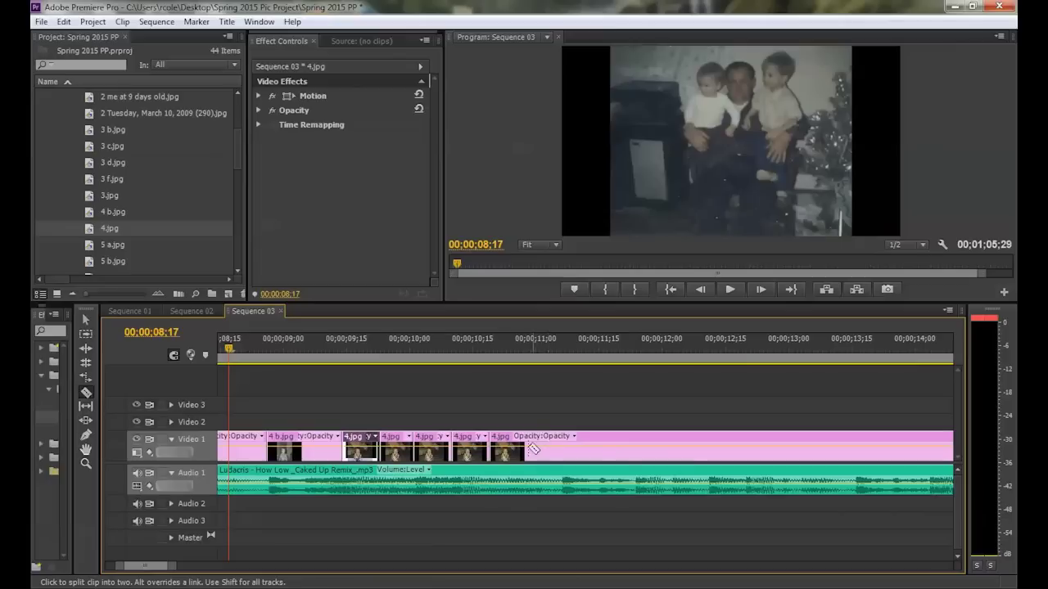
{"action": "key", "text": "space"}
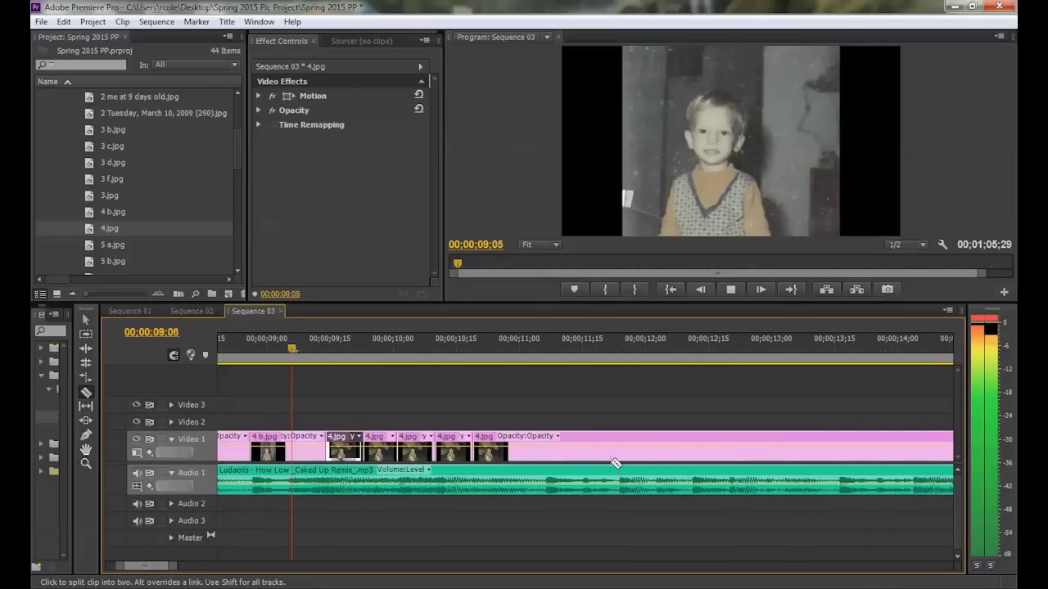
{"action": "key", "text": "space"}
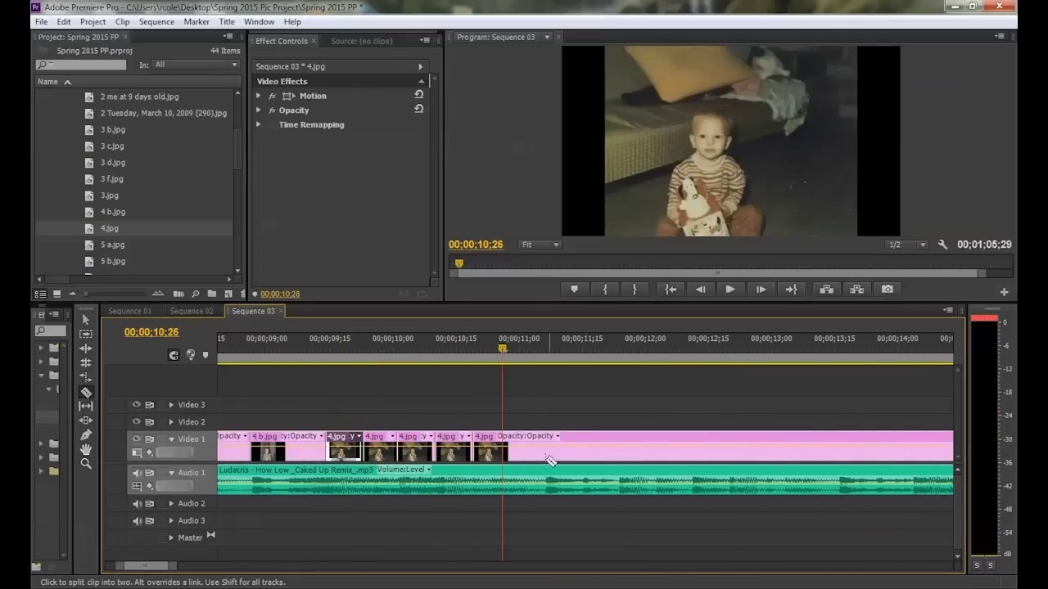
{"action": "left_click", "coordinate": [505, 448]}
Step: Replay the 4.jpg segments to locate the next beat and split the last segment at 00;00;11;06
{"action": "left_click_drag", "start_coordinate": [287, 349], "coordinate": [273, 354]}
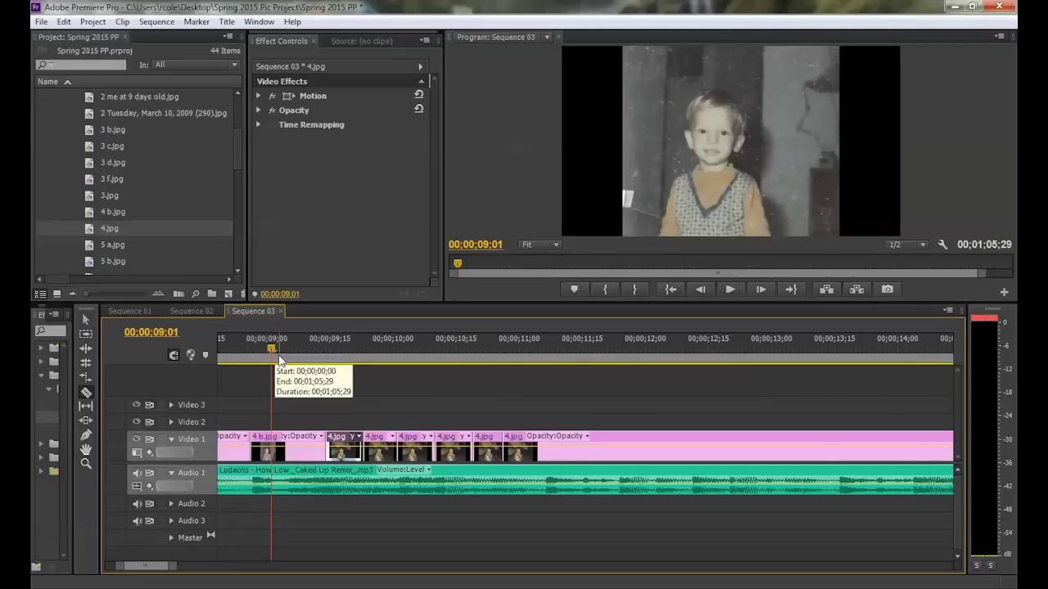
{"action": "key", "text": "space"}
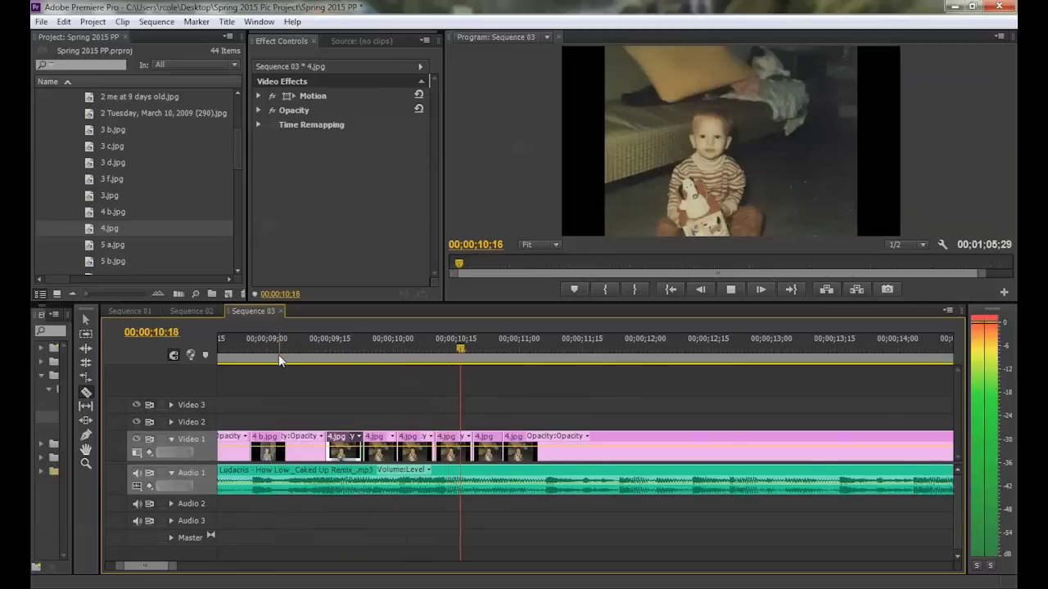
{"action": "key", "text": "space"}
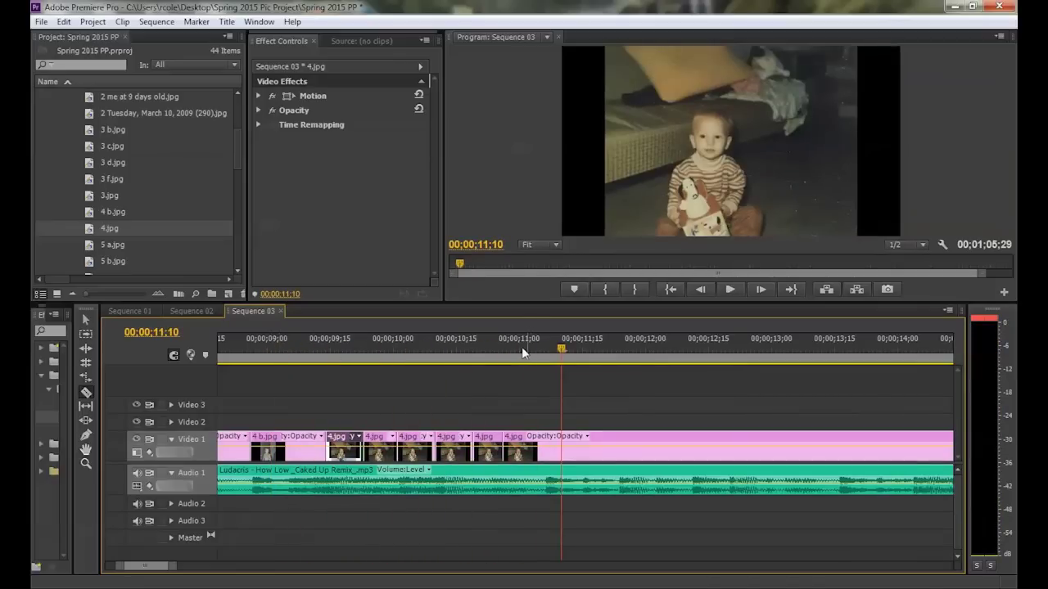
{"action": "left_click_drag", "start_coordinate": [522, 349], "coordinate": [258, 356]}
{"action": "key", "text": "space"}
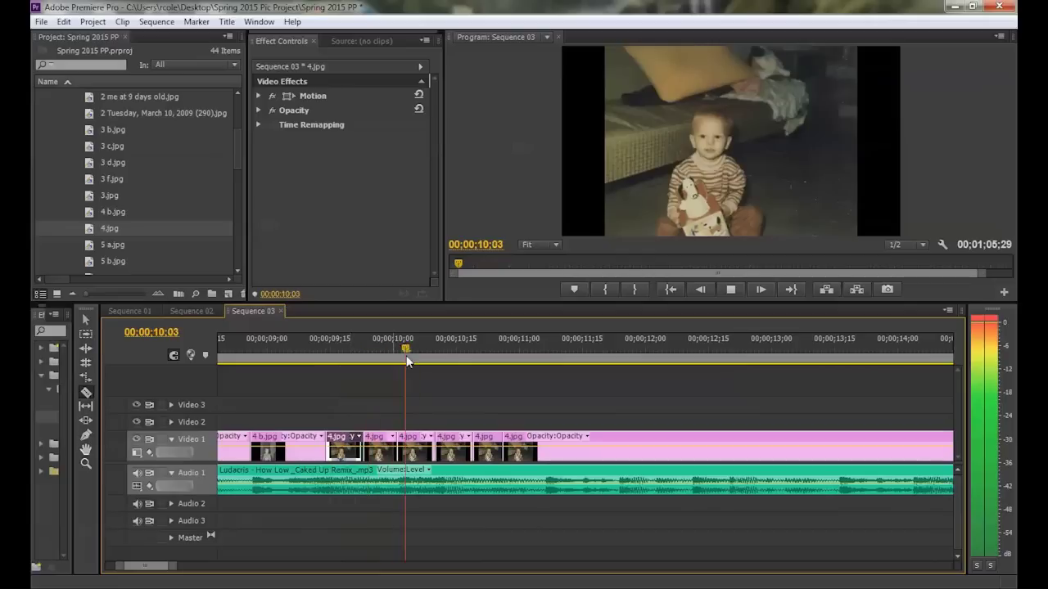
{"action": "key", "text": "space"}
{"action": "left_click_drag", "start_coordinate": [532, 347], "coordinate": [348, 356]}
{"action": "key", "text": "space"}
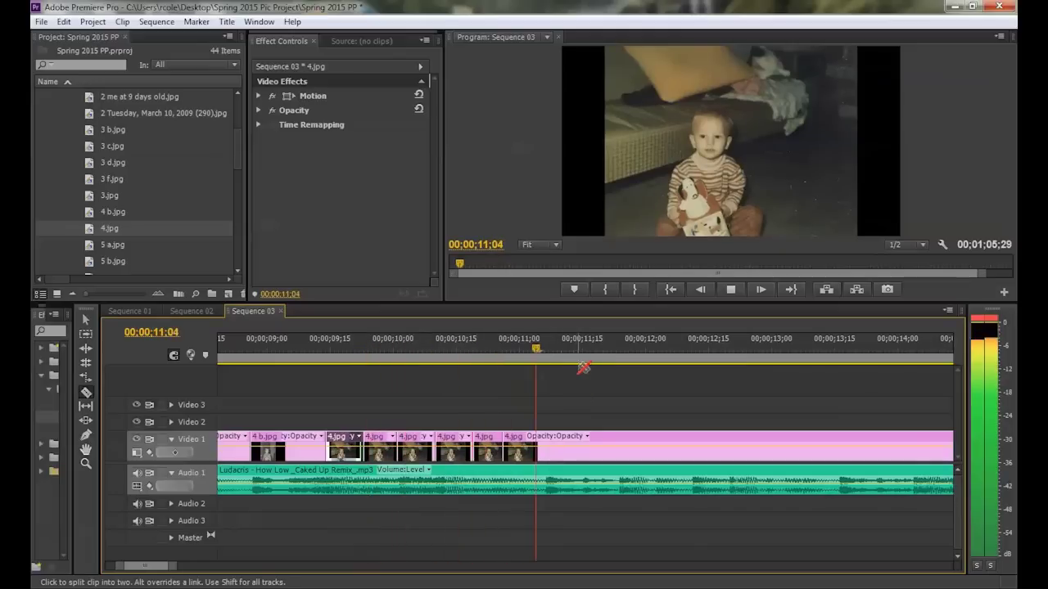
{"action": "key", "text": "space"}
{"action": "left_click_drag", "start_coordinate": [554, 350], "coordinate": [543, 352]}
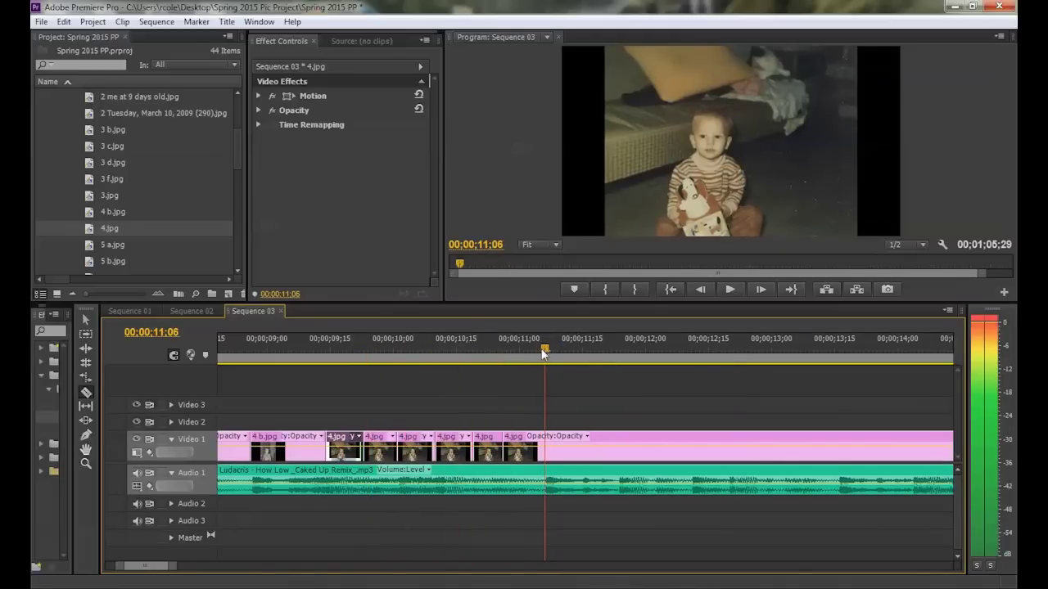
{"action": "left_click", "coordinate": [544, 446]}
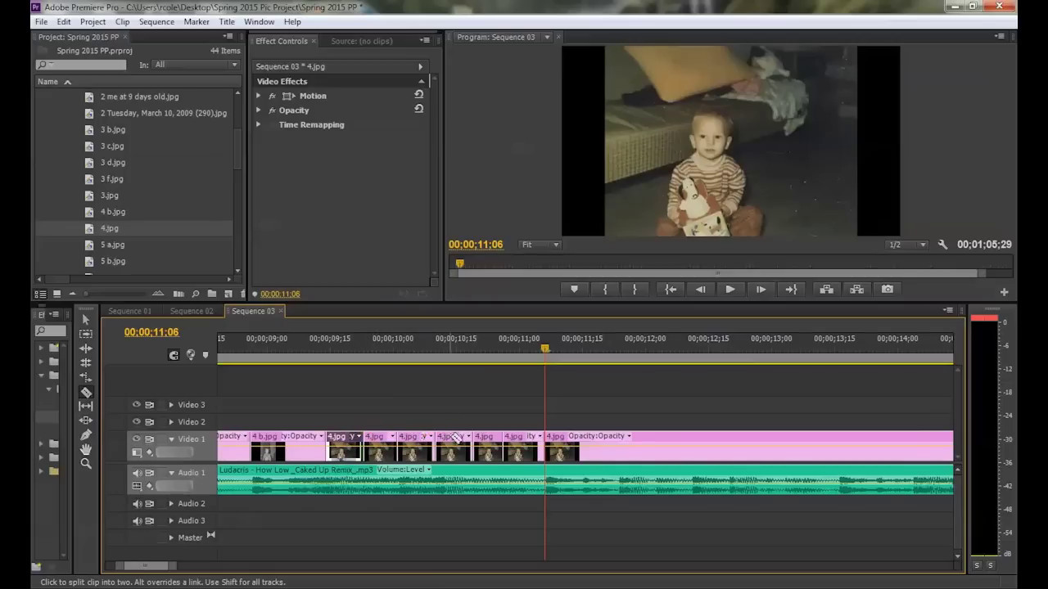
Step: Replay the 4.jpg segments to the next beat and split the last segment at 00;00;11;13
{"action": "left_click_drag", "start_coordinate": [260, 347], "coordinate": [227, 351]}
{"action": "key", "text": "space"}
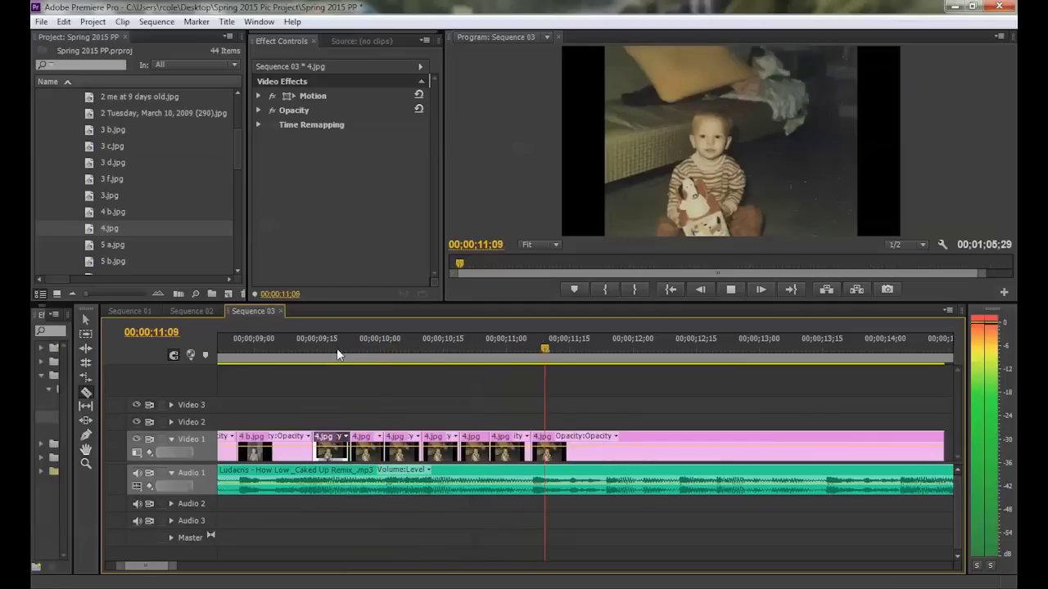
{"action": "key", "text": "space"}
{"action": "left_click", "coordinate": [563, 438]}
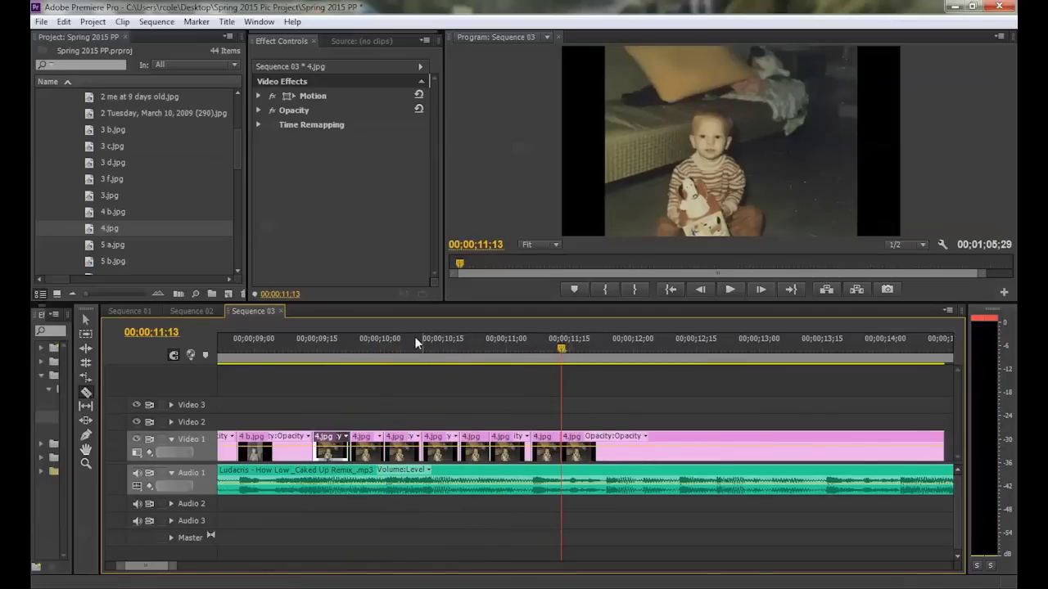
Step: Replay the 4.jpg segments to find the next two beats and split the last segment at each, the second at 00;00;11;24
{"action": "left_click_drag", "start_coordinate": [287, 342], "coordinate": [242, 343]}
{"action": "key", "text": "space"}
{"action": "scroll", "coordinate": [242, 344], "scroll_direction": "down", "scroll_amount": 1}
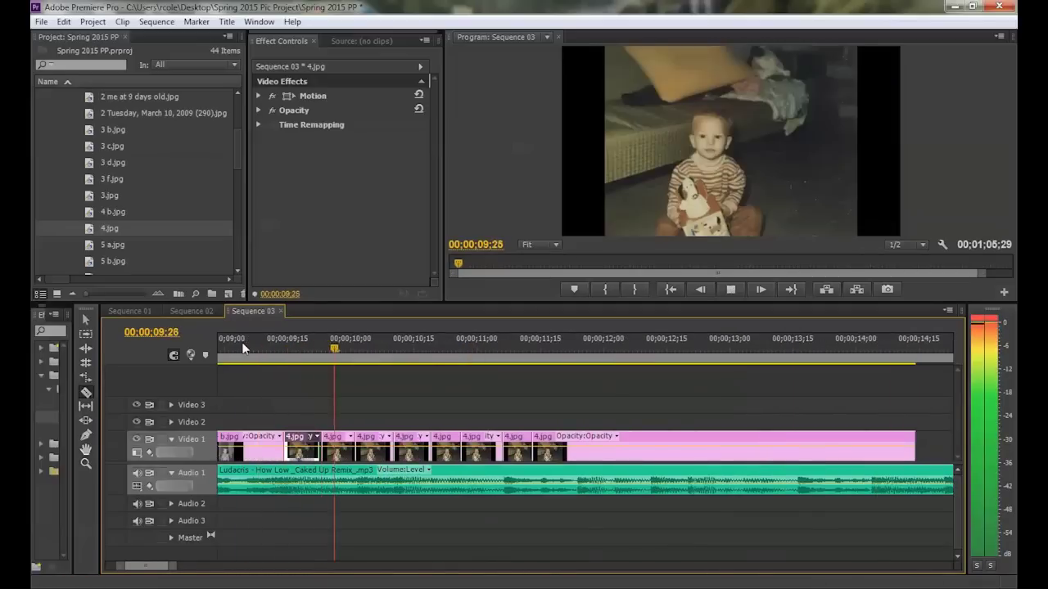
{"action": "key", "text": "space"}
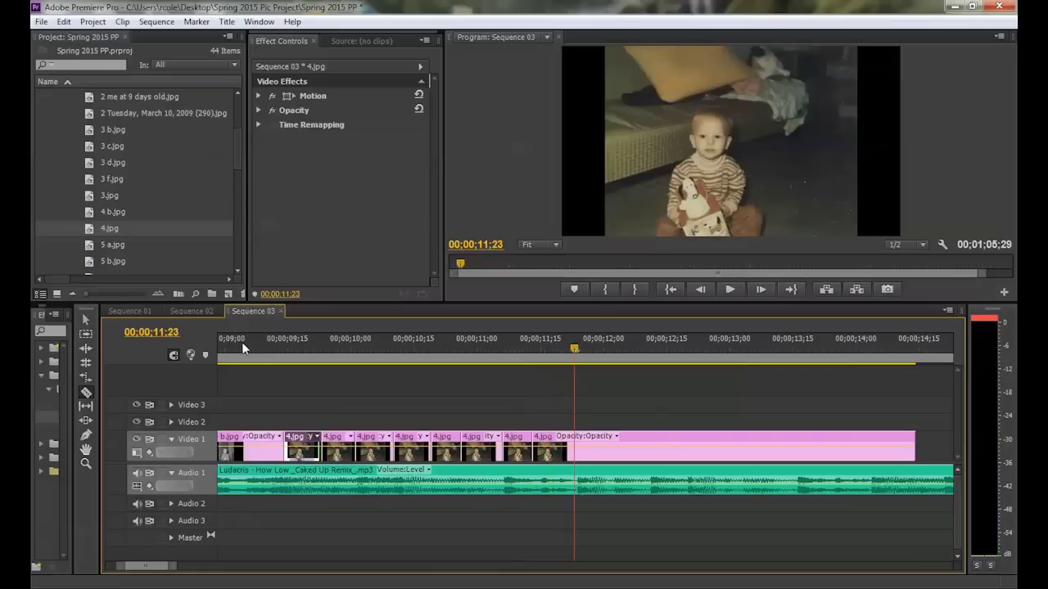
{"action": "left_click", "coordinate": [433, 346]}
{"action": "key", "text": "space"}
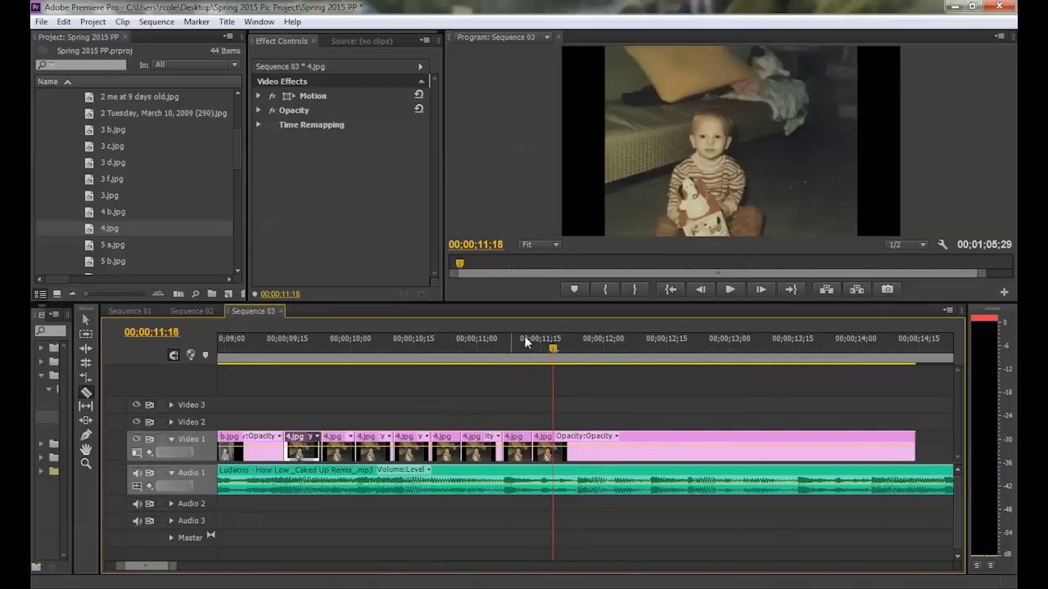
{"action": "left_click_drag", "start_coordinate": [557, 347], "coordinate": [581, 354]}
{"action": "left_click", "coordinate": [560, 444]}
{"action": "left_click", "coordinate": [586, 447]}
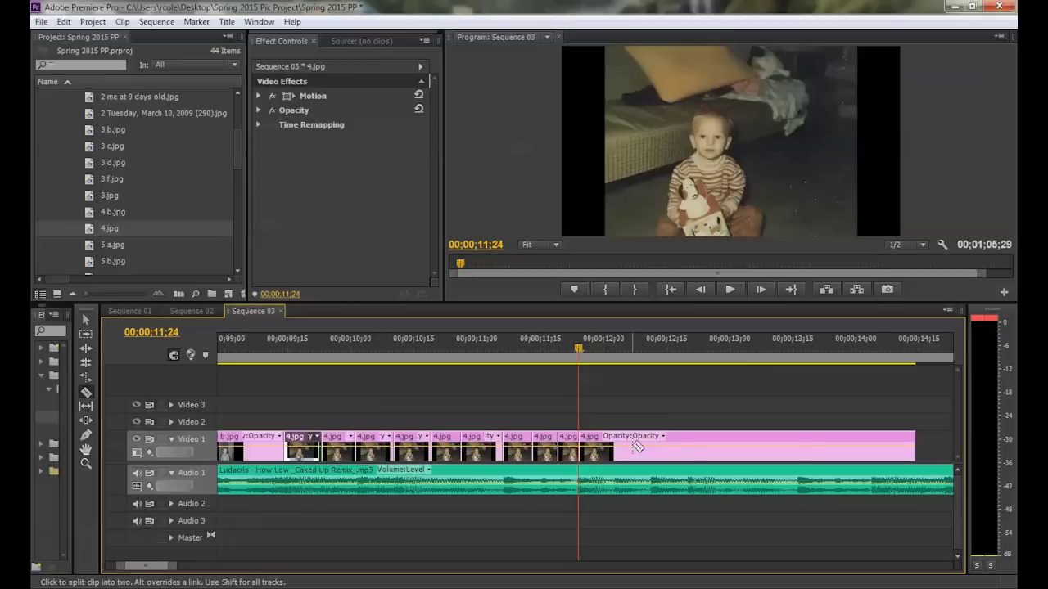
Step: Delete the leftover 4.jpg segment after 00;00;11;24 with the Selection tool
{"action": "left_click", "coordinate": [87, 320]}
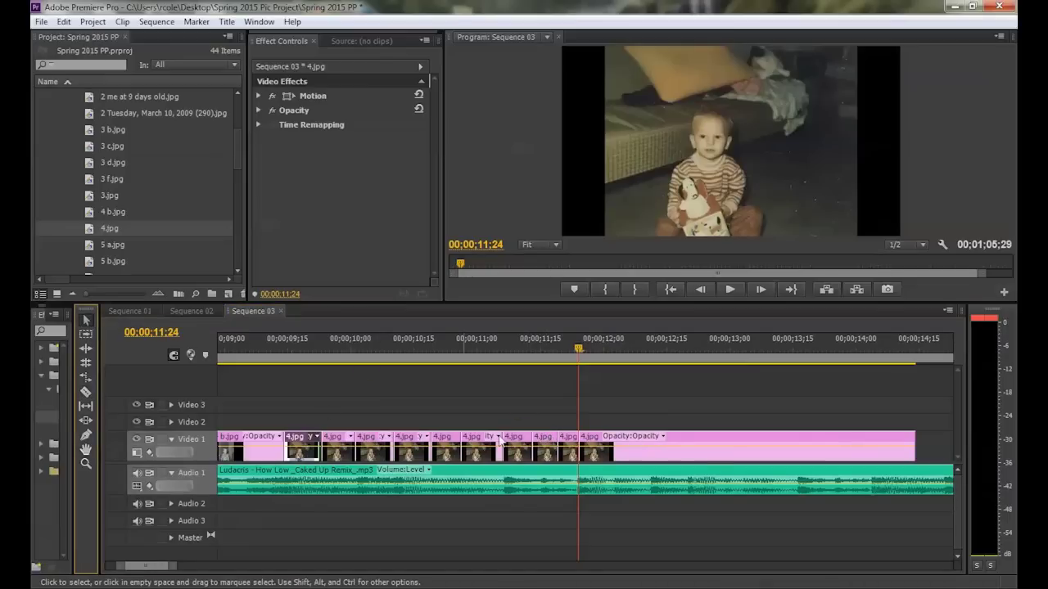
{"action": "left_click", "coordinate": [761, 458]}
{"action": "key", "text": "Delete"}
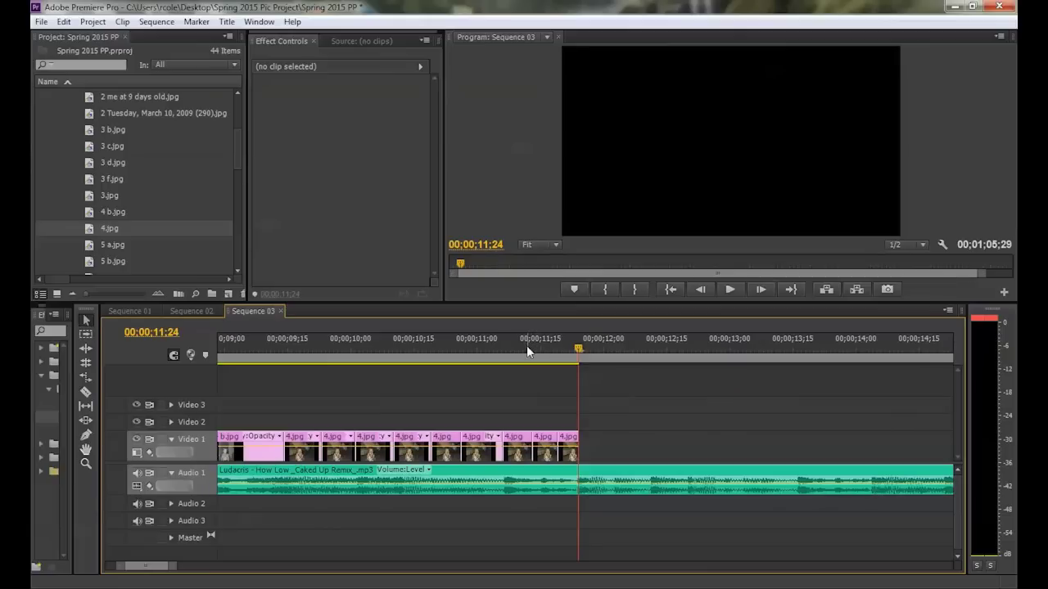
Step: Play back the 4.jpg segments to check their cuts against the music's beats, and return the playhead to 00;00;09;16
{"action": "left_click_drag", "start_coordinate": [526, 345], "coordinate": [216, 336]}
{"action": "key", "text": "space"}
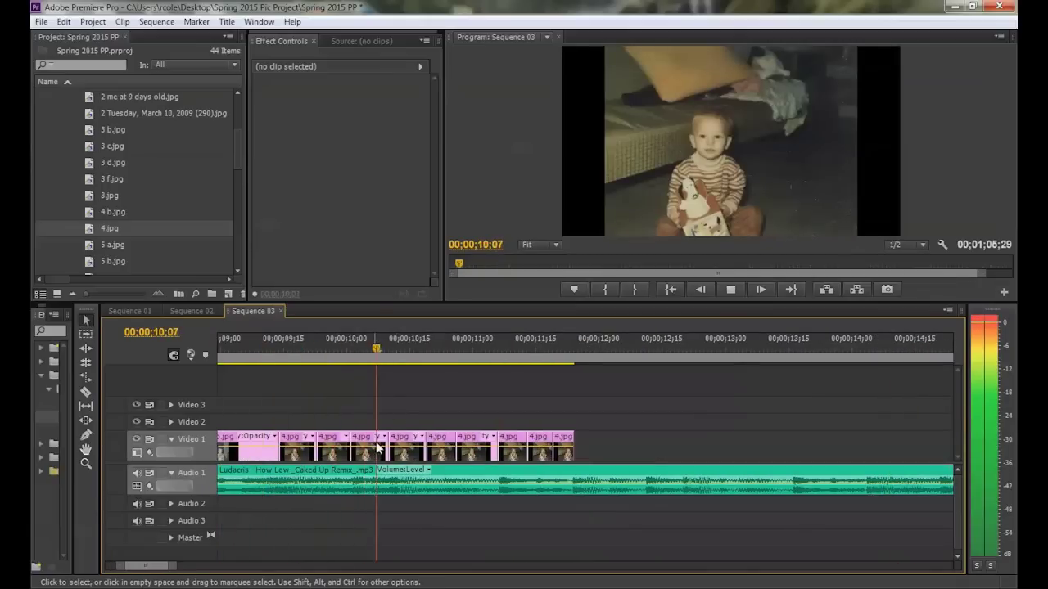
{"action": "key", "text": "space"}
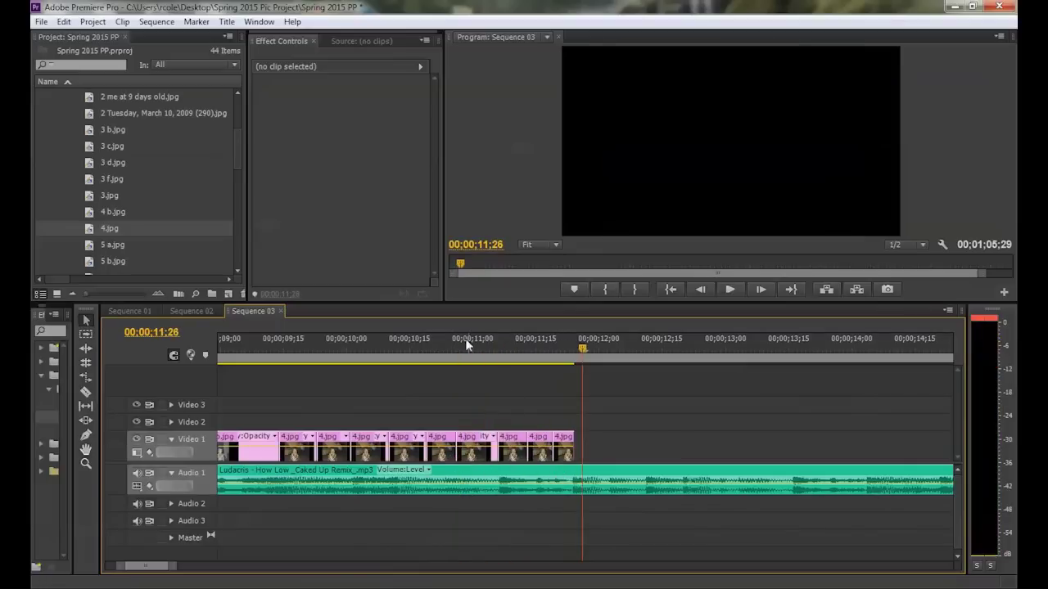
{"action": "left_click_drag", "start_coordinate": [430, 346], "coordinate": [287, 347]}
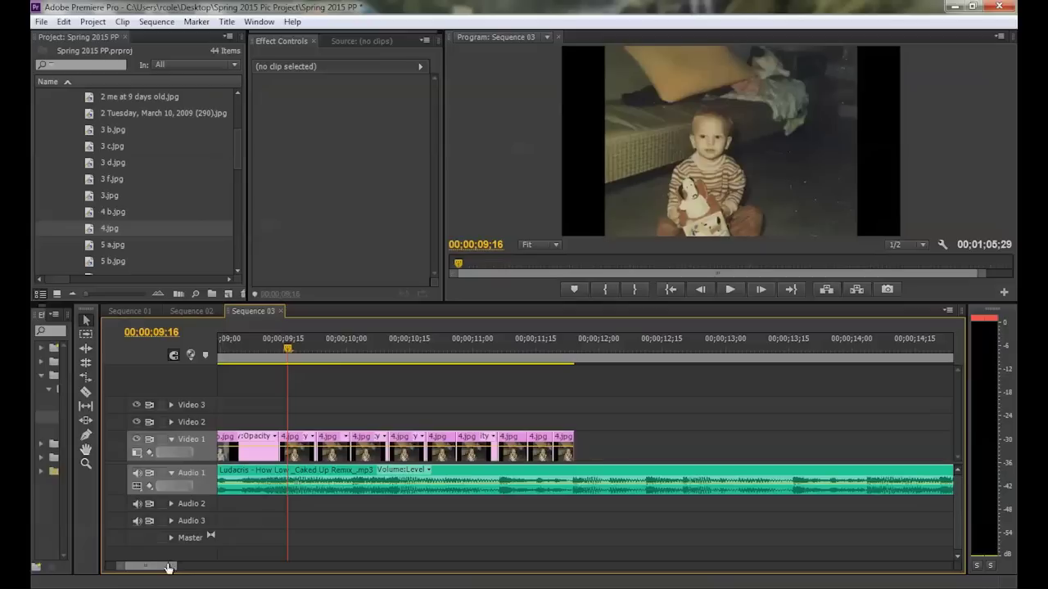
Step: Enlarge the preview and effect settings area and select the first 4.jpg segment on Video 1
{"action": "mouse_move", "coordinate": [170, 567]}
{"action": "left_mouse_down"}
{"action": "mouse_move", "coordinate": [192, 568]}
{"action": "mouse_move", "coordinate": [170, 557]}
{"action": "left_mouse_up"}
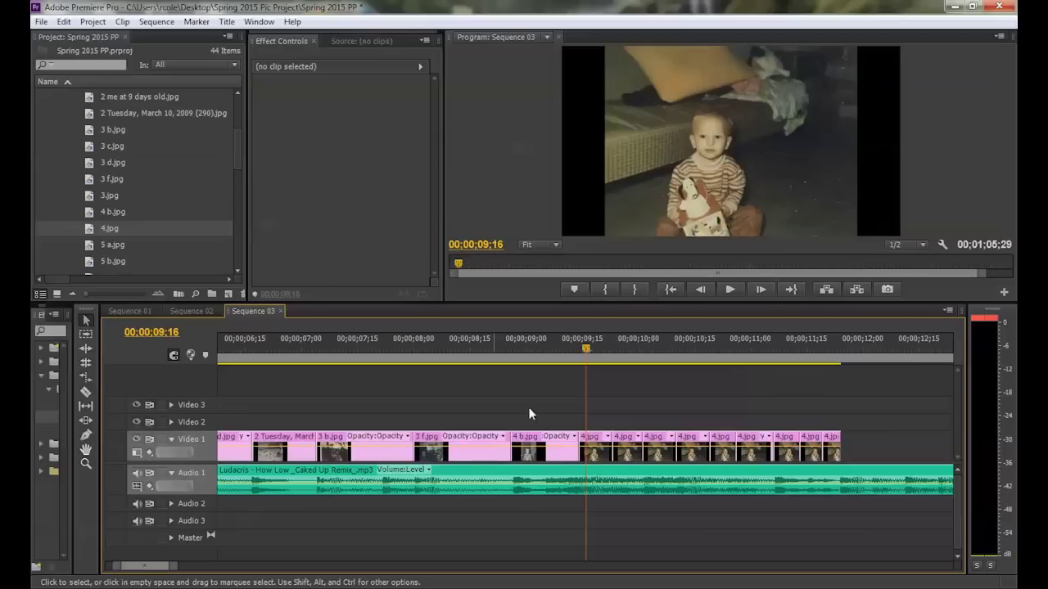
{"action": "left_click", "coordinate": [603, 442]}
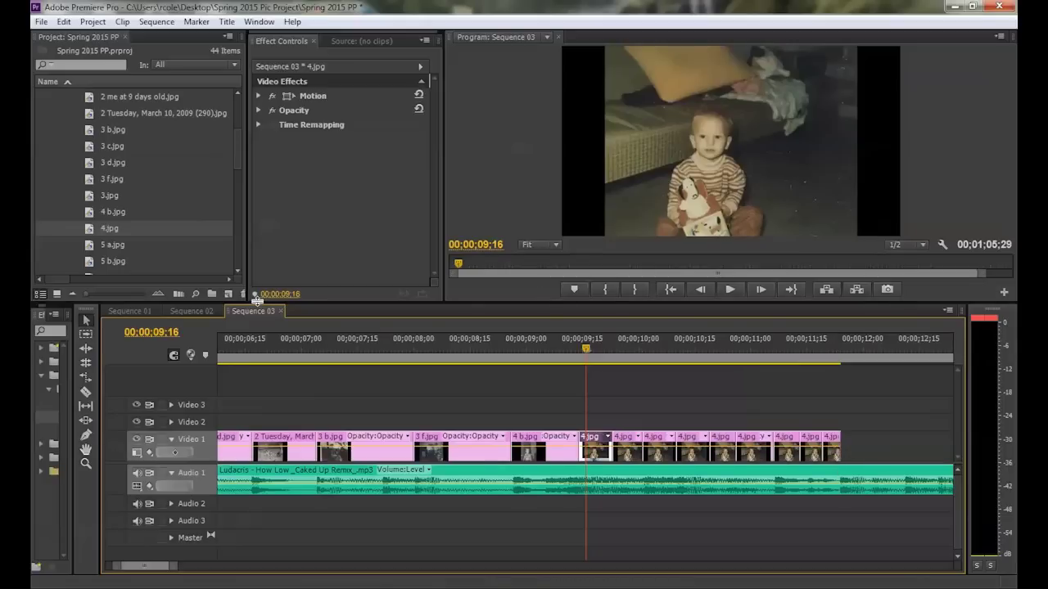
{"action": "left_click_drag", "start_coordinate": [256, 300], "coordinate": [256, 353]}
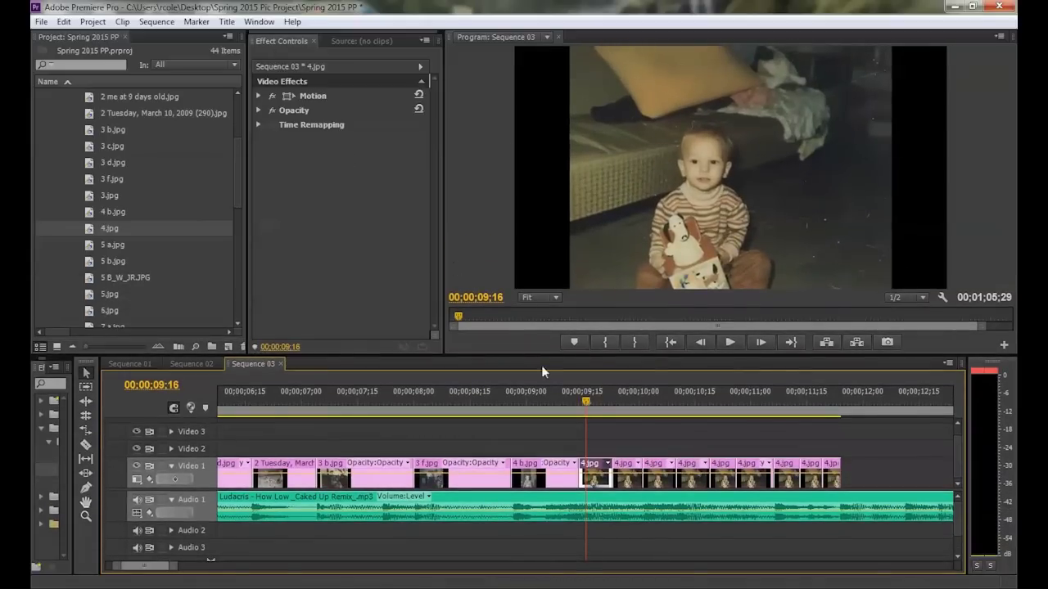
{"action": "left_click", "coordinate": [606, 509]}
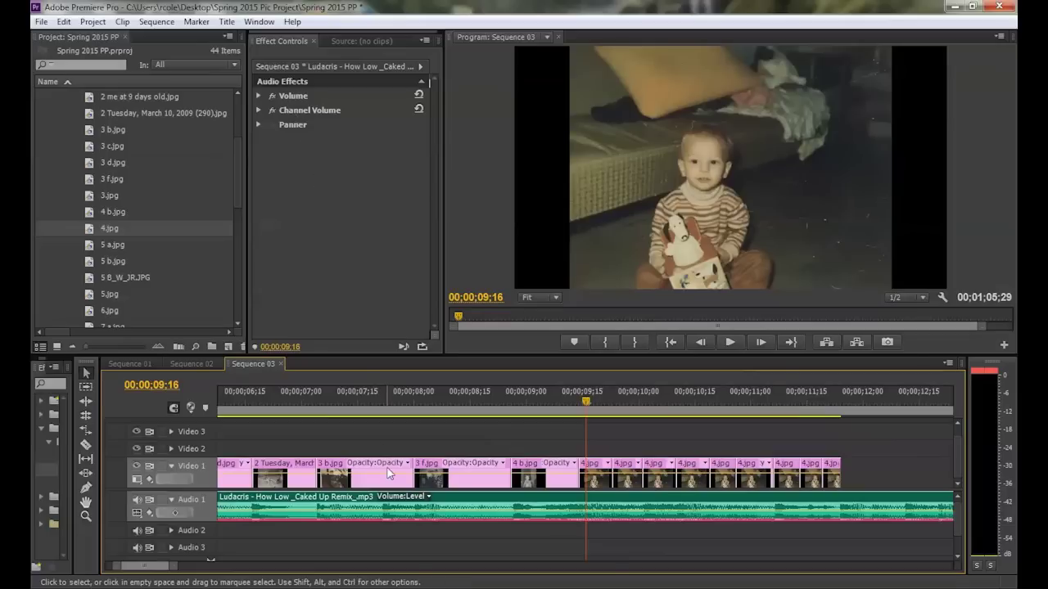
{"action": "left_click", "coordinate": [591, 468]}
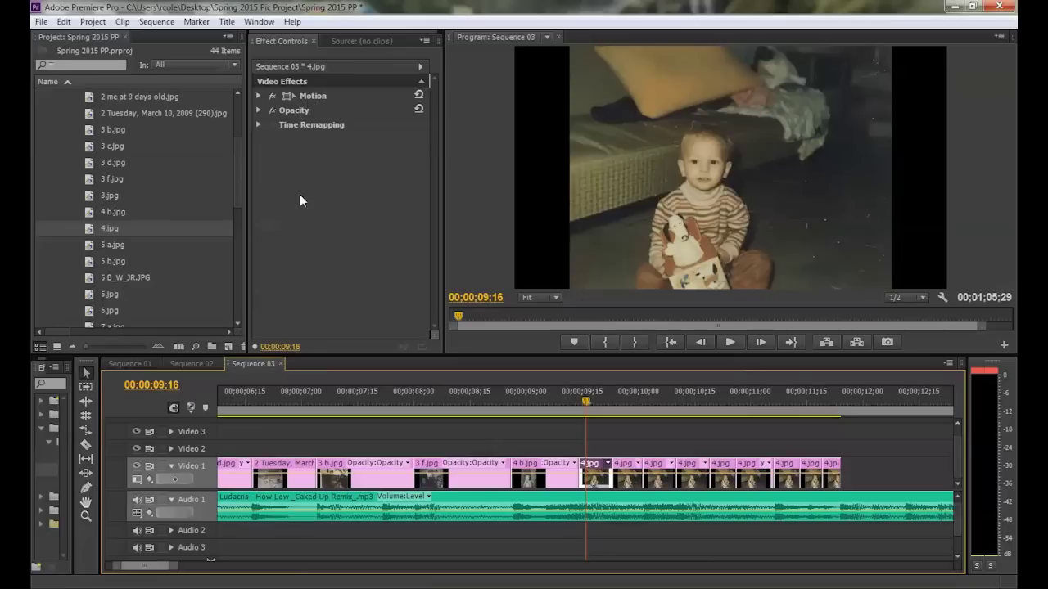
Step: Set the first 4.jpg segment's Motion position to 756.0, 483.0 and its scale to 54.0
{"action": "left_click", "coordinate": [258, 97]}
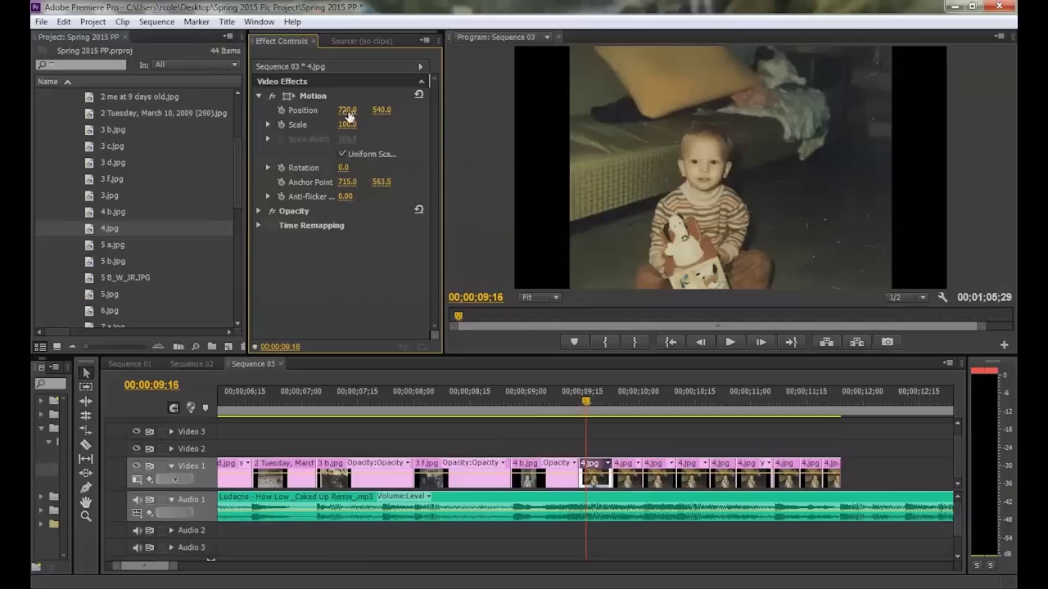
{"action": "left_click_drag", "start_coordinate": [348, 110], "coordinate": [389, 109]}
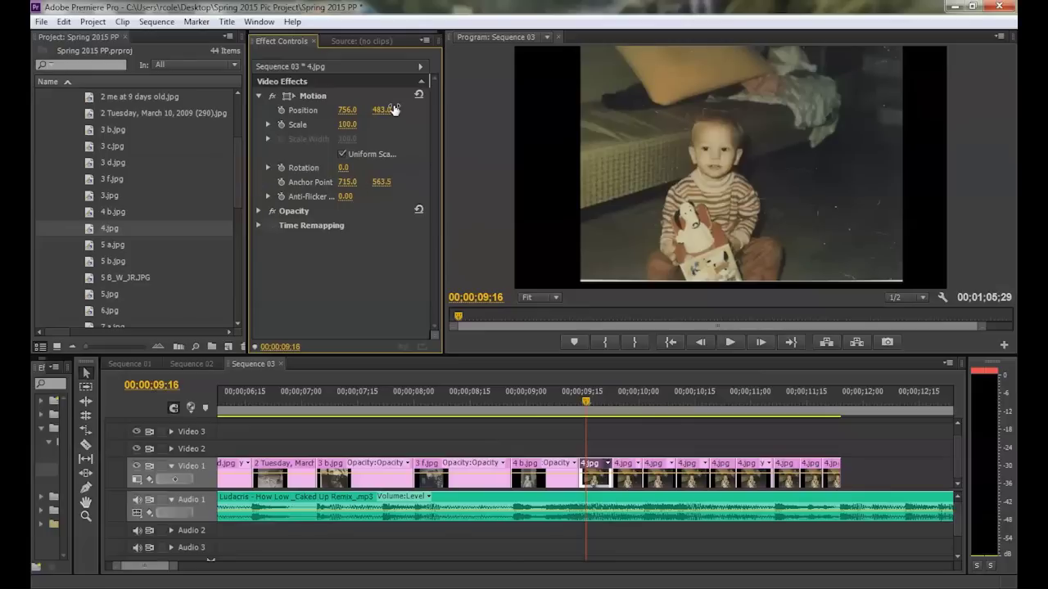
{"action": "left_click_drag", "start_coordinate": [344, 124], "coordinate": [330, 125]}
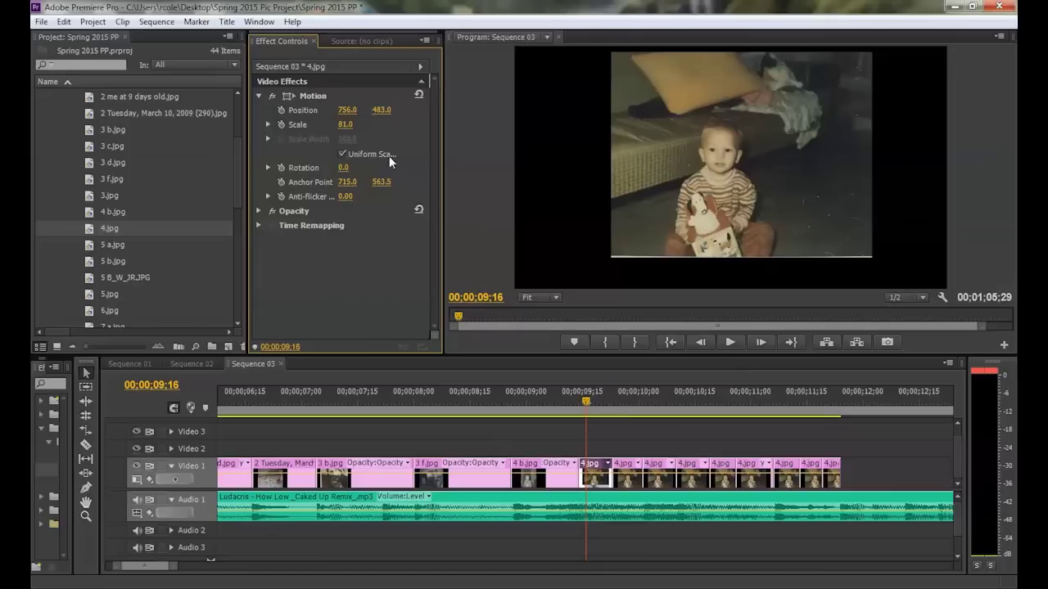
{"action": "left_click_drag", "start_coordinate": [342, 129], "coordinate": [323, 128]}
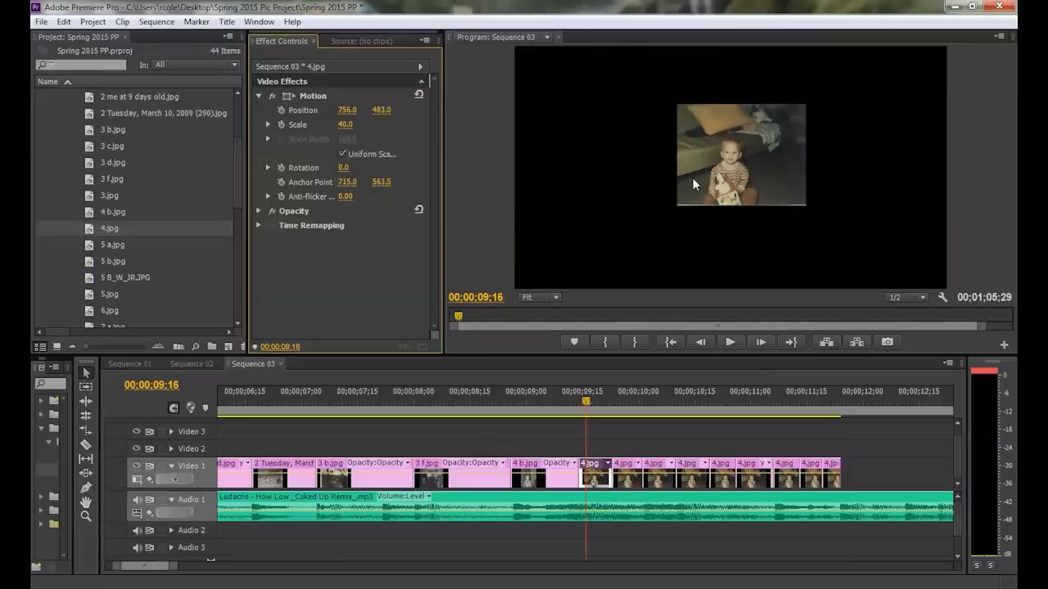
{"action": "left_click_drag", "start_coordinate": [344, 127], "coordinate": [347, 169]}
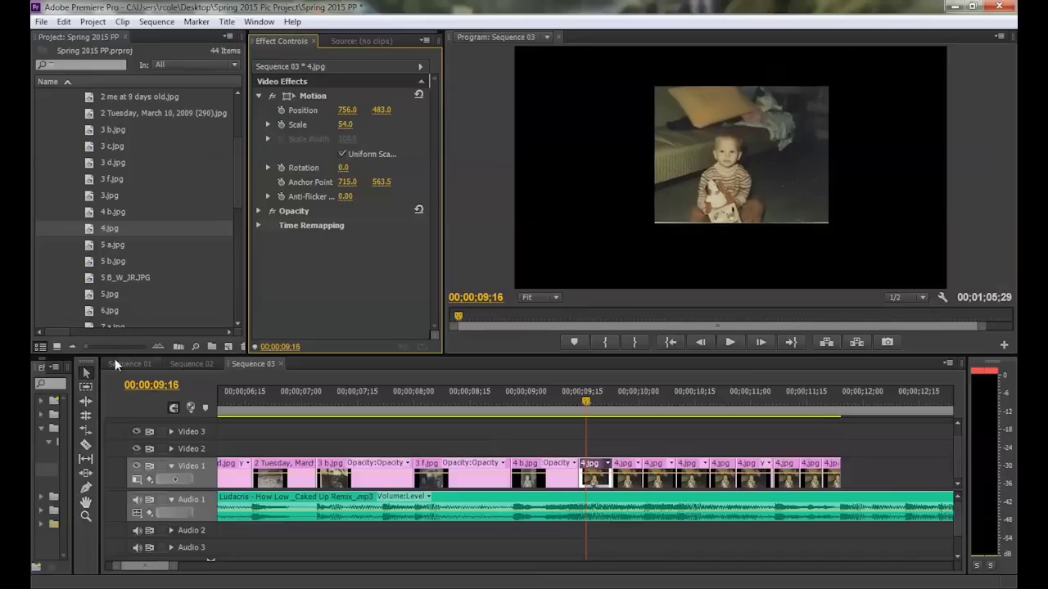
Step: Widen the Effects list, collapse Audio Transitions and expand the Video Effects folder
{"action": "left_click_drag", "start_coordinate": [100, 393], "coordinate": [164, 395]}
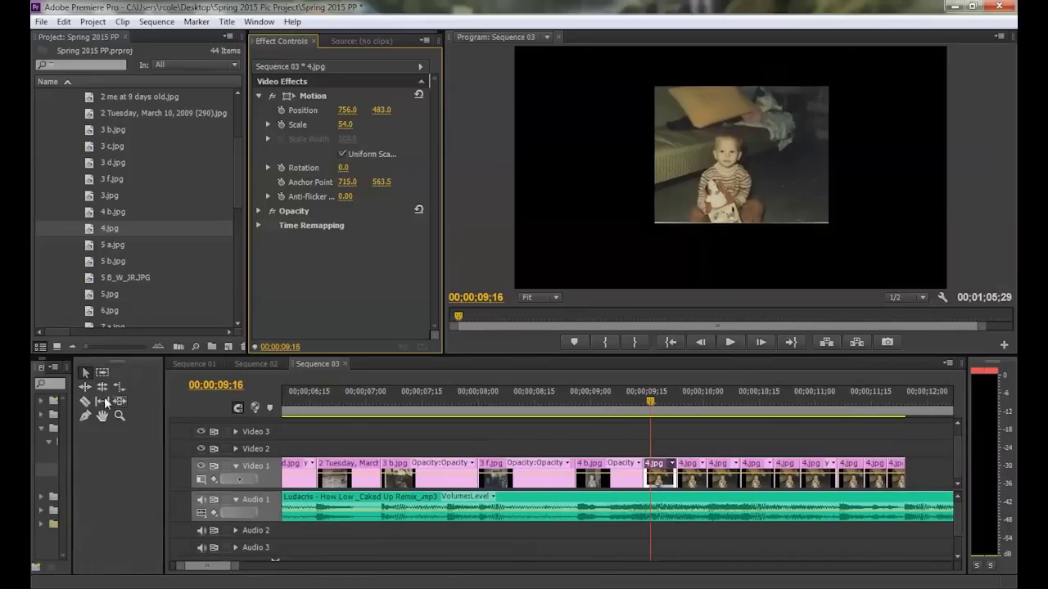
{"action": "left_click_drag", "start_coordinate": [72, 402], "coordinate": [157, 407]}
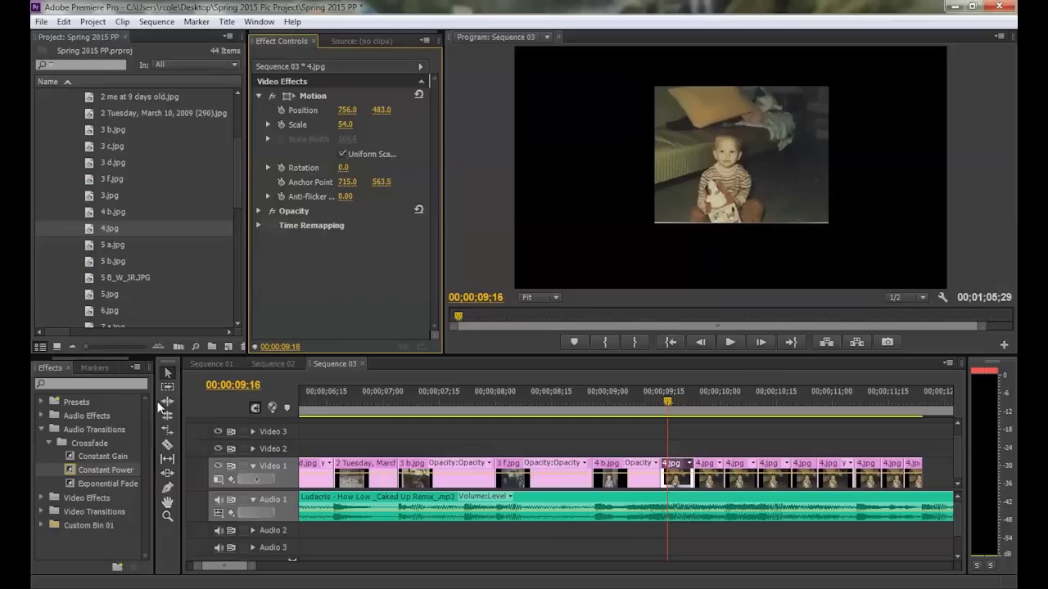
{"action": "left_click", "coordinate": [40, 429]}
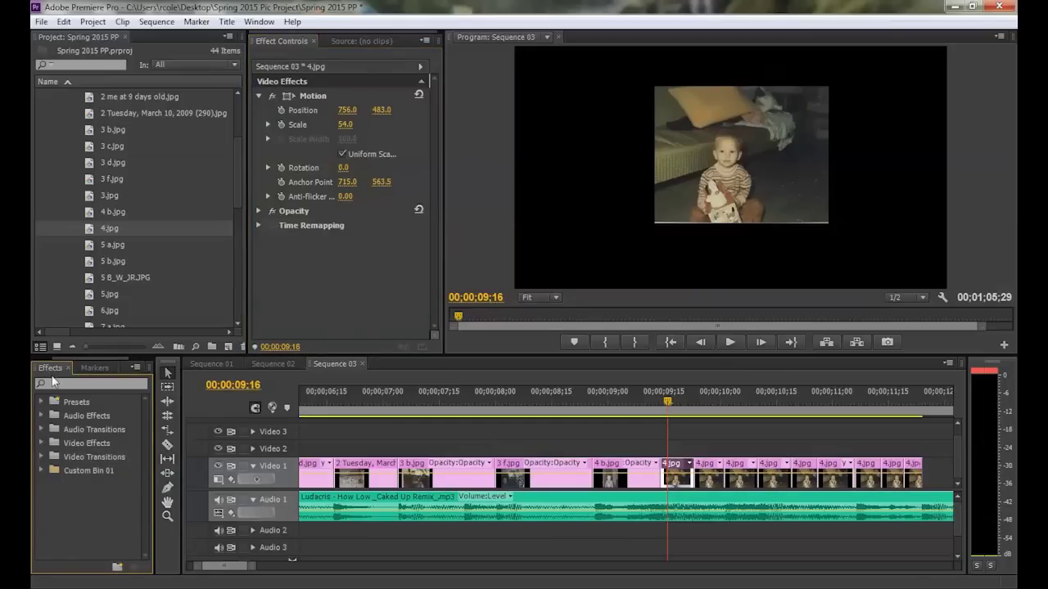
{"action": "left_click", "coordinate": [38, 441]}
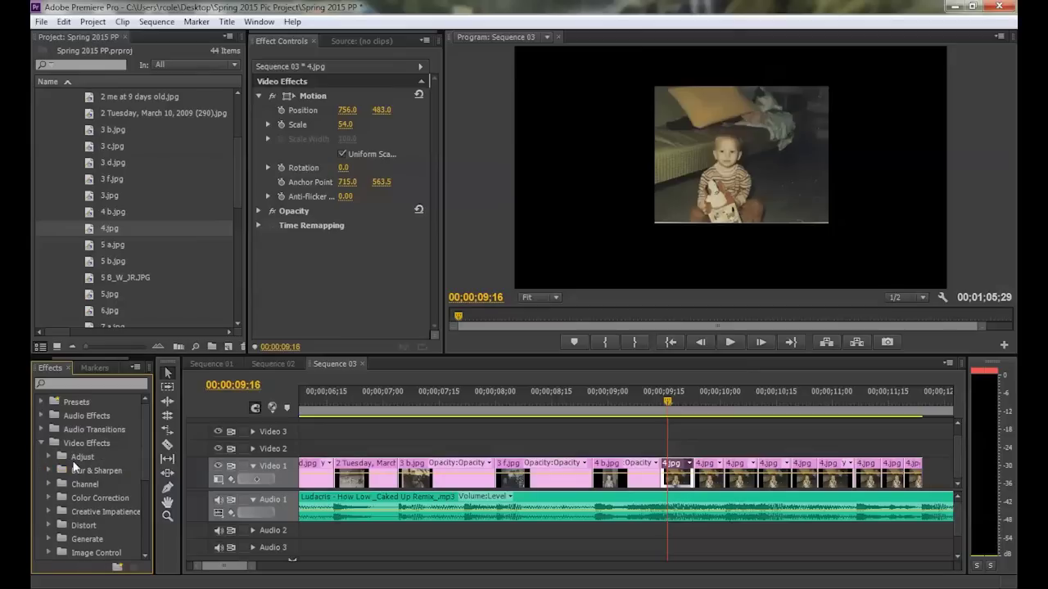
Step: Search the effects for "crop" and apply the Transform Crop effect to the first 4.jpg segment
{"action": "left_click", "coordinate": [72, 382]}
{"action": "type", "text": "crop"}
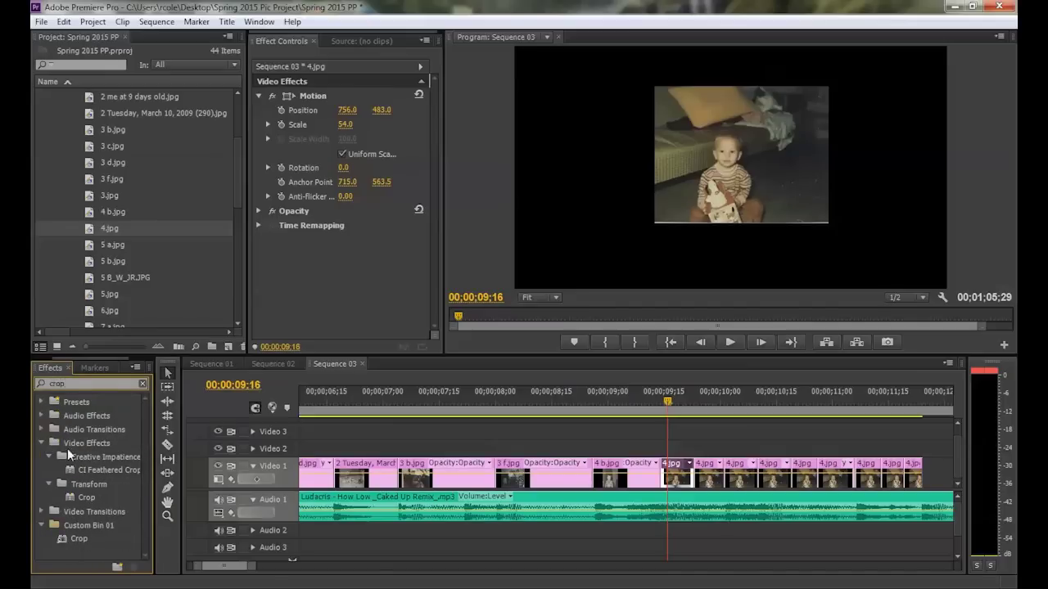
{"action": "left_click", "coordinate": [72, 498]}
{"action": "left_click_drag", "start_coordinate": [71, 495], "coordinate": [679, 471]}
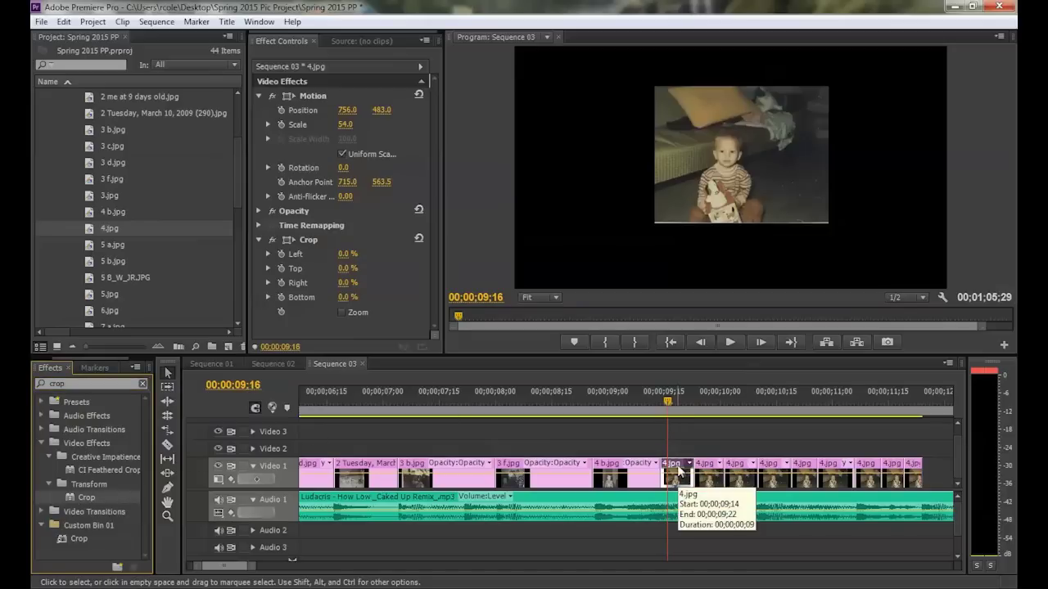
{"action": "left_click", "coordinate": [676, 472]}
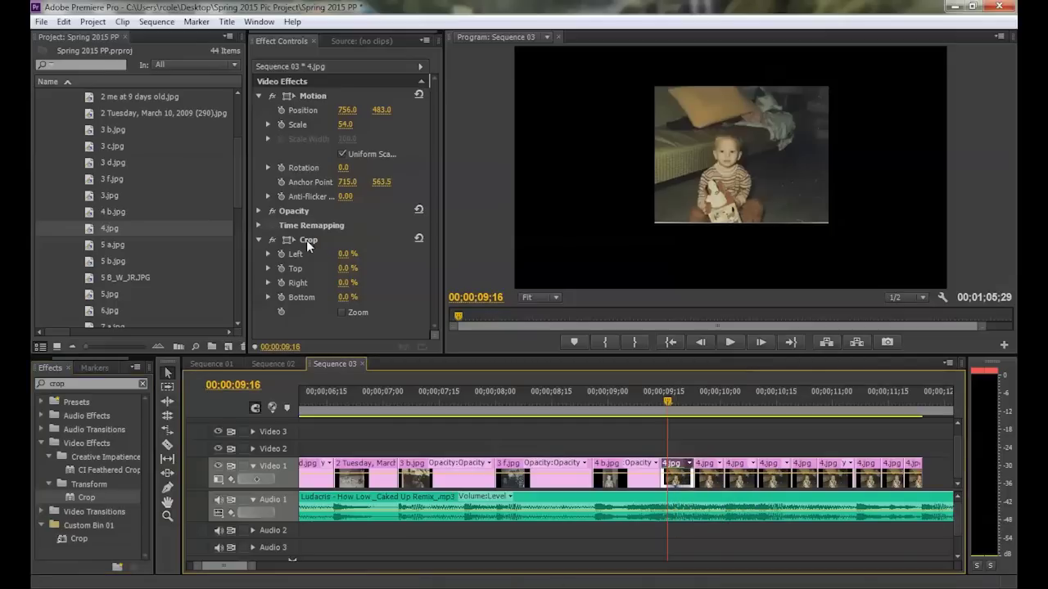
Step: Collapse the Motion settings, show the Crop frame in the preview and crop the picture's bottom edge by 2.4 %
{"action": "left_click", "coordinate": [259, 96]}
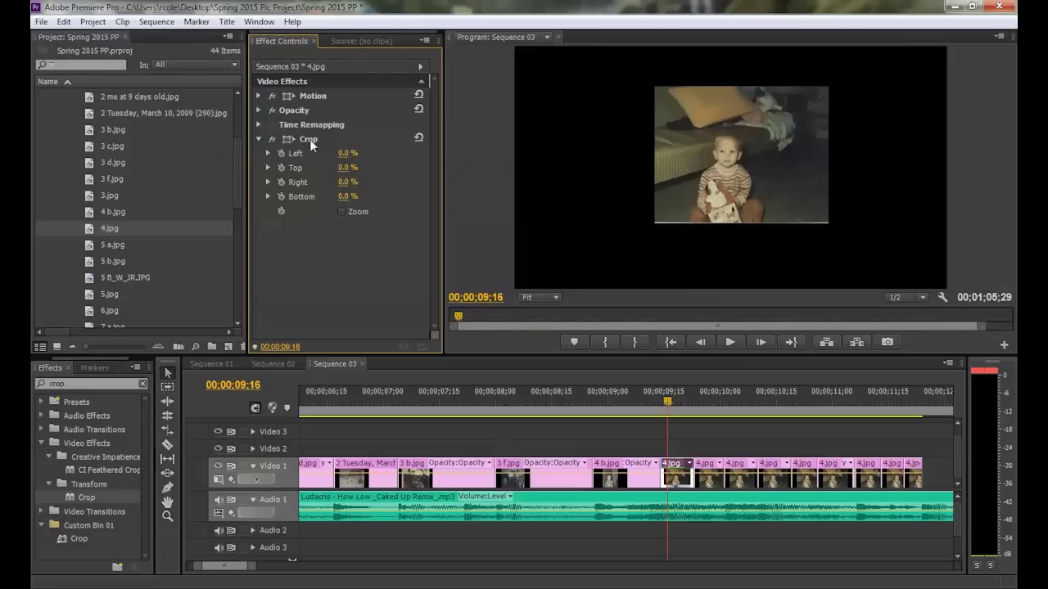
{"action": "mouse_move", "coordinate": [341, 158]}
{"action": "left_mouse_down"}
{"action": "mouse_move", "coordinate": [364, 158]}
{"action": "mouse_move", "coordinate": [344, 158]}
{"action": "mouse_move", "coordinate": [355, 154]}
{"action": "left_mouse_up"}
{"action": "key", "text": "ctrl+z"}
{"action": "left_click", "coordinate": [311, 137]}
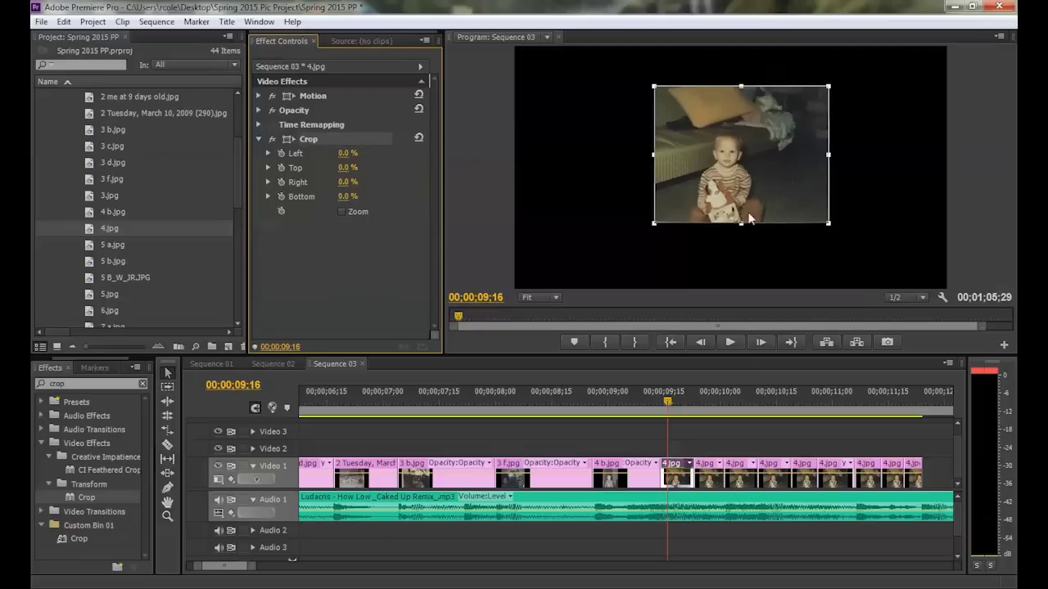
{"action": "left_click", "coordinate": [740, 221]}
{"action": "left_click_drag", "start_coordinate": [739, 221], "coordinate": [740, 218]}
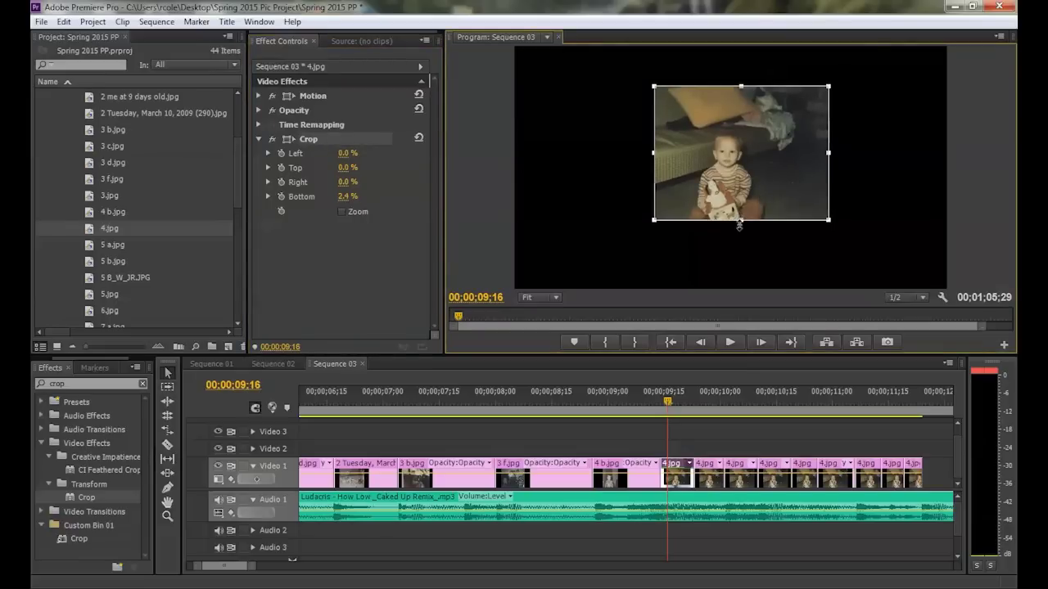
Step: Crop the first 4.jpg segment around the child by 16.8 % left, 23.6 % top and 30.8 % right
{"action": "left_click_drag", "start_coordinate": [827, 166], "coordinate": [787, 154]}
{"action": "left_click_drag", "start_coordinate": [720, 85], "coordinate": [720, 113]}
{"action": "left_click_drag", "start_coordinate": [655, 166], "coordinate": [677, 165]}
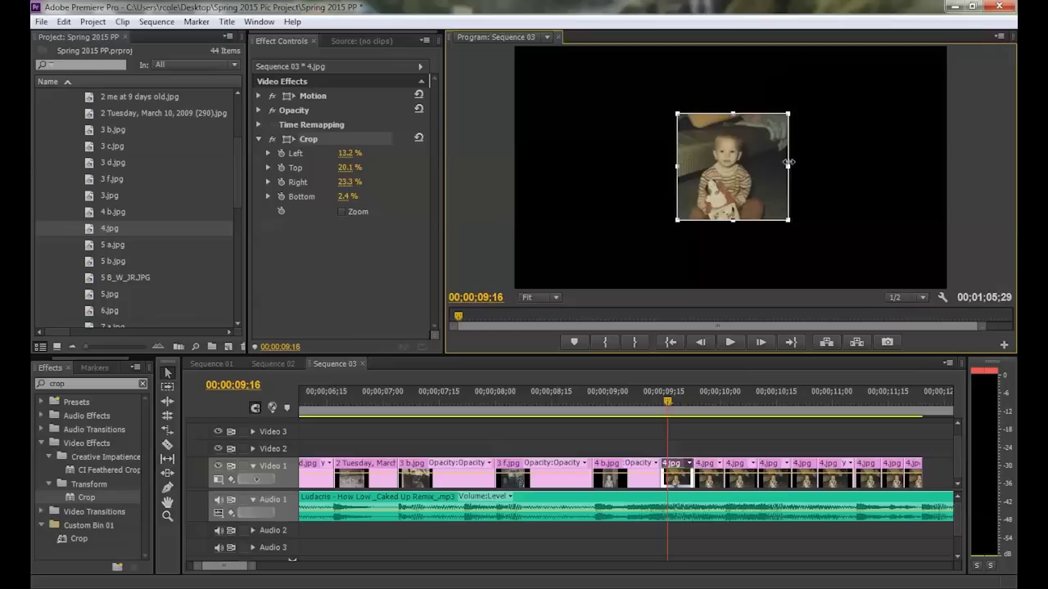
{"action": "left_click_drag", "start_coordinate": [789, 165], "coordinate": [775, 167]}
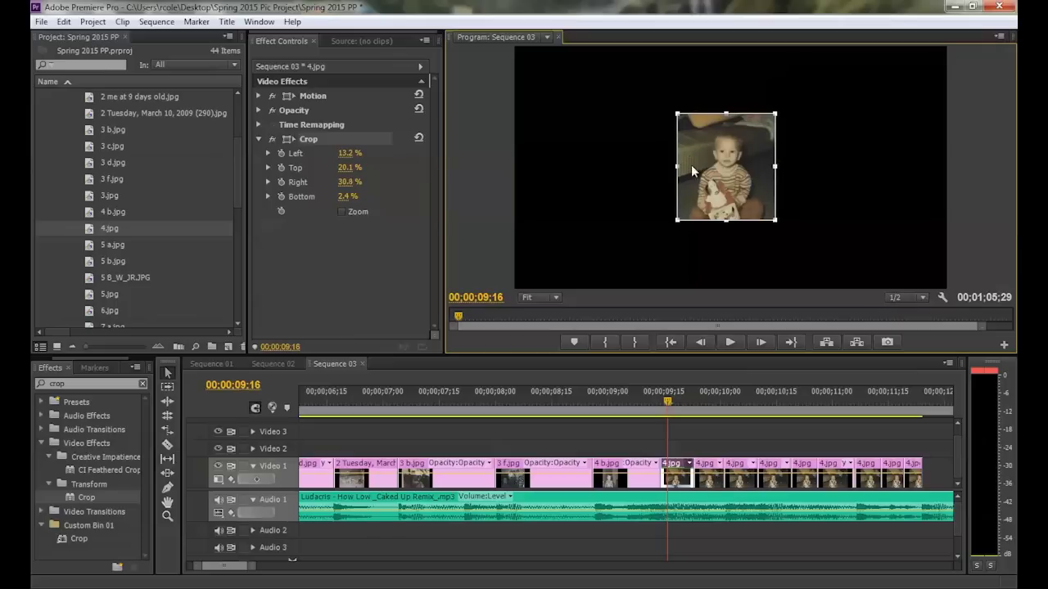
{"action": "left_click_drag", "start_coordinate": [678, 165], "coordinate": [682, 165]}
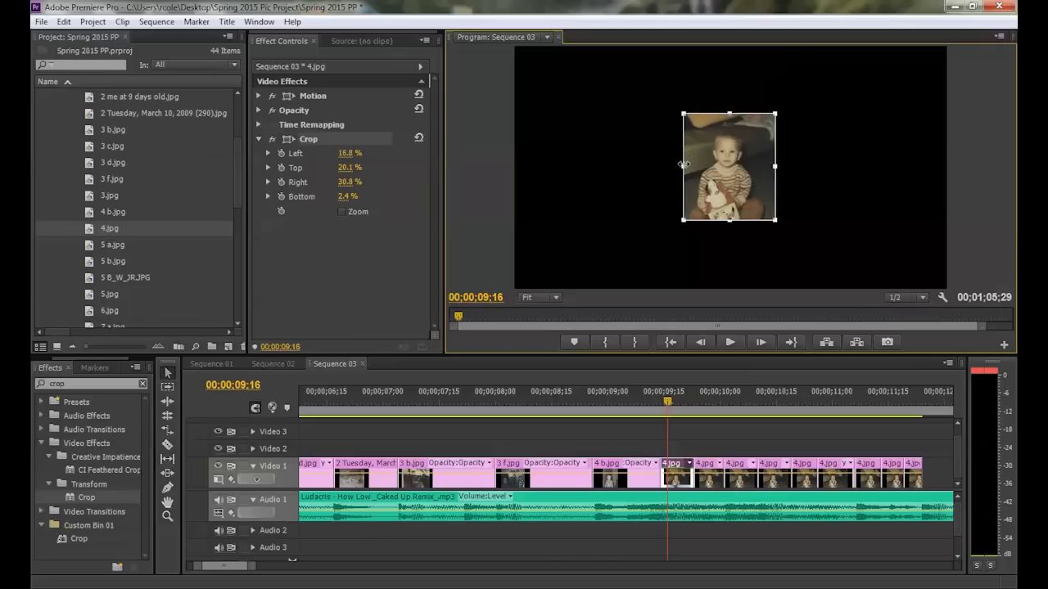
{"action": "left_click_drag", "start_coordinate": [733, 109], "coordinate": [733, 117]}
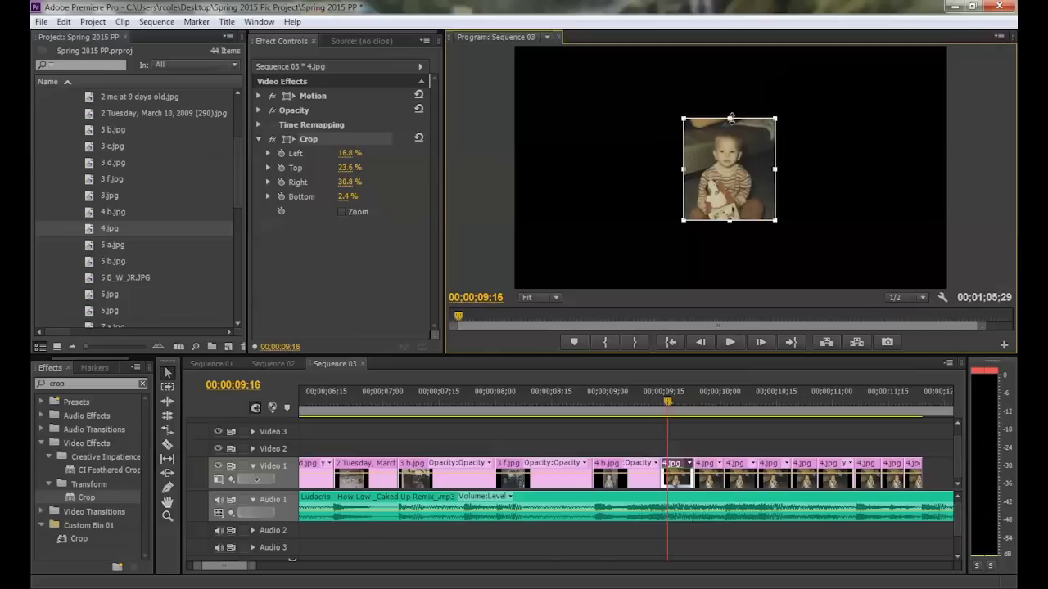
Step: Collapse the Crop settings, expand Motion and set the first 4.jpg segment's scale to 35
{"action": "left_click", "coordinate": [803, 172]}
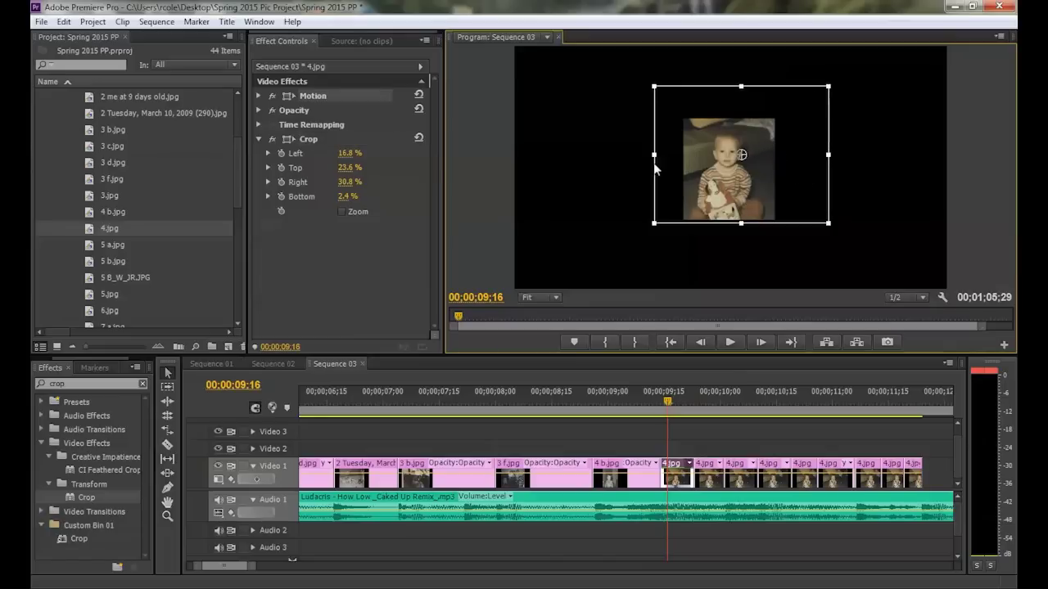
{"action": "left_click", "coordinate": [259, 138]}
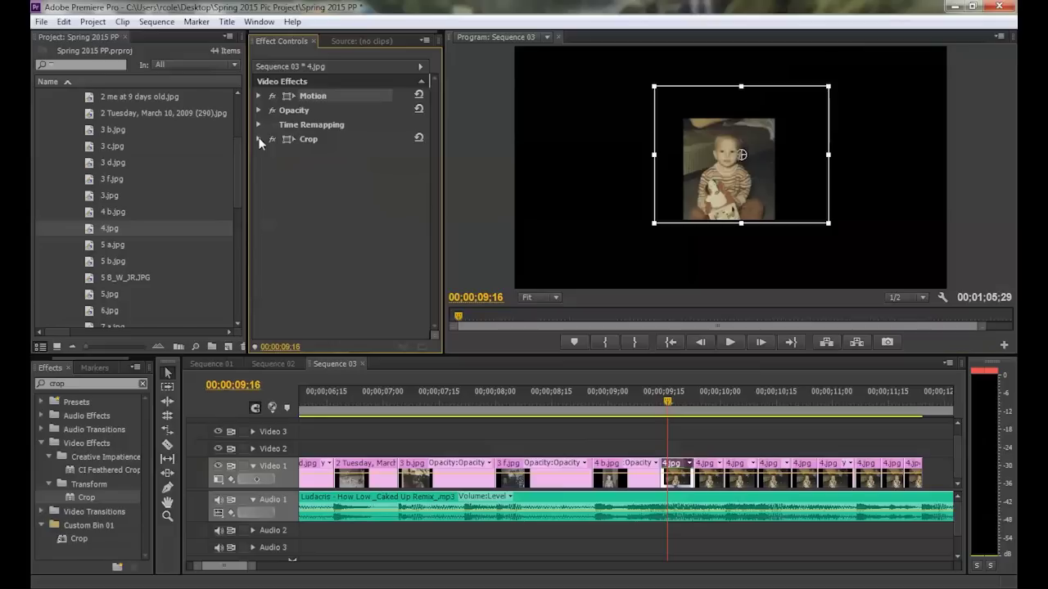
{"action": "left_click", "coordinate": [258, 96]}
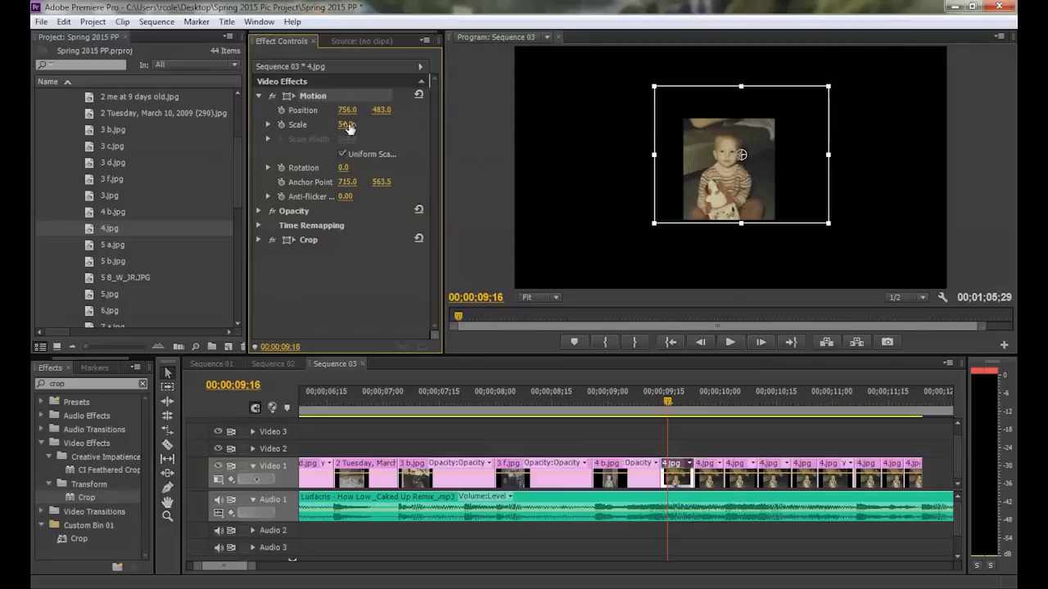
{"action": "left_click_drag", "start_coordinate": [345, 125], "coordinate": [331, 124]}
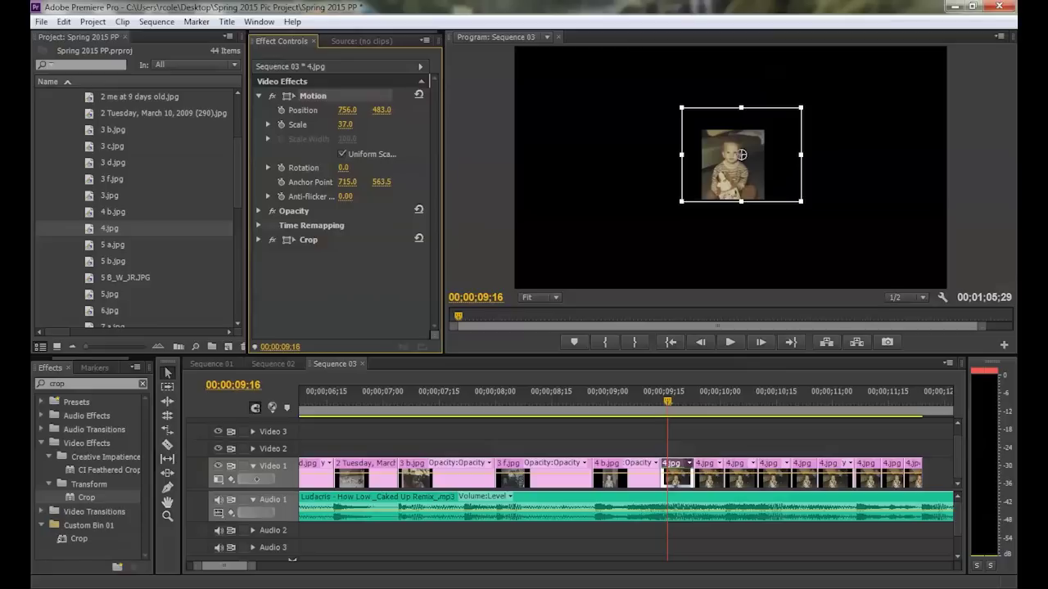
{"action": "left_click", "coordinate": [351, 124]}
{"action": "type", "text": "35"}
{"action": "key", "text": "Return"}
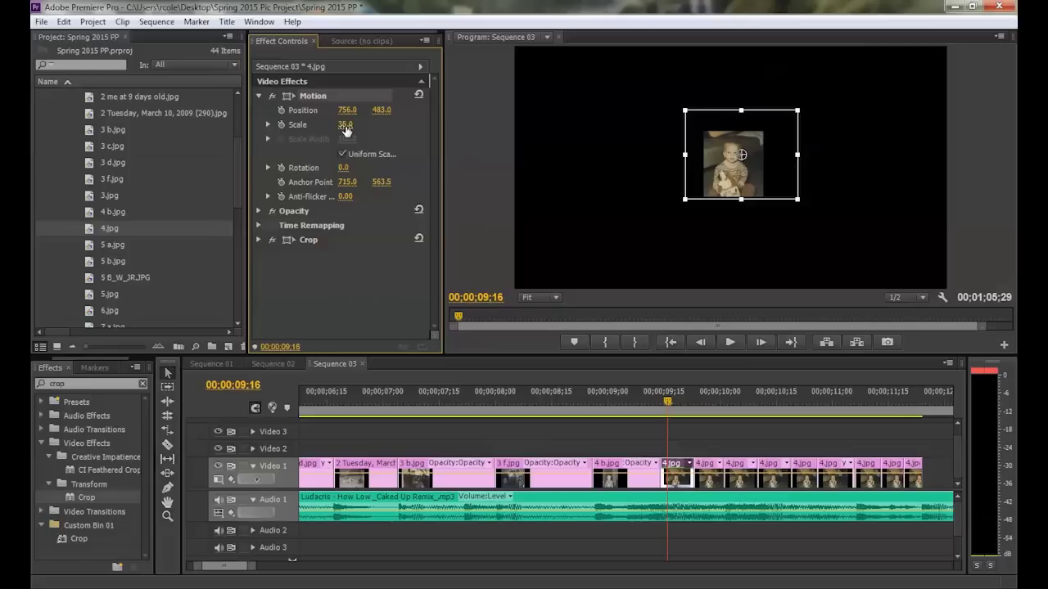
{"action": "mouse_move", "coordinate": [350, 126]}
{"action": "left_mouse_down"}
{"action": "mouse_move", "coordinate": [361, 125]}
{"action": "mouse_move", "coordinate": [348, 125]}
{"action": "left_mouse_up"}
{"action": "left_click", "coordinate": [351, 124]}
{"action": "type", "text": "35"}
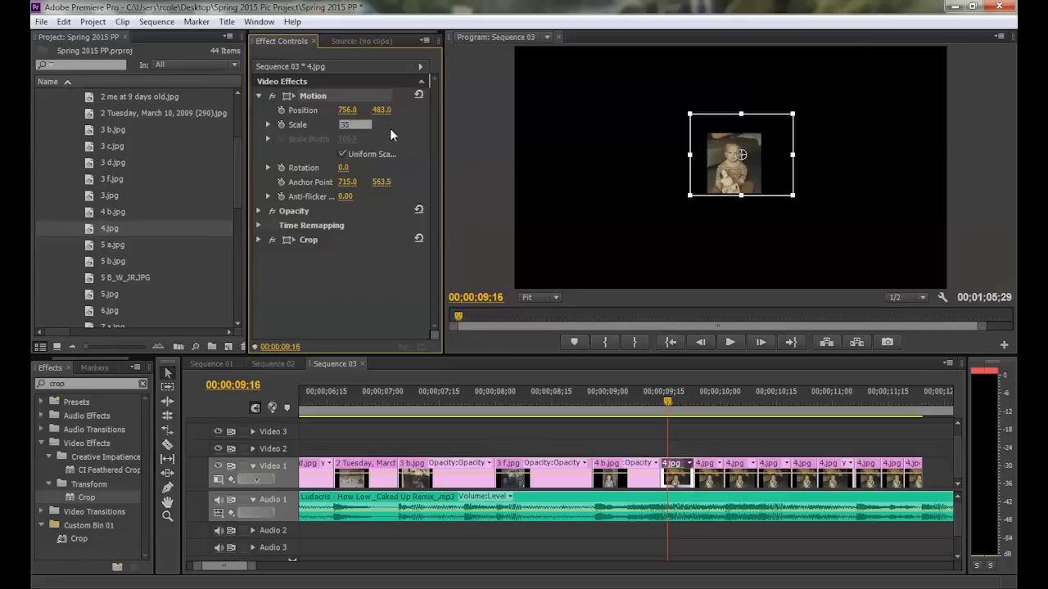
{"action": "key", "text": "Return"}
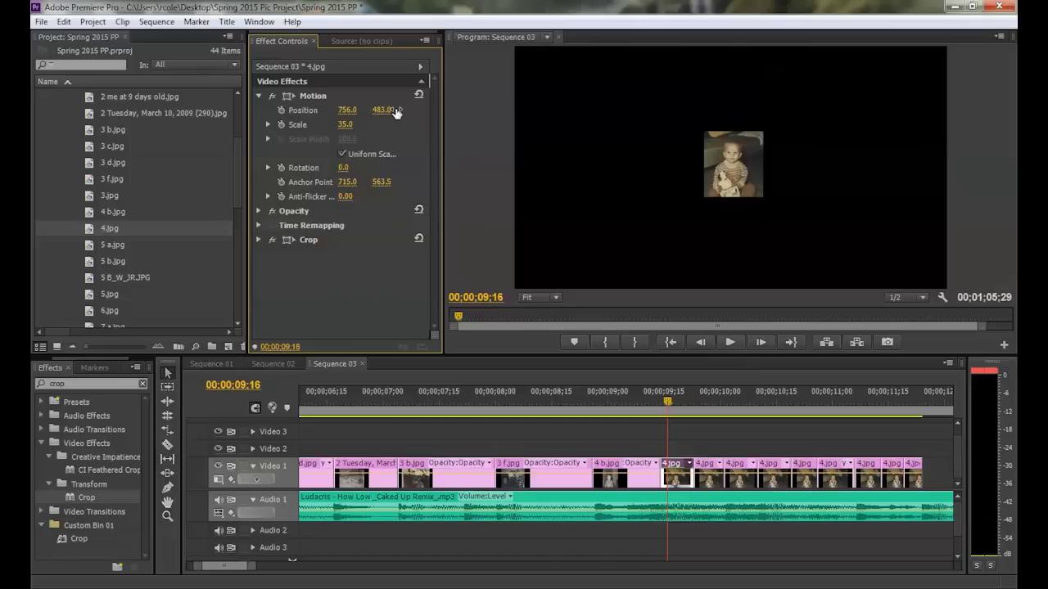
Step: Move the first 4.jpg segment's picture into the frame's upper-left corner at position 175, 143
{"action": "left_click", "coordinate": [314, 96]}
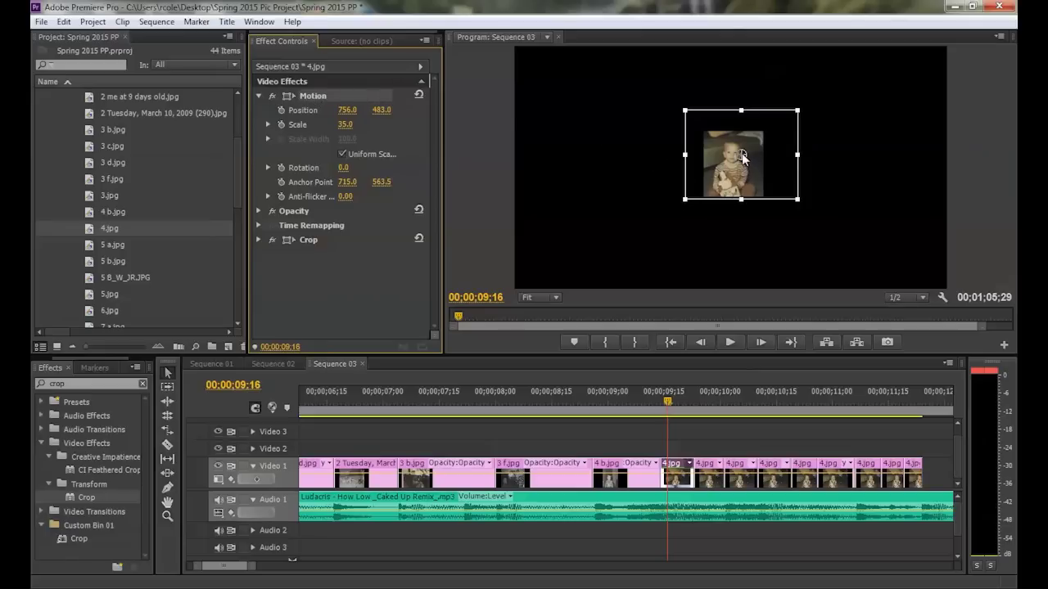
{"action": "left_click_drag", "start_coordinate": [741, 157], "coordinate": [564, 77]}
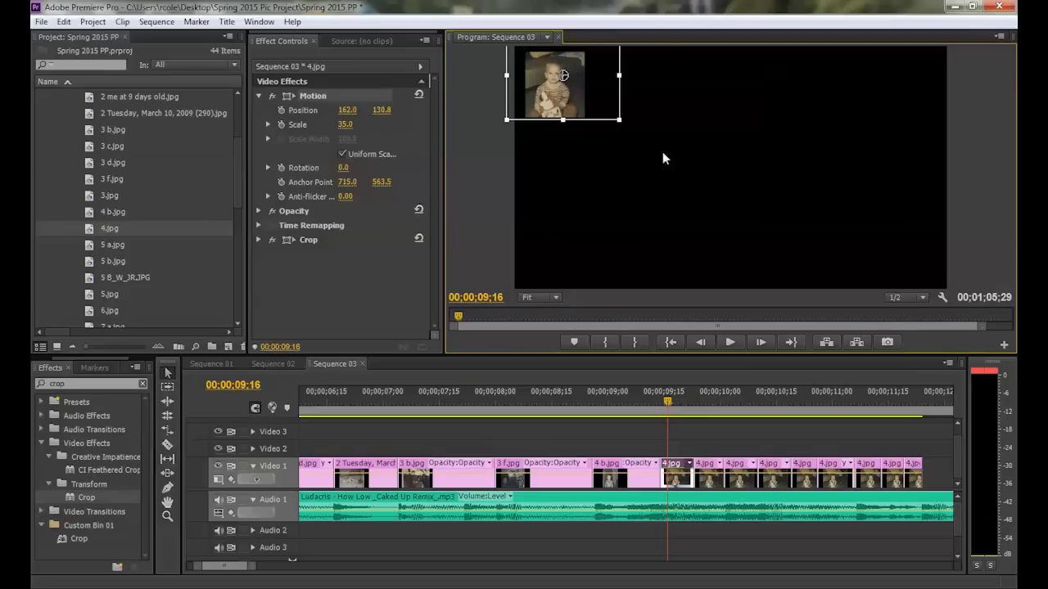
{"action": "left_click_drag", "start_coordinate": [563, 77], "coordinate": [567, 80]}
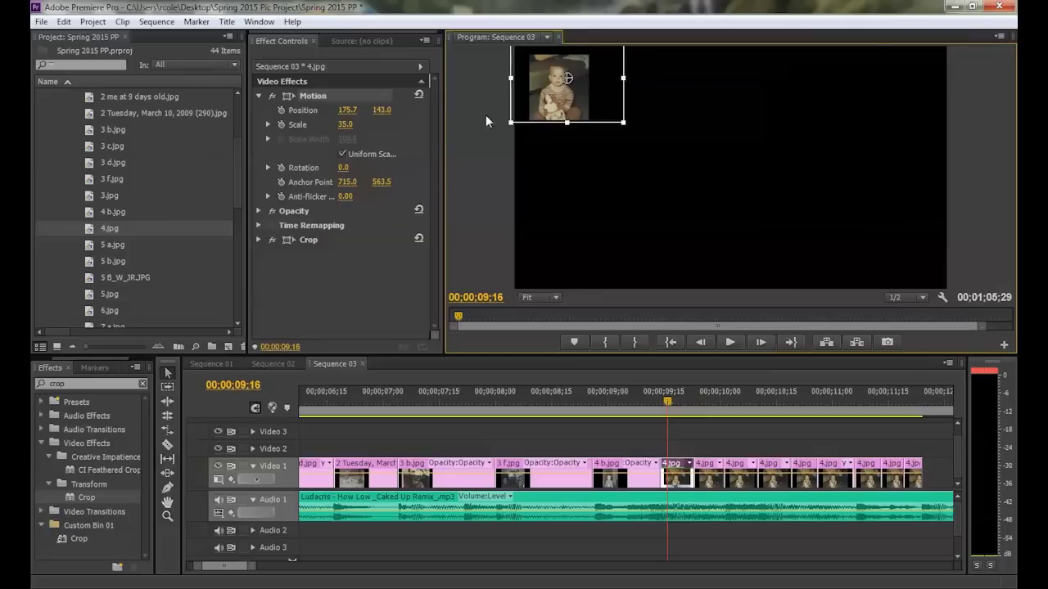
{"action": "left_click", "coordinate": [348, 112]}
{"action": "type", "text": "175"}
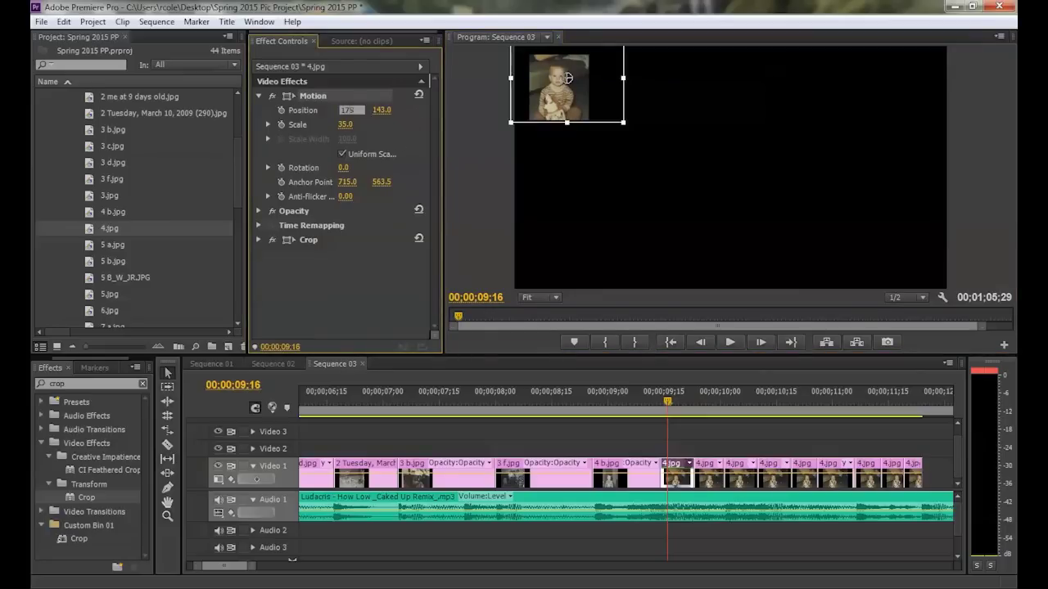
{"action": "key", "text": "Return"}
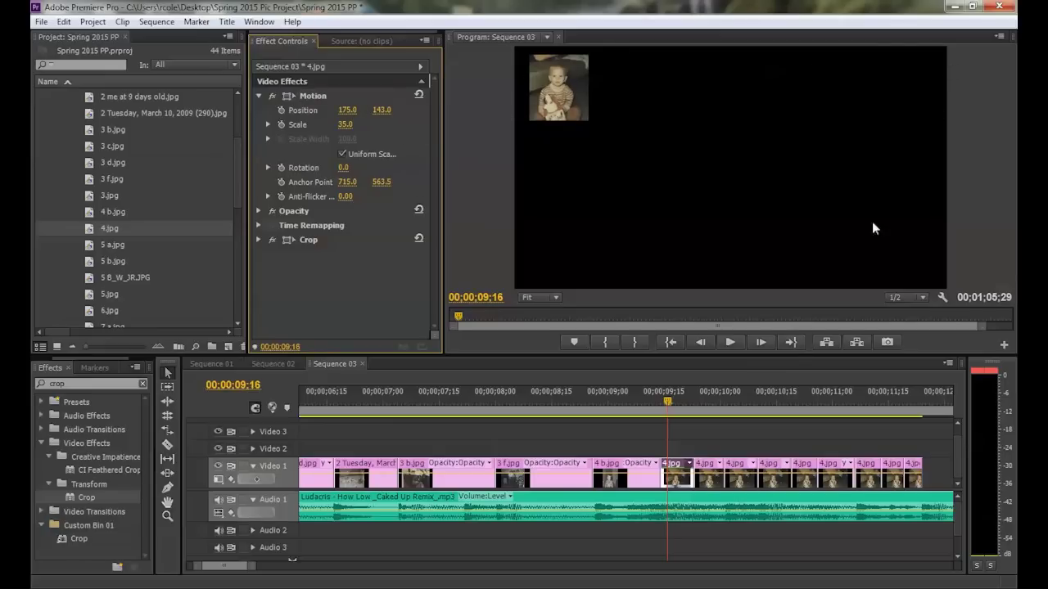
Step: Copy the first 4.jpg segment and paste its attributes onto all the remaining 4.jpg segments
{"action": "left_click", "coordinate": [708, 396]}
{"action": "left_click", "coordinate": [669, 400]}
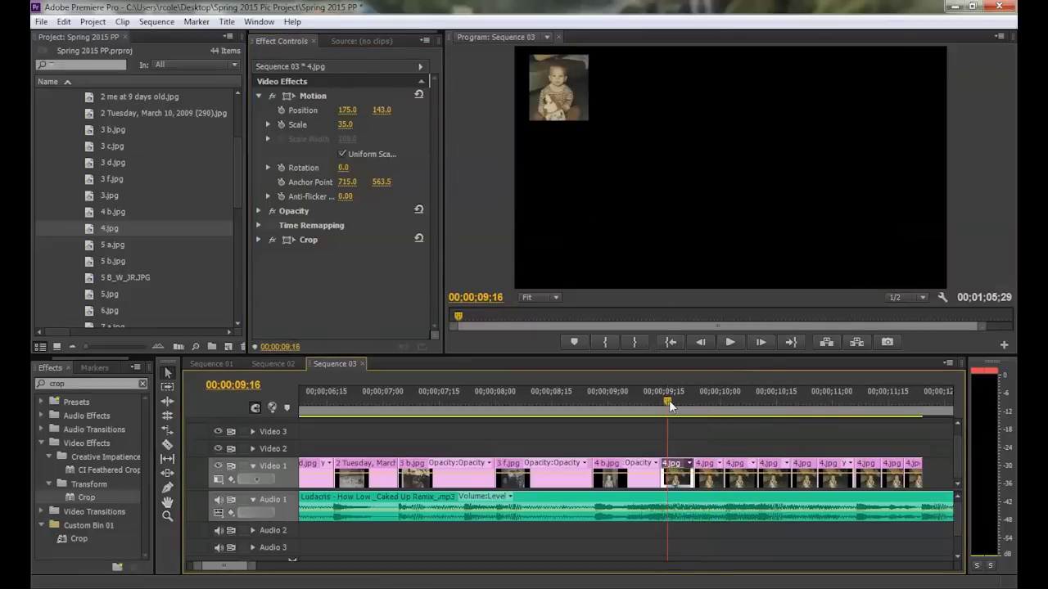
{"action": "right_click", "coordinate": [676, 471]}
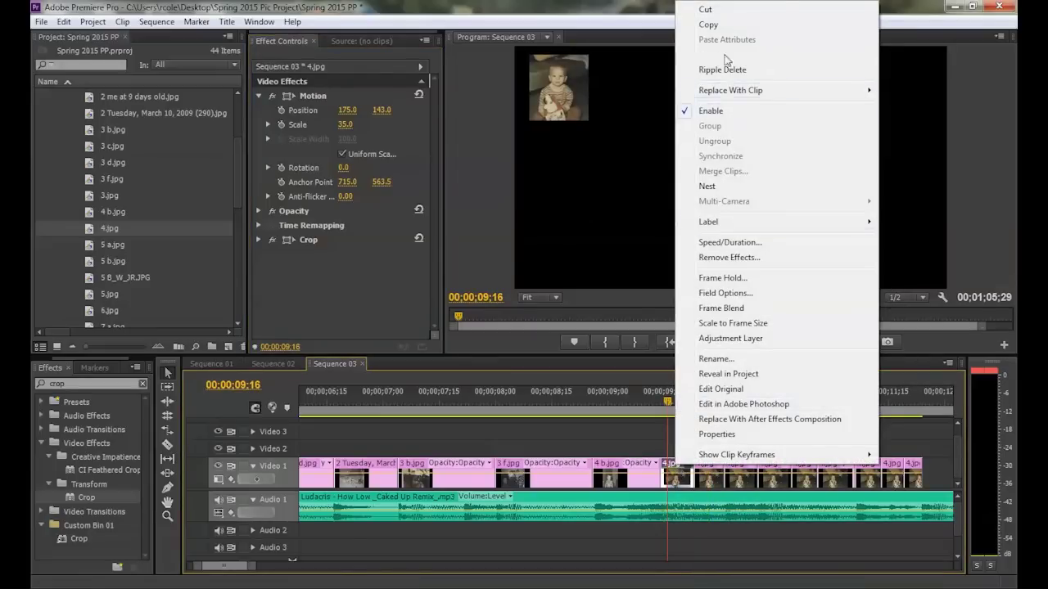
{"action": "left_click", "coordinate": [723, 29]}
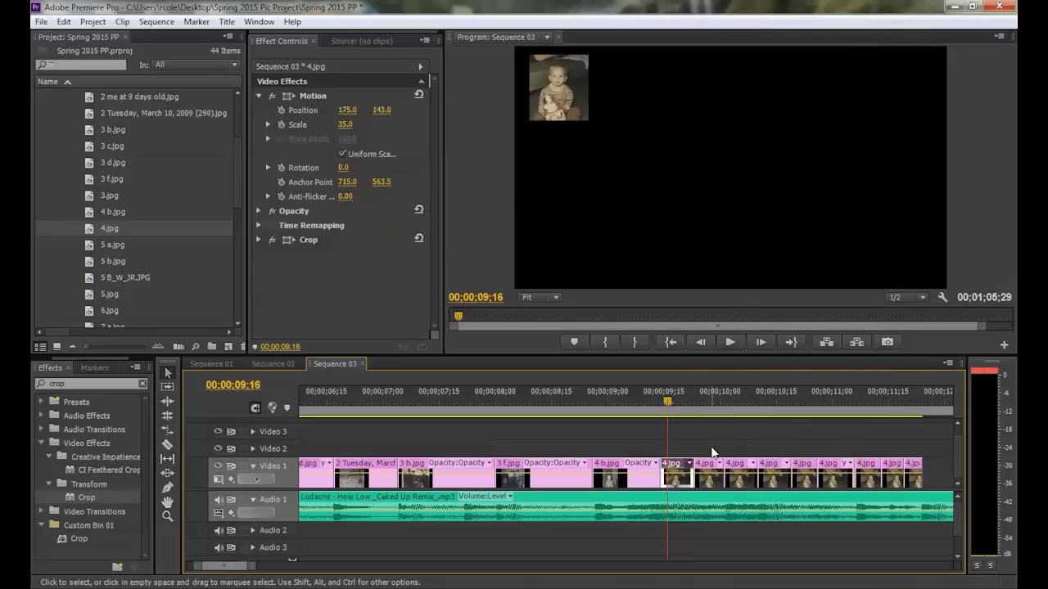
{"action": "left_click_drag", "start_coordinate": [706, 439], "coordinate": [933, 480]}
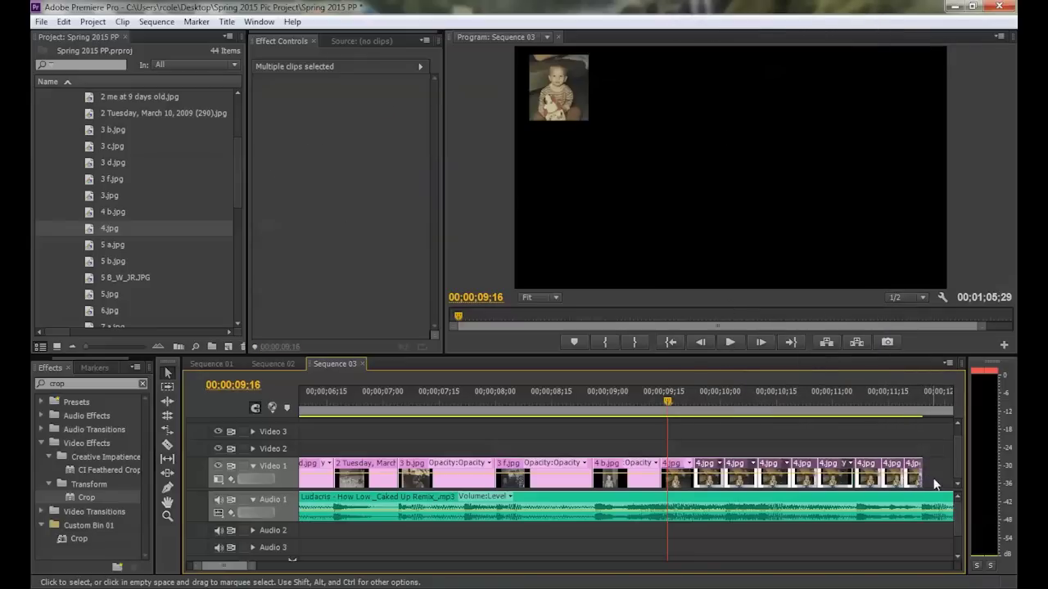
{"action": "right_click", "coordinate": [711, 470]}
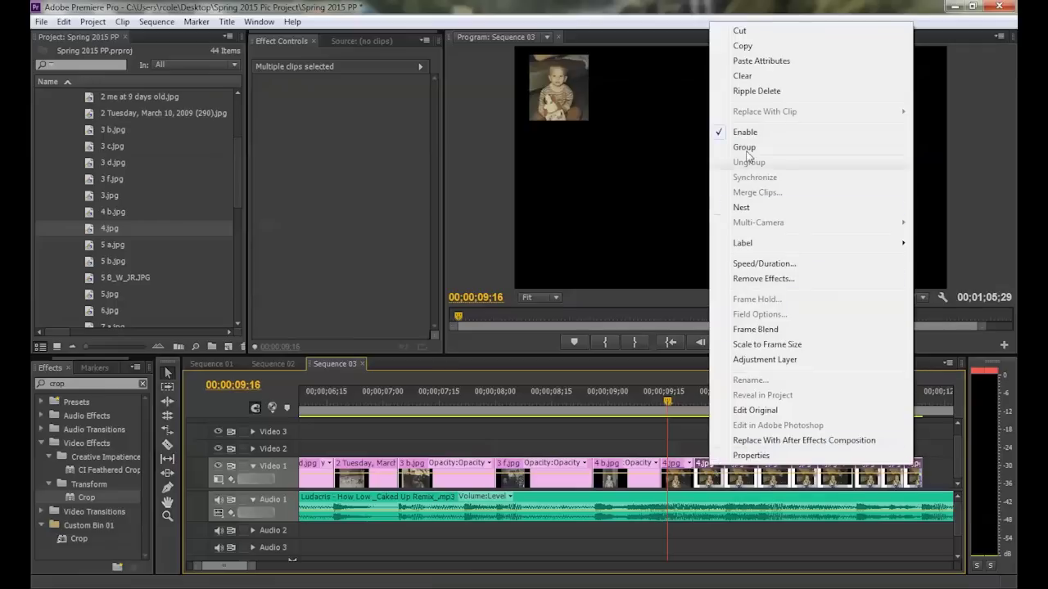
{"action": "left_click", "coordinate": [780, 62]}
Step: Scrub through the 4.jpg segments to check the picture's size, crop and position in each one
{"action": "left_click", "coordinate": [709, 401]}
{"action": "left_click", "coordinate": [678, 406]}
{"action": "left_click", "coordinate": [715, 405]}
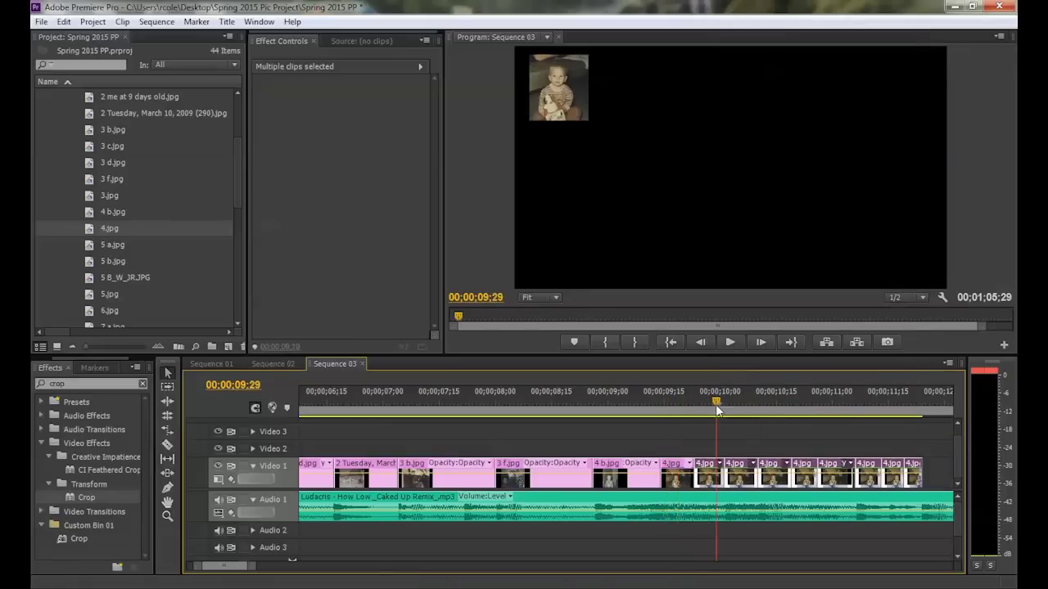
{"action": "left_click", "coordinate": [780, 402]}
{"action": "left_click", "coordinate": [814, 403]}
{"action": "left_click", "coordinate": [843, 406]}
{"action": "left_click", "coordinate": [861, 405]}
{"action": "left_click", "coordinate": [918, 403]}
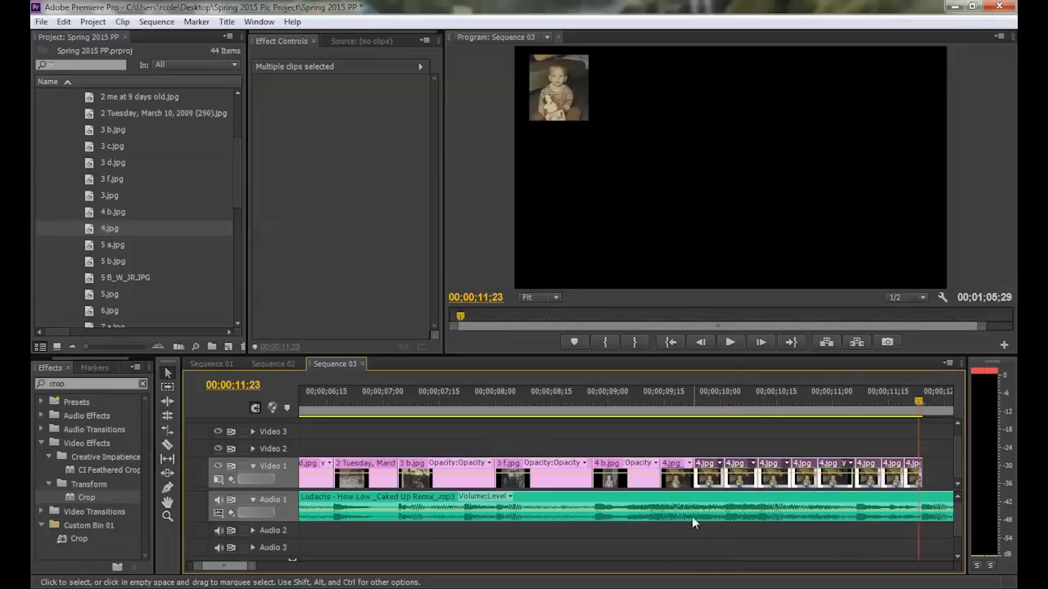
{"action": "left_click", "coordinate": [669, 400]}
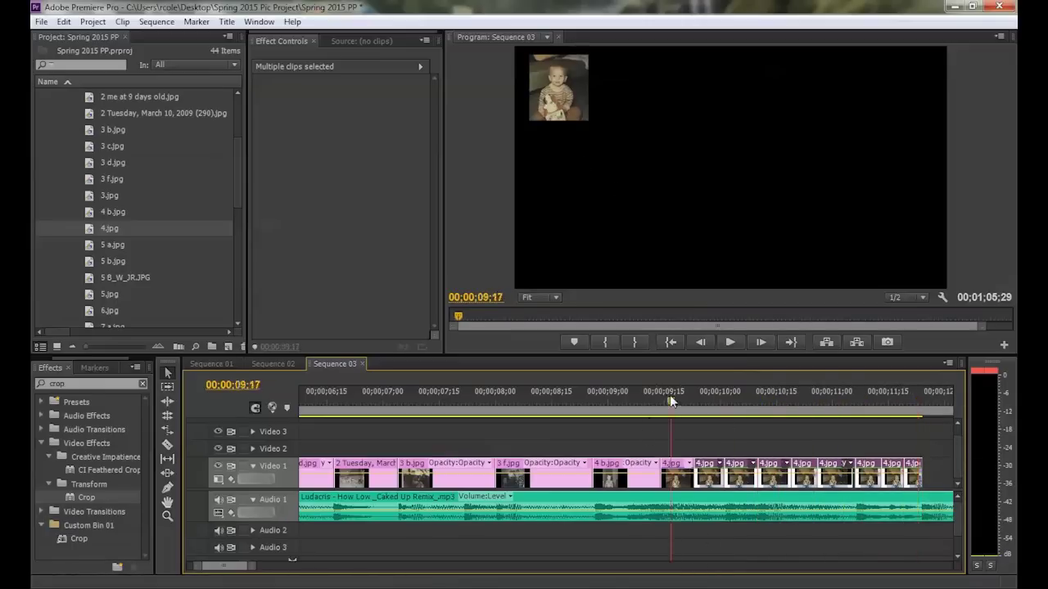
Step: Shift the second 4.jpg segment toward the frame's top centre with a horizontal position of 740
{"action": "left_click", "coordinate": [712, 401]}
{"action": "left_click", "coordinate": [703, 442]}
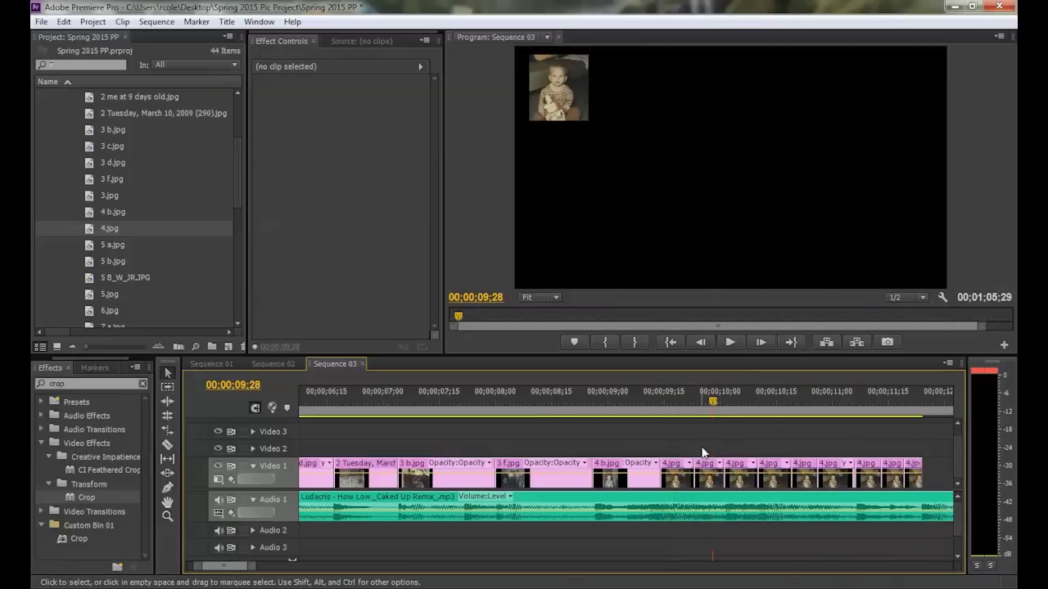
{"action": "left_click", "coordinate": [709, 473]}
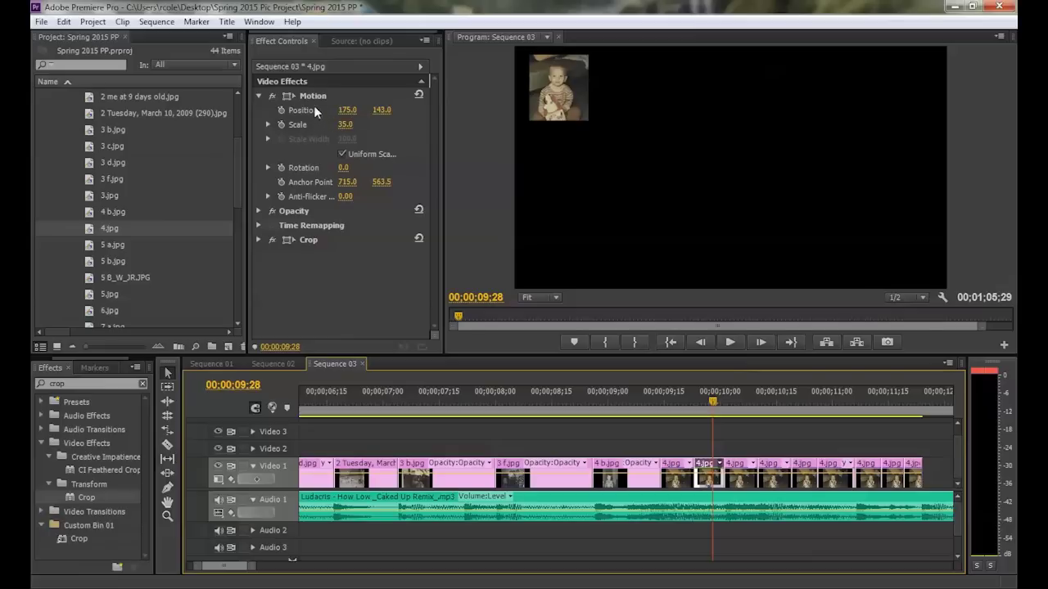
{"action": "left_click_drag", "start_coordinate": [347, 109], "coordinate": [810, 110]}
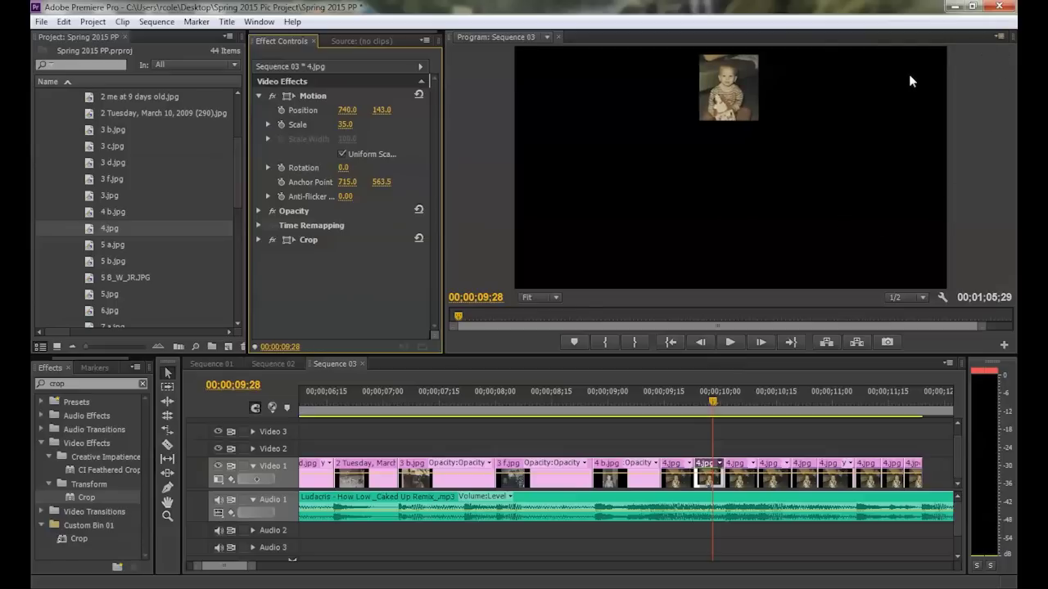
Step: Show the safe margins in the program preview and centre the second 4.jpg segment at horizontal position 748
{"action": "left_click", "coordinate": [998, 37]}
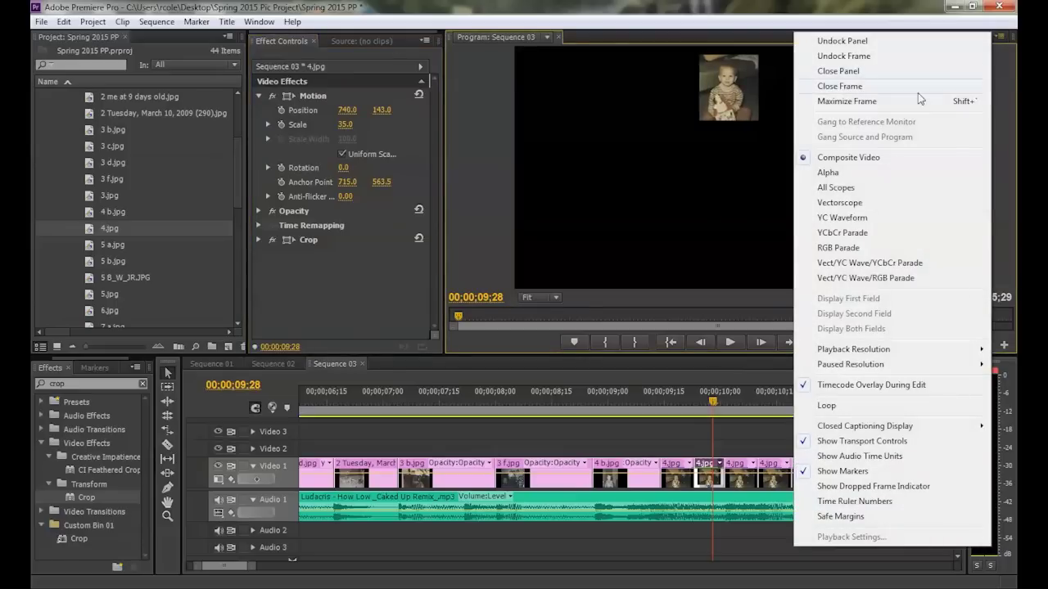
{"action": "left_click", "coordinate": [825, 518]}
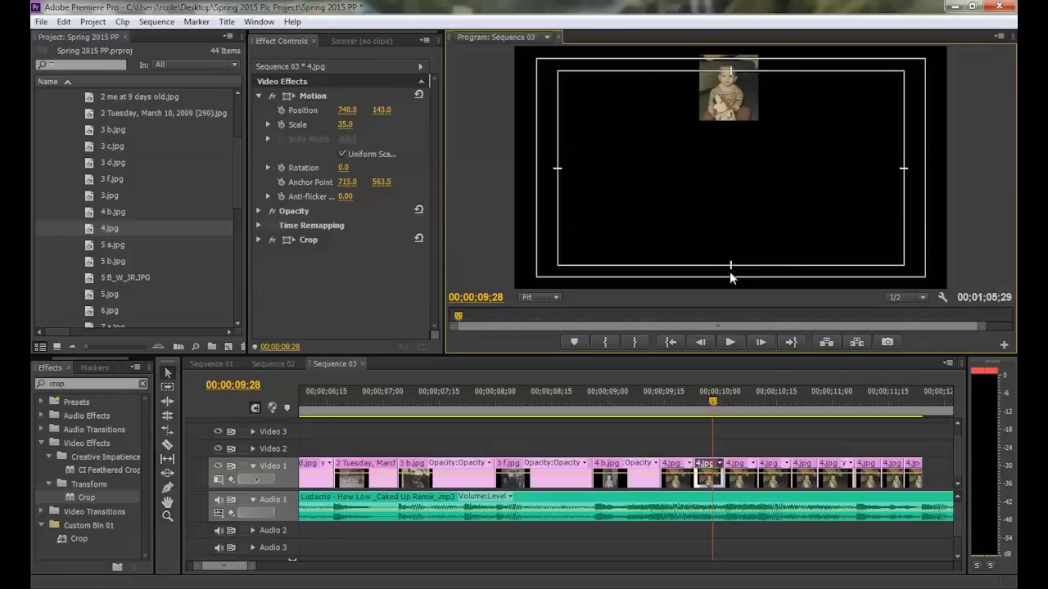
{"action": "left_click_drag", "start_coordinate": [348, 111], "coordinate": [355, 112]}
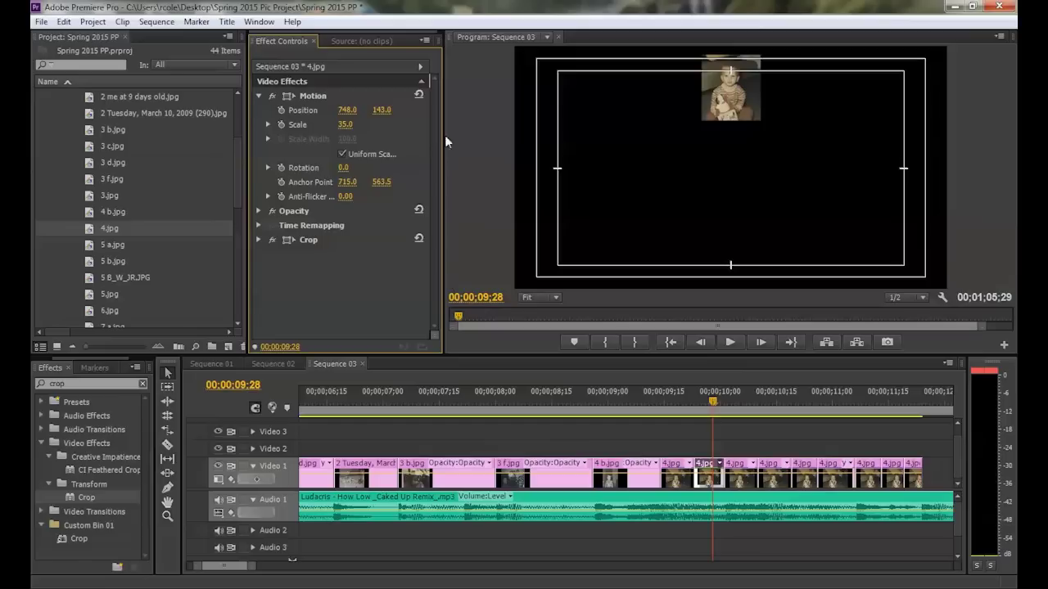
Step: Scrub between the first two 4.jpg segments and play back the sequence from about 00;00;08;22 to check the picture's jump
{"action": "left_click", "coordinate": [676, 405]}
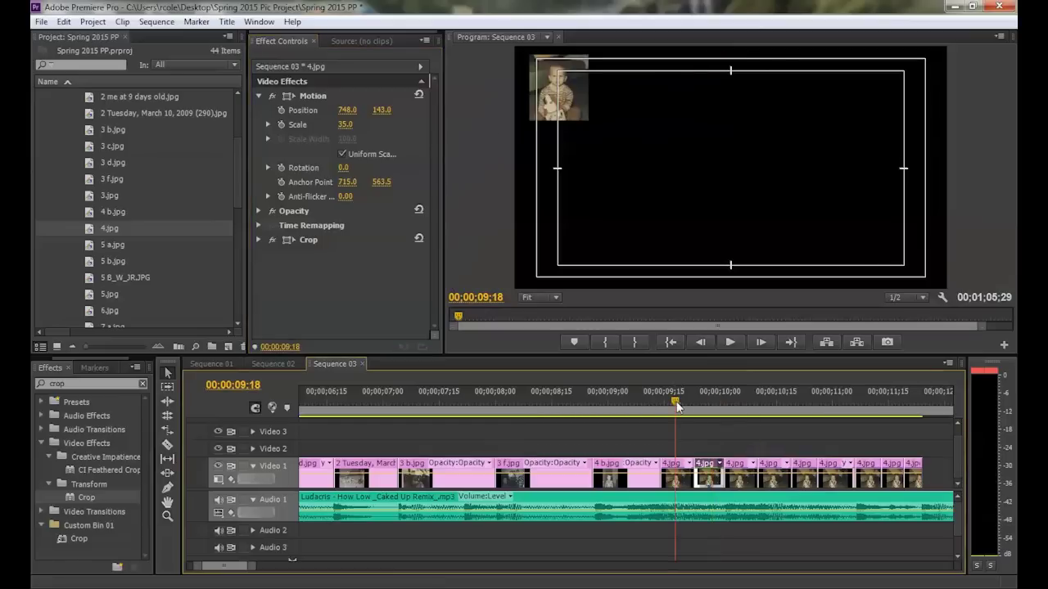
{"action": "left_click", "coordinate": [708, 398]}
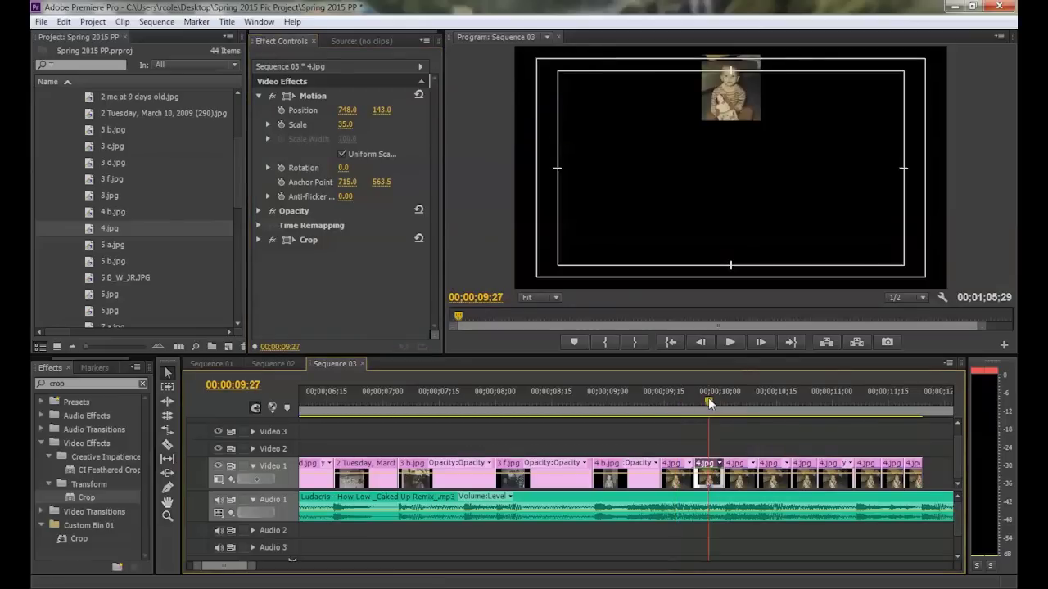
{"action": "left_click", "coordinate": [624, 401]}
{"action": "left_click", "coordinate": [666, 393]}
{"action": "left_click", "coordinate": [704, 394]}
{"action": "left_click", "coordinate": [577, 399]}
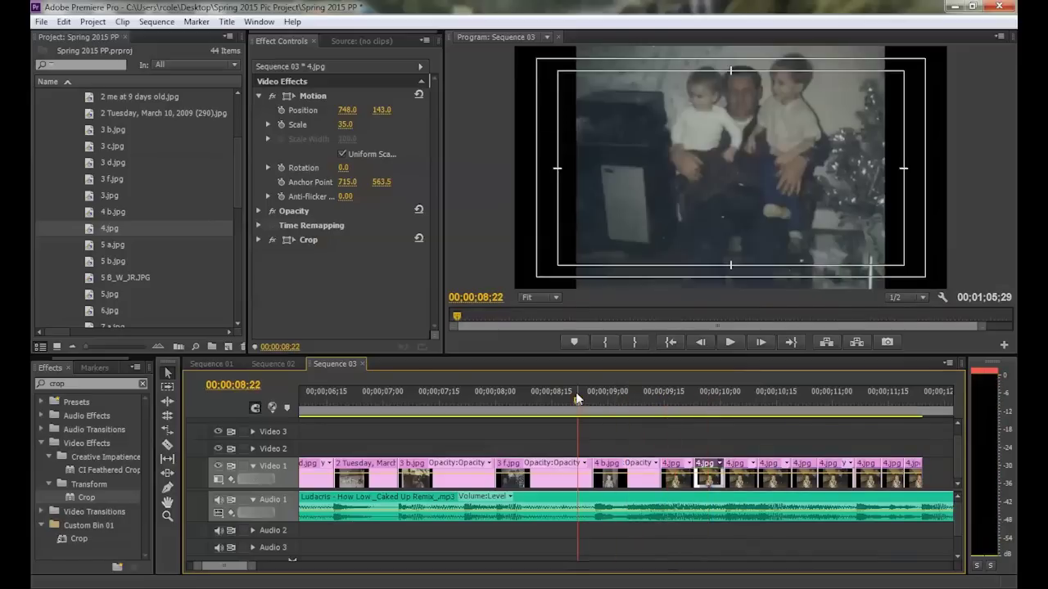
{"action": "key", "text": "space"}
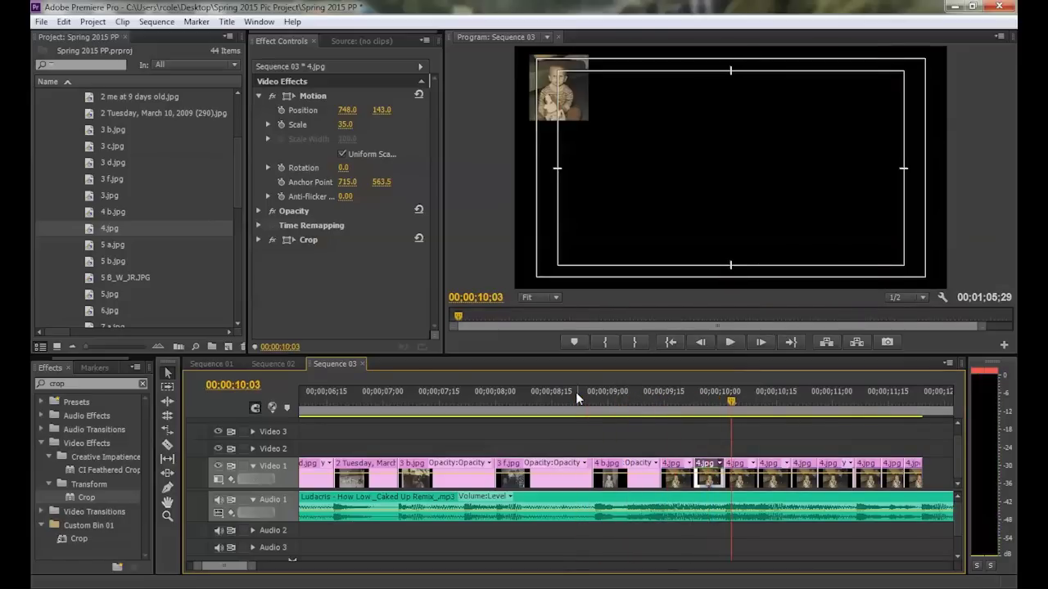
Step: Shift the third 4.jpg segment to the frame's upper-right corner with a horizontal position of 1333
{"action": "left_click", "coordinate": [735, 402]}
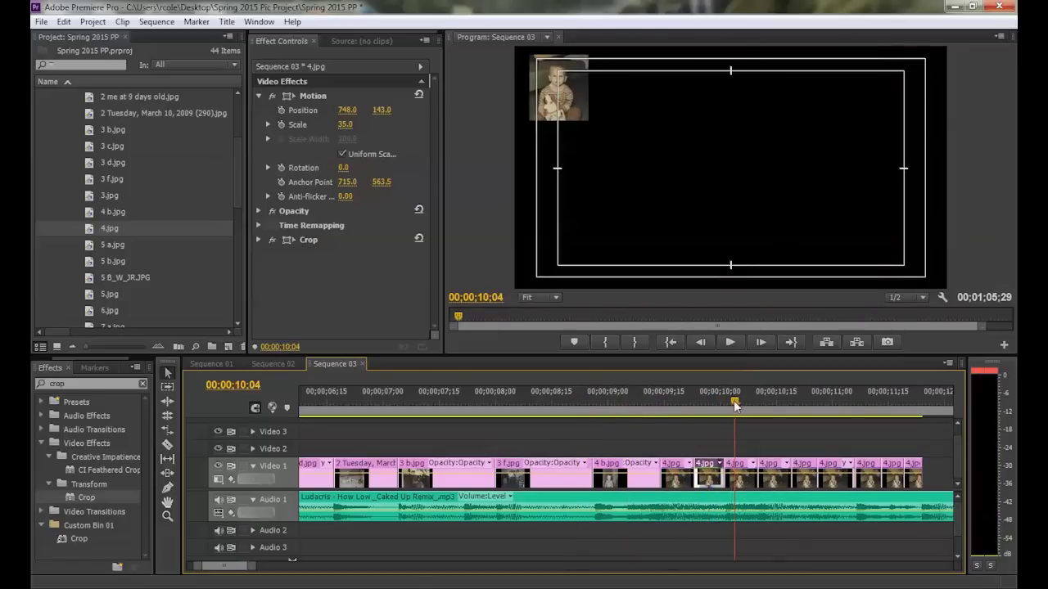
{"action": "left_click", "coordinate": [743, 477]}
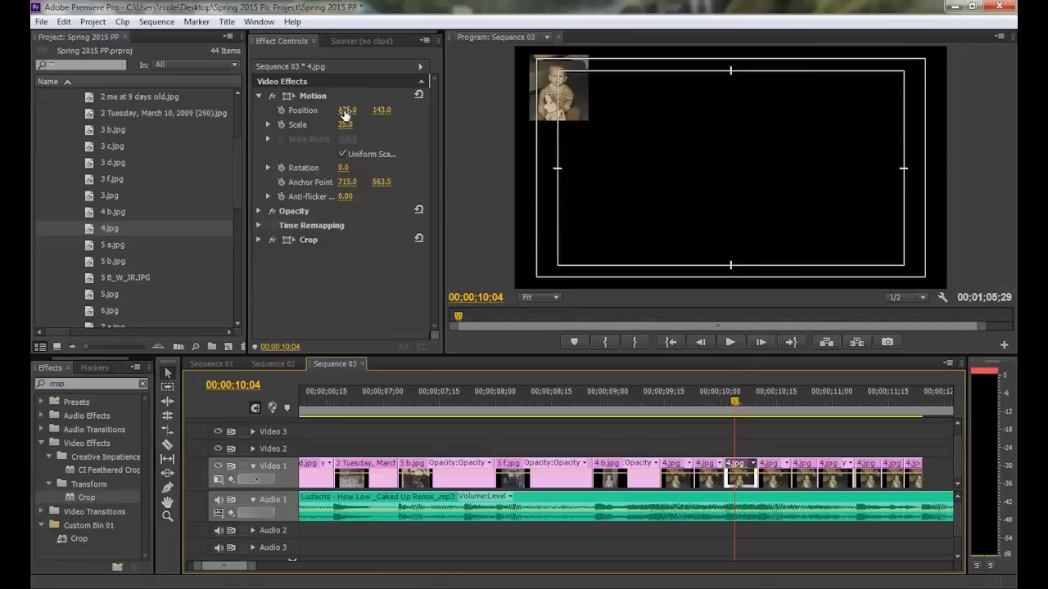
{"action": "left_click_drag", "start_coordinate": [345, 115], "coordinate": [470, 115]}
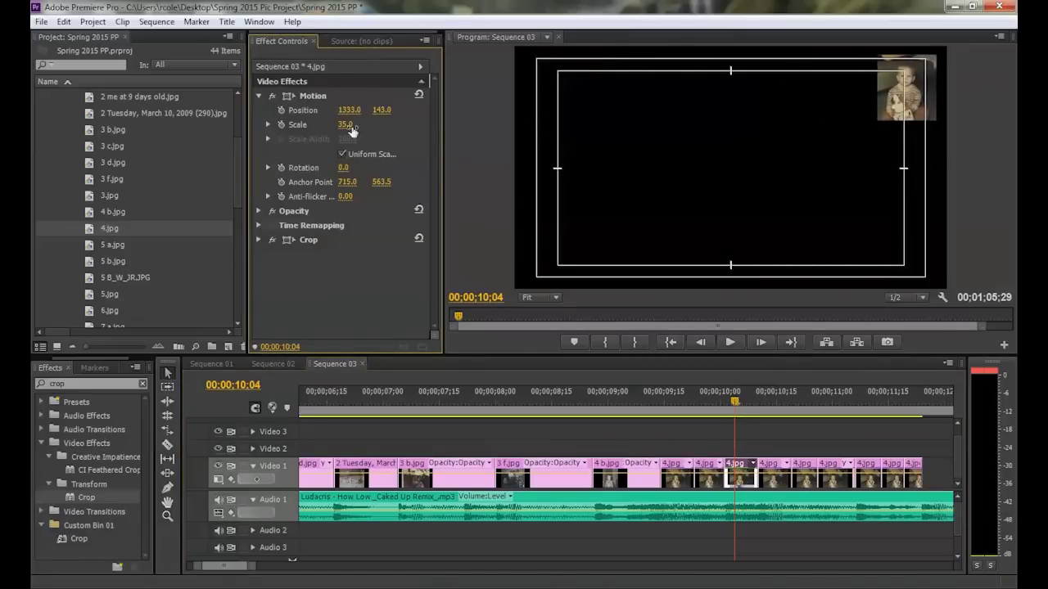
Step: Compare the first and third 4.jpg segments, set the third's horizontal position to 1328 and play back the sequence from the 4 b.jpg clip
{"action": "left_click", "coordinate": [671, 398]}
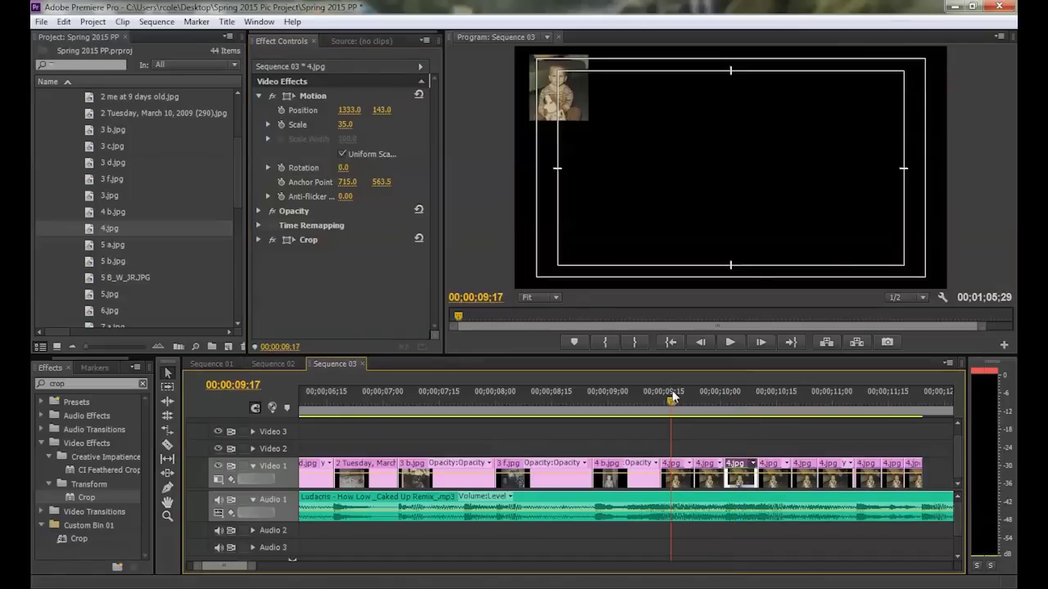
{"action": "left_click", "coordinate": [742, 394]}
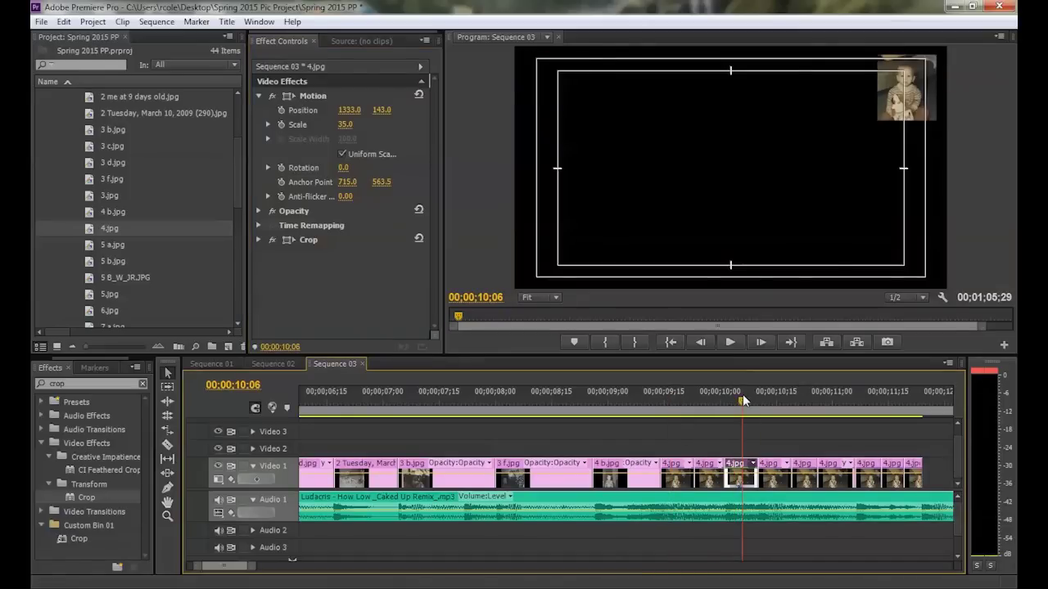
{"action": "left_click", "coordinate": [354, 111]}
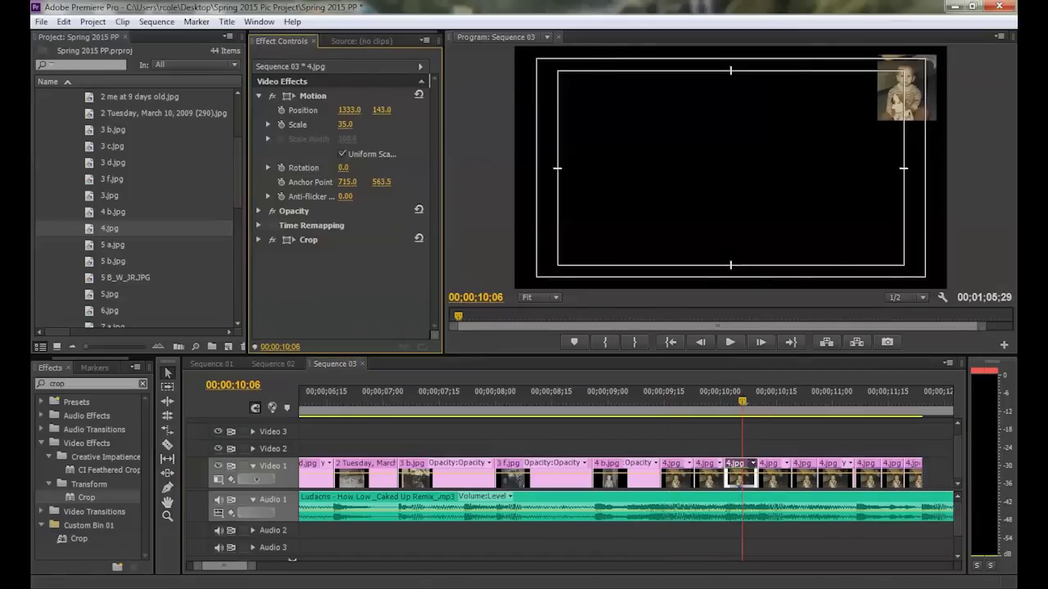
{"action": "left_click_drag", "start_coordinate": [350, 110], "coordinate": [345, 110]}
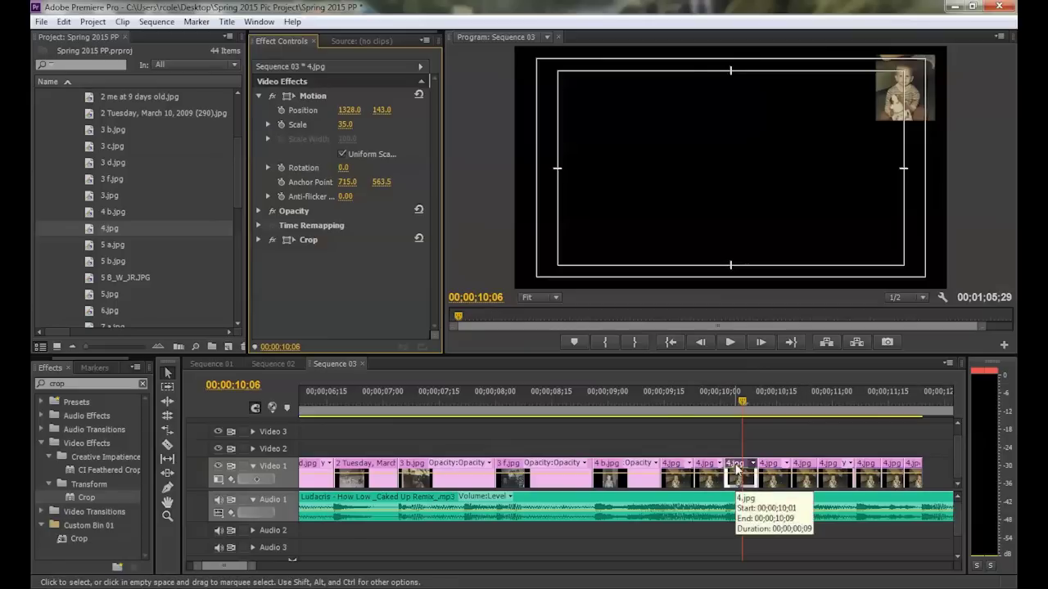
{"action": "left_click", "coordinate": [628, 398]}
{"action": "key", "text": "space"}
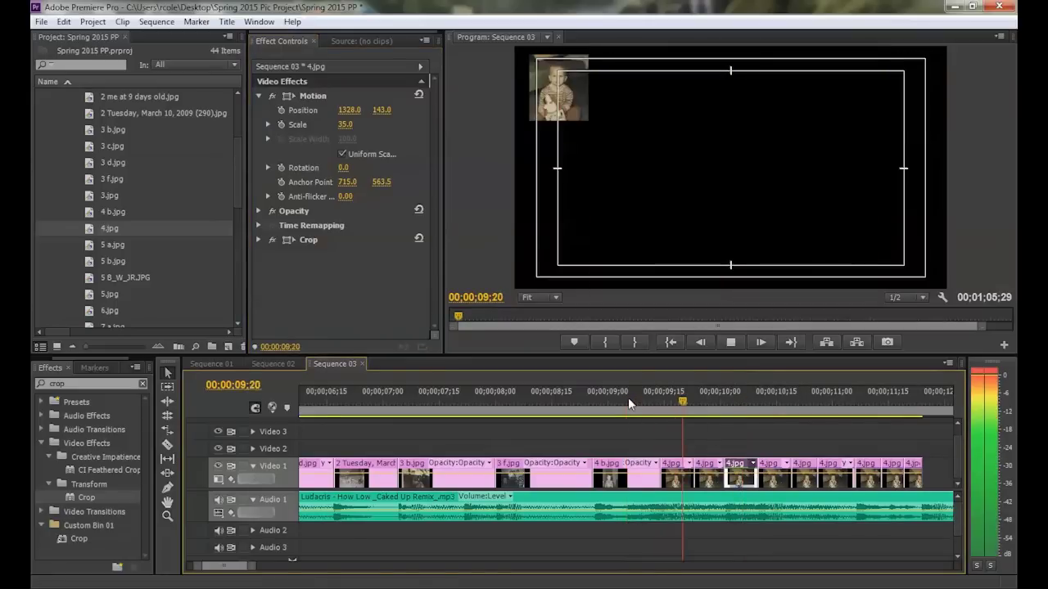
Step: Stop playback and set the vertical position of the fourth 4.jpg clip on Video 1 to 855
{"action": "key", "text": "space"}
{"action": "left_click", "coordinate": [774, 400]}
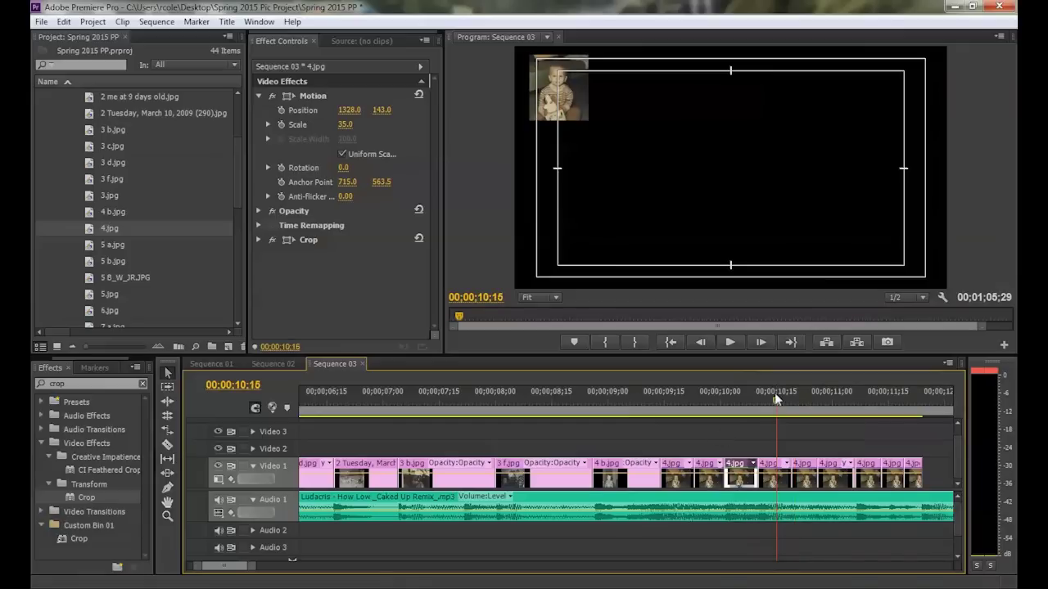
{"action": "left_click", "coordinate": [774, 473]}
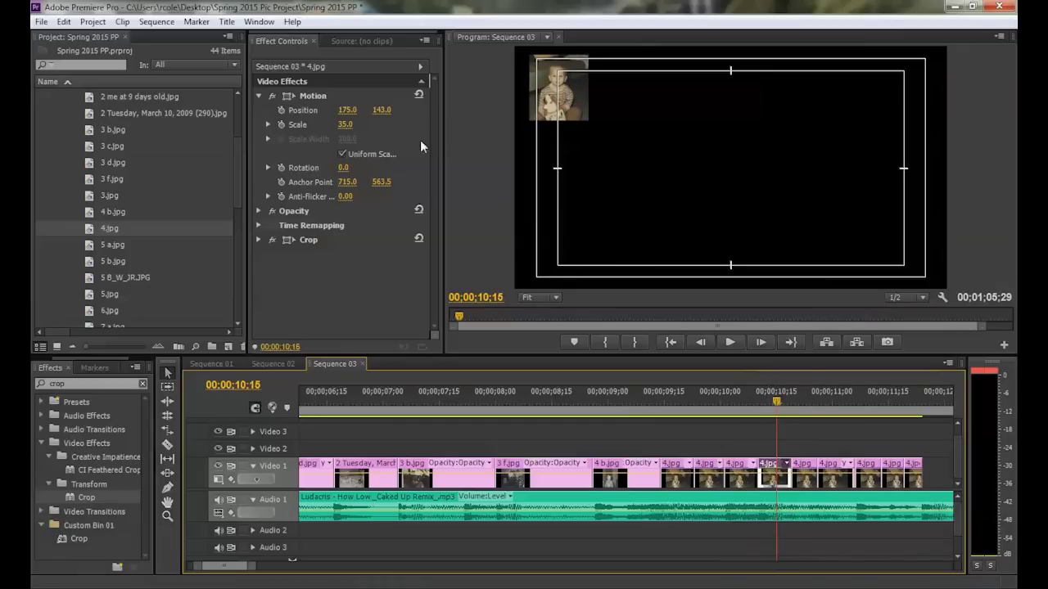
{"action": "left_click_drag", "start_coordinate": [381, 111], "coordinate": [691, 111]}
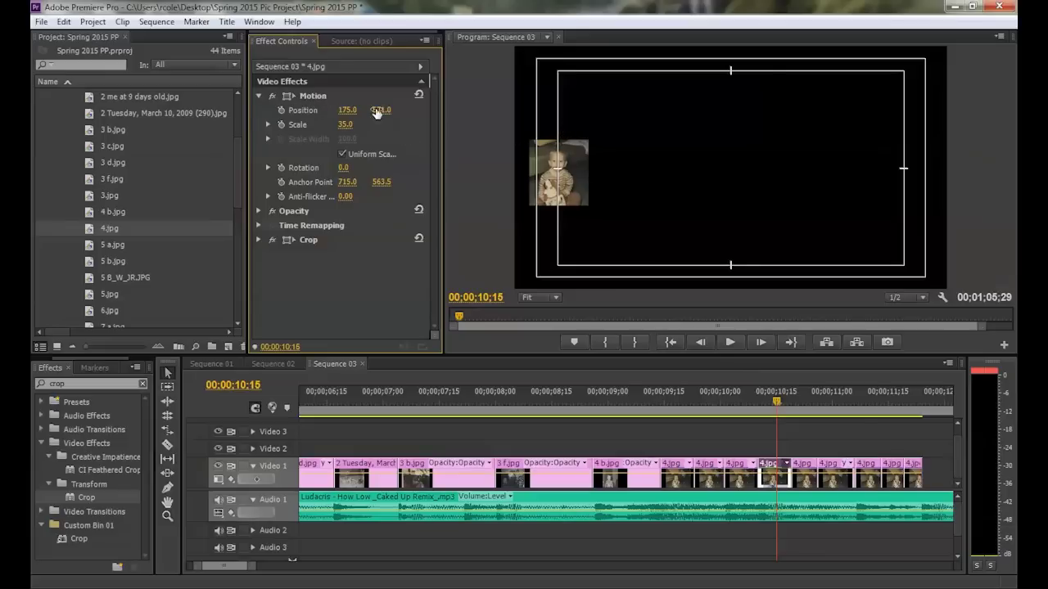
{"action": "left_click_drag", "start_coordinate": [391, 110], "coordinate": [664, 110]}
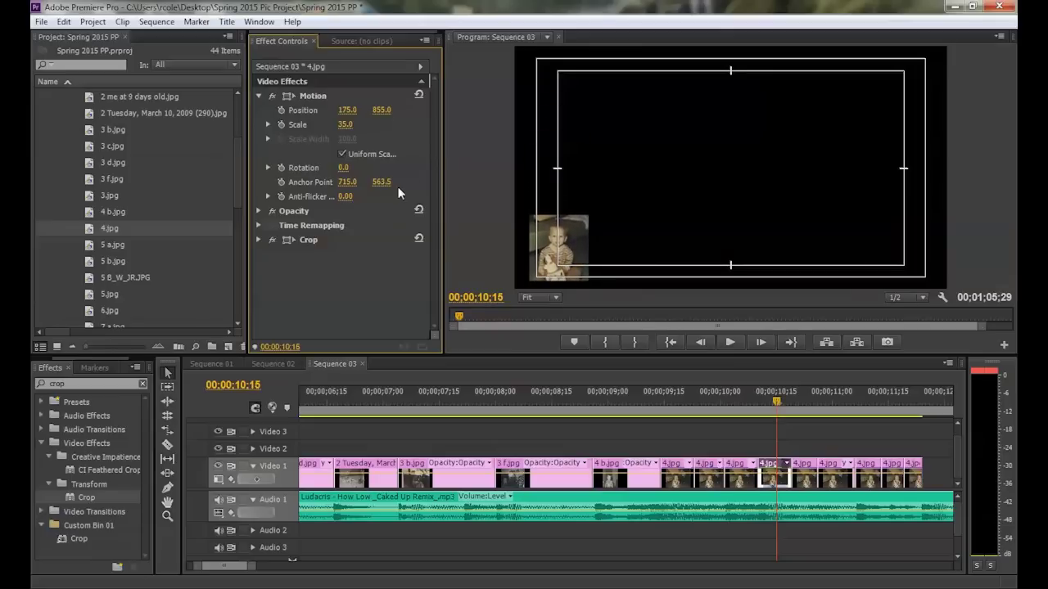
Step: Set the vertical position of the fifth 4.jpg clip to 855, matching the clip before it
{"action": "left_click_drag", "start_coordinate": [779, 398], "coordinate": [806, 400]}
{"action": "key", "text": "ctrl+s"}
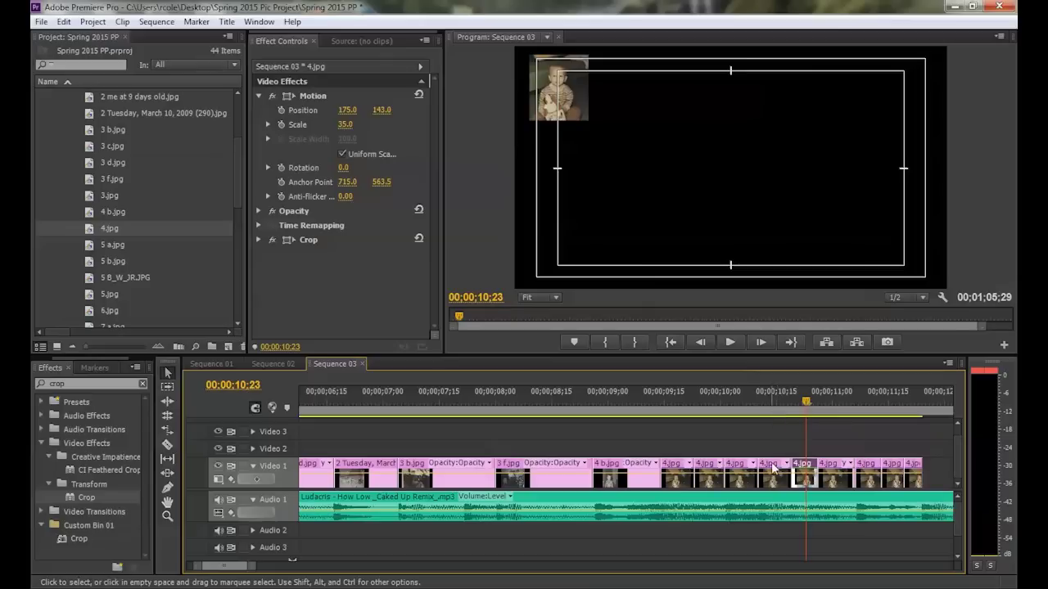
{"action": "left_click", "coordinate": [774, 471]}
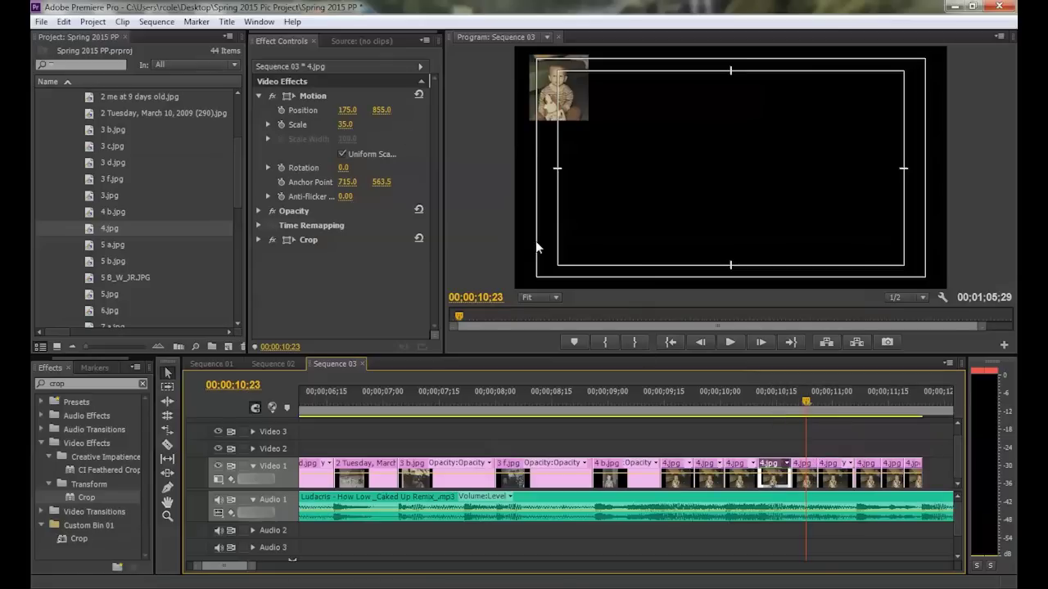
{"action": "left_click", "coordinate": [802, 466]}
{"action": "left_click", "coordinate": [384, 110]}
{"action": "type", "text": "8"}
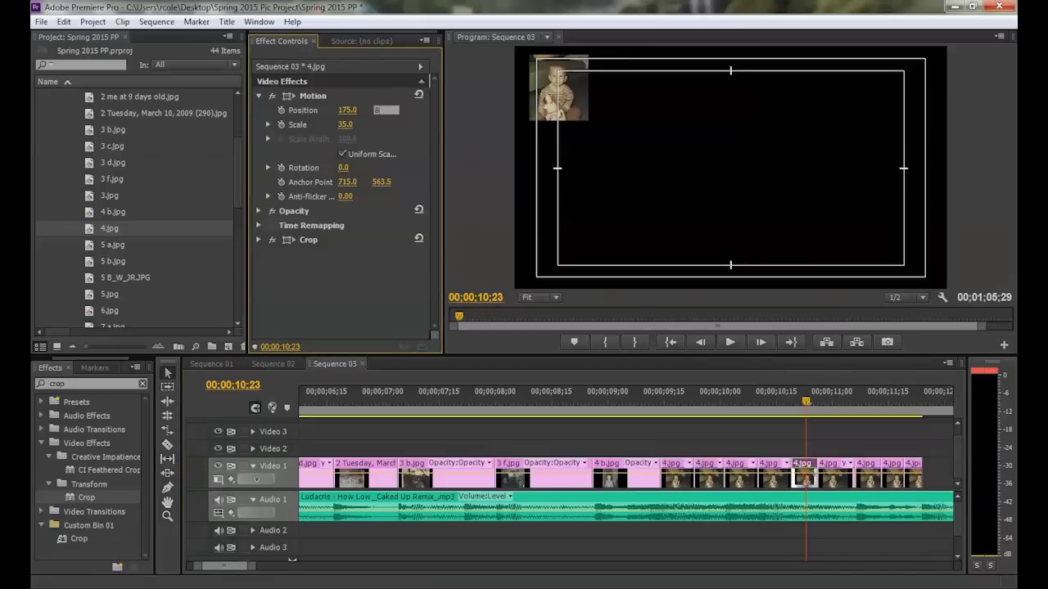
{"action": "type", "text": "55"}
{"action": "key", "text": "Return"}
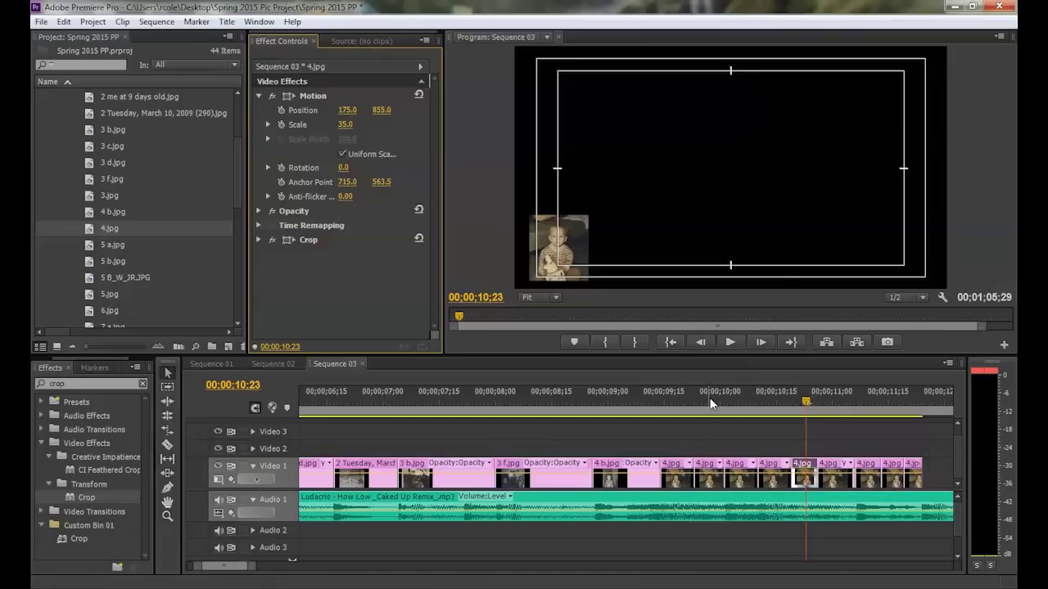
Step: Set the horizontal position of the fifth 4.jpg clip to 748, matching the second 4.jpg clip
{"action": "left_click", "coordinate": [709, 468]}
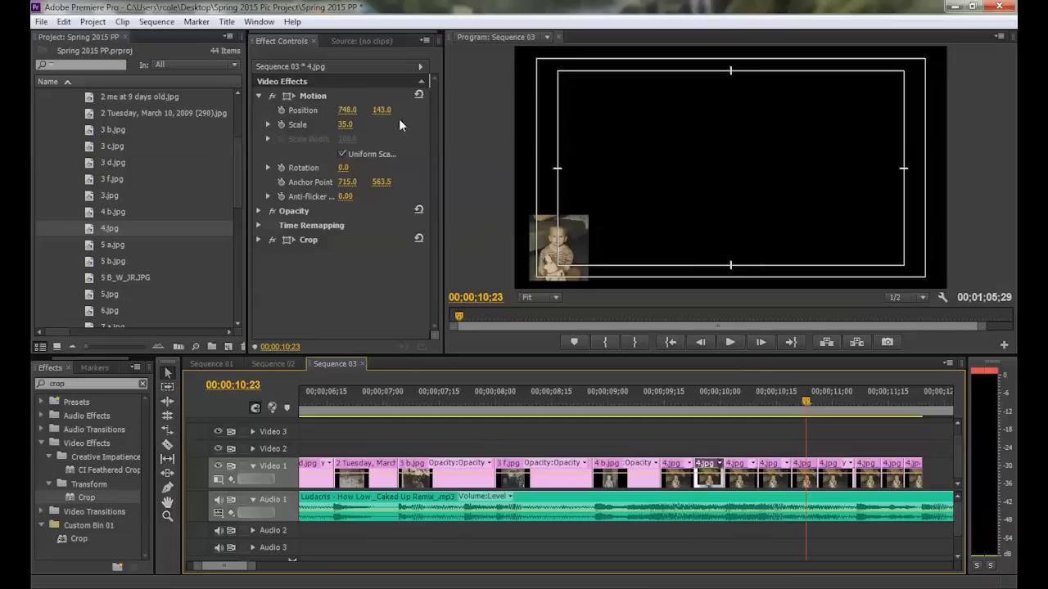
{"action": "left_click", "coordinate": [804, 473]}
{"action": "left_click", "coordinate": [348, 111]}
{"action": "type", "text": "7"}
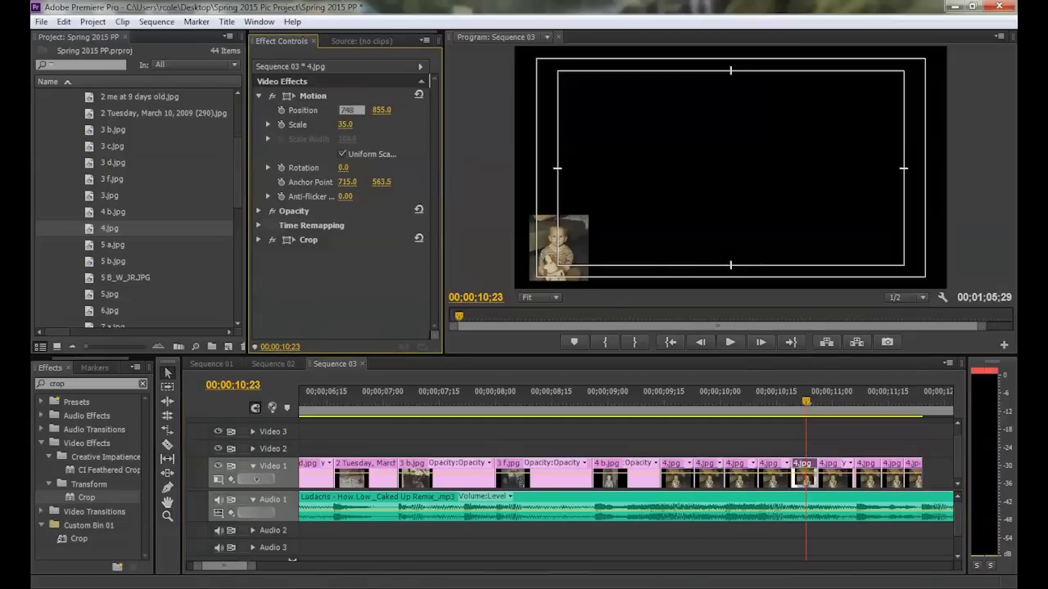
{"action": "left_click", "coordinate": [359, 298]}
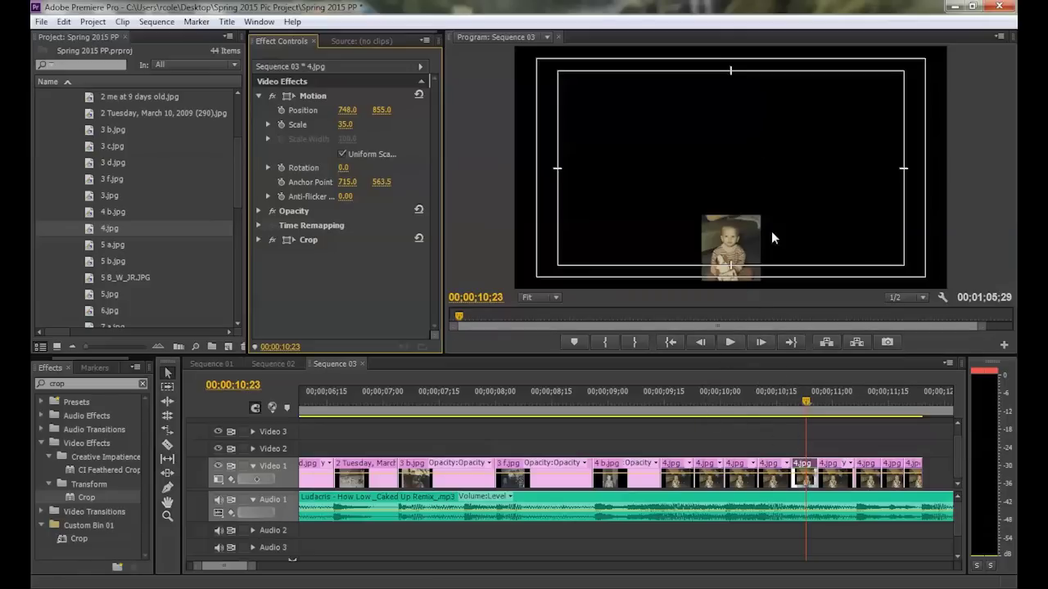
Step: Play back the repositioned 4.jpg clips to check their order across the frame, and return to the fifth clip
{"action": "left_click", "coordinate": [641, 400]}
{"action": "key", "text": "space"}
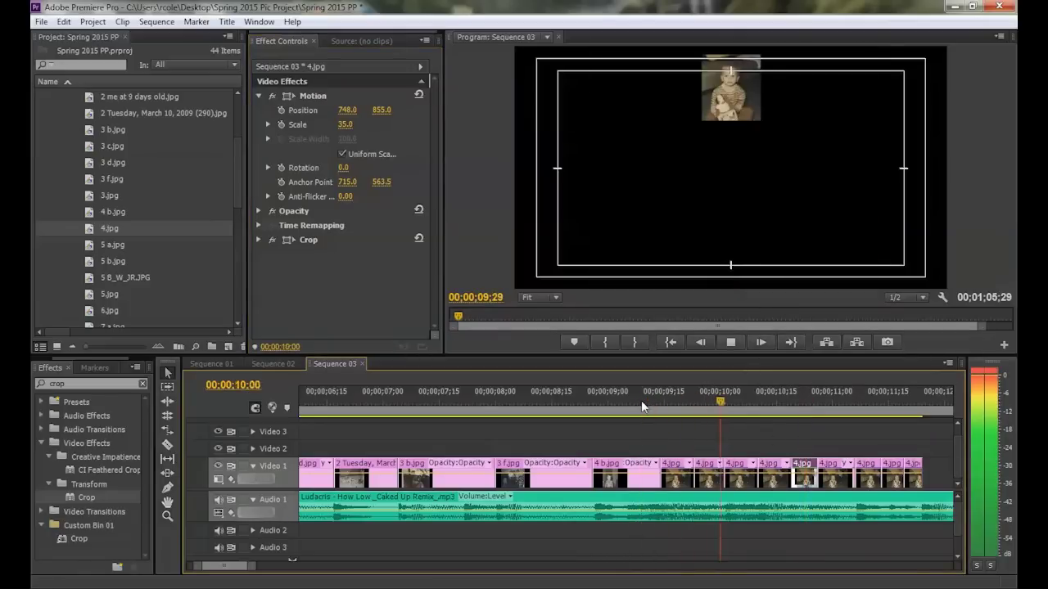
{"action": "key", "text": "space"}
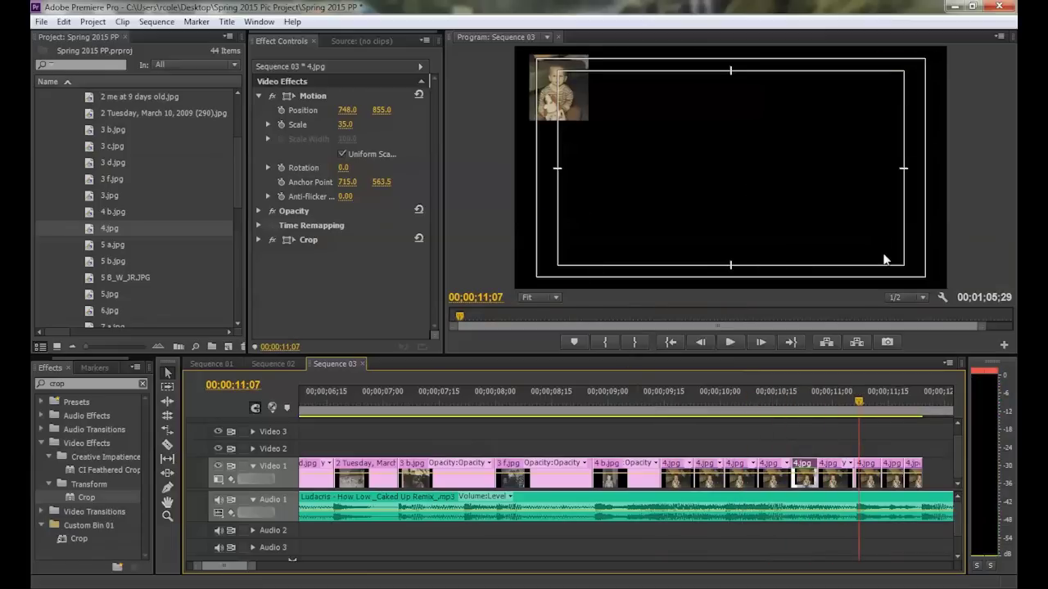
{"action": "left_click", "coordinate": [802, 393]}
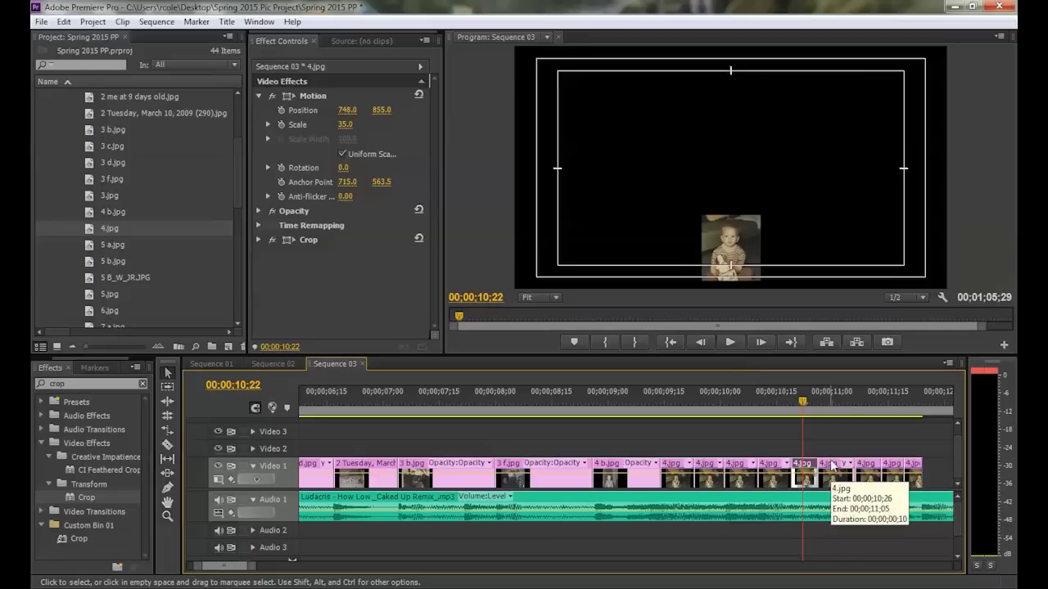
Step: Set the vertical position of the sixth 4.jpg clip on Video 1 to 855
{"action": "left_click", "coordinate": [834, 399]}
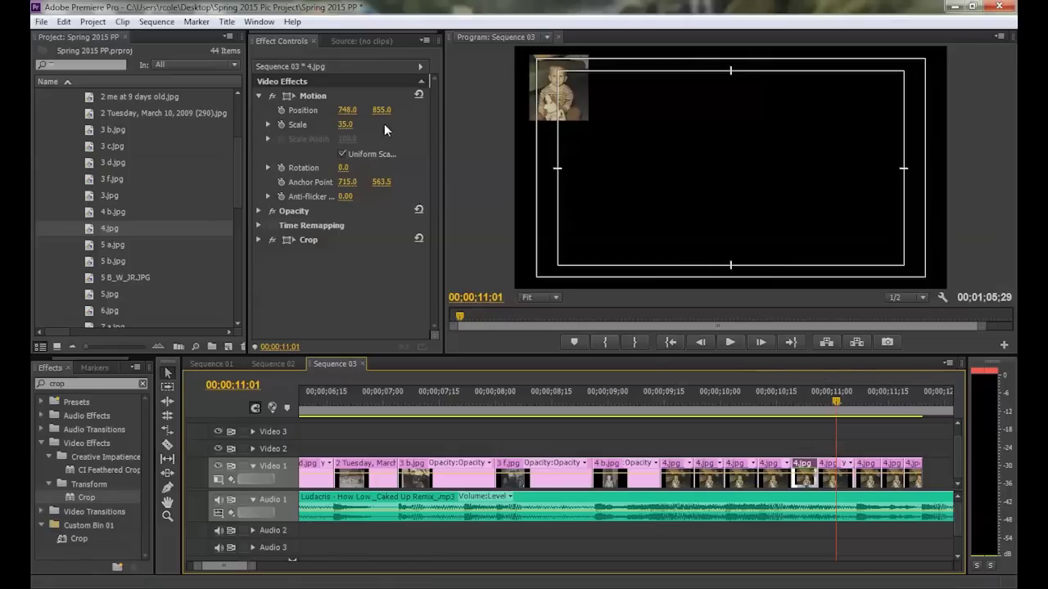
{"action": "left_click", "coordinate": [825, 470]}
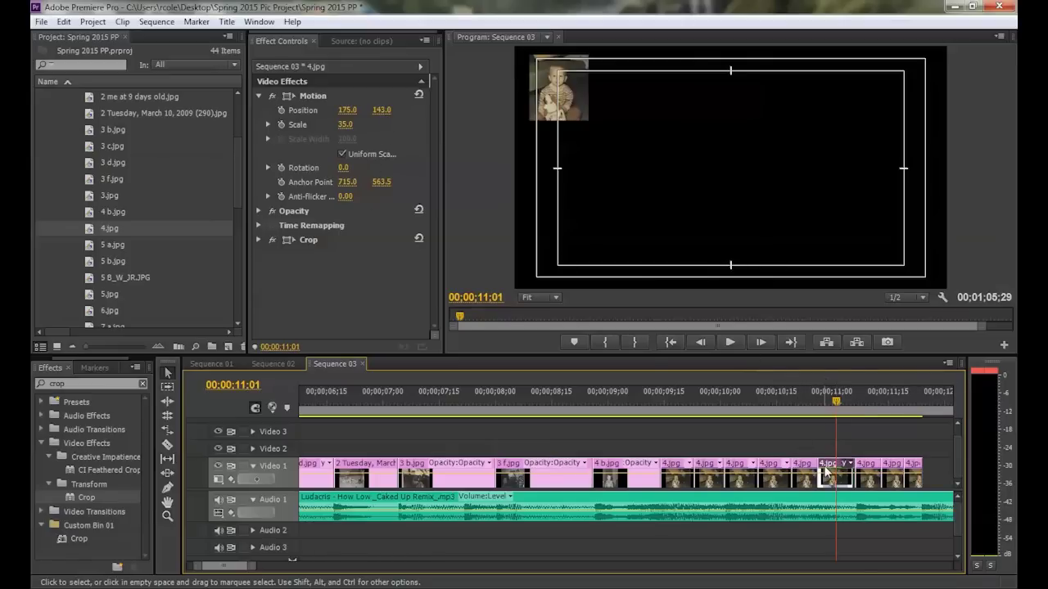
{"action": "left_click", "coordinate": [383, 110]}
{"action": "type", "text": "855"}
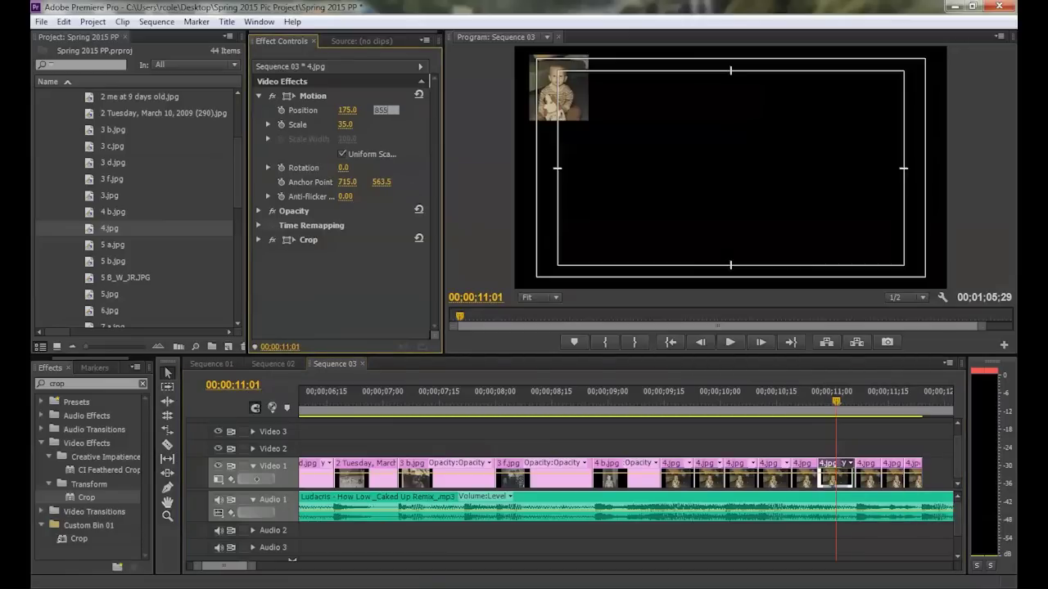
{"action": "key", "text": "Return"}
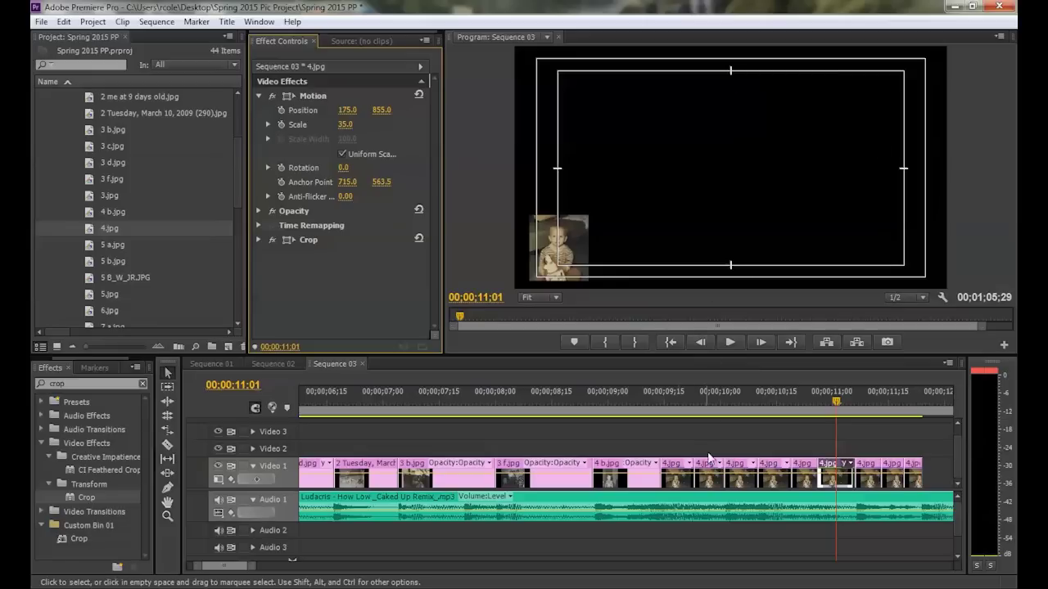
Step: Set the horizontal position of the sixth 4.jpg clip to 1328, matching the third 4.jpg clip
{"action": "left_click", "coordinate": [731, 401]}
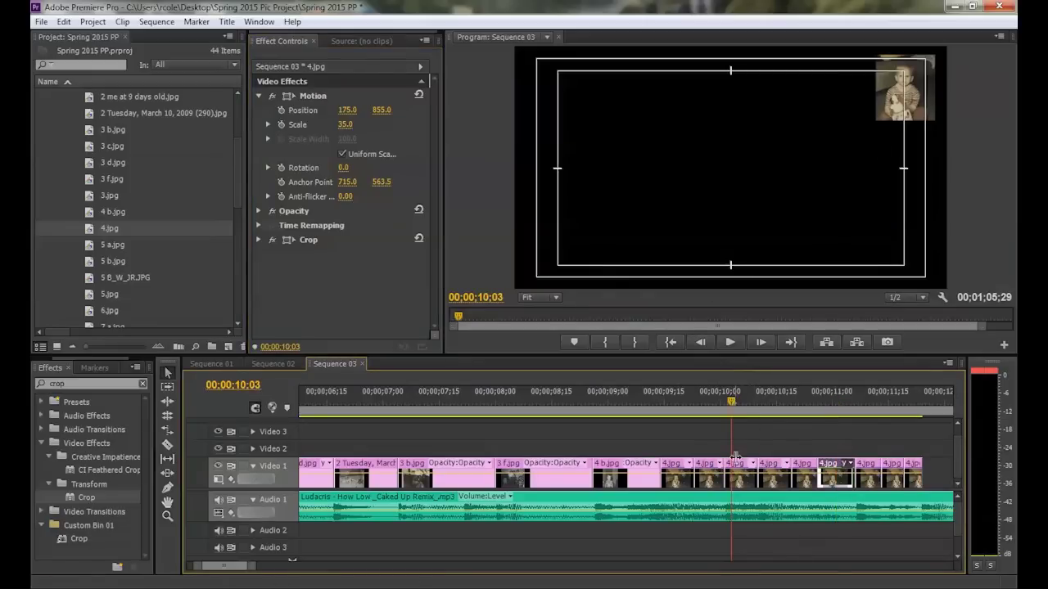
{"action": "left_click", "coordinate": [739, 470]}
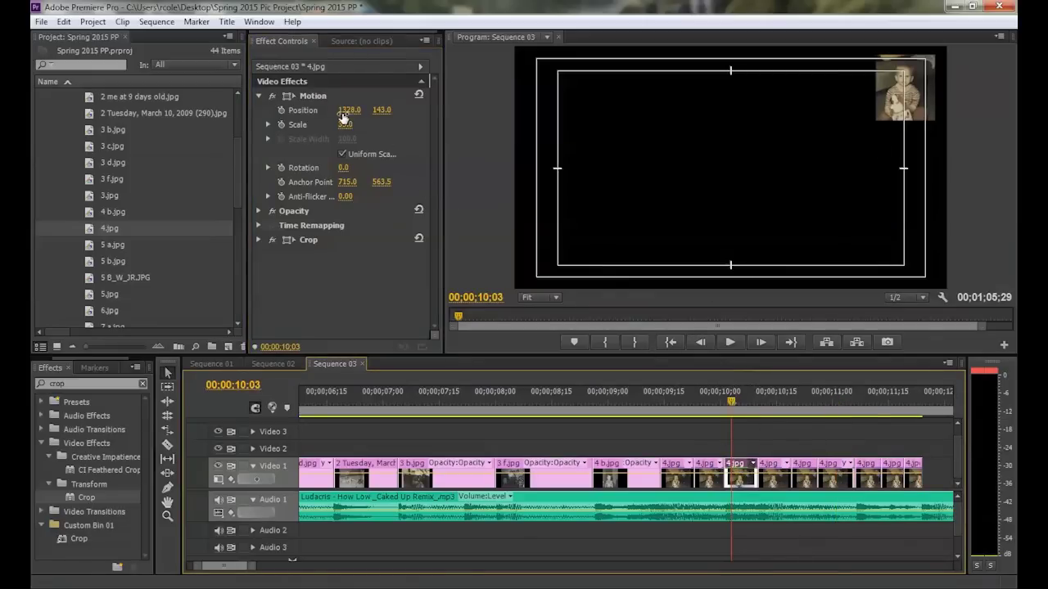
{"action": "left_click", "coordinate": [832, 395]}
{"action": "left_click", "coordinate": [836, 464]}
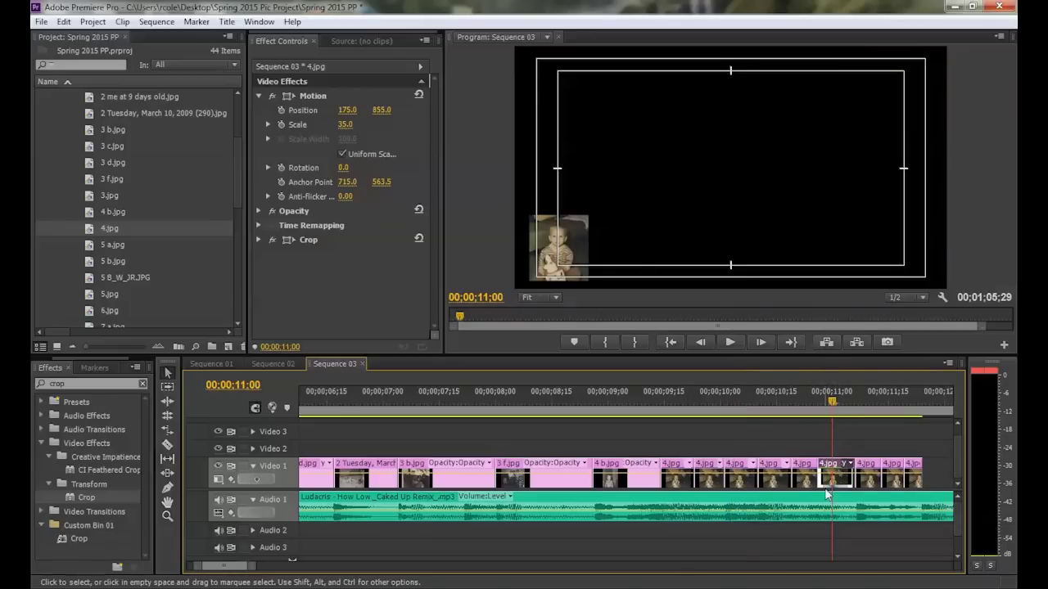
{"action": "left_click", "coordinate": [348, 112]}
{"action": "type", "text": "13"}
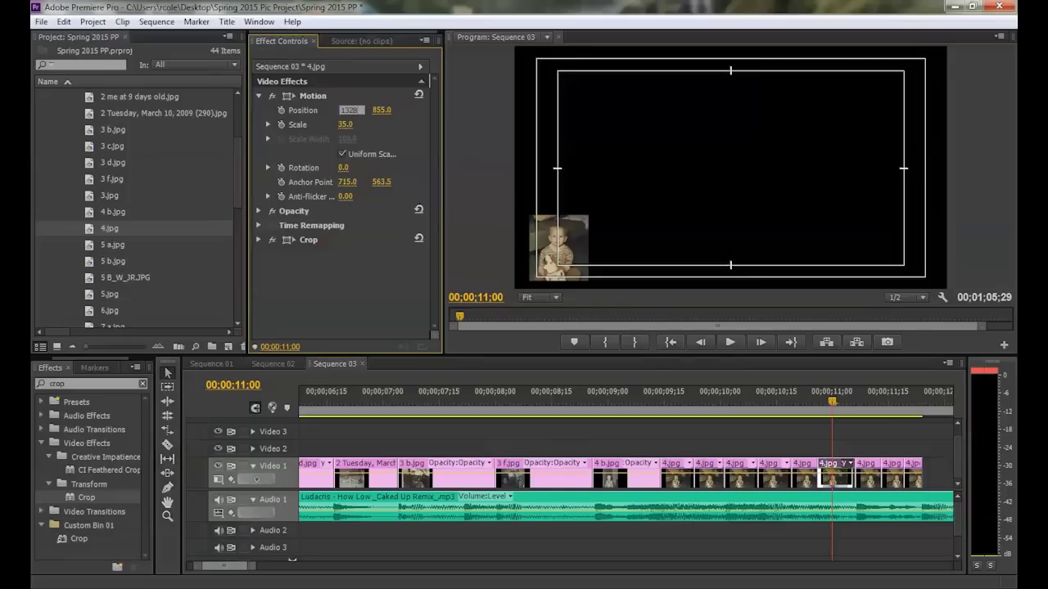
{"action": "type", "text": "28"}
{"action": "key", "text": "Return"}
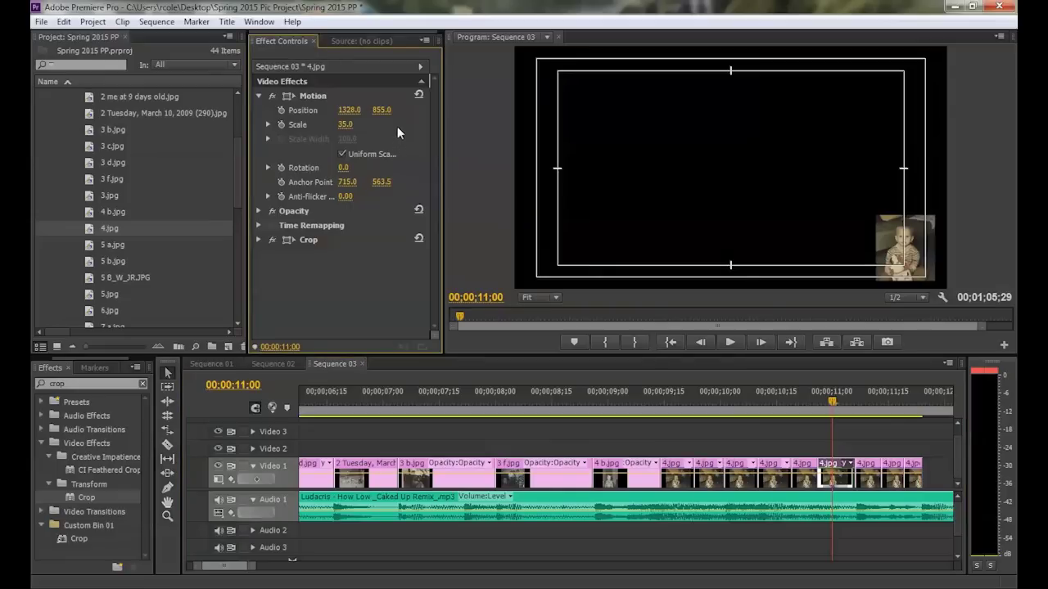
Step: Play back Sequence 03 from 00;00;09;02 to review the placement of the six repositioned 4.jpg clips
{"action": "left_click", "coordinate": [614, 393]}
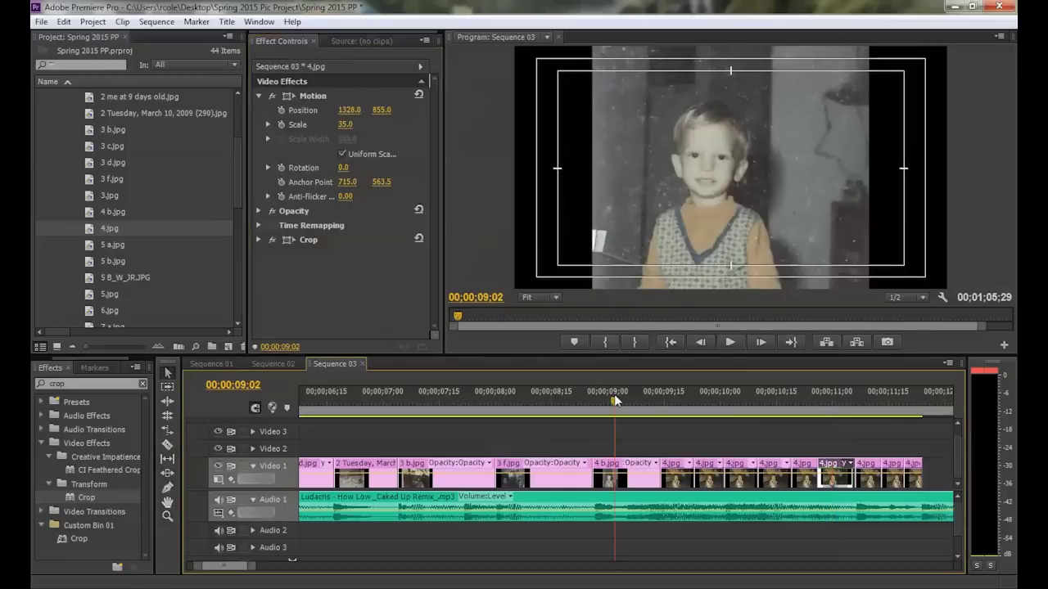
{"action": "key", "text": "space"}
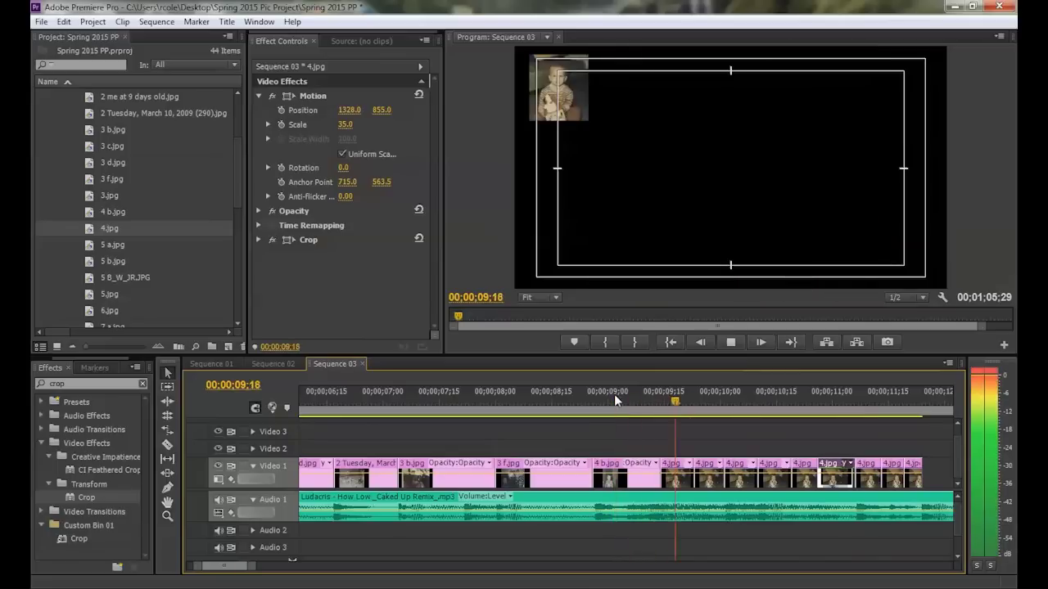
{"action": "key", "text": "space"}
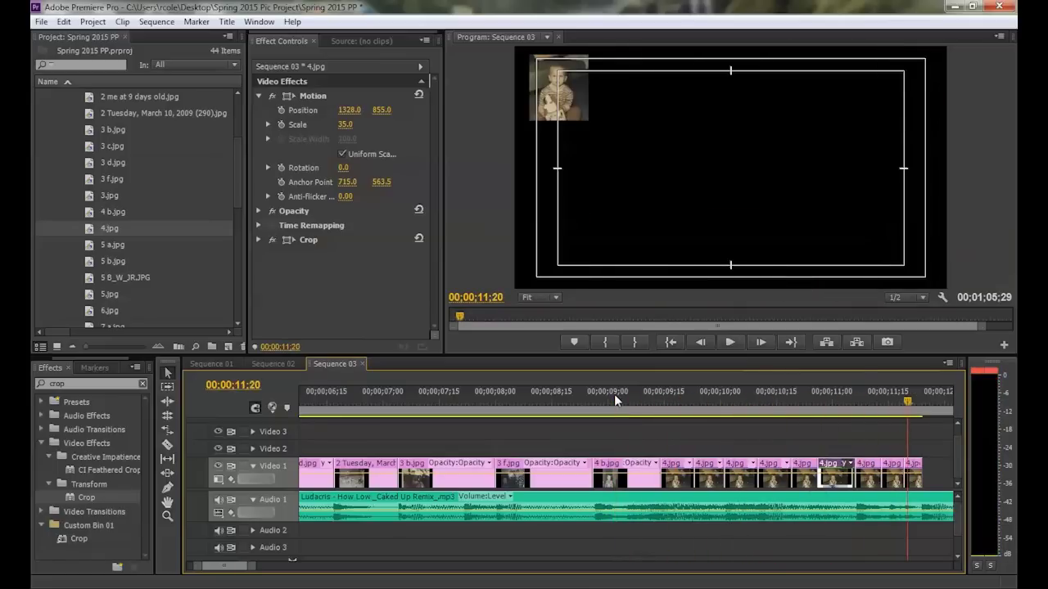
Step: Play back the matching 4.jpg section of Sequence 01 for comparison, and return to Sequence 03
{"action": "left_click", "coordinate": [214, 364]}
{"action": "left_click_drag", "start_coordinate": [295, 566], "coordinate": [257, 570]}
{"action": "key", "text": "space"}
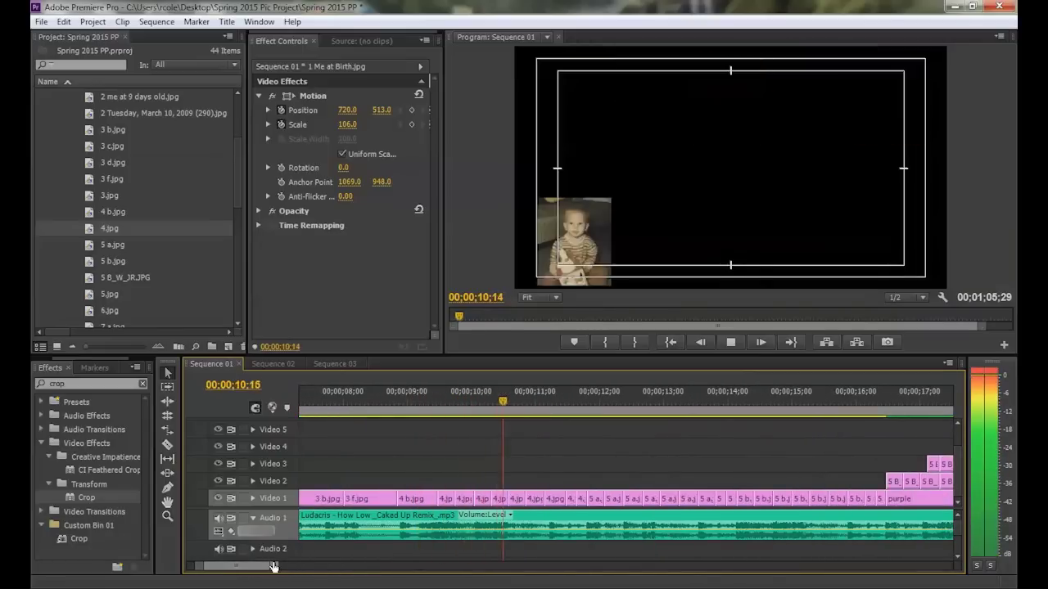
{"action": "key", "text": "space"}
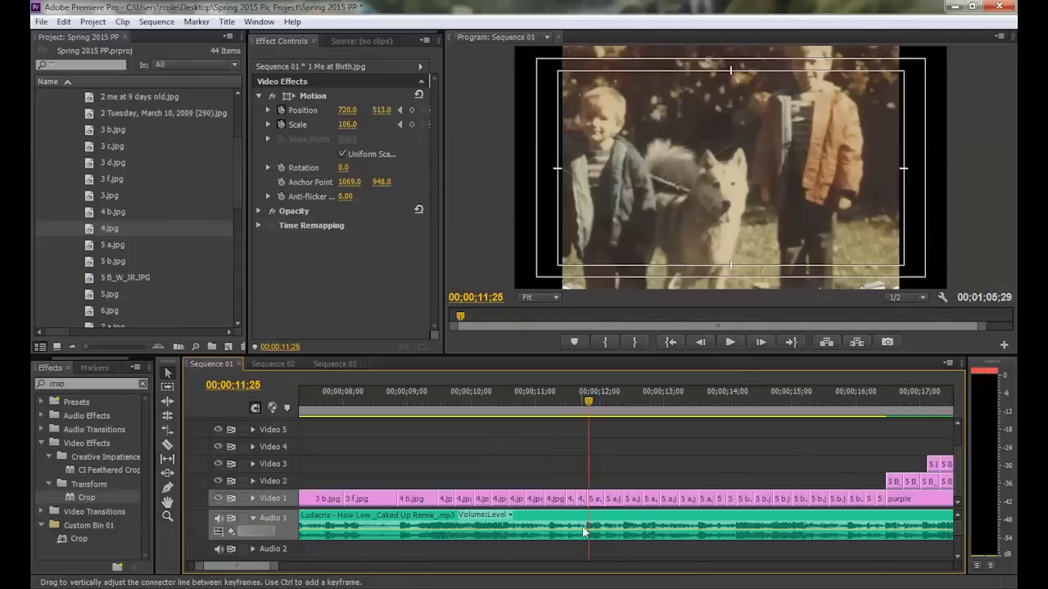
{"action": "left_click", "coordinate": [326, 364]}
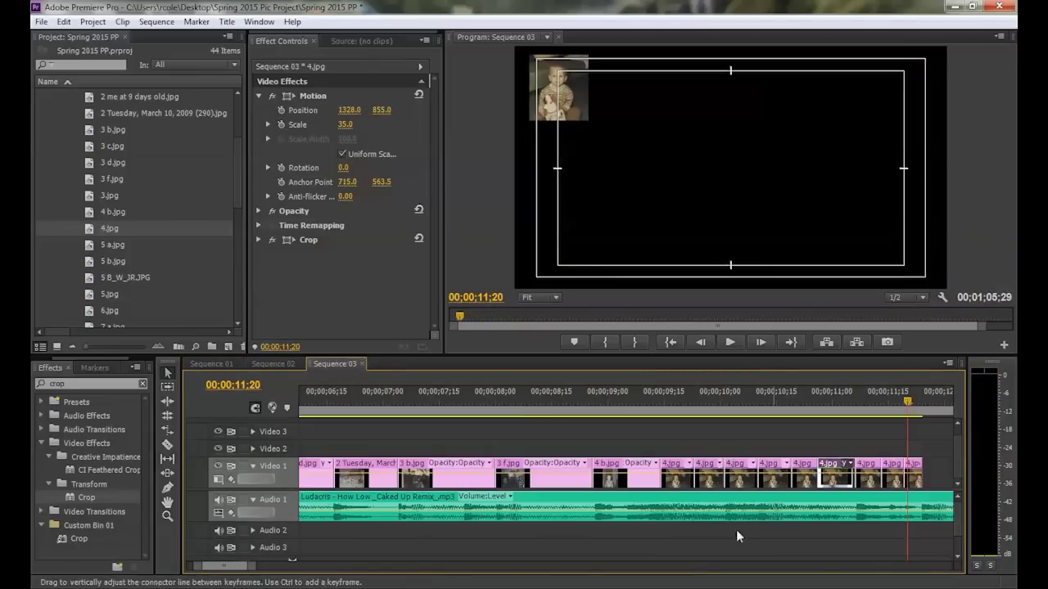
Step: Set the horizontal position of the seventh 4.jpg clip to 748, matching the fifth 4.jpg clip
{"action": "left_click_drag", "start_coordinate": [239, 570], "coordinate": [236, 571]}
{"action": "left_click_drag", "start_coordinate": [459, 398], "coordinate": [527, 396]}
{"action": "left_click", "coordinate": [531, 476]}
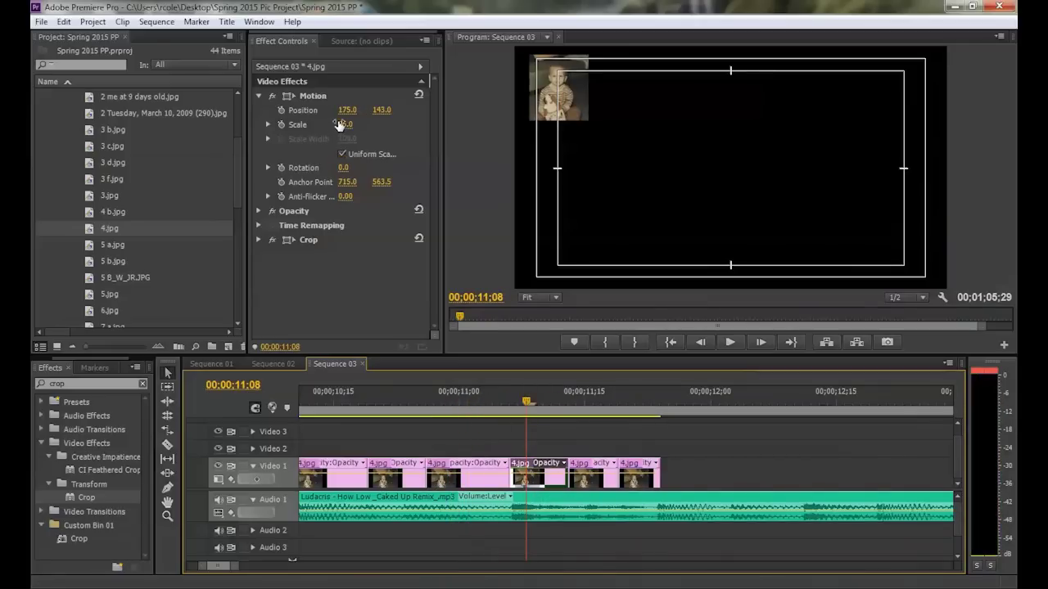
{"action": "left_click_drag", "start_coordinate": [347, 111], "coordinate": [783, 111]}
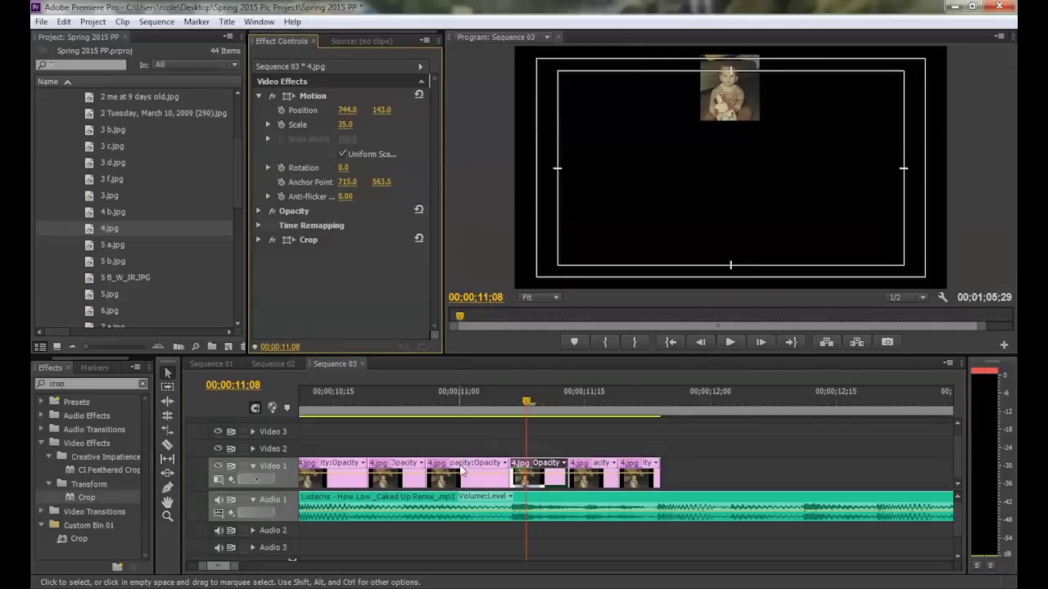
{"action": "left_click", "coordinate": [387, 472]}
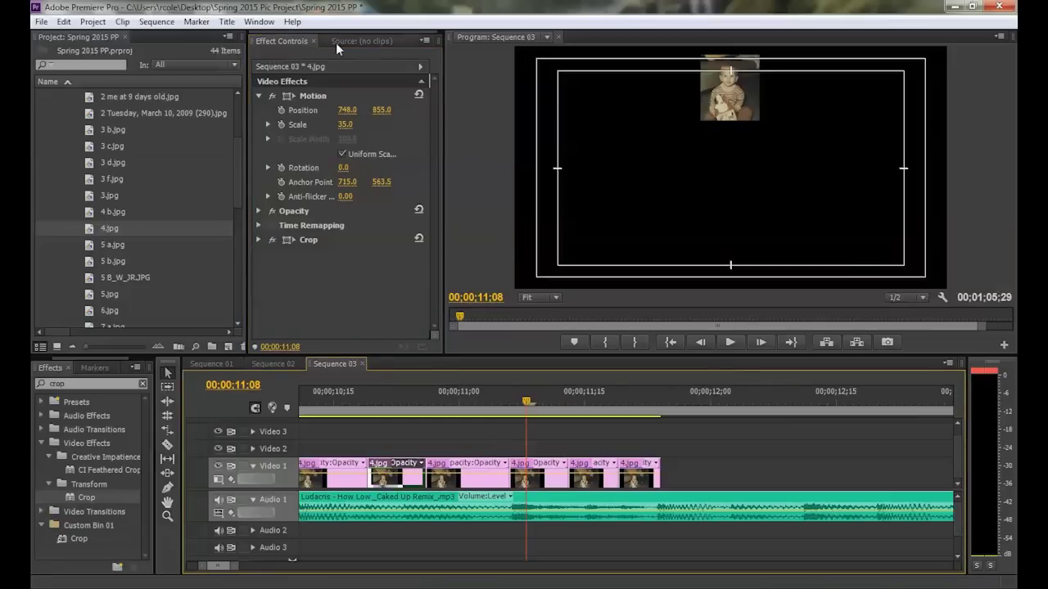
{"action": "left_click", "coordinate": [541, 464]}
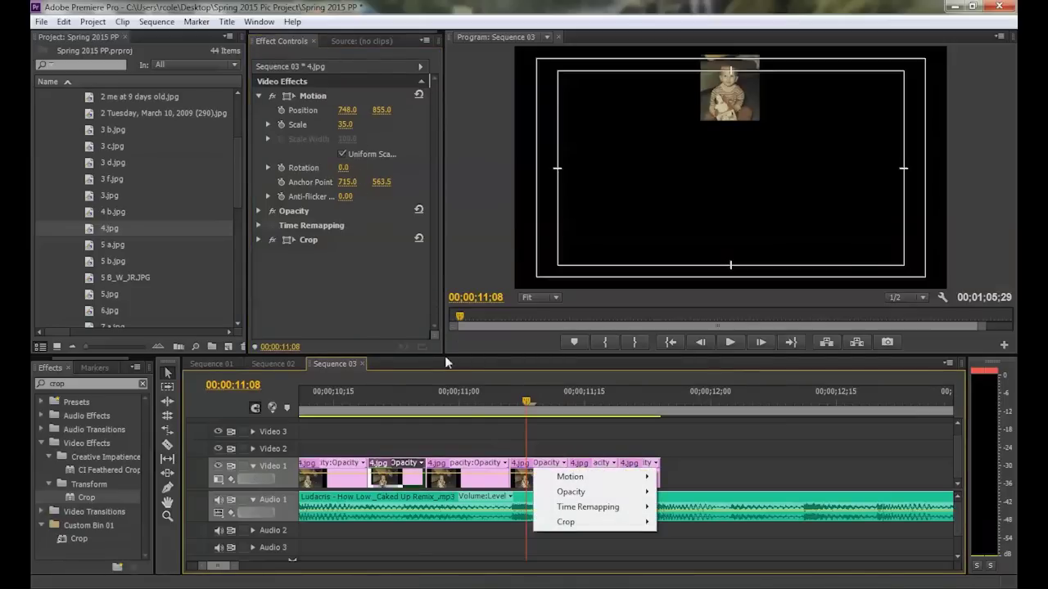
{"action": "left_click", "coordinate": [521, 475]}
{"action": "left_click", "coordinate": [350, 110]}
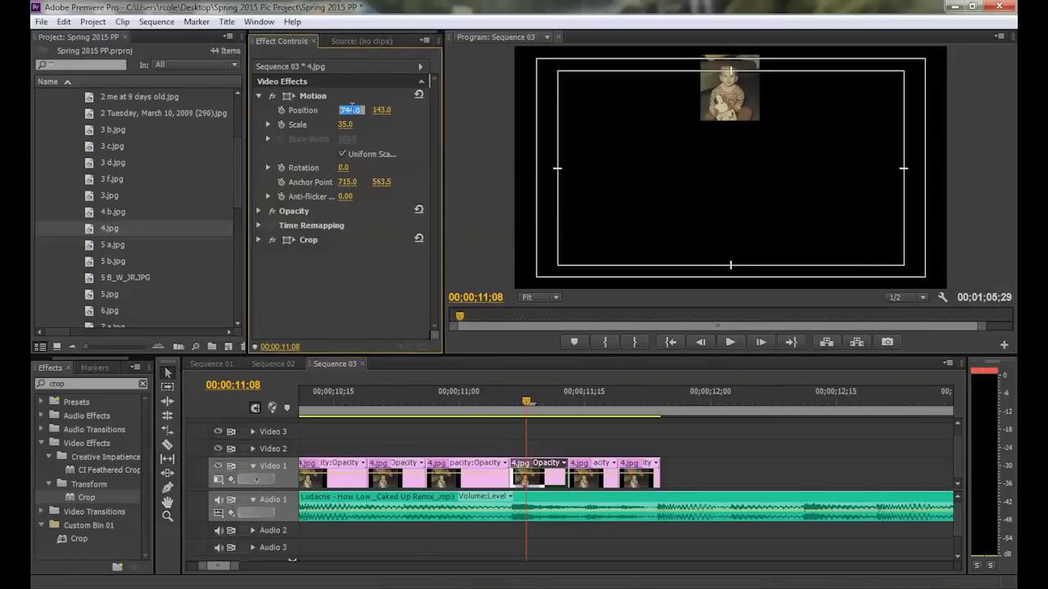
{"action": "type", "text": "748"}
{"action": "key", "text": "Return"}
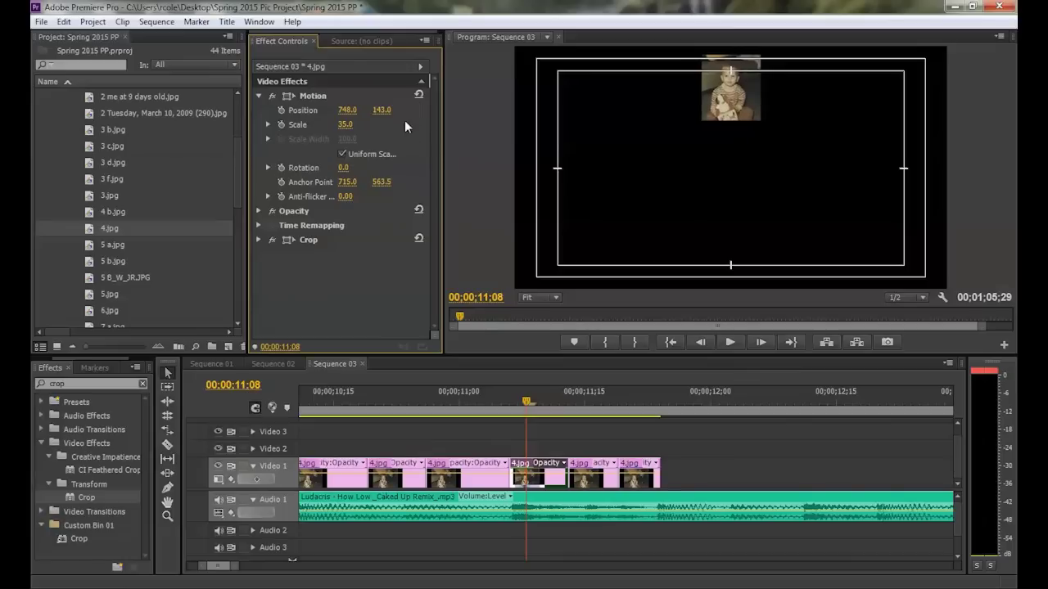
Step: Set the vertical position of the seventh 4.jpg clip to 513, near the middle of the frame
{"action": "left_click_drag", "start_coordinate": [381, 110], "coordinate": [692, 109]}
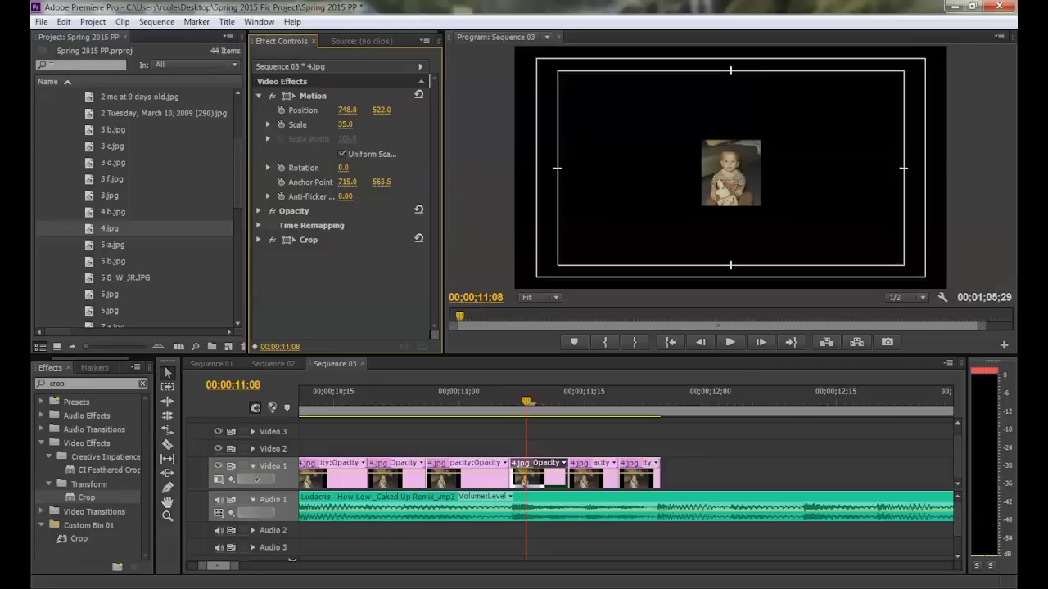
{"action": "left_click_drag", "start_coordinate": [381, 110], "coordinate": [375, 109]}
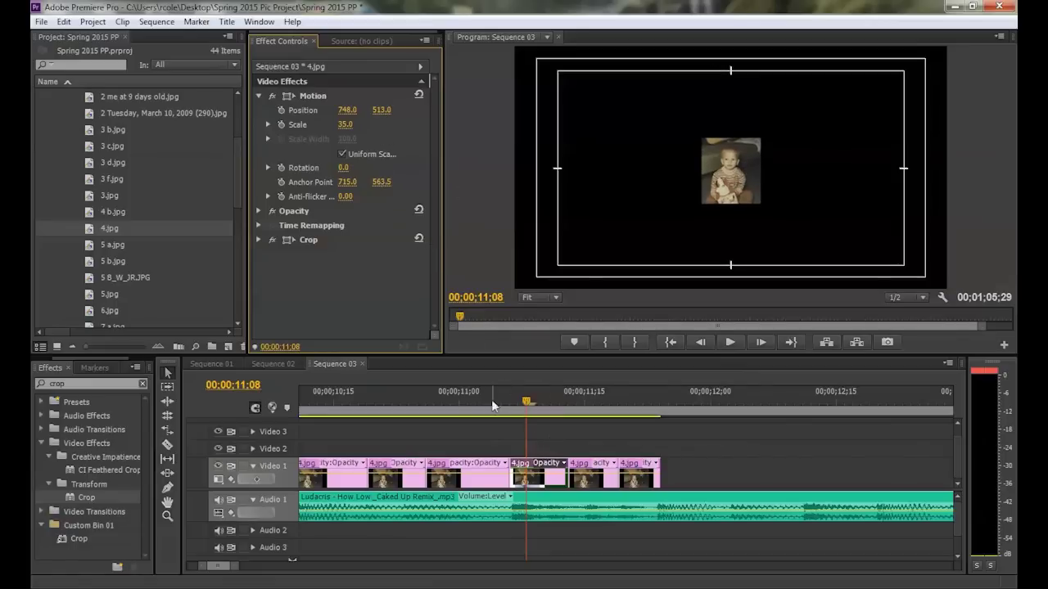
{"action": "left_click", "coordinate": [450, 407]}
{"action": "left_click_drag", "start_coordinate": [449, 406], "coordinate": [550, 401]}
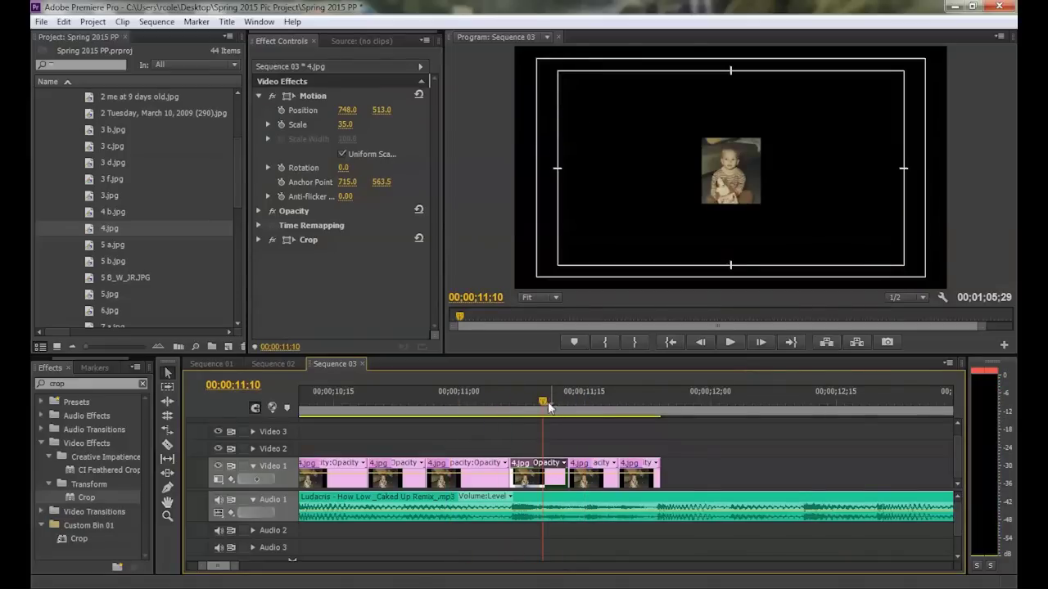
Step: Copy the seventh 4.jpg clip and paste its attributes onto the eighth and ninth 4.jpg clips
{"action": "right_click", "coordinate": [535, 474]}
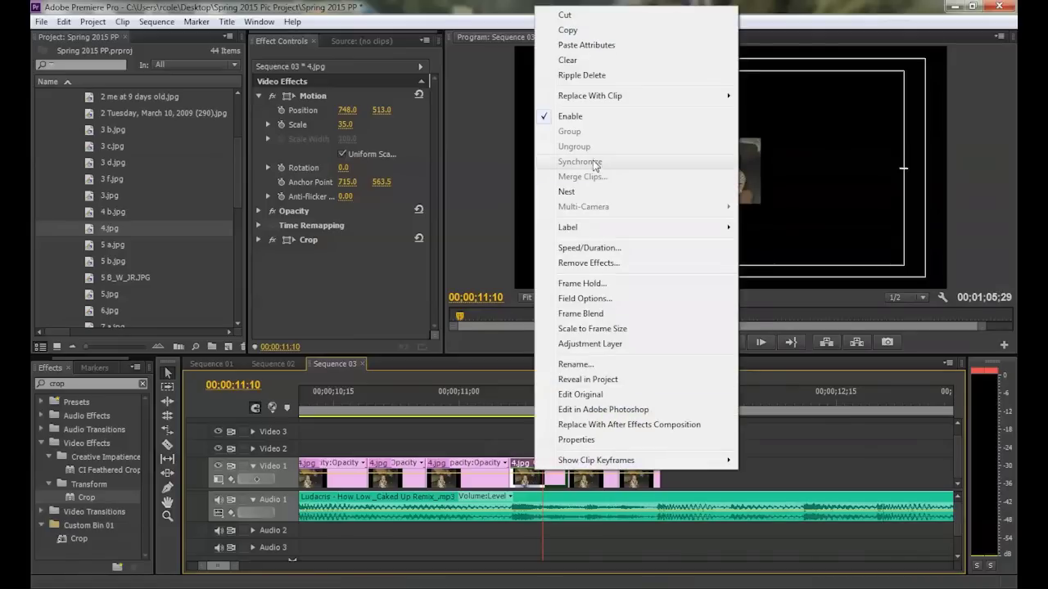
{"action": "left_click", "coordinate": [589, 45]}
{"action": "left_click_drag", "start_coordinate": [587, 441], "coordinate": [634, 464]}
{"action": "right_click", "coordinate": [634, 465]}
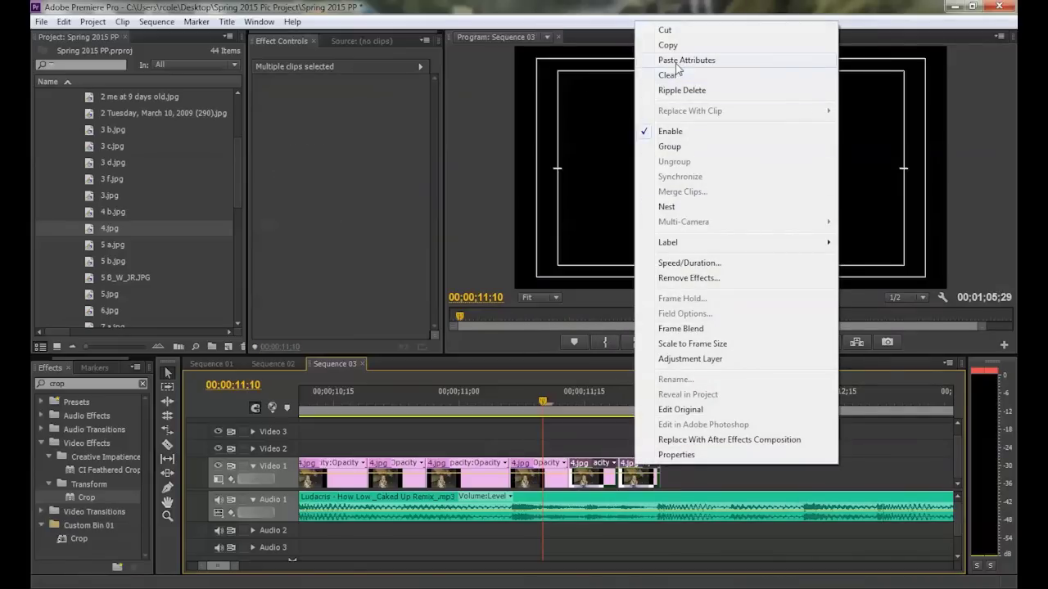
{"action": "left_click", "coordinate": [678, 61]}
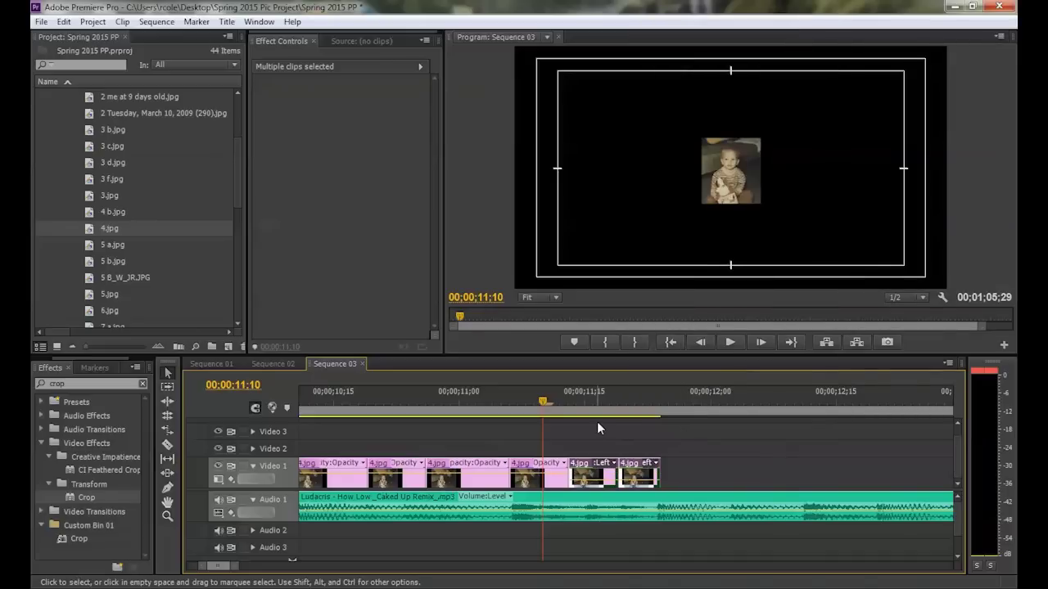
{"action": "right_click", "coordinate": [592, 466]}
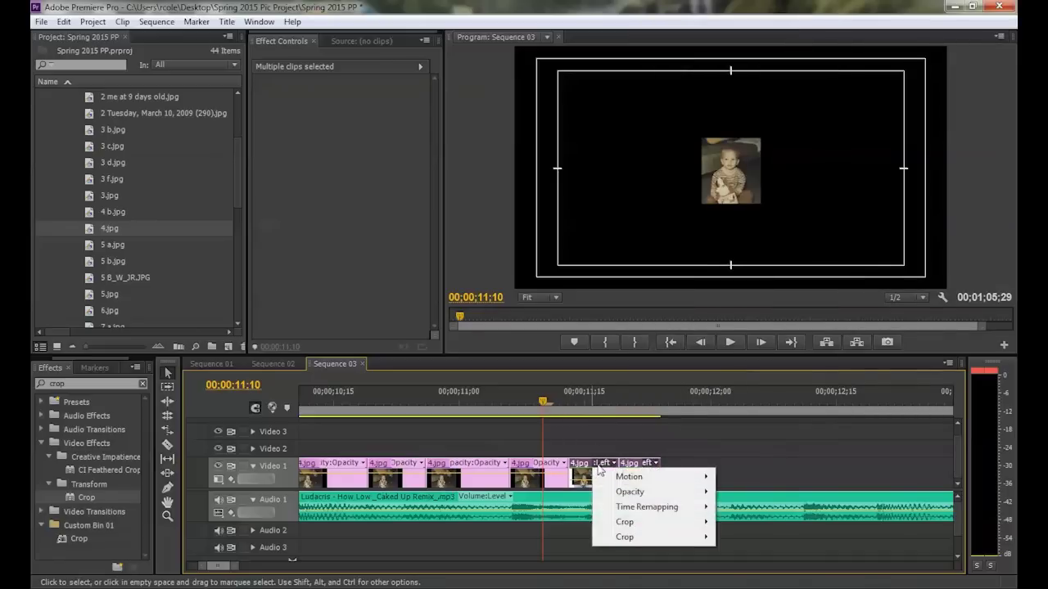
{"action": "left_click", "coordinate": [659, 424]}
{"action": "left_click", "coordinate": [568, 448]}
{"action": "left_click_drag", "start_coordinate": [552, 406], "coordinate": [610, 408]}
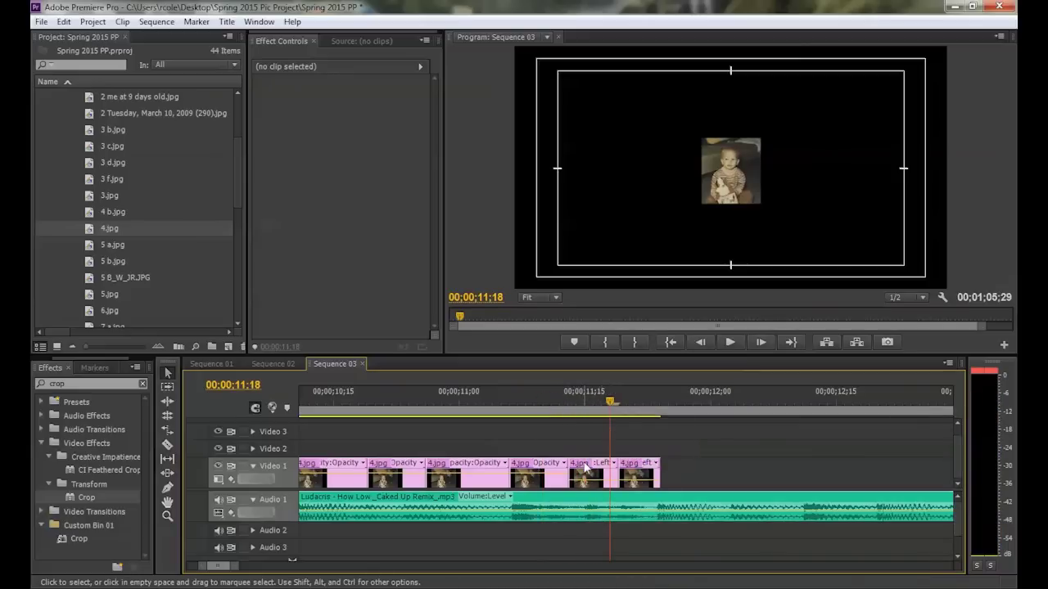
{"action": "left_click", "coordinate": [637, 475]}
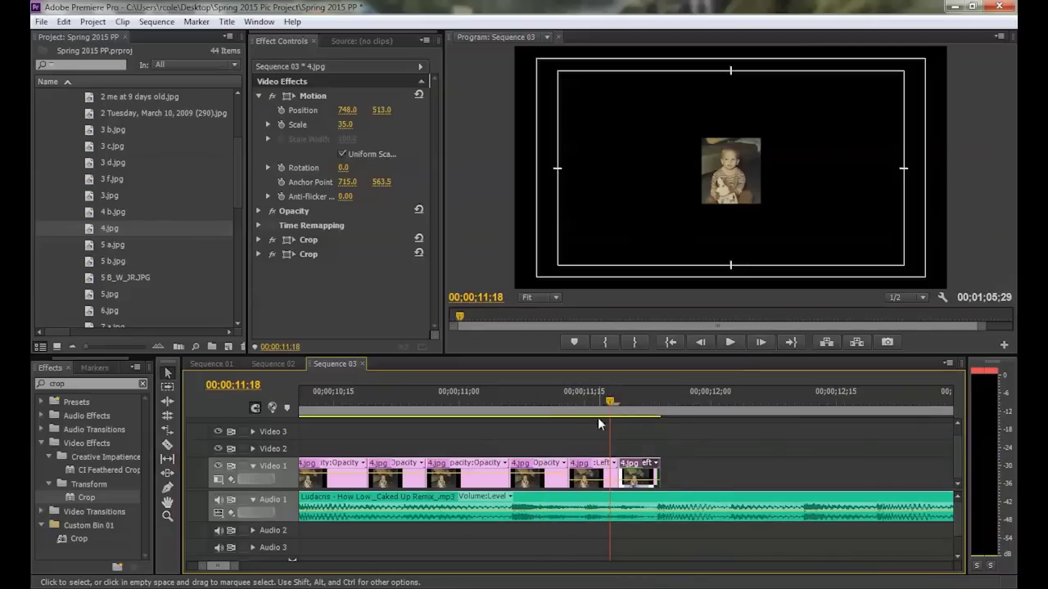
Step: Scale the eighth 4.jpg clip to 60 and set its position to 771, 462
{"action": "left_click_drag", "start_coordinate": [494, 407], "coordinate": [582, 404]}
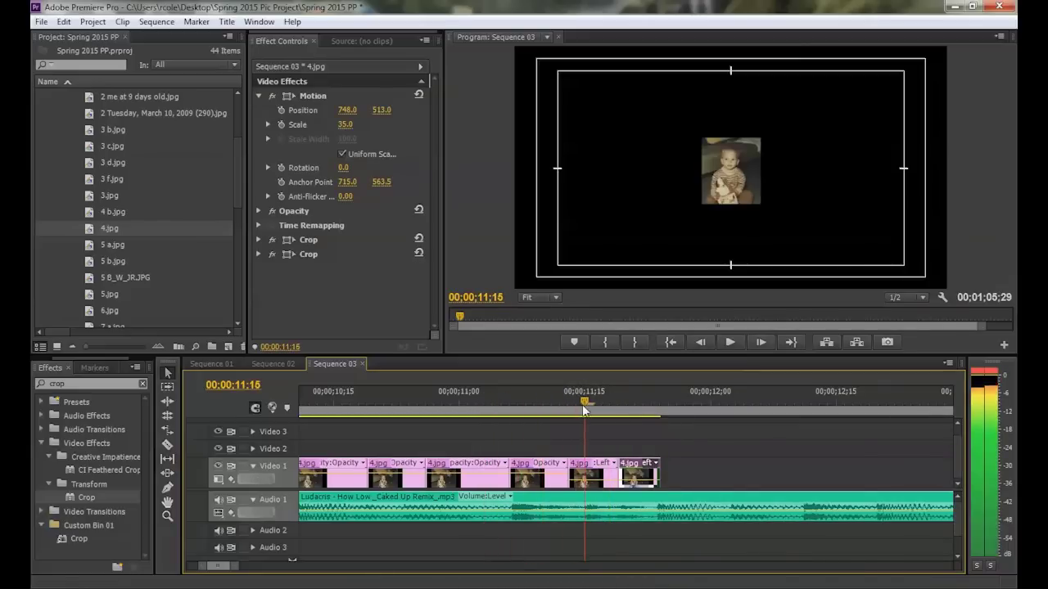
{"action": "left_click", "coordinate": [587, 473]}
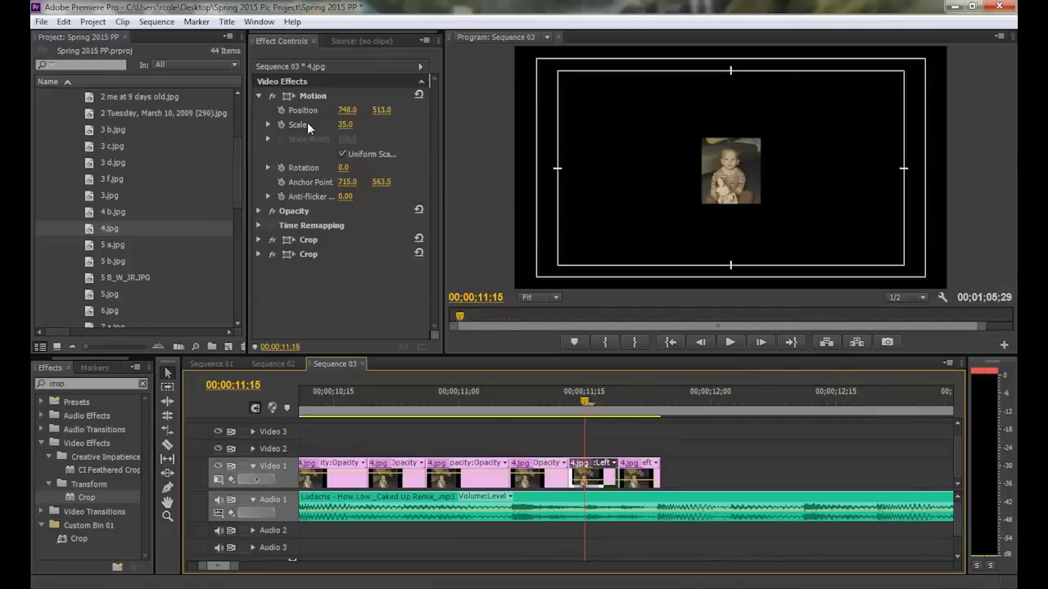
{"action": "left_click_drag", "start_coordinate": [344, 129], "coordinate": [365, 130]}
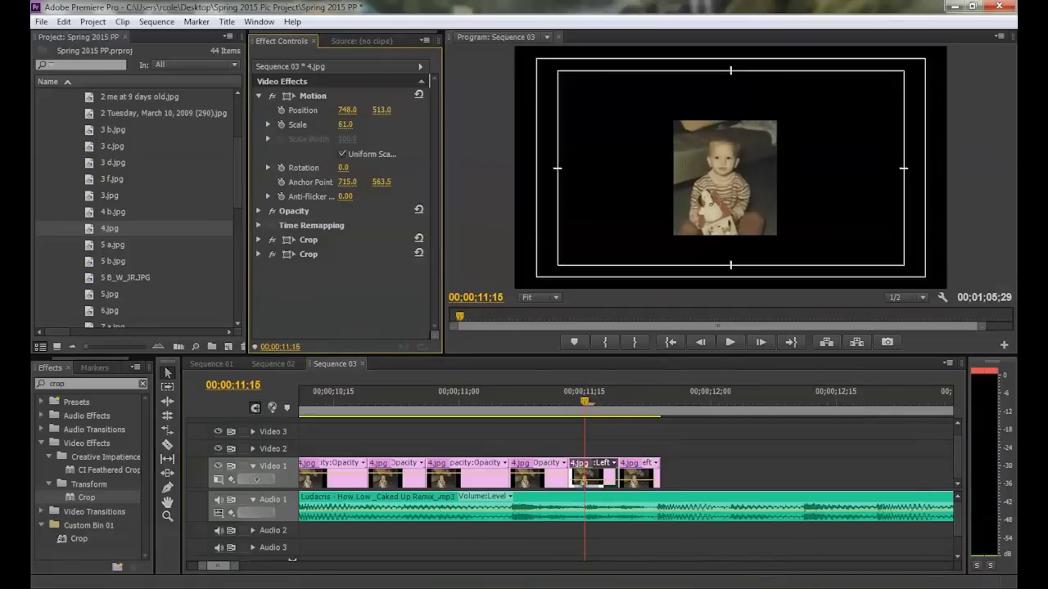
{"action": "left_click_drag", "start_coordinate": [365, 130], "coordinate": [363, 129]}
{"action": "left_click", "coordinate": [355, 124]}
{"action": "type", "text": "60"}
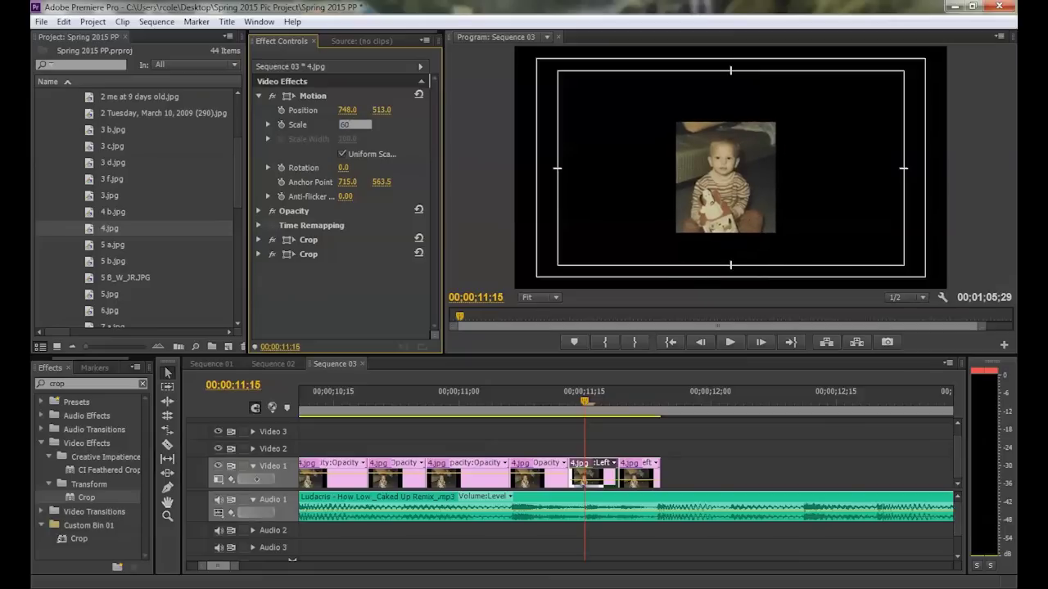
{"action": "left_click", "coordinate": [392, 131]}
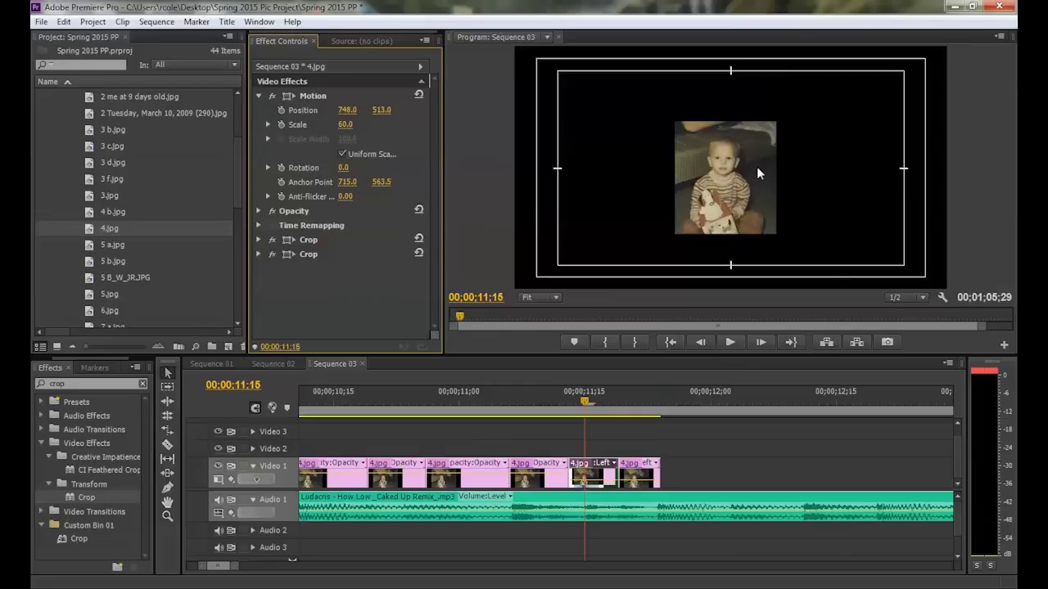
{"action": "mouse_move", "coordinate": [347, 110]}
{"action": "left_mouse_down"}
{"action": "mouse_move", "coordinate": [381, 111]}
{"action": "mouse_move", "coordinate": [347, 110]}
{"action": "left_mouse_up"}
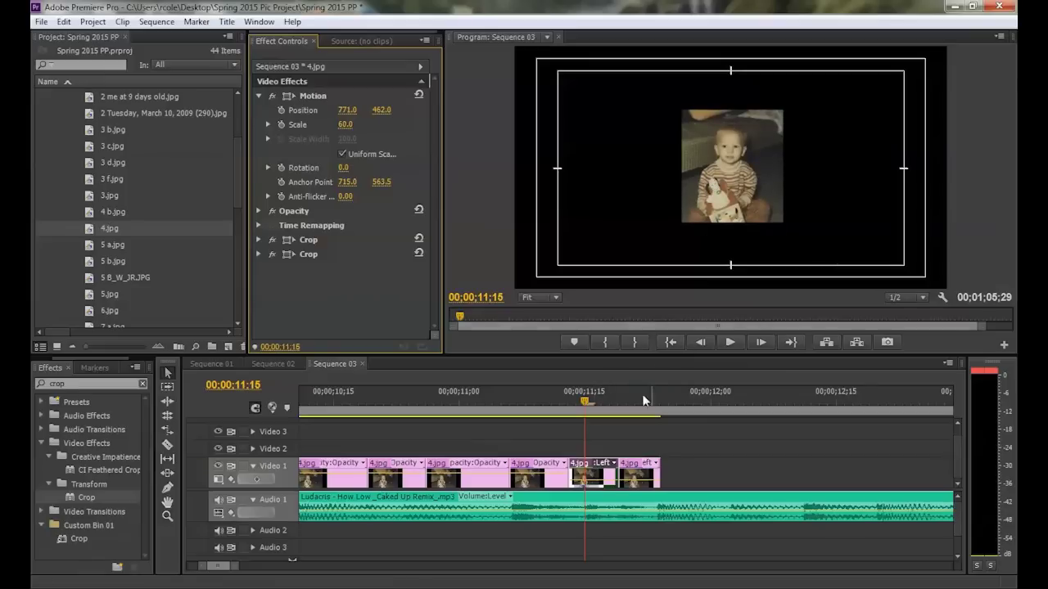
Step: Set the scale of the ninth and last 4.jpg clip to 90
{"action": "left_click_drag", "start_coordinate": [492, 394], "coordinate": [634, 397]}
{"action": "left_click", "coordinate": [639, 476]}
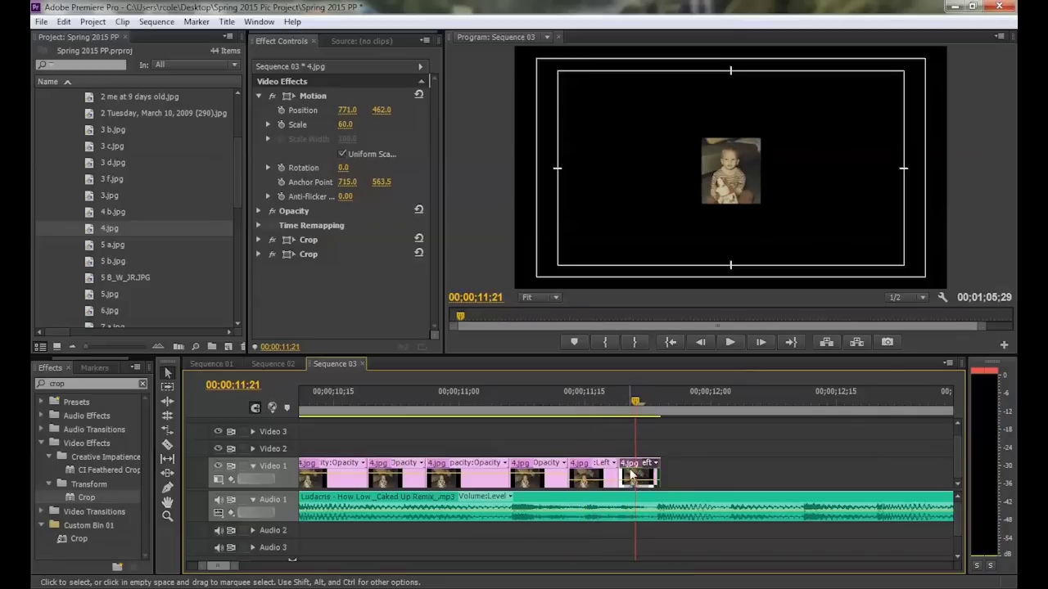
{"action": "left_click_drag", "start_coordinate": [350, 126], "coordinate": [395, 126]}
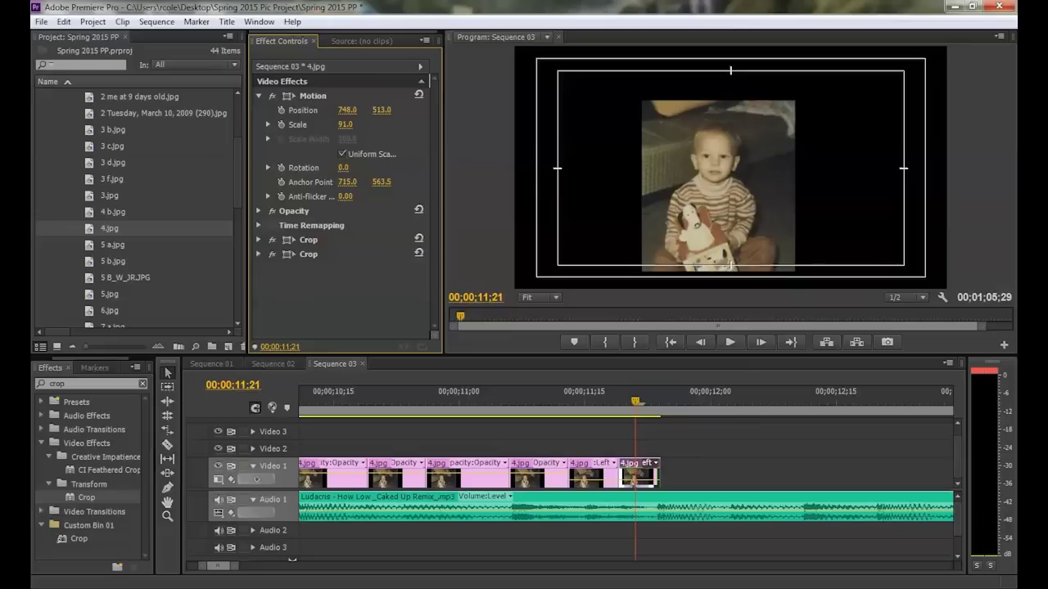
{"action": "left_click_drag", "start_coordinate": [395, 126], "coordinate": [392, 126]}
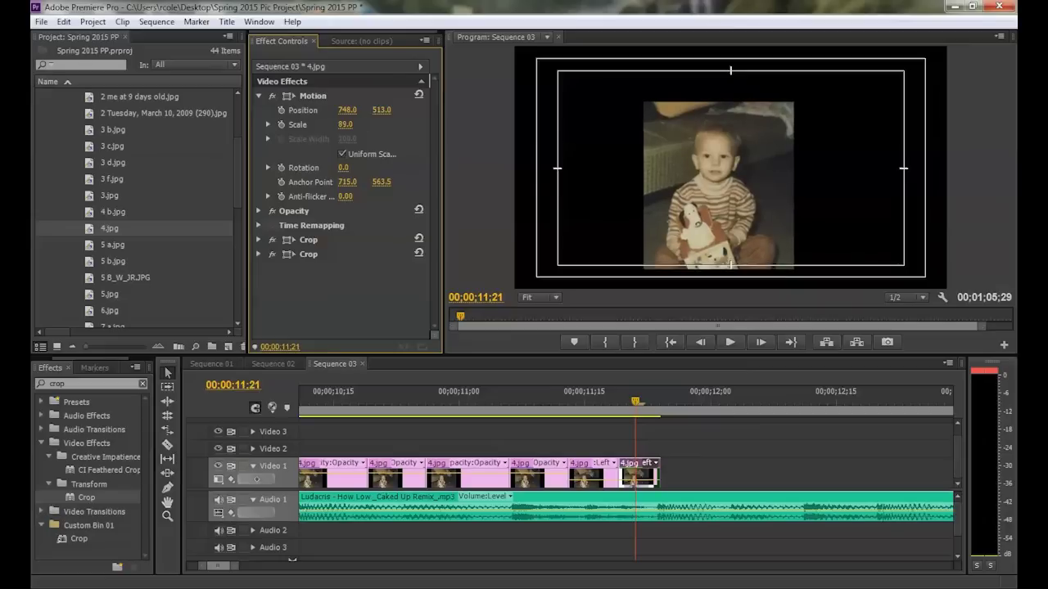
{"action": "left_click", "coordinate": [350, 126]}
{"action": "type", "text": "90"}
{"action": "key", "text": "Return"}
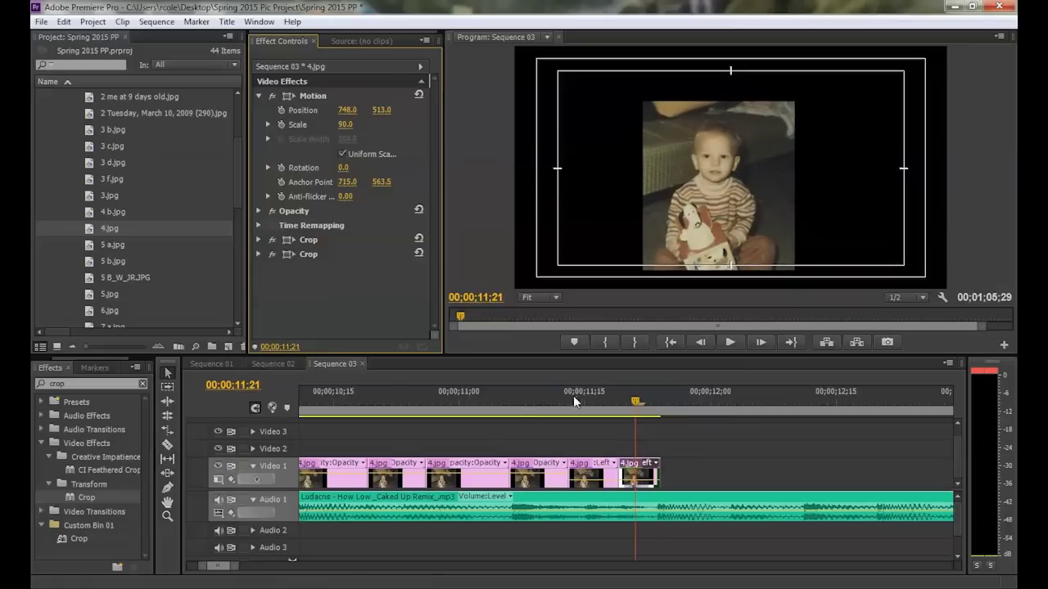
Step: Play back the last clips, and set the position of the ninth 4.jpg clip to 785, 445
{"action": "left_click", "coordinate": [491, 399]}
{"action": "key", "text": "space"}
{"action": "key", "text": "space"}
{"action": "left_click_drag", "start_coordinate": [596, 399], "coordinate": [636, 393]}
{"action": "mouse_move", "coordinate": [347, 111]}
{"action": "left_mouse_down"}
{"action": "mouse_move", "coordinate": [324, 110]}
{"action": "mouse_move", "coordinate": [377, 110]}
{"action": "mouse_move", "coordinate": [329, 111]}
{"action": "left_mouse_up"}
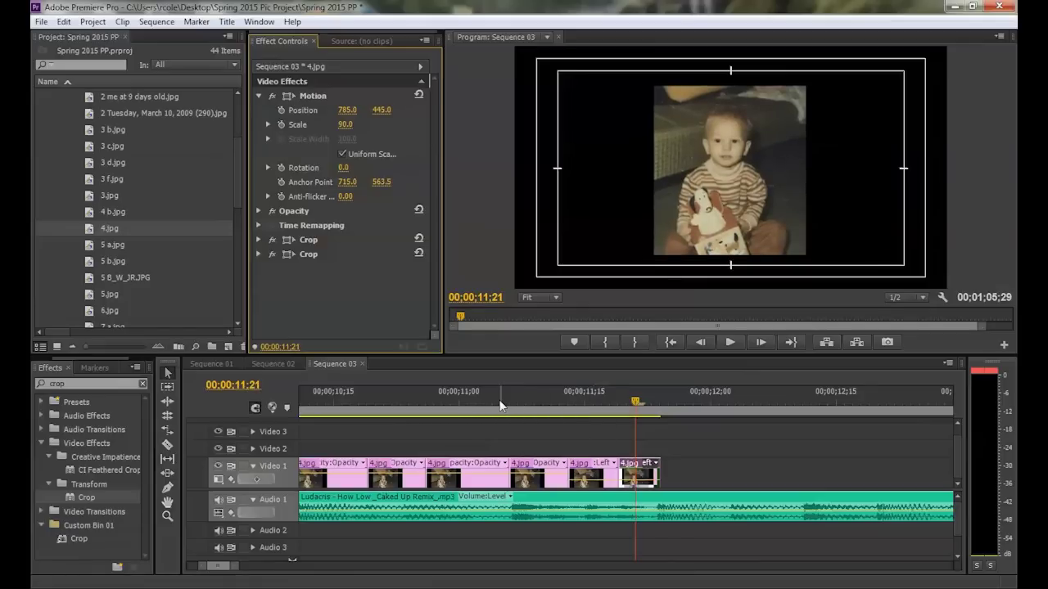
Step: Play back Sequence 03 from about four seconds to the end of the picture clips to review the edit
{"action": "left_click", "coordinate": [394, 409]}
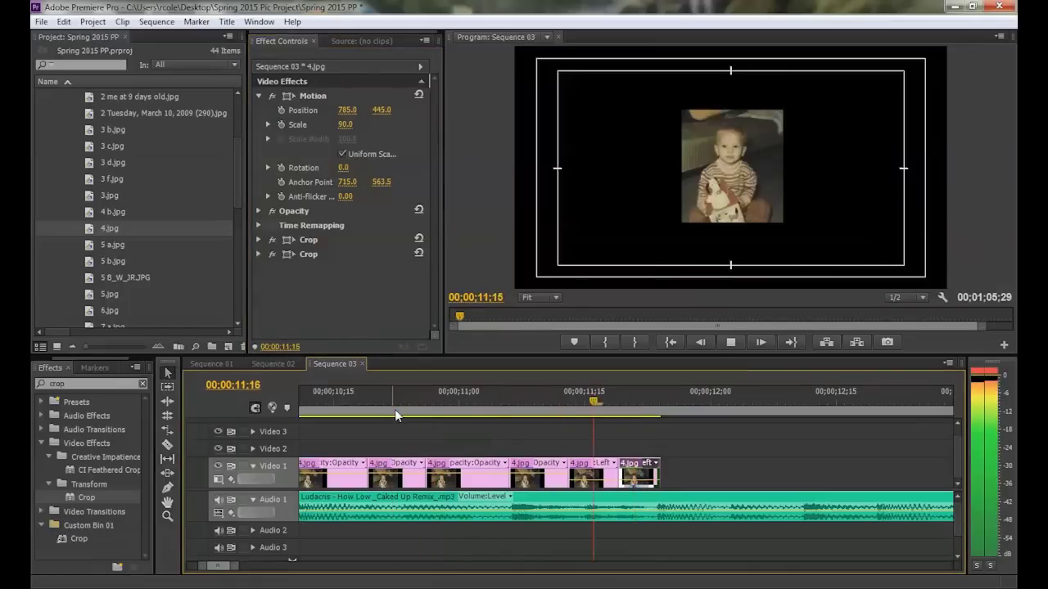
{"action": "left_click_drag", "start_coordinate": [237, 565], "coordinate": [349, 566]}
{"action": "left_click_drag", "start_coordinate": [327, 398], "coordinate": [369, 398]}
{"action": "key", "text": "space"}
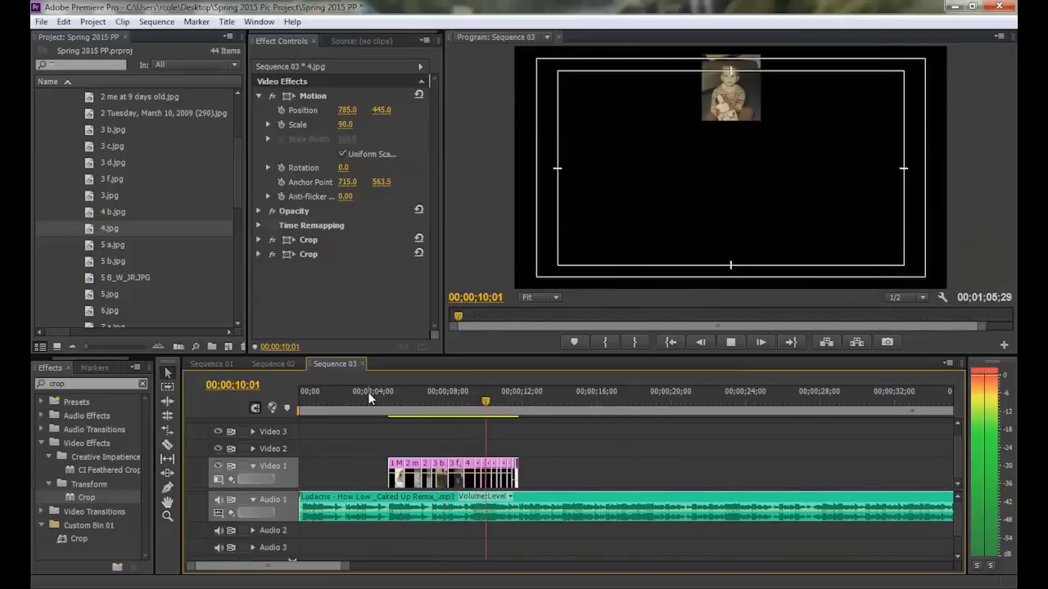
{"action": "key", "text": "space"}
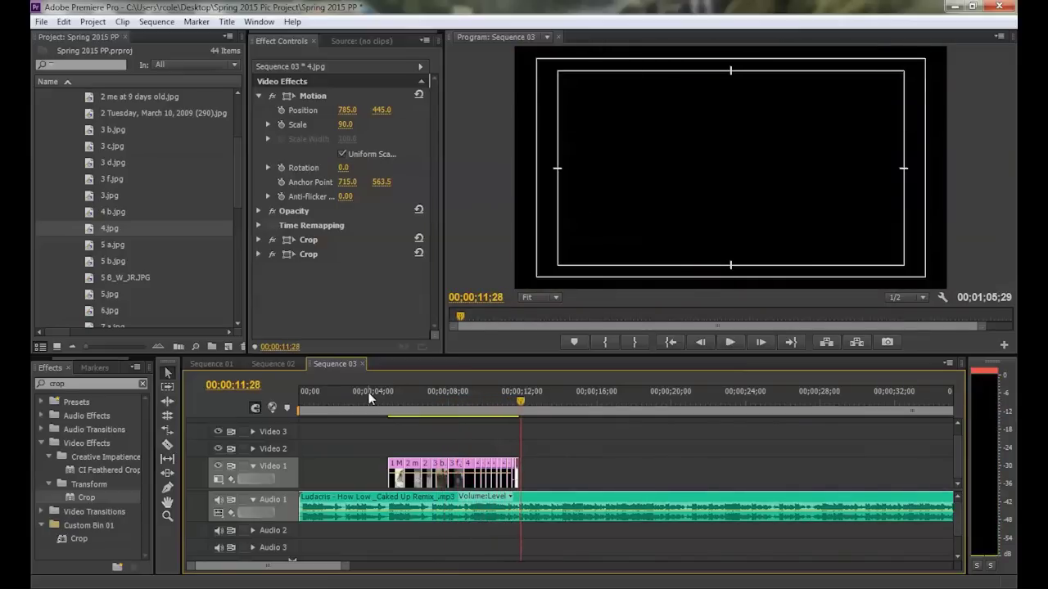
Step: Deselect the clips and save the project
{"action": "left_click", "coordinate": [560, 442]}
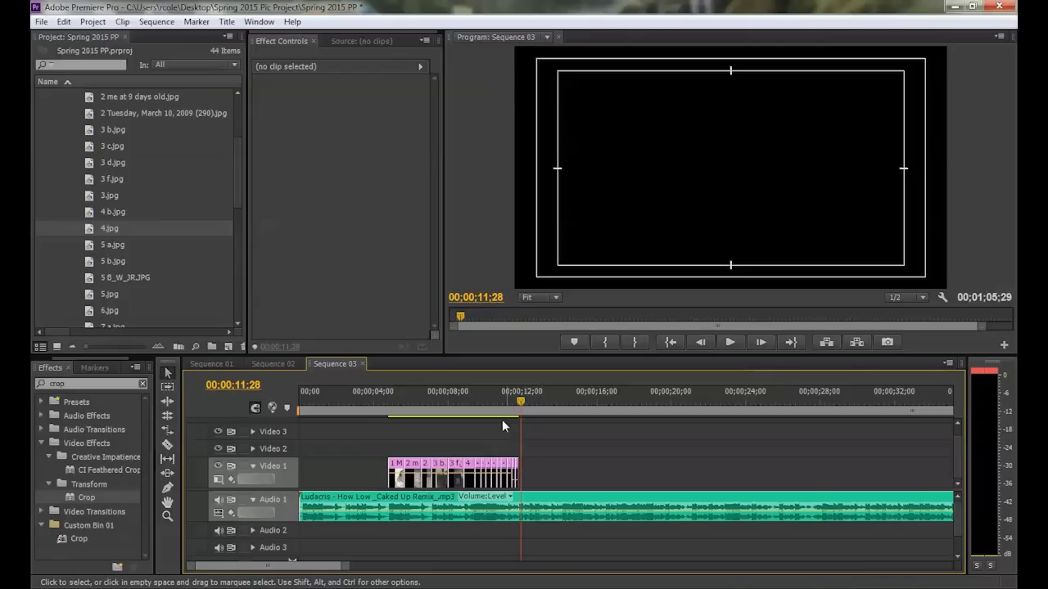
{"action": "left_click", "coordinate": [63, 245]}
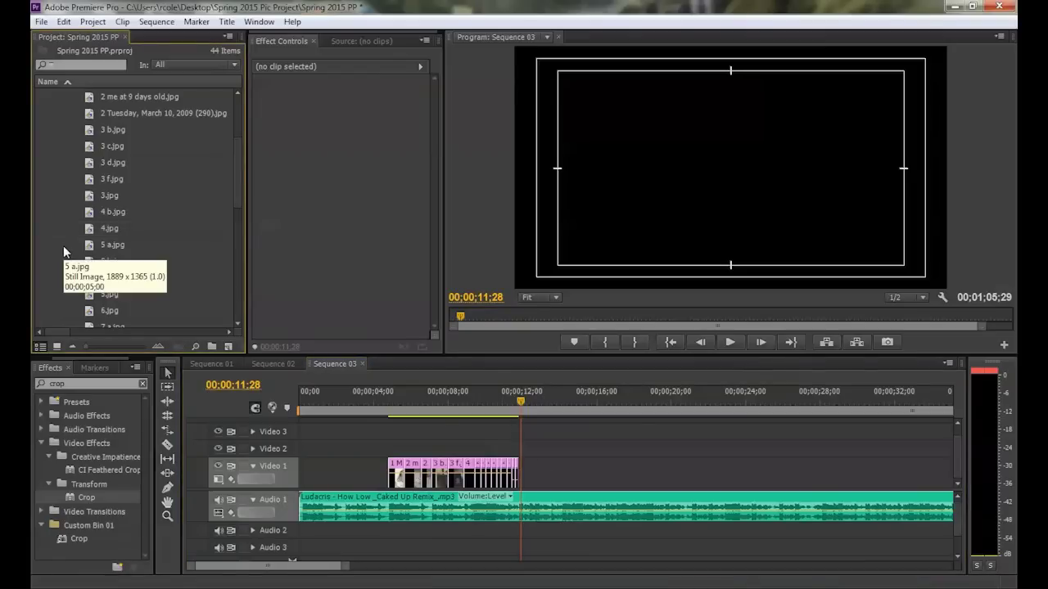
{"action": "key", "text": "ctrl+s"}
{"action": "left_click", "coordinate": [41, 21]}
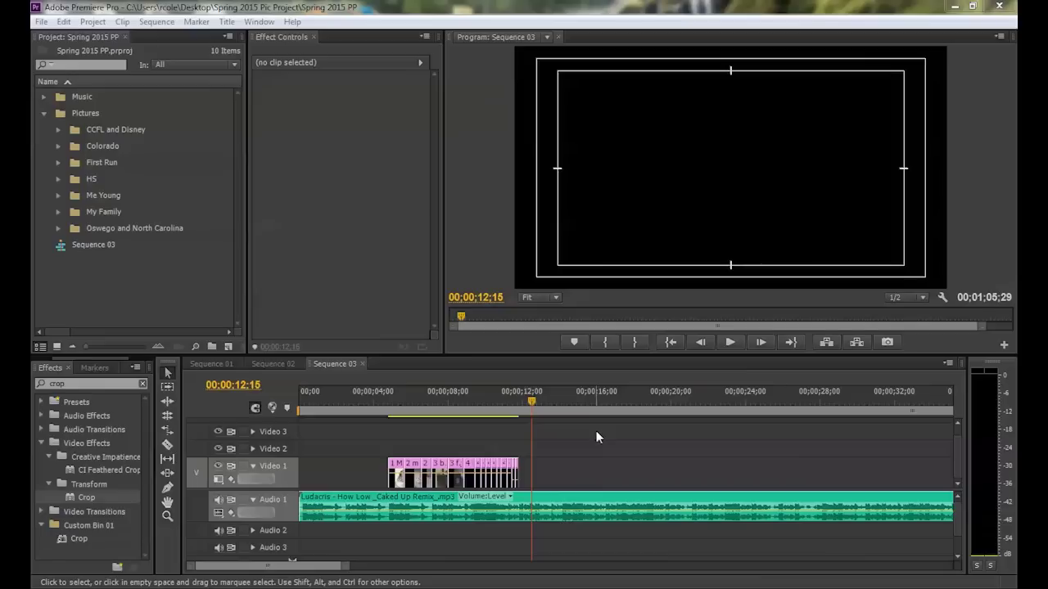
Step: Inspect the last 4.jpg clips up close, and play Sequence 03 past the end of the picture clips
{"action": "left_click", "coordinate": [515, 403]}
{"action": "left_click_drag", "start_coordinate": [344, 570], "coordinate": [294, 567]}
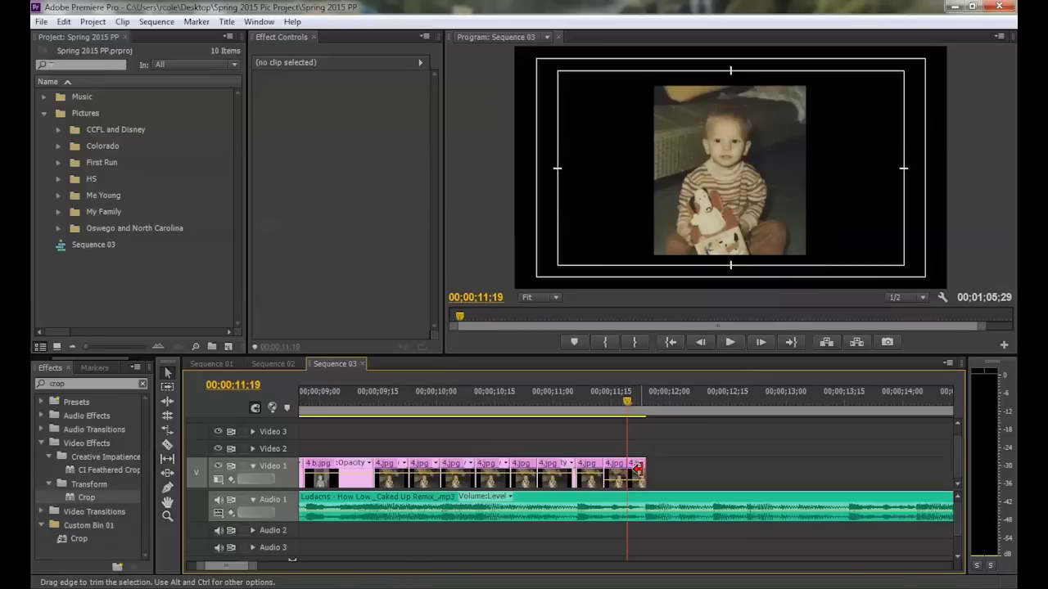
{"action": "left_click", "coordinate": [350, 400]}
{"action": "left_click_drag", "start_coordinate": [252, 566], "coordinate": [292, 566]}
{"action": "key", "text": "space"}
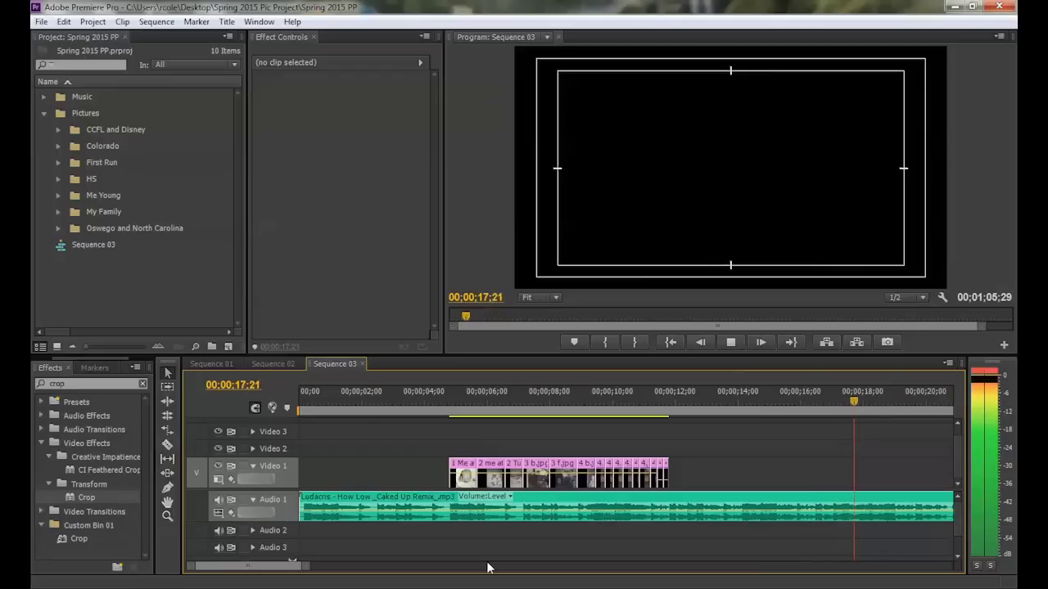
{"action": "key", "text": "space"}
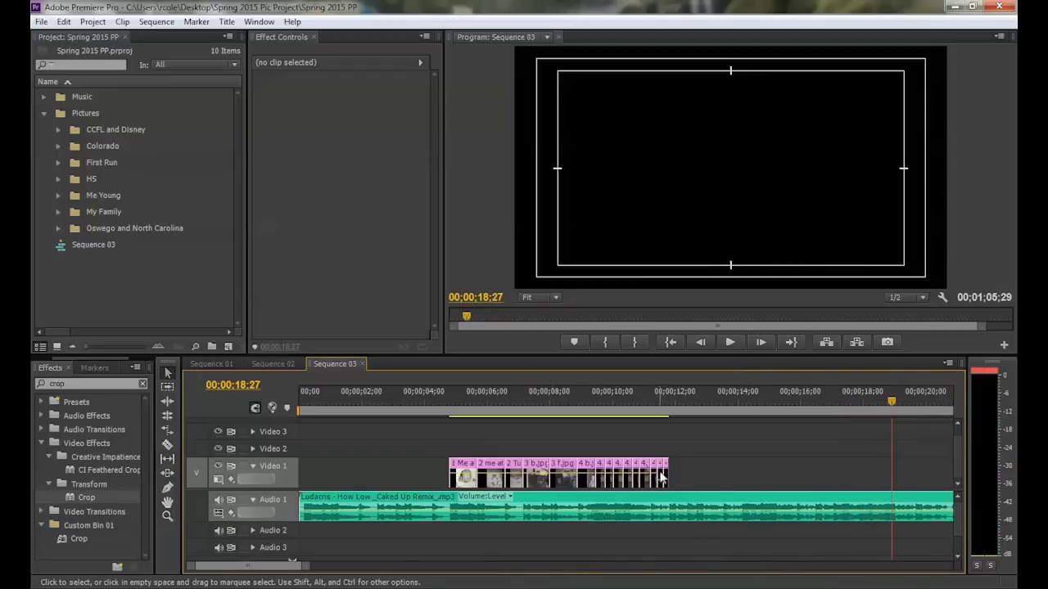
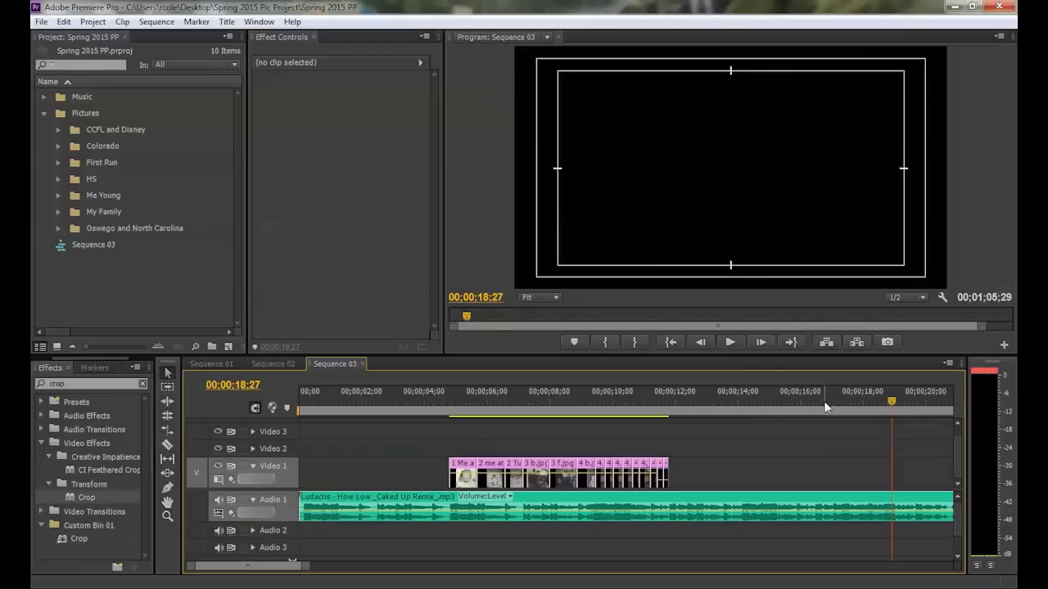
Step: Return to 00;00;11;16, expand the Me Young bin, and preview 4 b.jpg in the Source monitor before closing it
{"action": "left_click", "coordinate": [661, 397]}
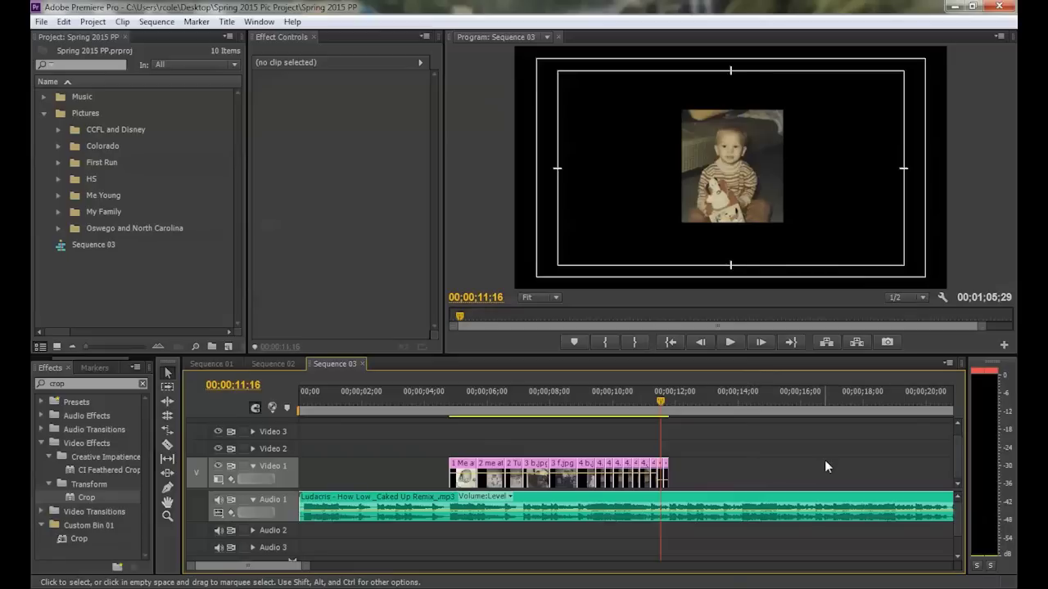
{"action": "left_click", "coordinate": [58, 196]}
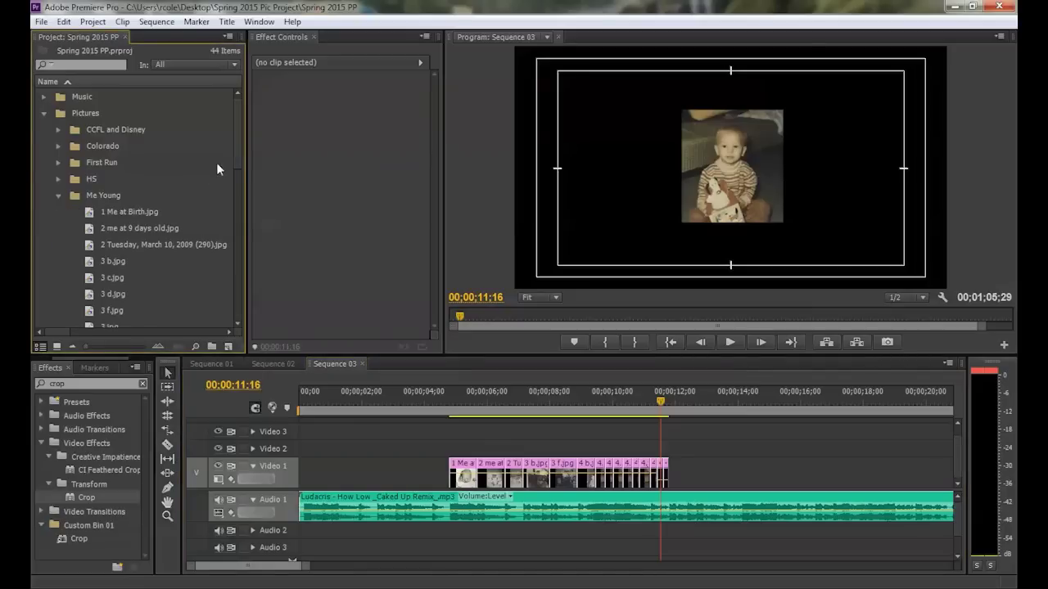
{"action": "left_click_drag", "start_coordinate": [235, 150], "coordinate": [234, 184]}
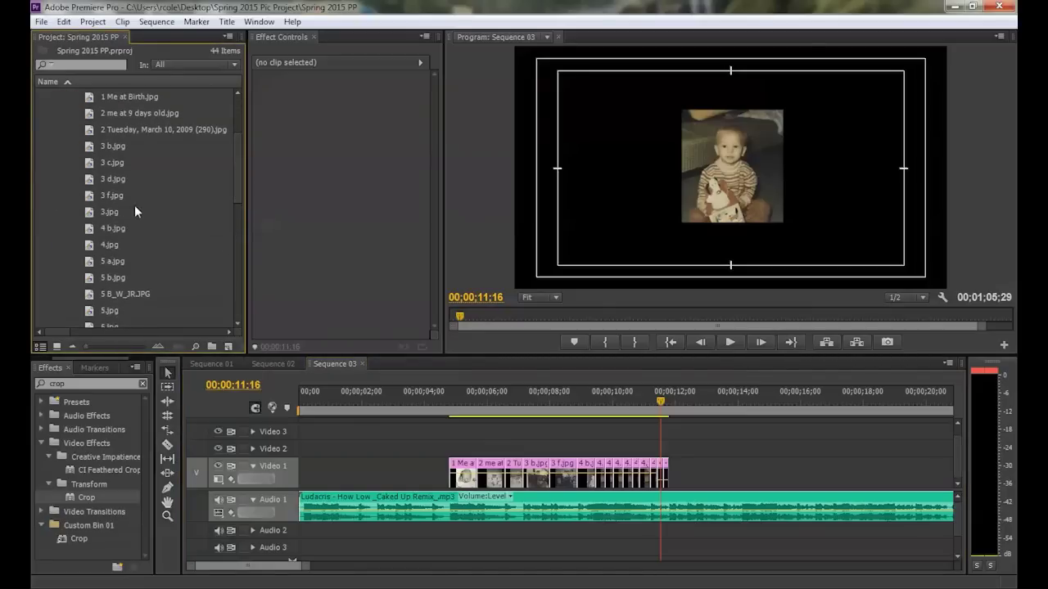
{"action": "double_click", "coordinate": [90, 230]}
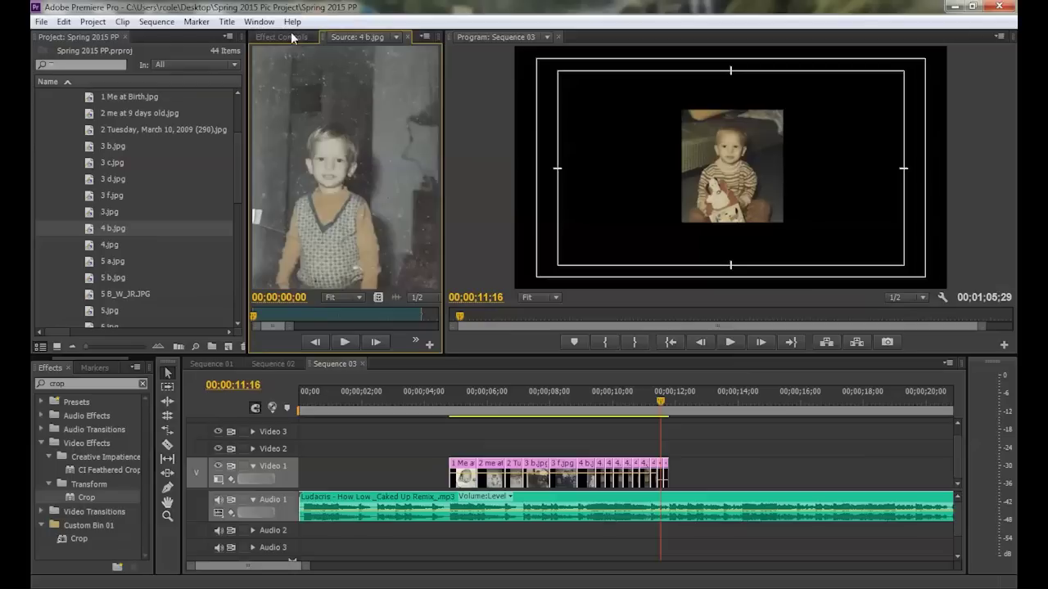
{"action": "left_click", "coordinate": [407, 37]}
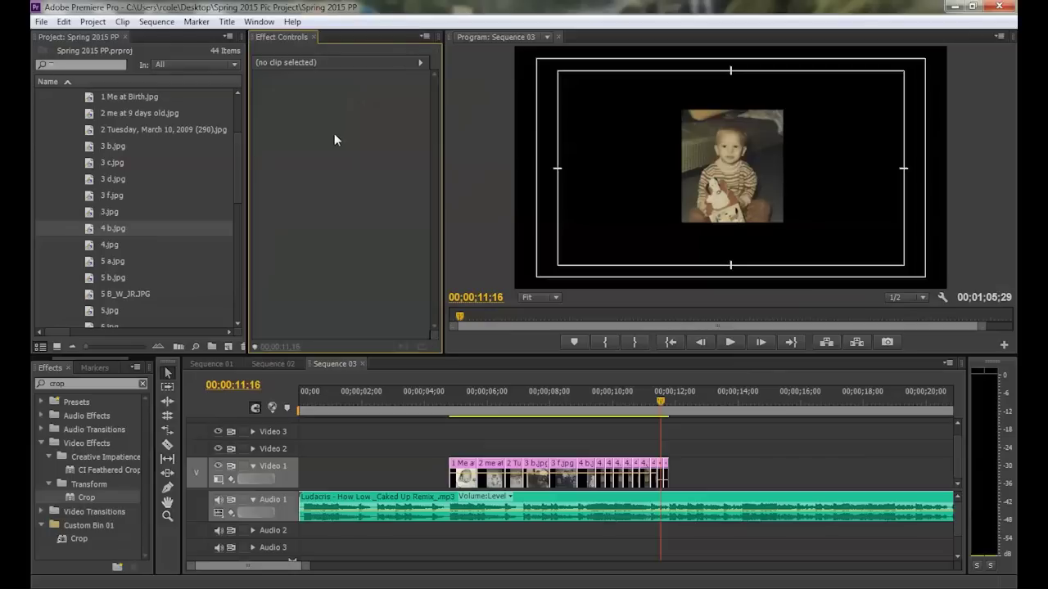
Step: Preview 4.jpg and 5 a.jpg in the Source monitor, and add 5 a.jpg to Video 1 directly after the last 4.jpg clip
{"action": "double_click", "coordinate": [88, 248]}
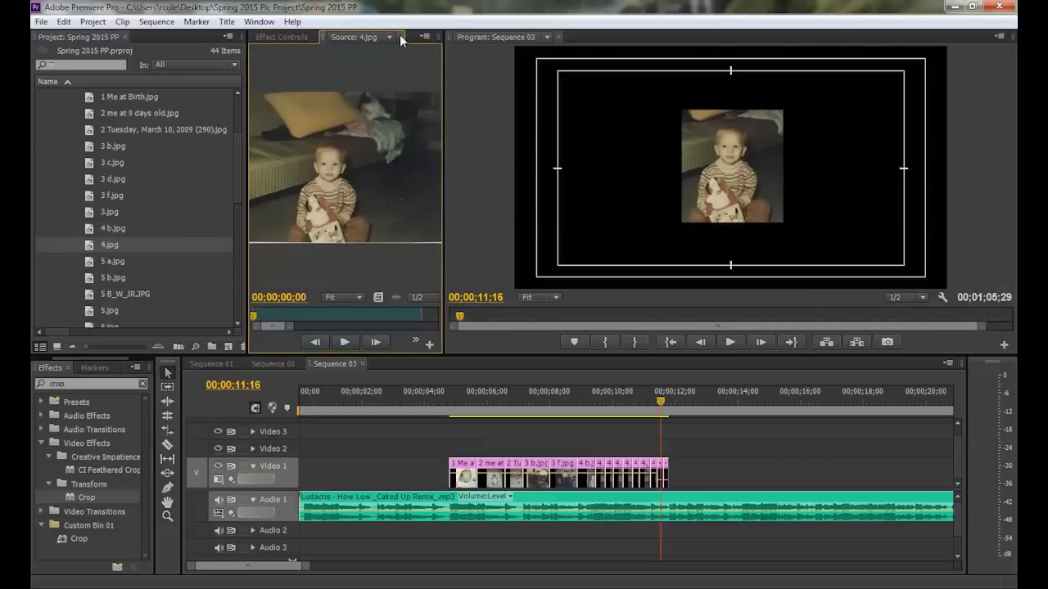
{"action": "left_click", "coordinate": [399, 37]}
{"action": "double_click", "coordinate": [89, 261]}
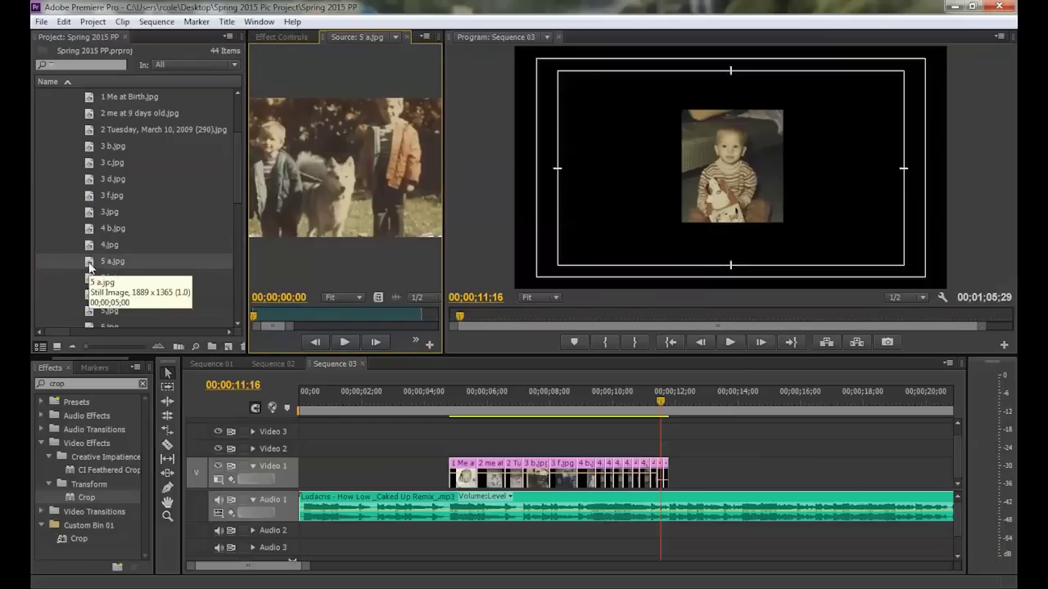
{"action": "left_click_drag", "start_coordinate": [91, 262], "coordinate": [695, 468]}
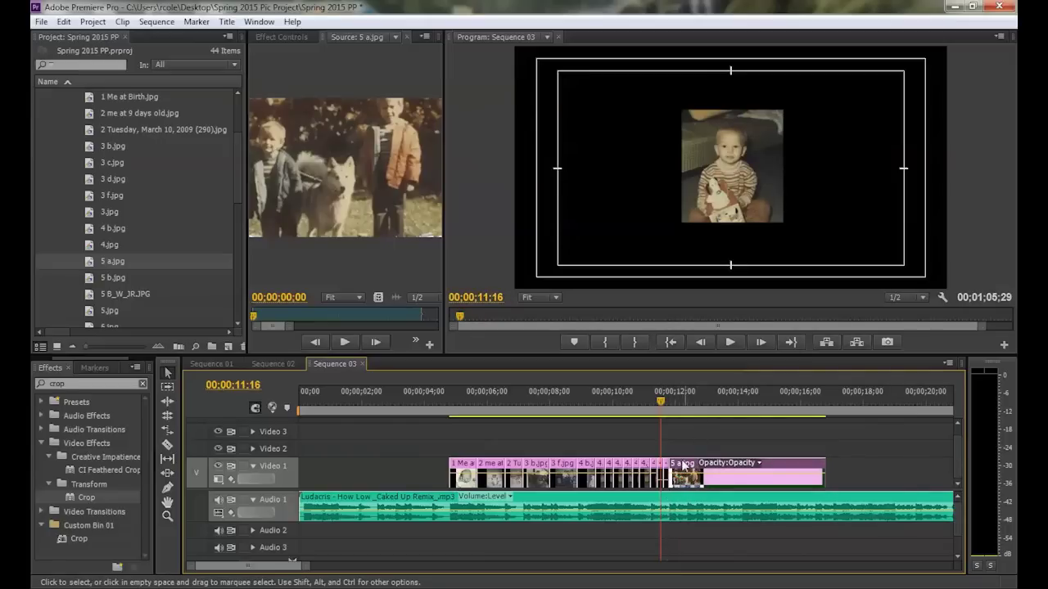
{"action": "left_click_drag", "start_coordinate": [304, 566], "coordinate": [252, 566]}
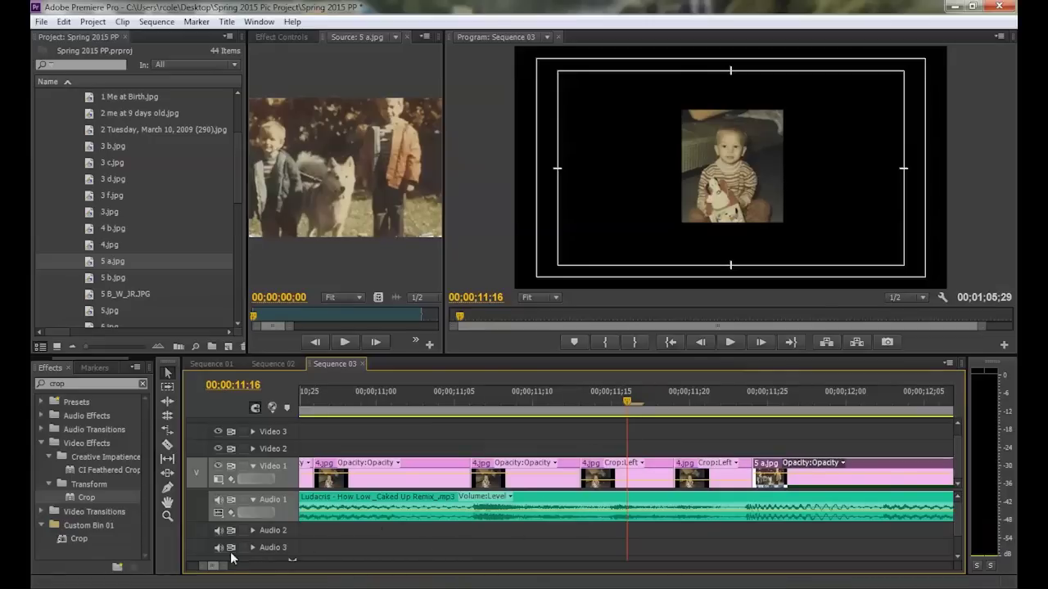
{"action": "left_click_drag", "start_coordinate": [223, 566], "coordinate": [350, 586]}
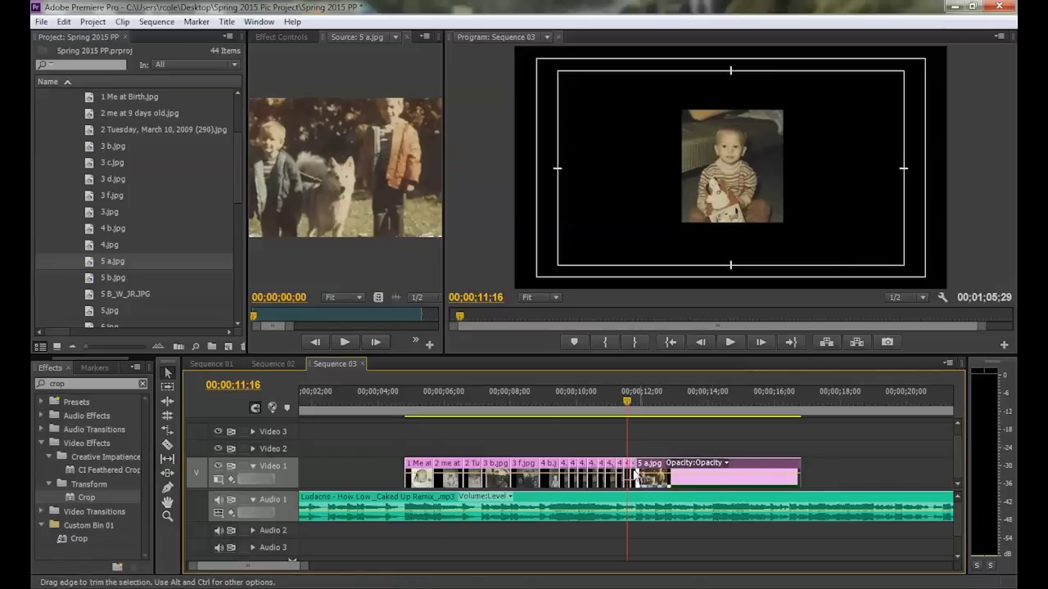
Step: Play Sequence 03 from 00;00;08;22 into the 5 a.jpg clip to check it against the music
{"action": "left_click", "coordinate": [533, 403]}
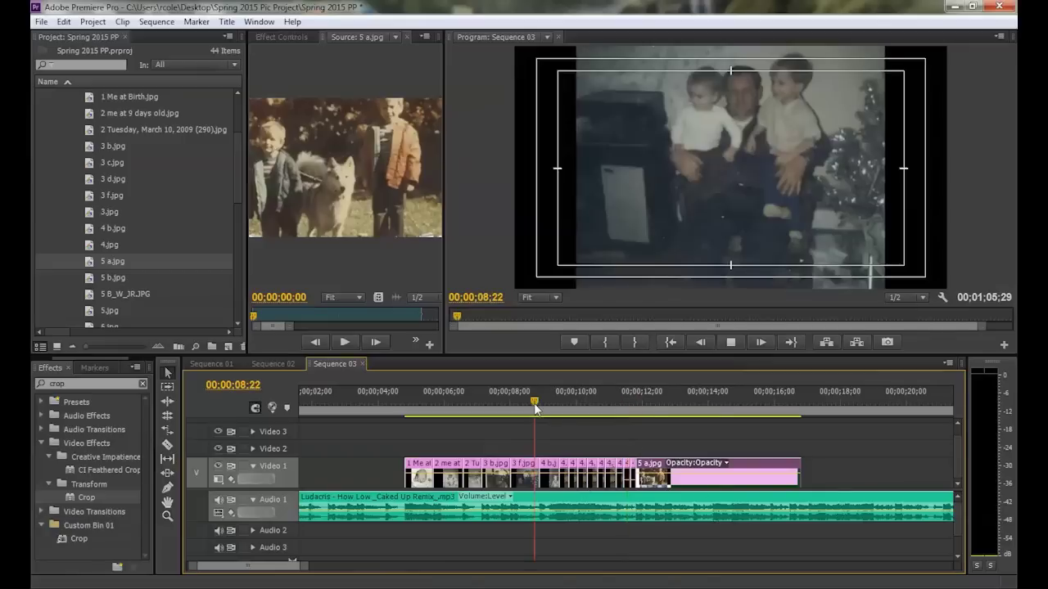
{"action": "key", "text": "space"}
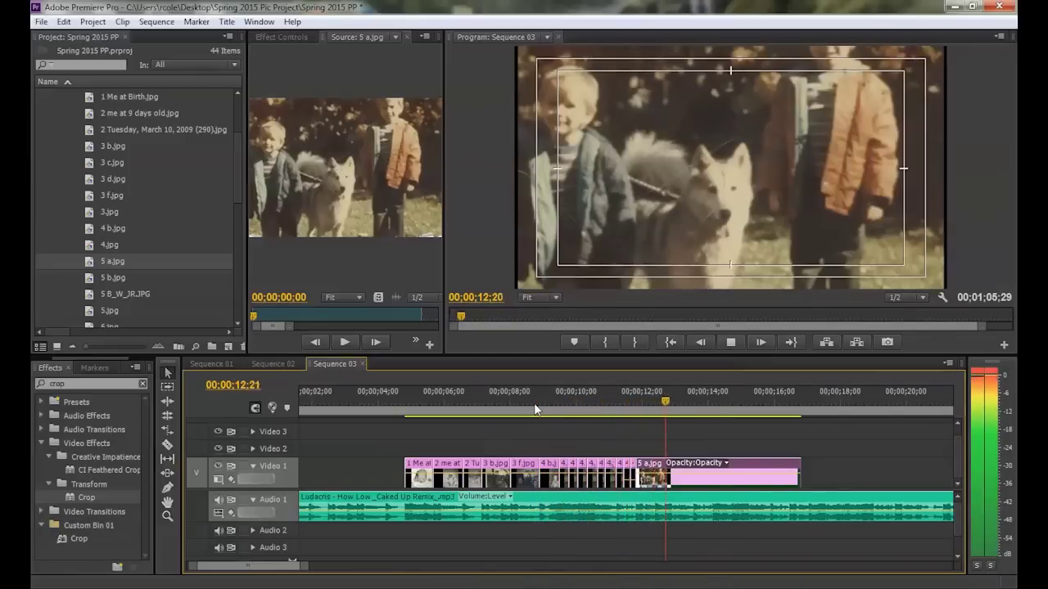
{"action": "key", "text": "space"}
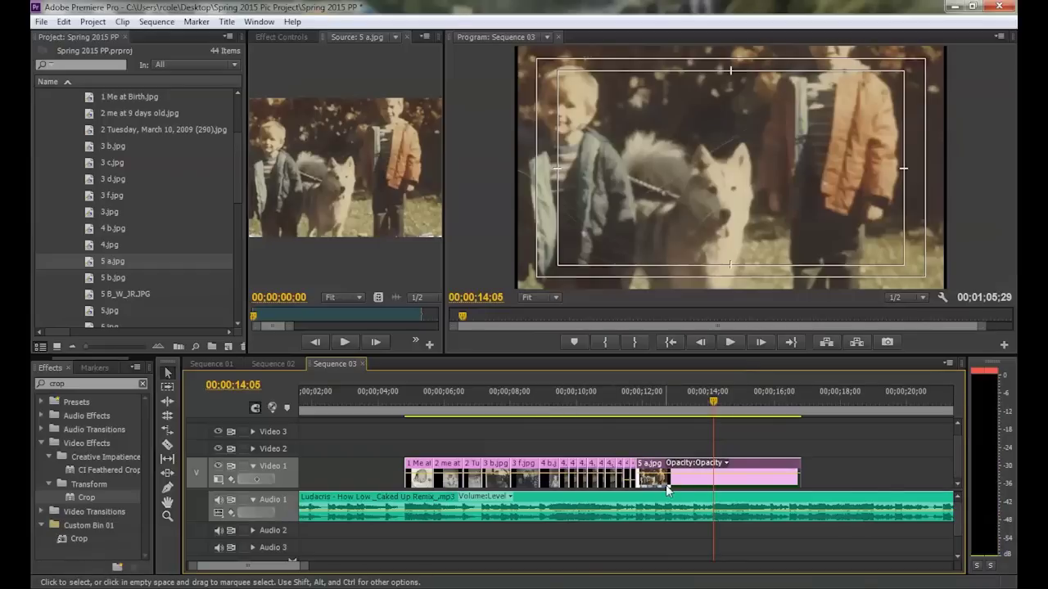
Step: Move 5 a.jpg to Video 2 above the first 4.jpg clip and trim its end to match the last 4.jpg clip
{"action": "left_click_drag", "start_coordinate": [651, 466], "coordinate": [648, 452]}
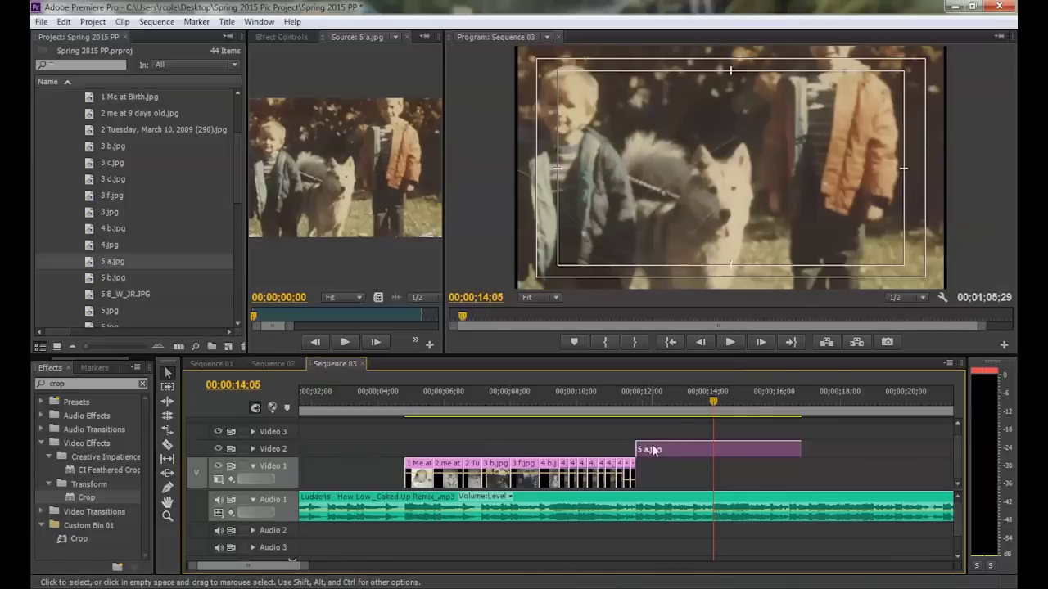
{"action": "left_click_drag", "start_coordinate": [663, 450], "coordinate": [586, 448]}
{"action": "left_click", "coordinate": [560, 401]}
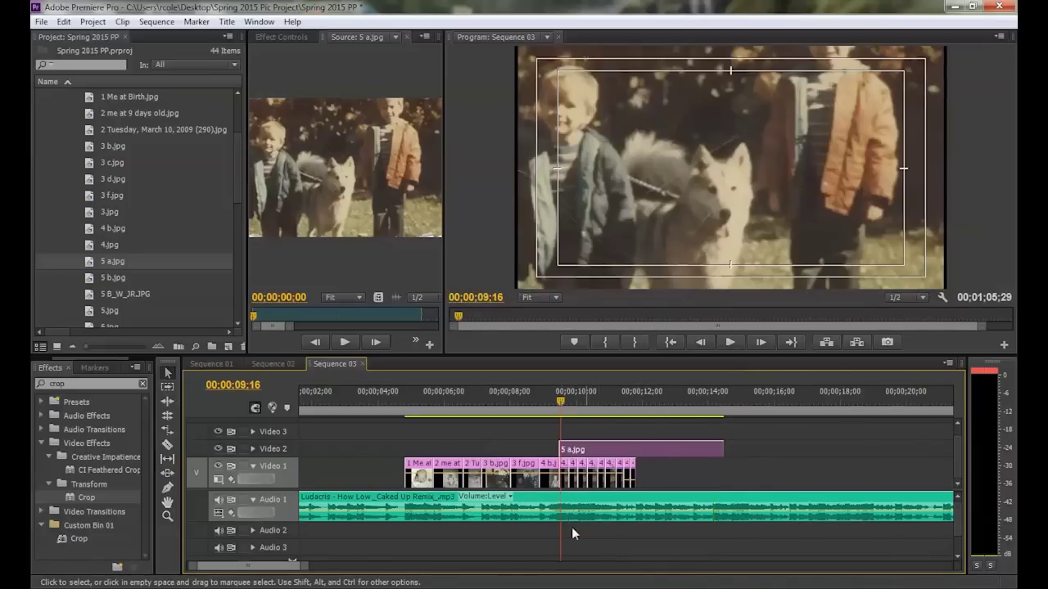
{"action": "mouse_move", "coordinate": [304, 565]}
{"action": "left_mouse_down"}
{"action": "mouse_move", "coordinate": [266, 569]}
{"action": "mouse_move", "coordinate": [292, 566]}
{"action": "left_mouse_up"}
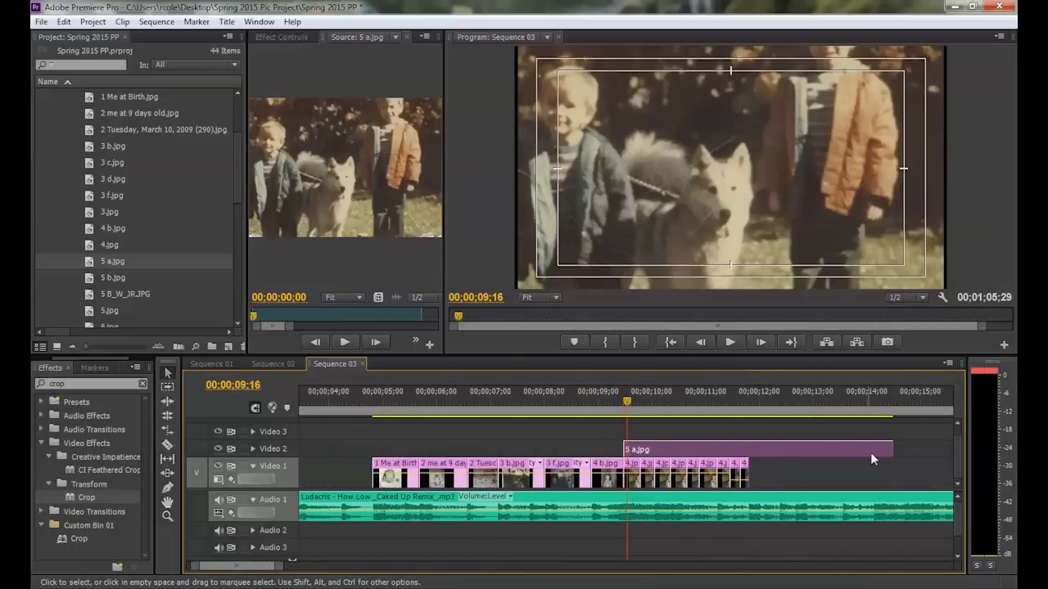
{"action": "left_click_drag", "start_coordinate": [887, 449], "coordinate": [747, 449]}
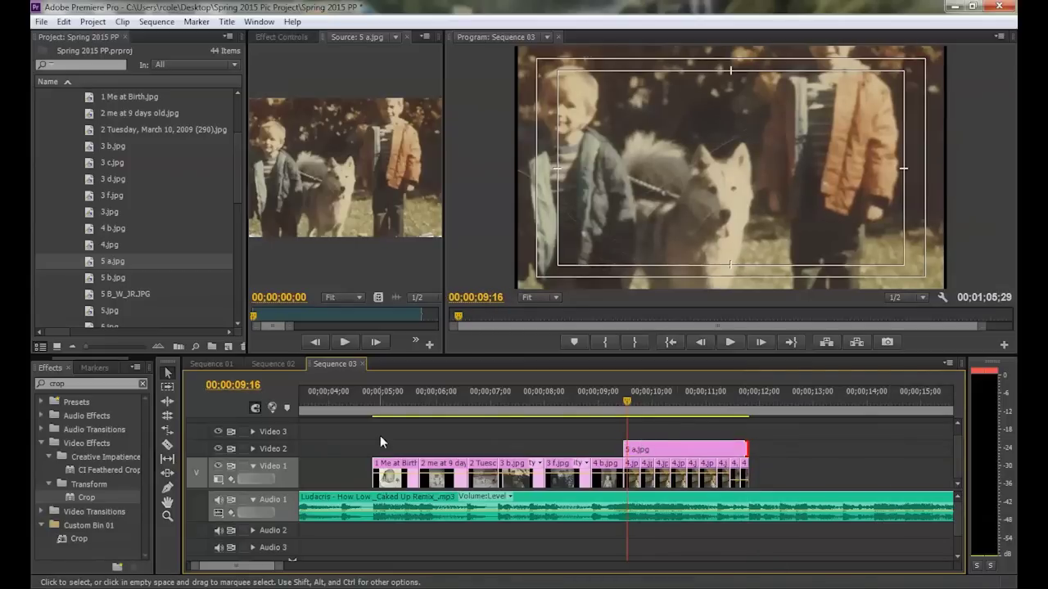
Step: Split the 5 a.jpg clip on Video 2 with the Razor tool at every cut between the 4.jpg clips below
{"action": "left_click", "coordinate": [167, 446]}
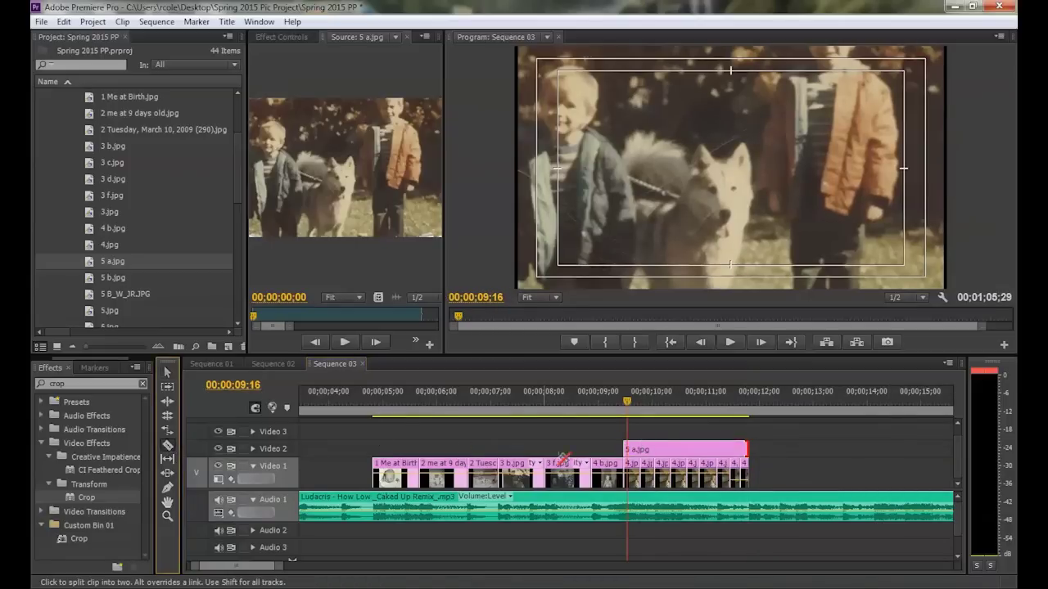
{"action": "left_click_drag", "start_coordinate": [283, 566], "coordinate": [267, 568]}
{"action": "left_click", "coordinate": [646, 449]}
{"action": "left_click", "coordinate": [672, 449]}
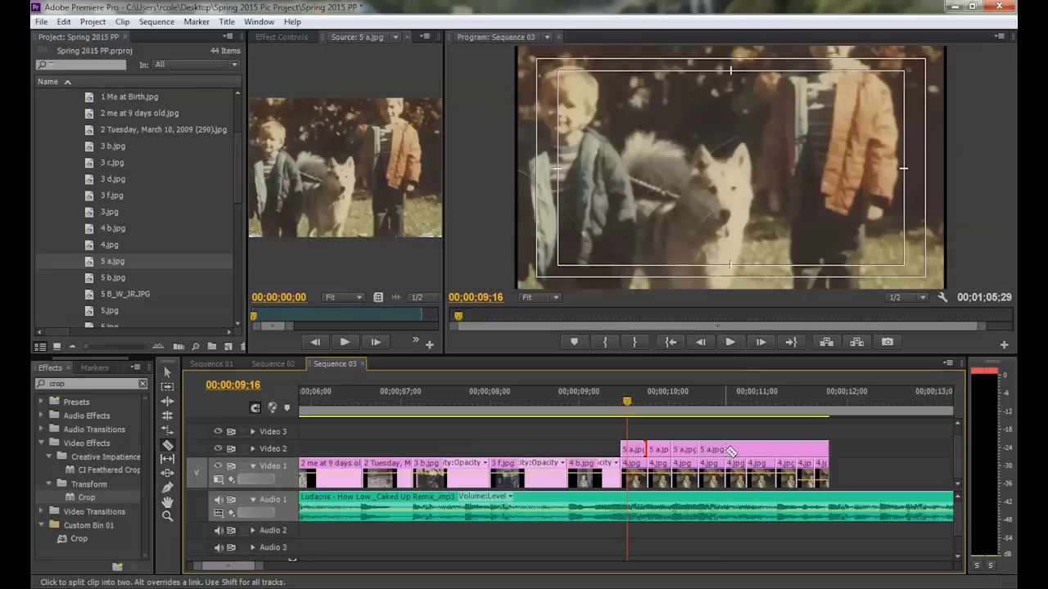
{"action": "left_click", "coordinate": [723, 452]}
{"action": "left_click", "coordinate": [746, 452]}
{"action": "left_click", "coordinate": [777, 451]}
{"action": "left_click", "coordinate": [795, 448]}
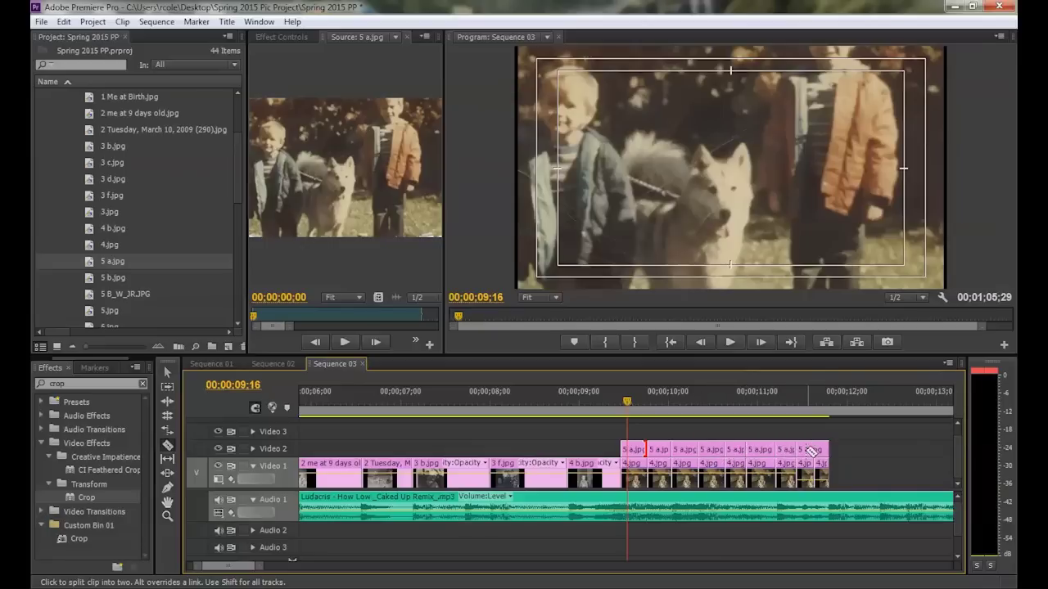
{"action": "left_click", "coordinate": [817, 449]}
{"action": "left_click", "coordinate": [170, 372]}
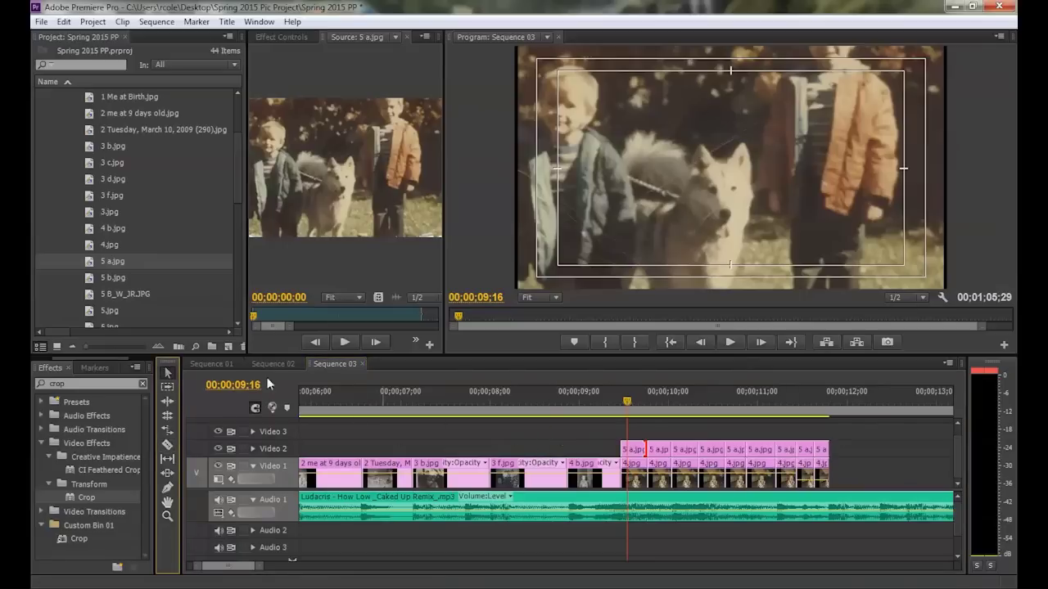
Step: Move all the 5 a.jpg pieces down to Video 1 directly after the last 4.jpg clip, and check where they join
{"action": "left_click_drag", "start_coordinate": [585, 431], "coordinate": [847, 459]}
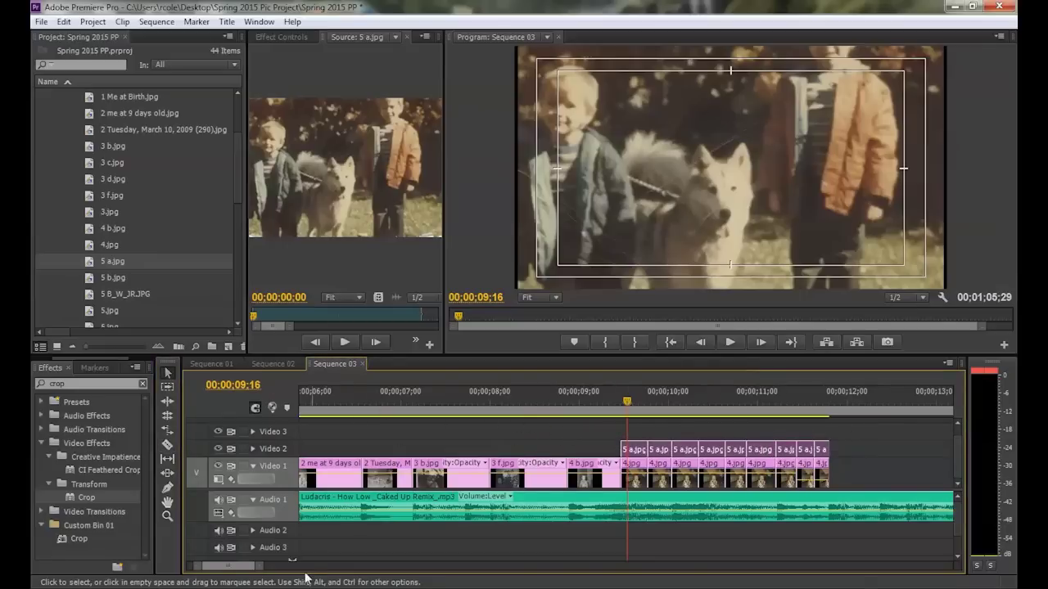
{"action": "left_click_drag", "start_coordinate": [257, 568], "coordinate": [281, 568]}
{"action": "left_click_drag", "start_coordinate": [654, 450], "coordinate": [744, 478]}
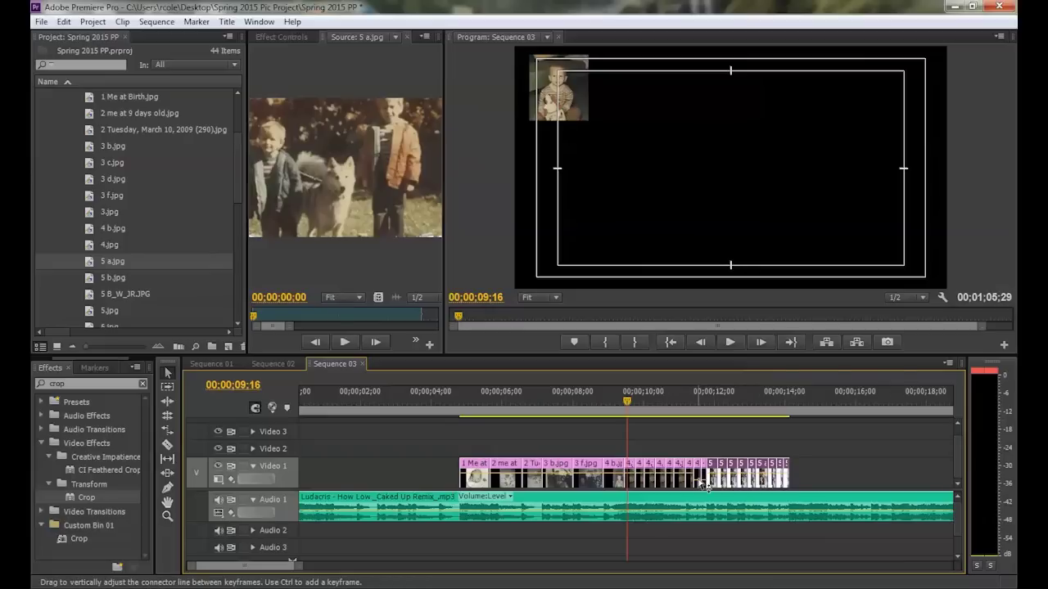
{"action": "left_click", "coordinate": [697, 397]}
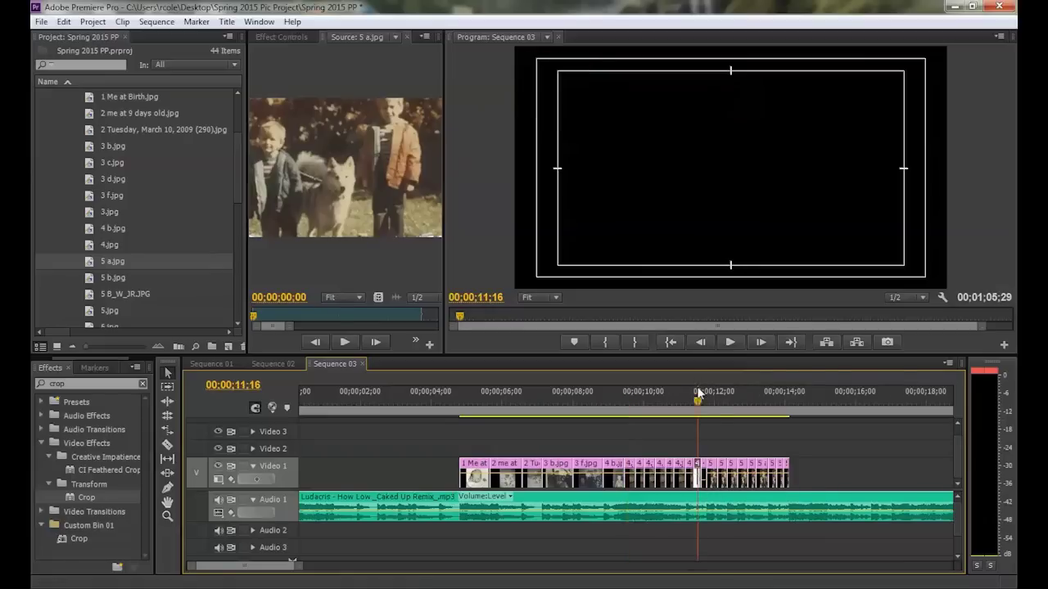
{"action": "mouse_move", "coordinate": [295, 564]}
{"action": "left_mouse_down"}
{"action": "mouse_move", "coordinate": [247, 567]}
{"action": "mouse_move", "coordinate": [302, 562]}
{"action": "left_mouse_up"}
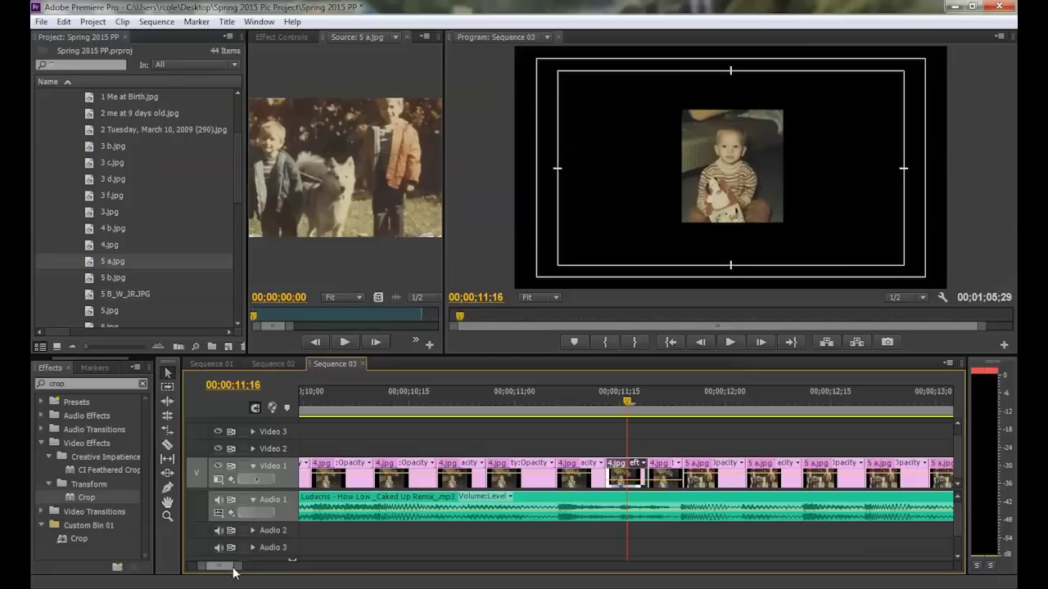
{"action": "left_click_drag", "start_coordinate": [213, 566], "coordinate": [376, 578]}
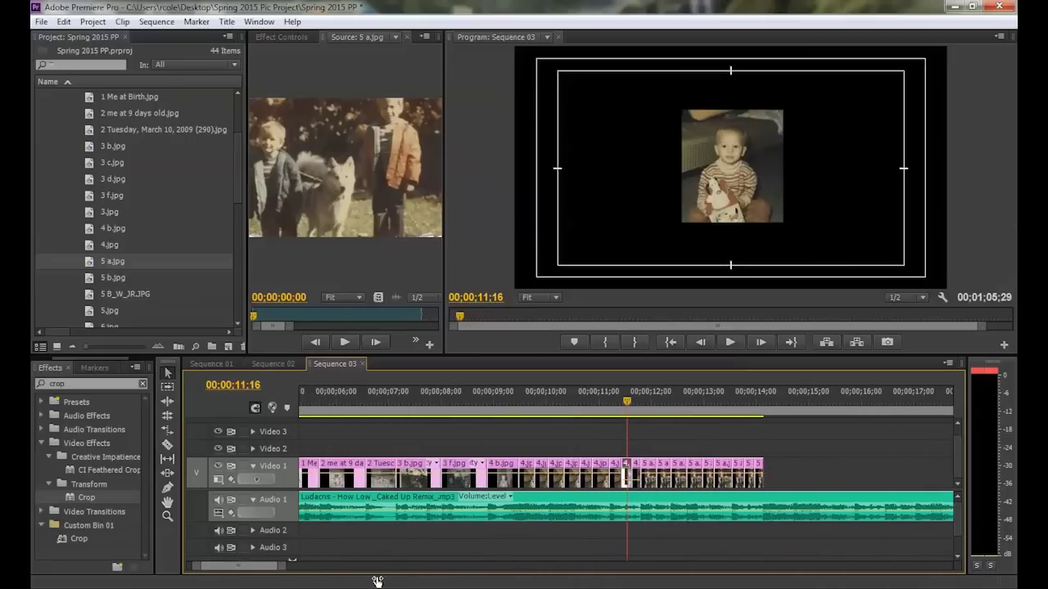
{"action": "left_click", "coordinate": [646, 400]}
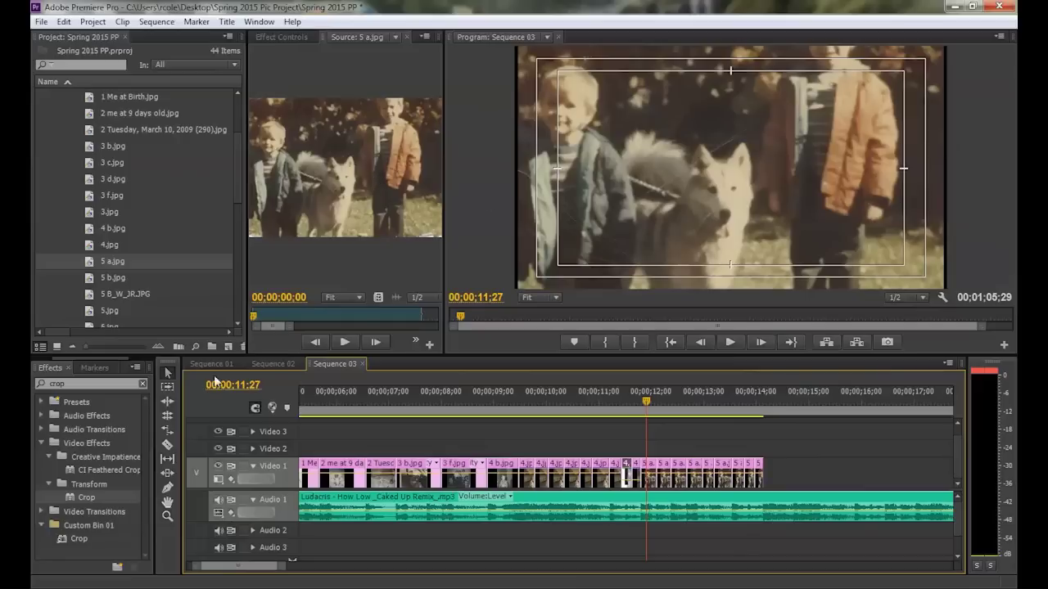
Step: Play the finished Sequence 01 from the 5 a.jpg pictures to the purple background at 00;00;16;15
{"action": "left_click", "coordinate": [210, 363]}
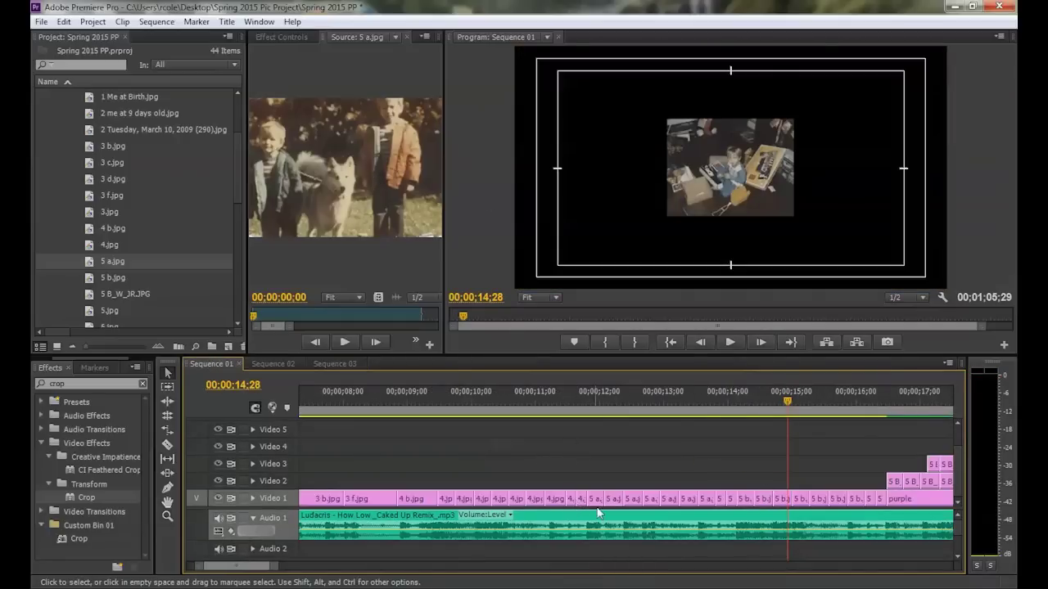
{"action": "left_click", "coordinate": [568, 406]}
{"action": "key", "text": "space"}
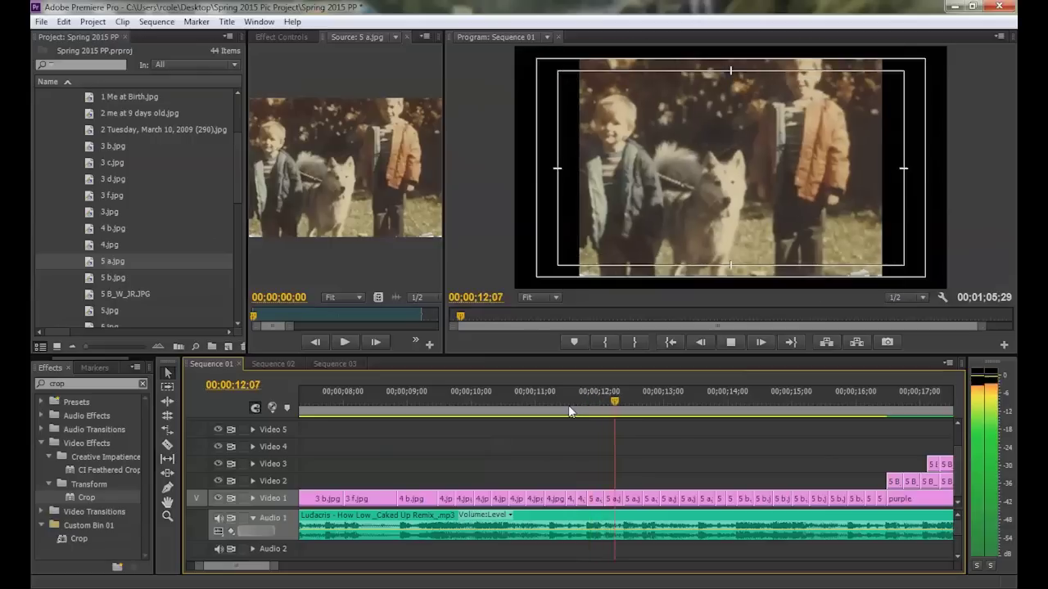
{"action": "key", "text": "space"}
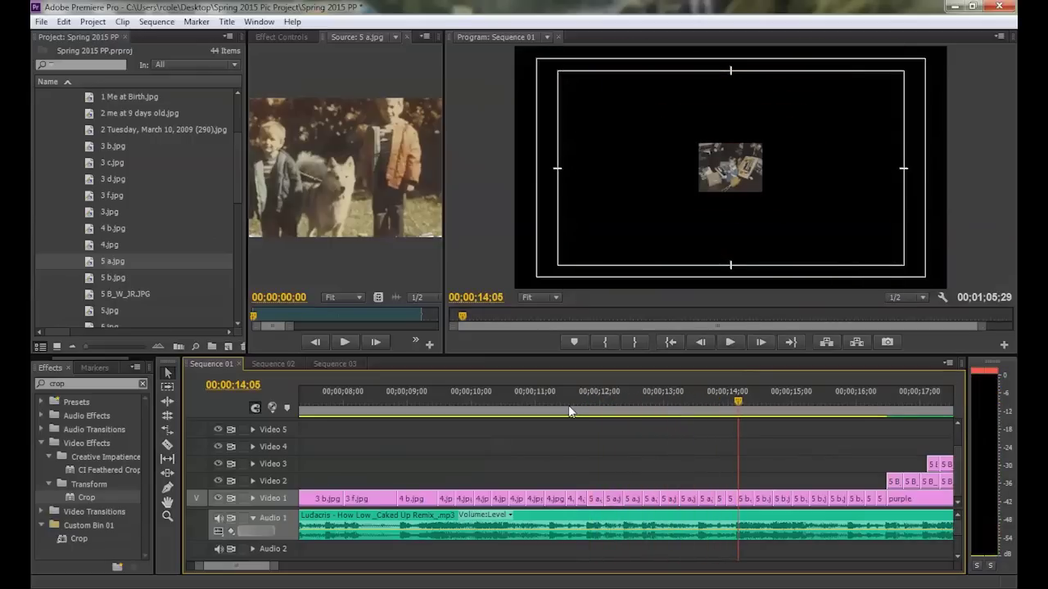
{"action": "key", "text": "space"}
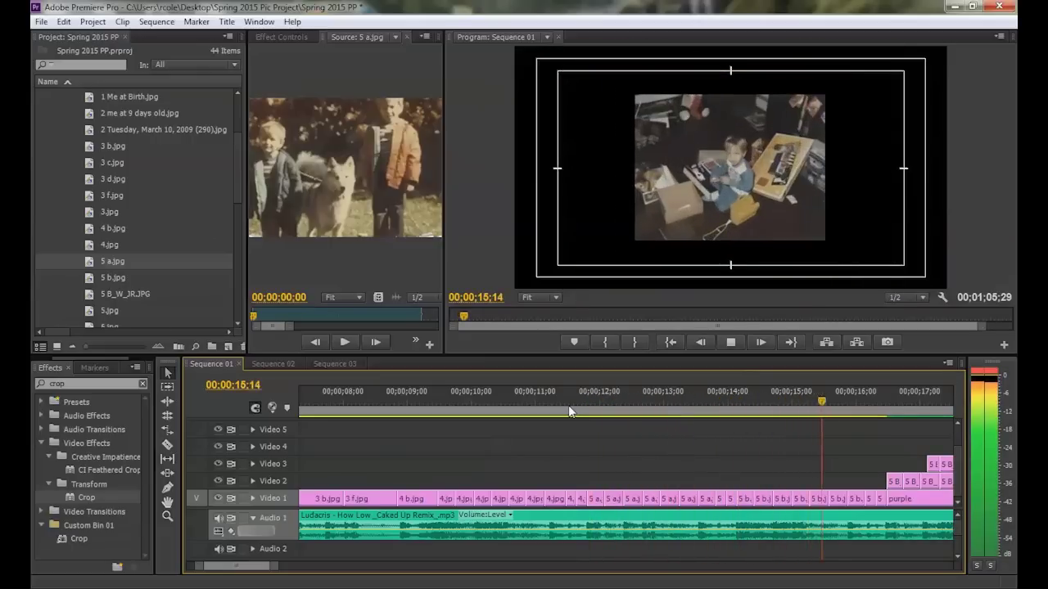
{"action": "key", "text": "space"}
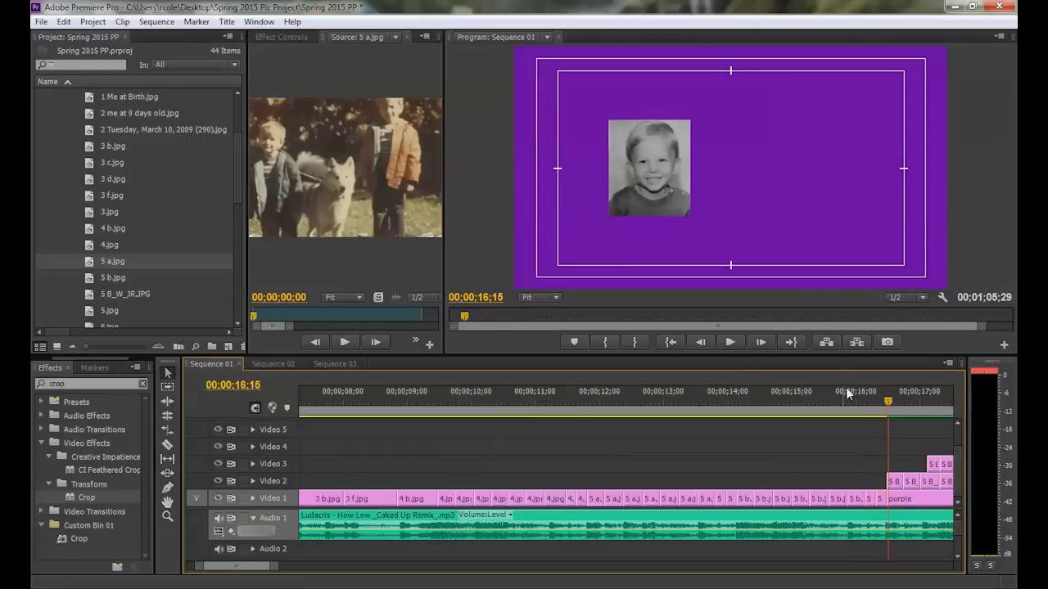
Step: Return to Sequence 03, go to 00;00;11;26, and show the Motion settings of the first 5 a.jpg clip
{"action": "left_click", "coordinate": [336, 364]}
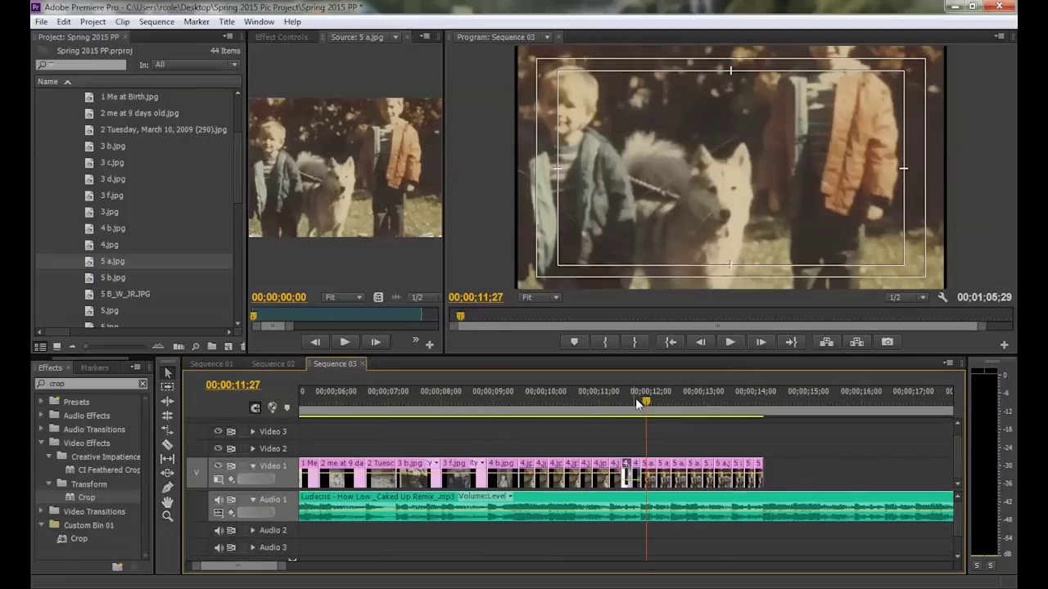
{"action": "mouse_move", "coordinate": [644, 401]}
{"action": "left_mouse_down"}
{"action": "mouse_move", "coordinate": [627, 400]}
{"action": "mouse_move", "coordinate": [643, 401]}
{"action": "left_mouse_up"}
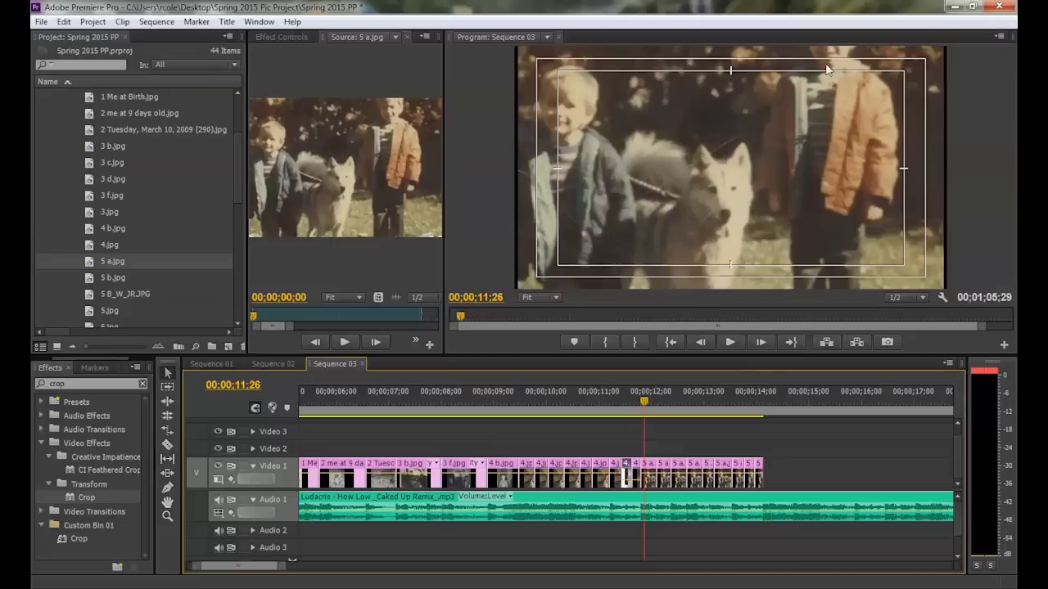
{"action": "left_click", "coordinate": [649, 471]}
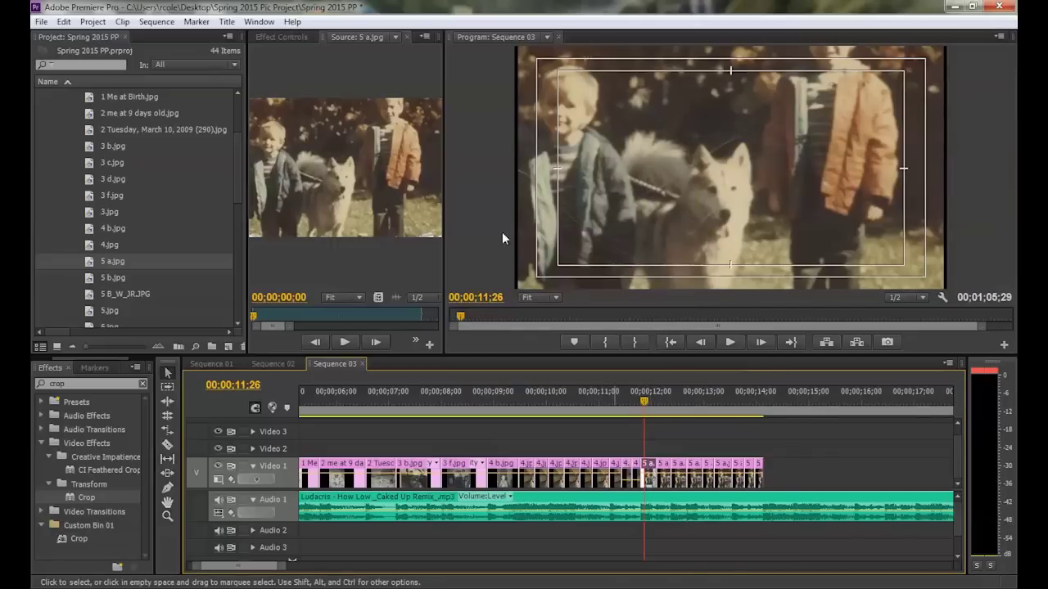
{"action": "left_click", "coordinate": [269, 37]}
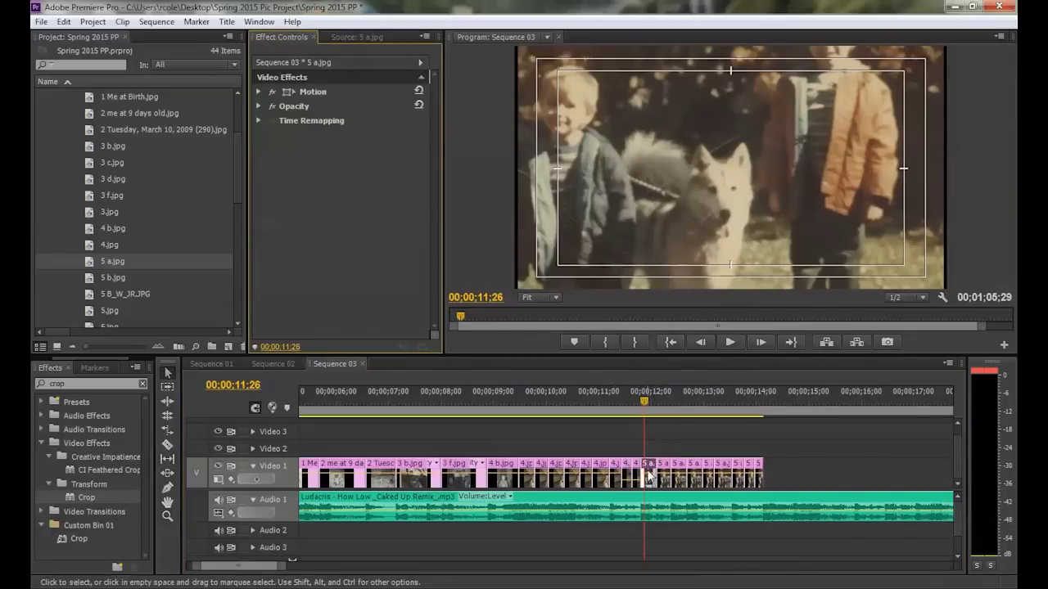
{"action": "left_click_drag", "start_coordinate": [286, 566], "coordinate": [267, 569]}
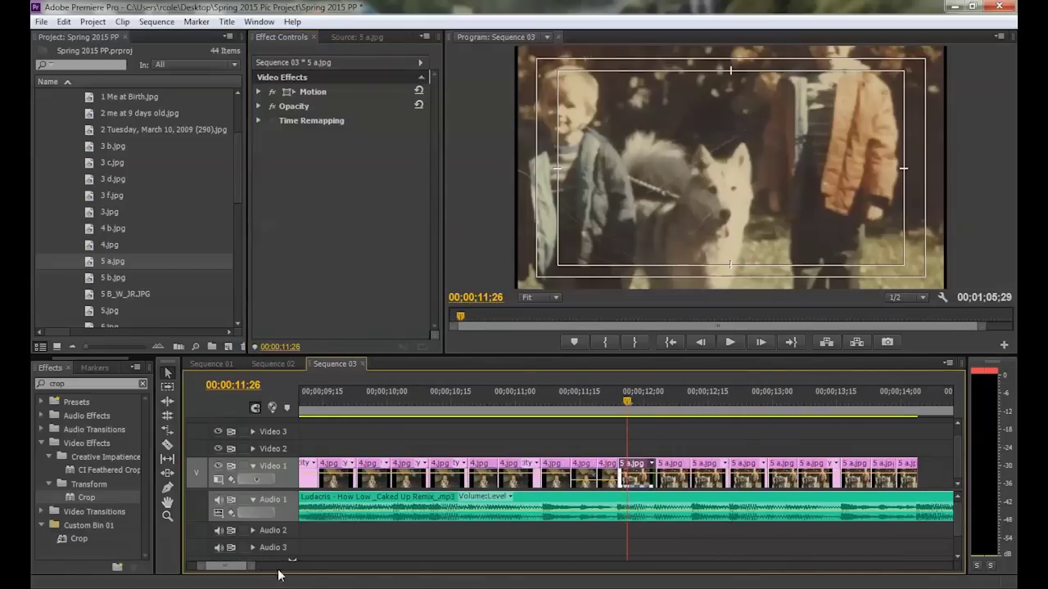
{"action": "left_click", "coordinate": [258, 92]}
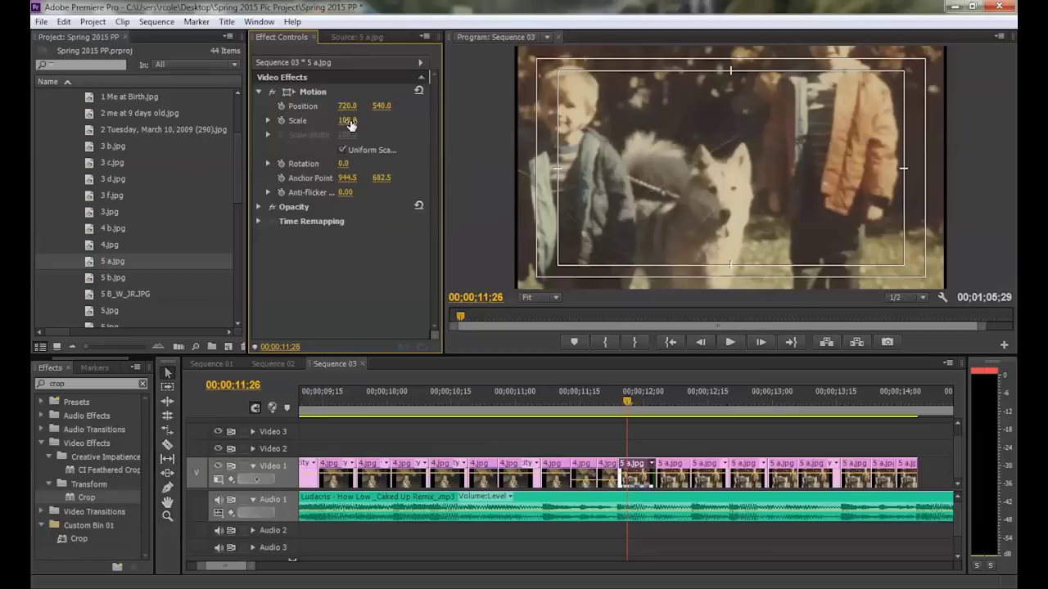
Step: Play the 5 a.jpg section of Sequence 01 as a size reference, and return to its first picture at 00;00;12;01
{"action": "left_click", "coordinate": [210, 363]}
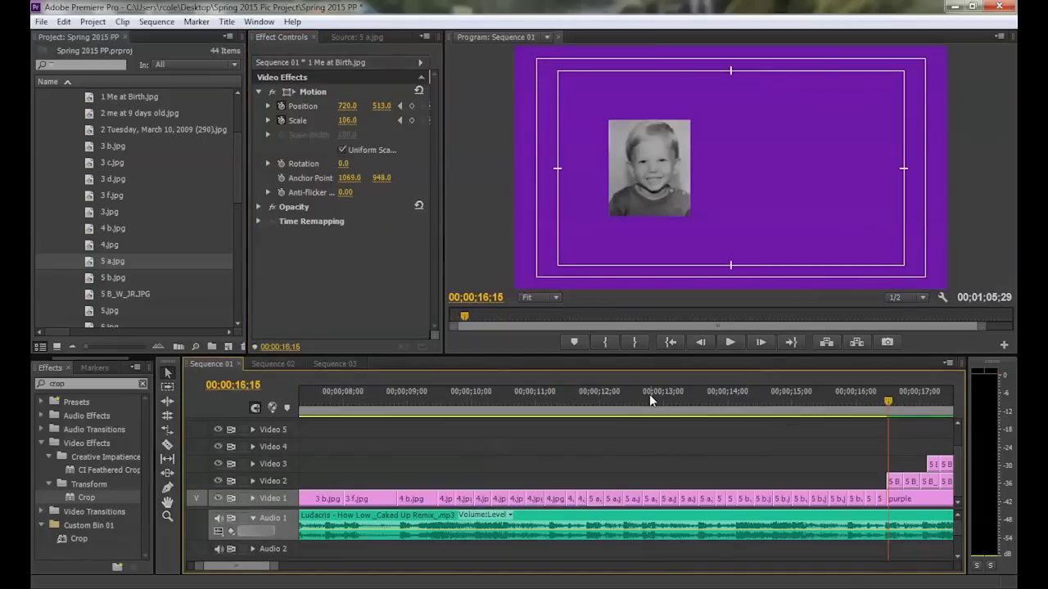
{"action": "left_click", "coordinate": [540, 408]}
{"action": "key", "text": "space"}
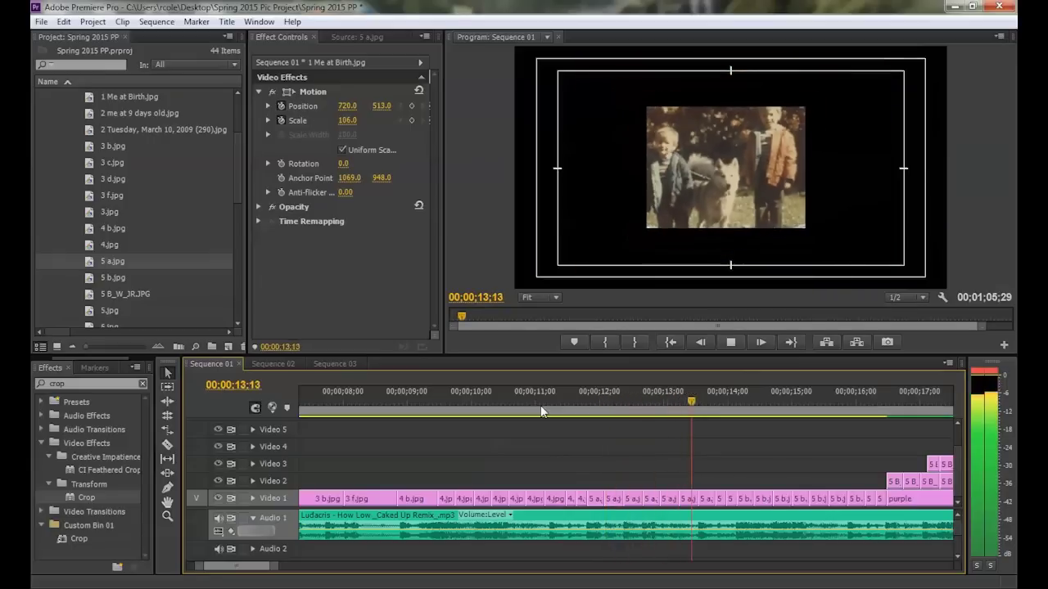
{"action": "key", "text": "space"}
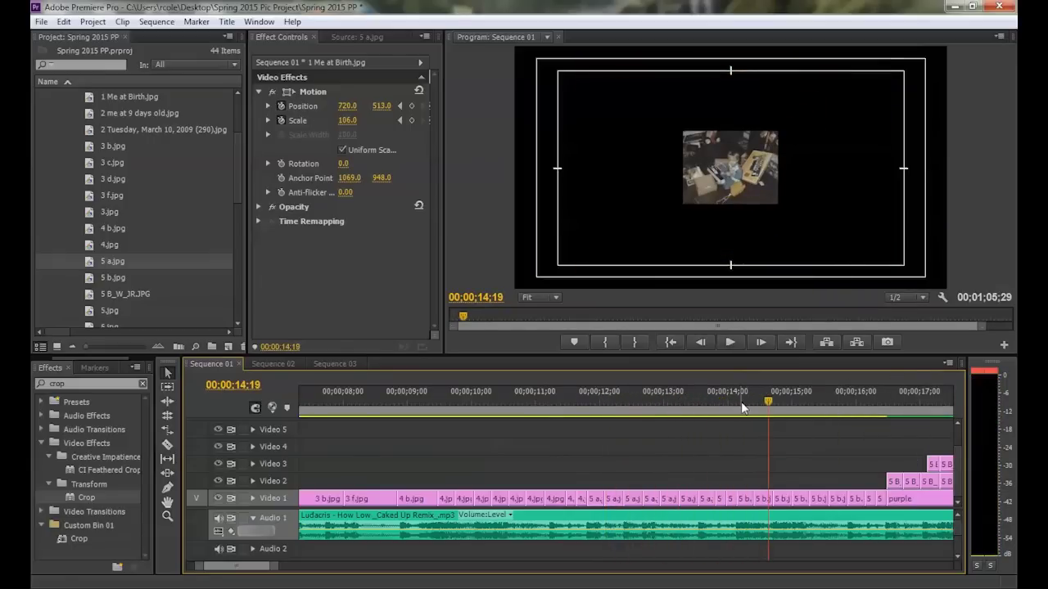
{"action": "left_click_drag", "start_coordinate": [742, 407], "coordinate": [601, 407]}
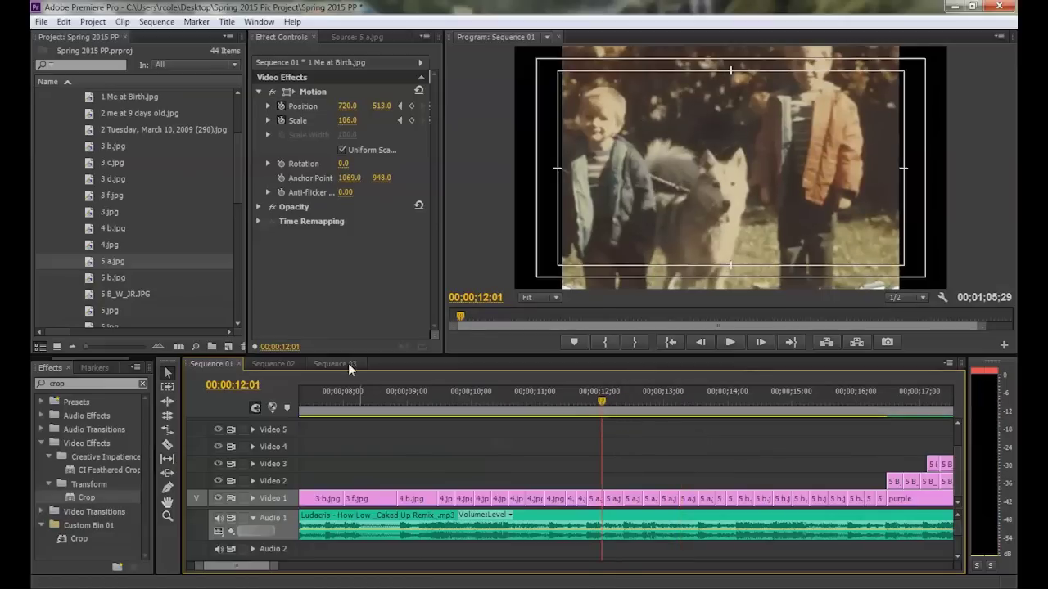
Step: In Sequence 03, set the Motion Scale of the first 5 a.jpg clip to 90 and of the second one to 80
{"action": "left_click", "coordinate": [335, 363]}
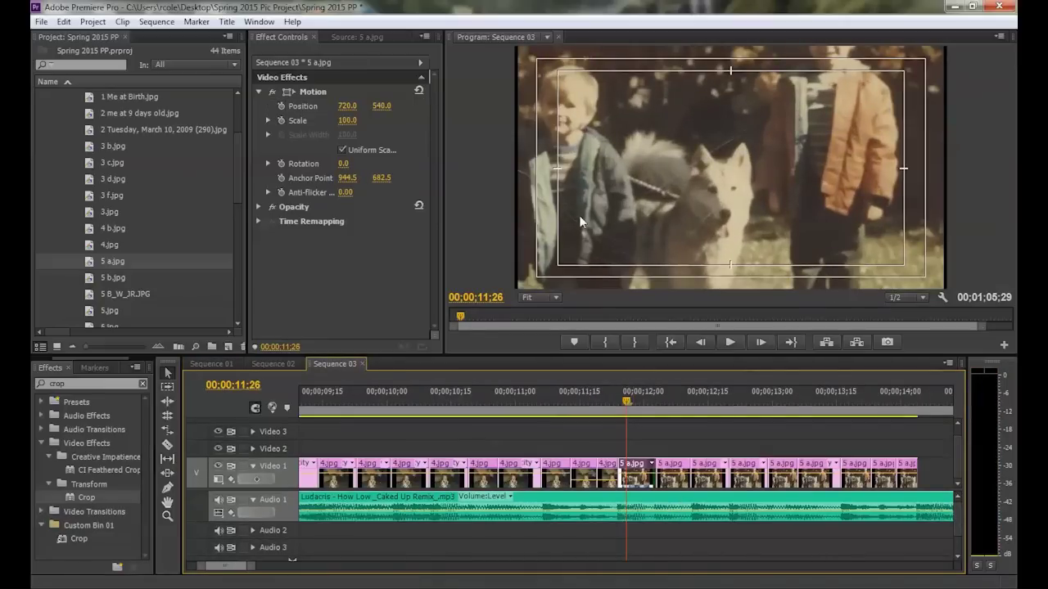
{"action": "left_click", "coordinate": [358, 122]}
{"action": "type", "text": "90"}
{"action": "key", "text": "Return"}
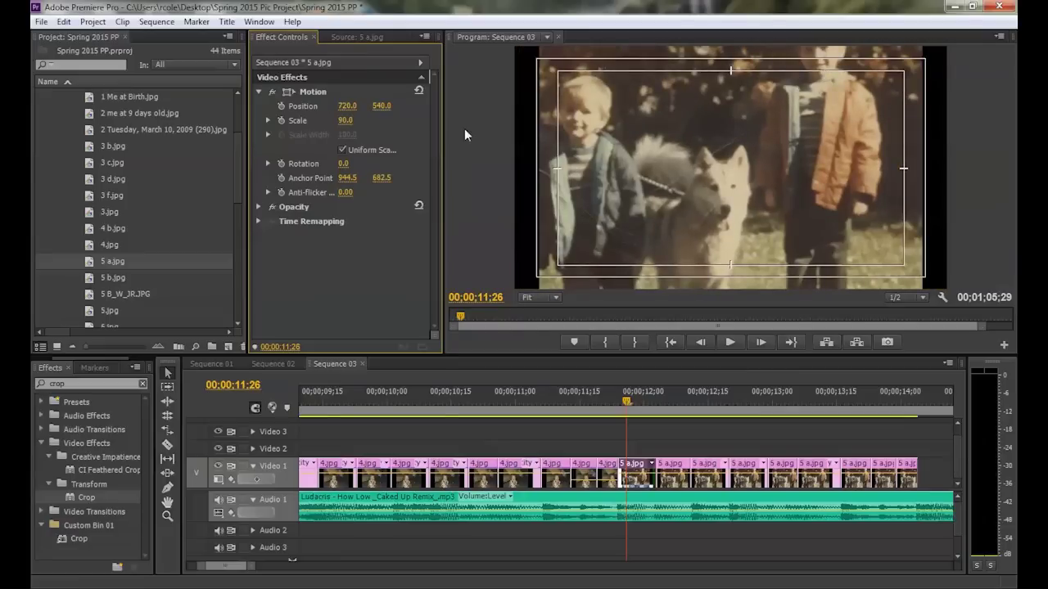
{"action": "left_click", "coordinate": [670, 393]}
{"action": "left_click", "coordinate": [676, 475]}
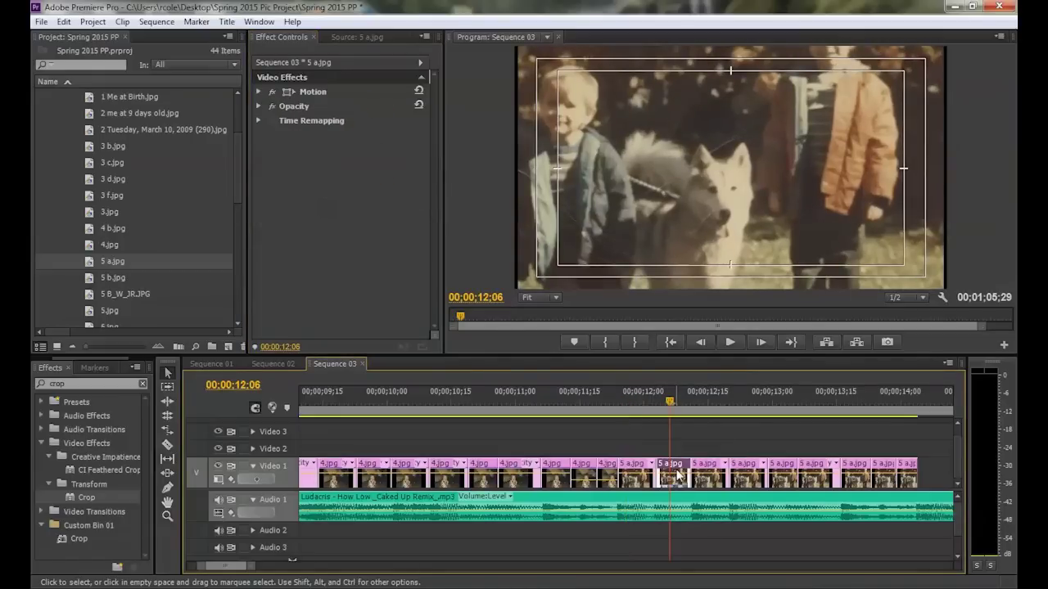
{"action": "left_click", "coordinate": [260, 92]}
{"action": "left_click", "coordinate": [349, 120]}
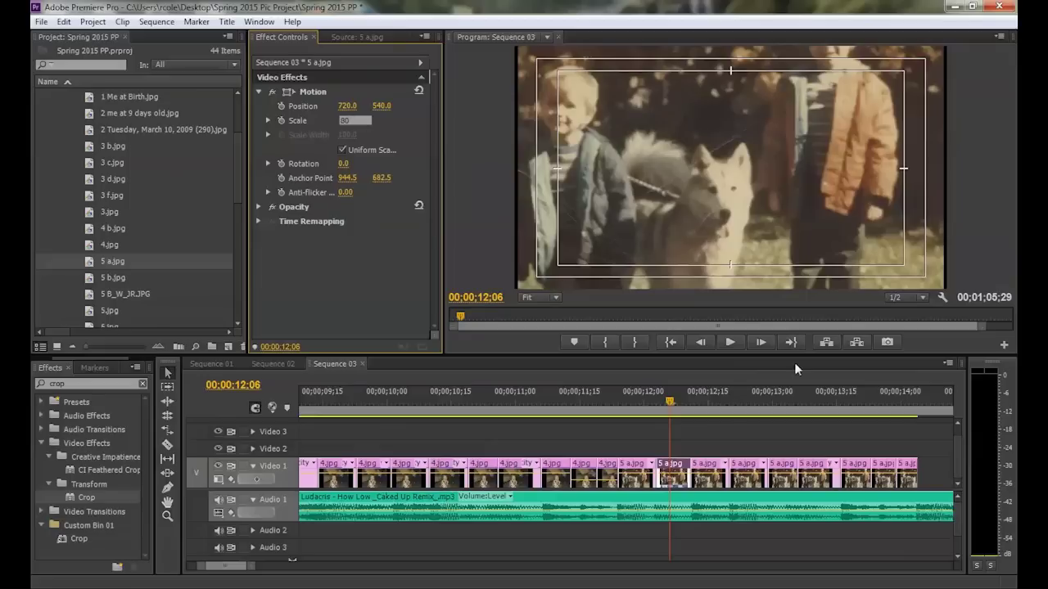
Step: Set the Motion Scale of the third 5 a.jpg clip to 70 and of the fourth one to 60
{"action": "left_click", "coordinate": [713, 464]}
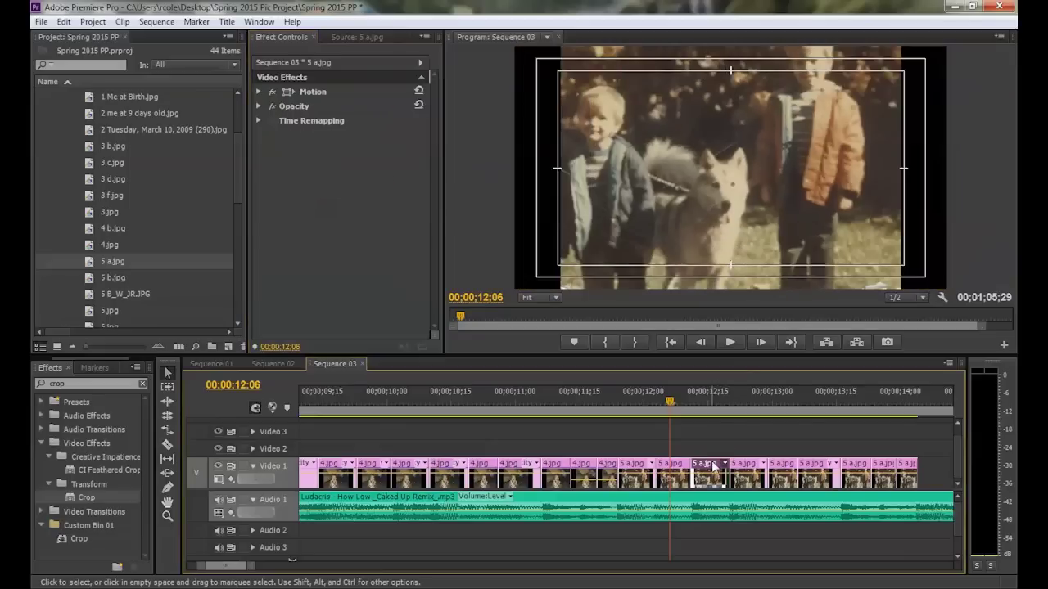
{"action": "left_click", "coordinate": [711, 409]}
{"action": "left_click", "coordinate": [260, 91]}
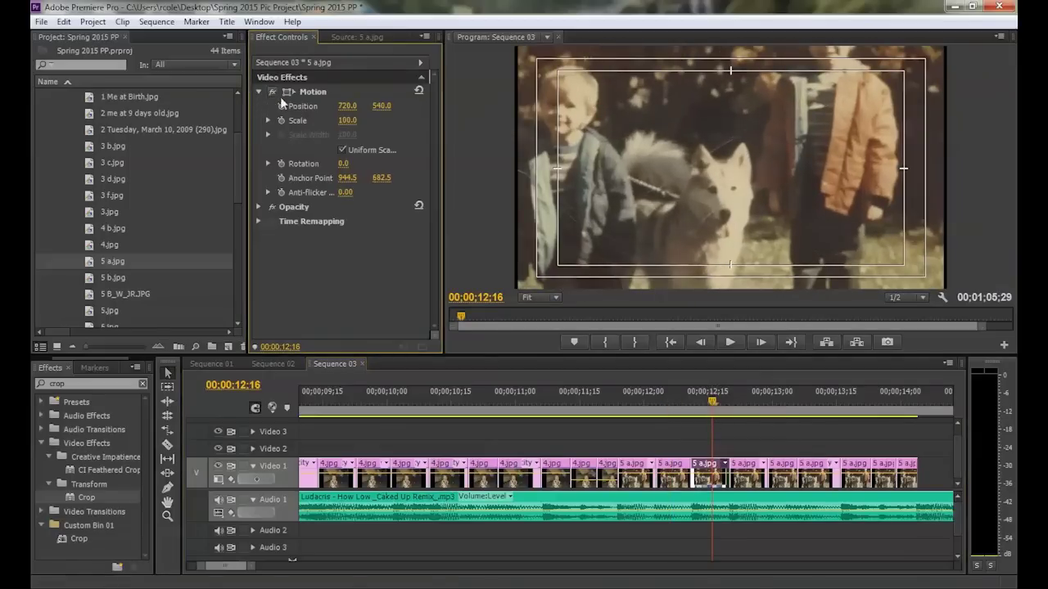
{"action": "left_click", "coordinate": [347, 120]}
{"action": "type", "text": "70"}
{"action": "key", "text": "Return"}
{"action": "left_click", "coordinate": [732, 391]}
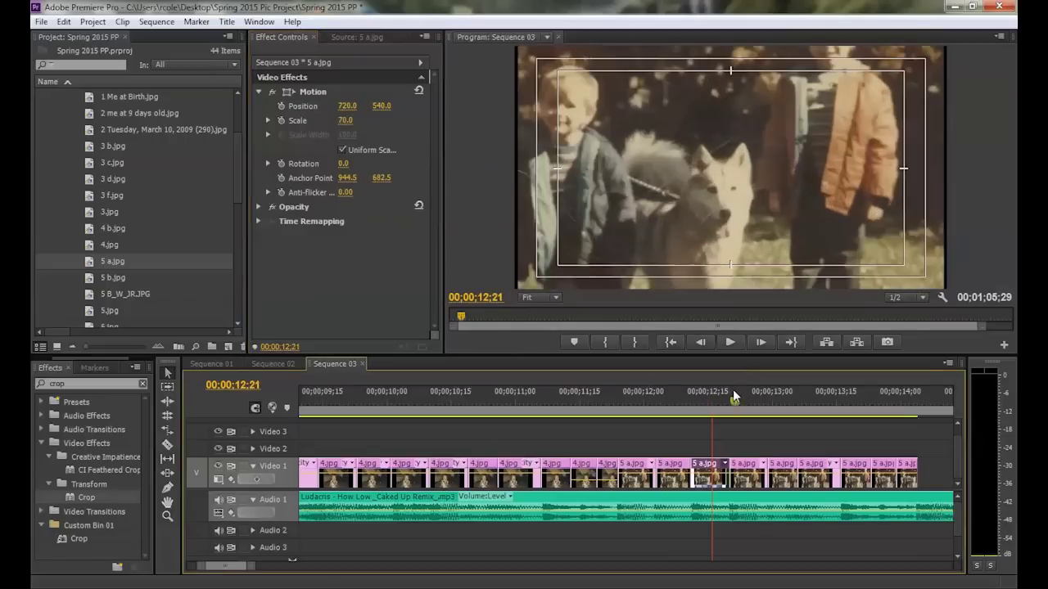
{"action": "left_click", "coordinate": [745, 471]}
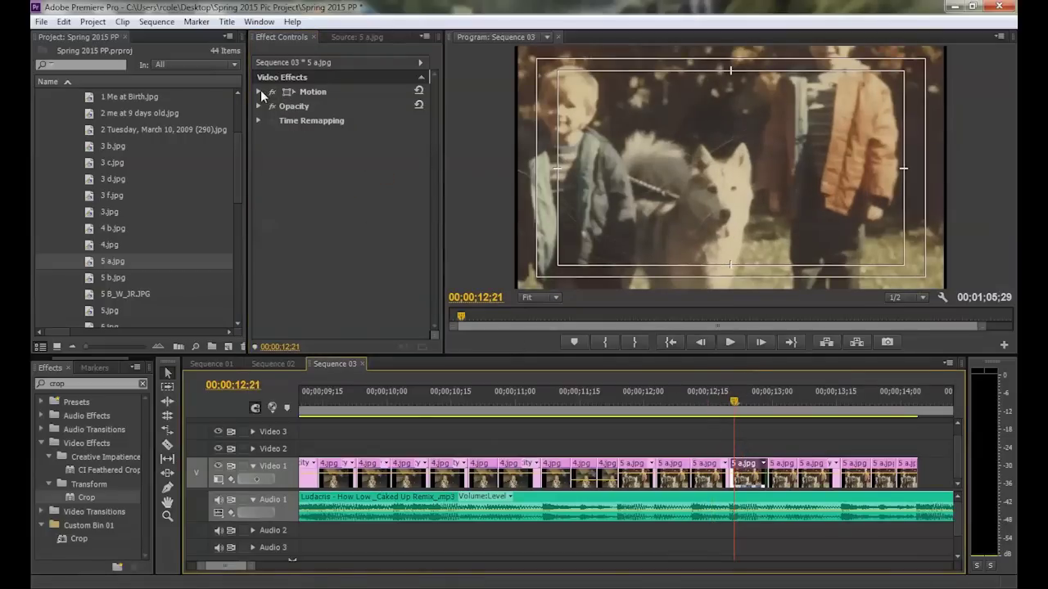
{"action": "left_click", "coordinate": [258, 92]}
{"action": "left_click", "coordinate": [355, 120]}
{"action": "type", "text": "60"}
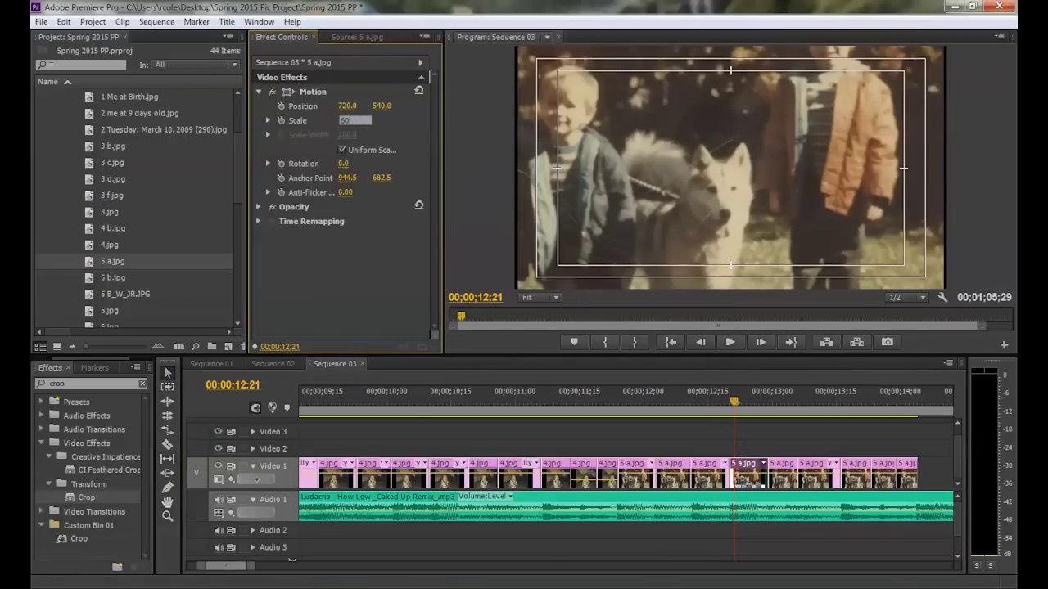
Step: Set the Motion Scale of the fifth 5 a.jpg clip to 50 and of the sixth one to 40
{"action": "left_click", "coordinate": [790, 464]}
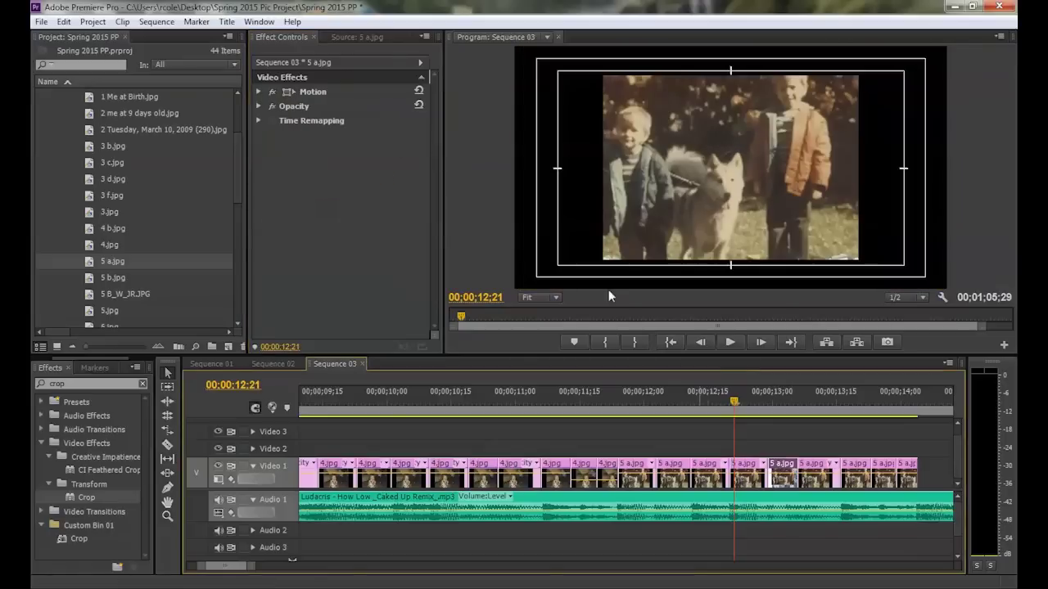
{"action": "left_click", "coordinate": [259, 92]}
{"action": "left_click", "coordinate": [351, 121]}
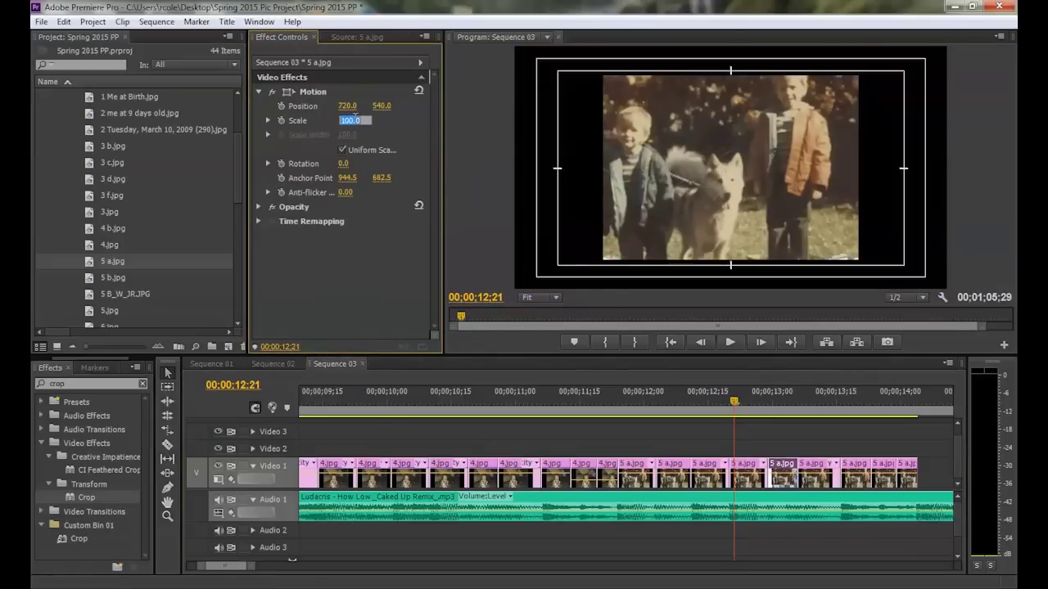
{"action": "type", "text": "50"}
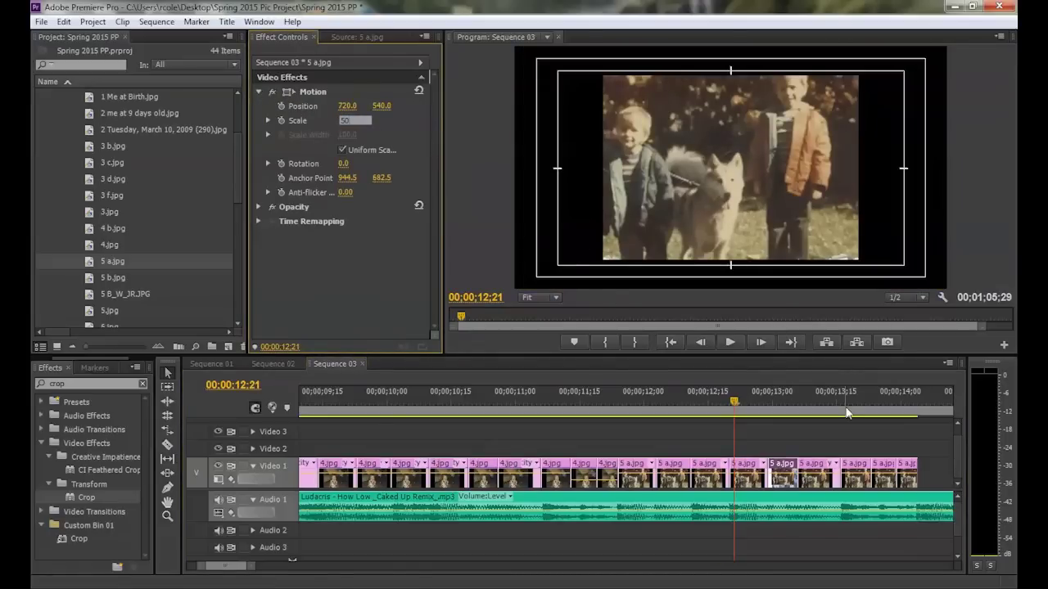
{"action": "left_click", "coordinate": [814, 475]}
{"action": "left_click", "coordinate": [259, 92]}
{"action": "left_click", "coordinate": [352, 120]}
{"action": "type", "text": "40"}
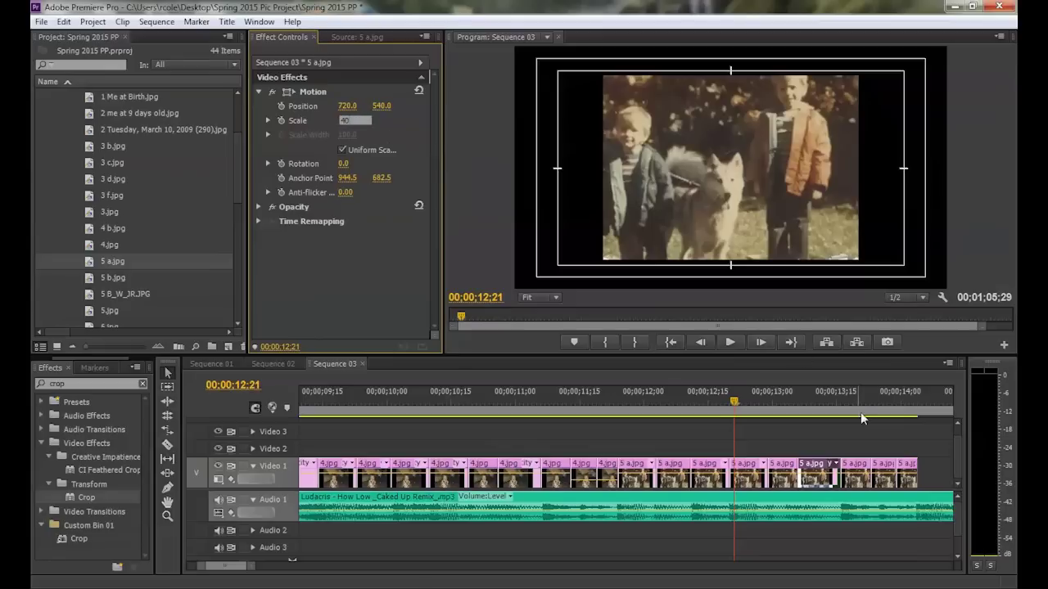
Step: Reduce the Motion Scale of the seventh 5 a.jpg clip, and set the Scale of the eighth one to 20
{"action": "left_click", "coordinate": [858, 470]}
{"action": "left_click", "coordinate": [259, 91]}
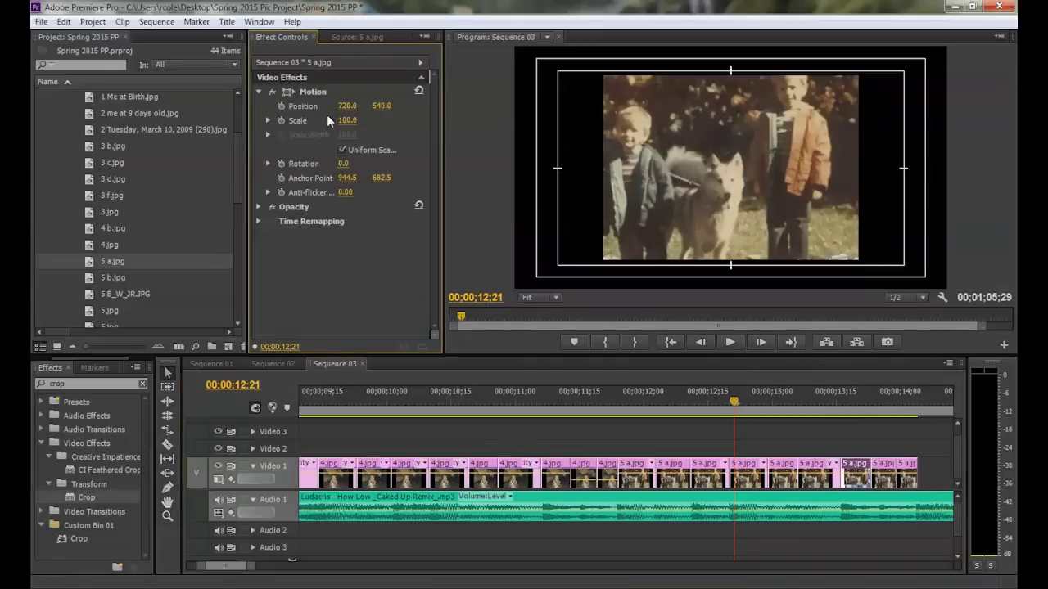
{"action": "left_click", "coordinate": [348, 121]}
{"action": "type", "text": "40"}
{"action": "left_click", "coordinate": [885, 466]}
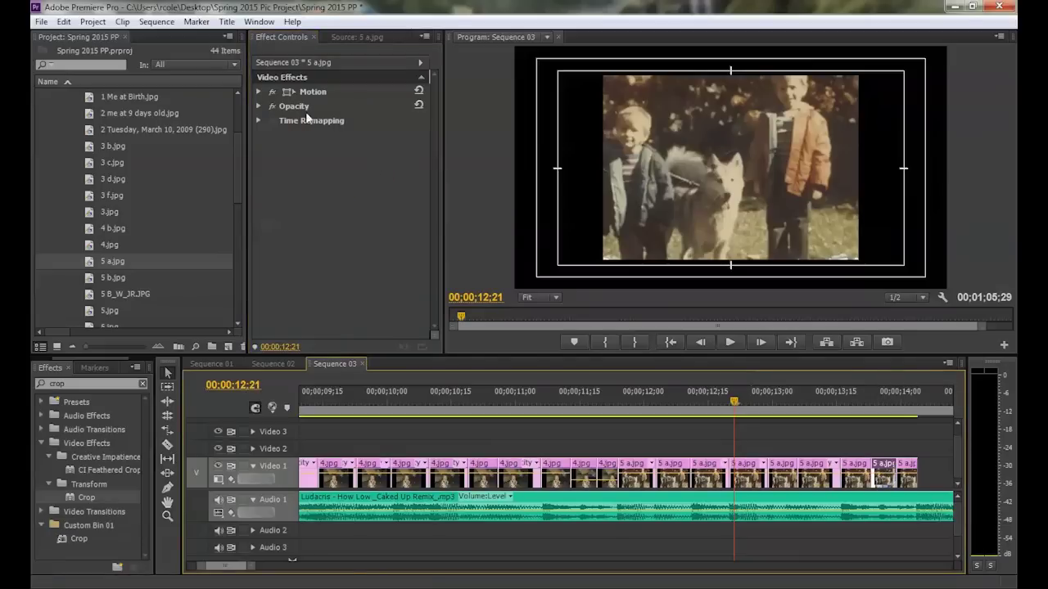
{"action": "left_click", "coordinate": [258, 92]}
{"action": "left_click", "coordinate": [349, 120]}
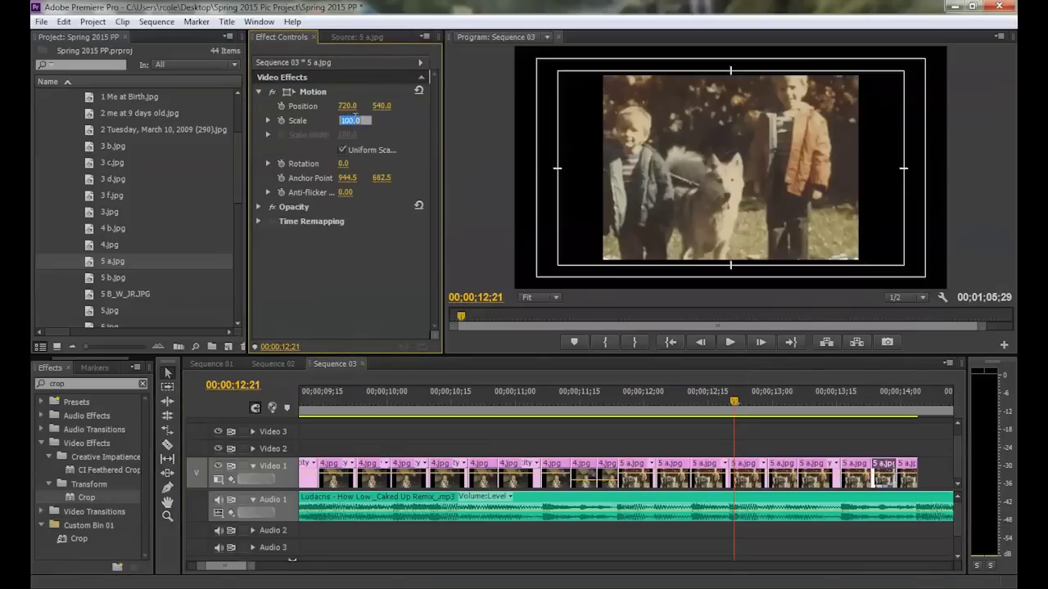
{"action": "type", "text": "40"}
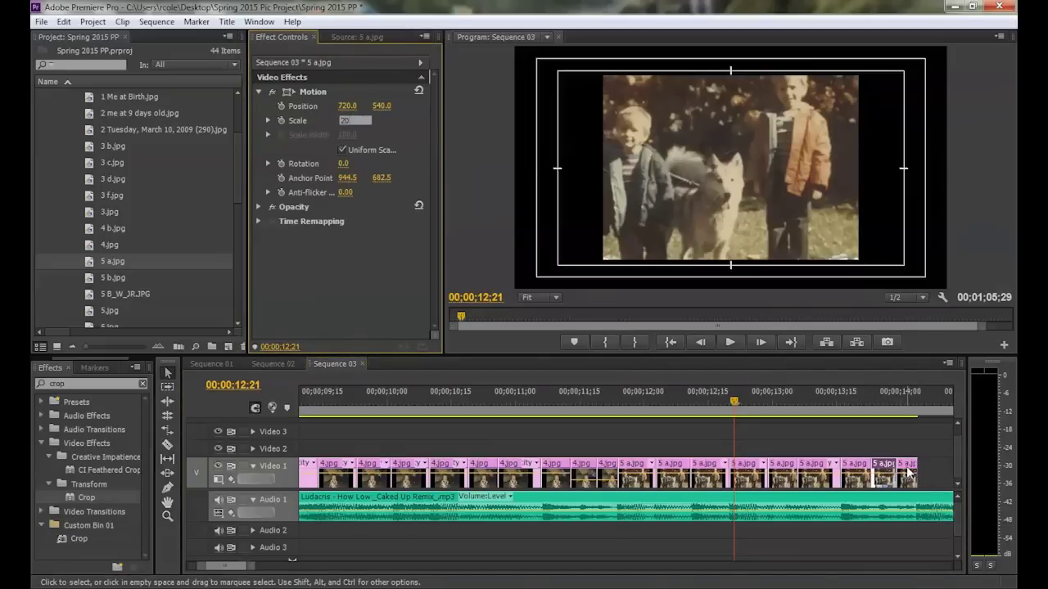
Step: Set the Motion Scale of the last 5 a.jpg clip to 10
{"action": "left_click", "coordinate": [907, 467]}
{"action": "left_click", "coordinate": [259, 91]}
{"action": "left_click", "coordinate": [350, 121]}
{"action": "type", "text": "10"}
{"action": "key", "text": "Return"}
Step: Play Sequence 03 from the last 4.jpg clips past the end of the shrinking 5 a.jpg clips
{"action": "left_click_drag", "start_coordinate": [565, 403], "coordinate": [908, 396]}
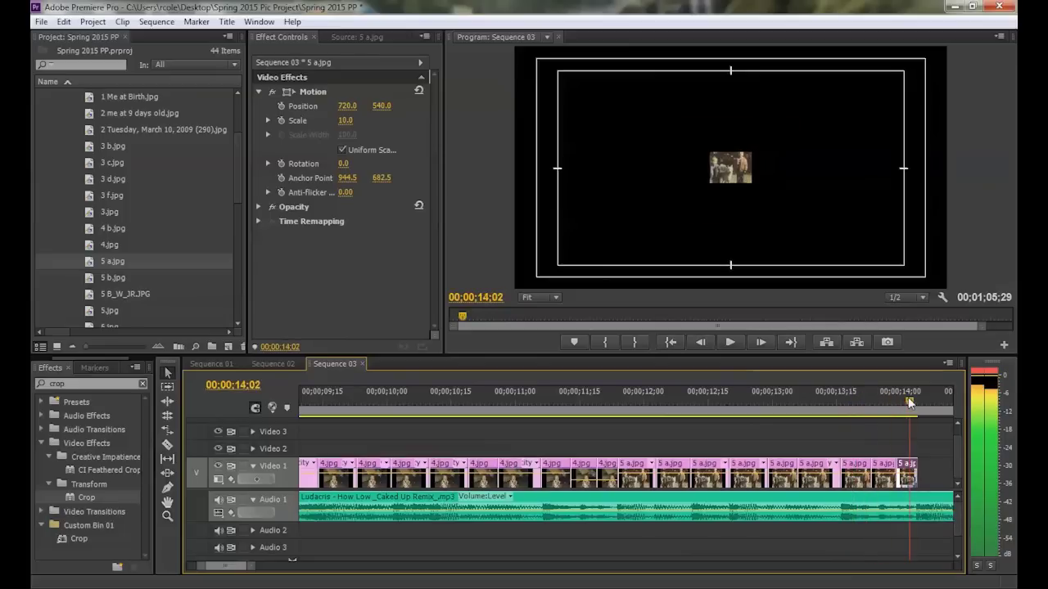
{"action": "left_click", "coordinate": [565, 397]}
{"action": "key", "text": "space"}
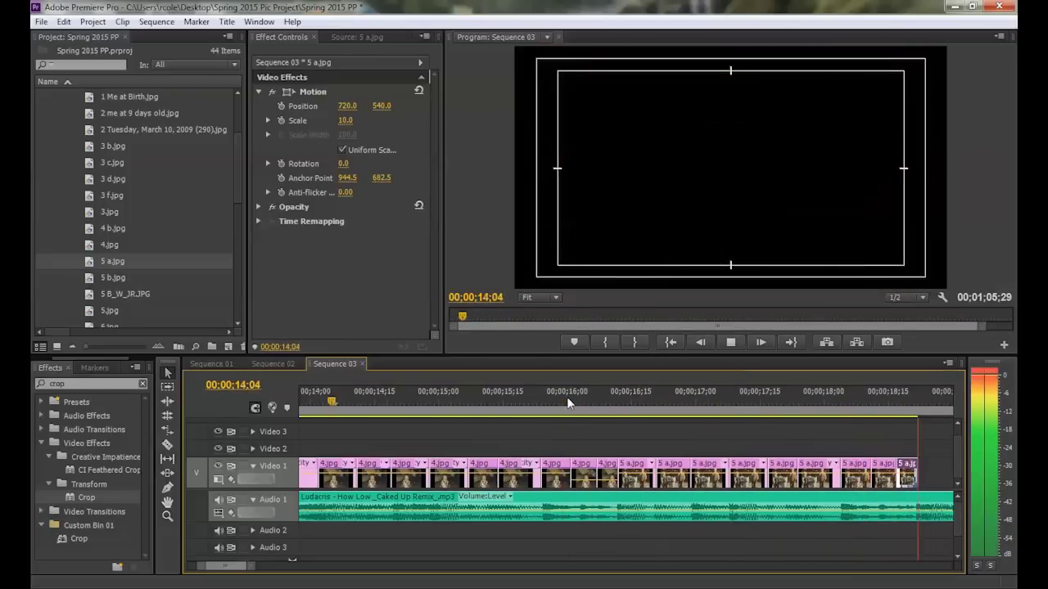
{"action": "key", "text": "space"}
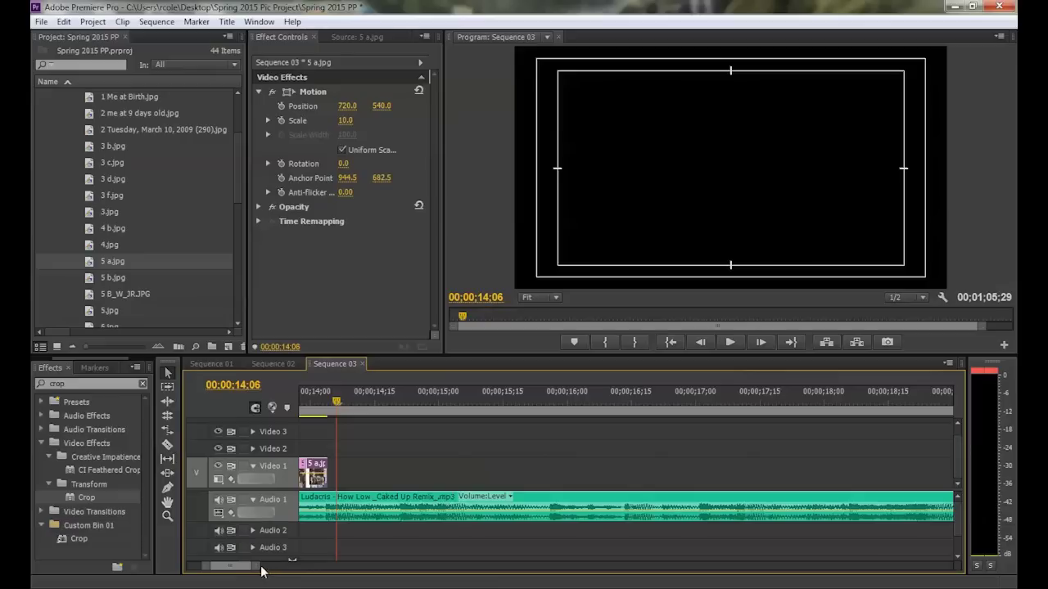
Step: Place 5 b.jpg from the project on Video 2, starting where the last 5 a.jpg clip ends
{"action": "left_click_drag", "start_coordinate": [257, 567], "coordinate": [308, 567]}
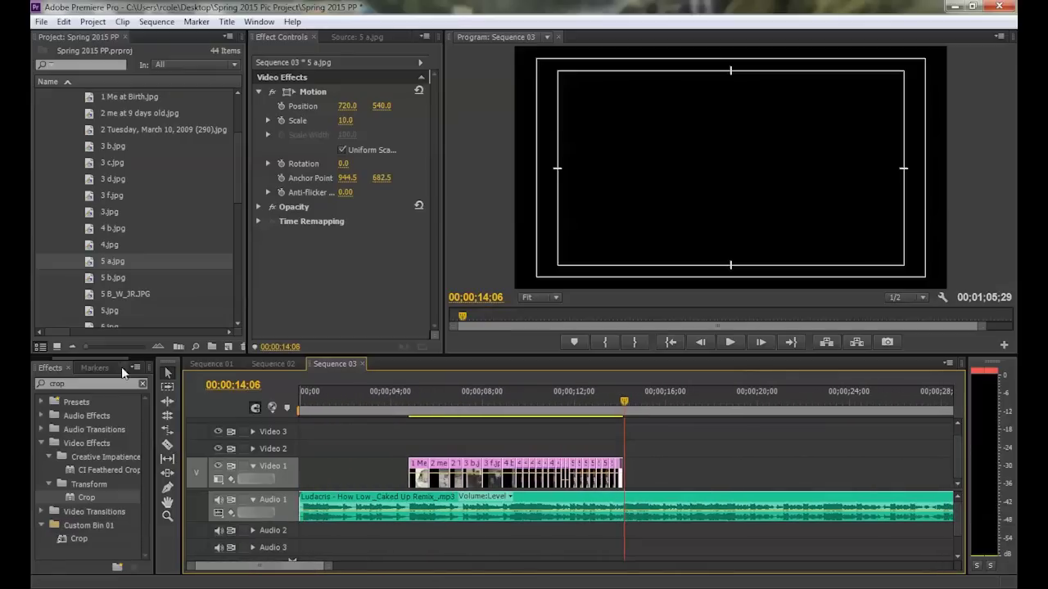
{"action": "double_click", "coordinate": [92, 277]}
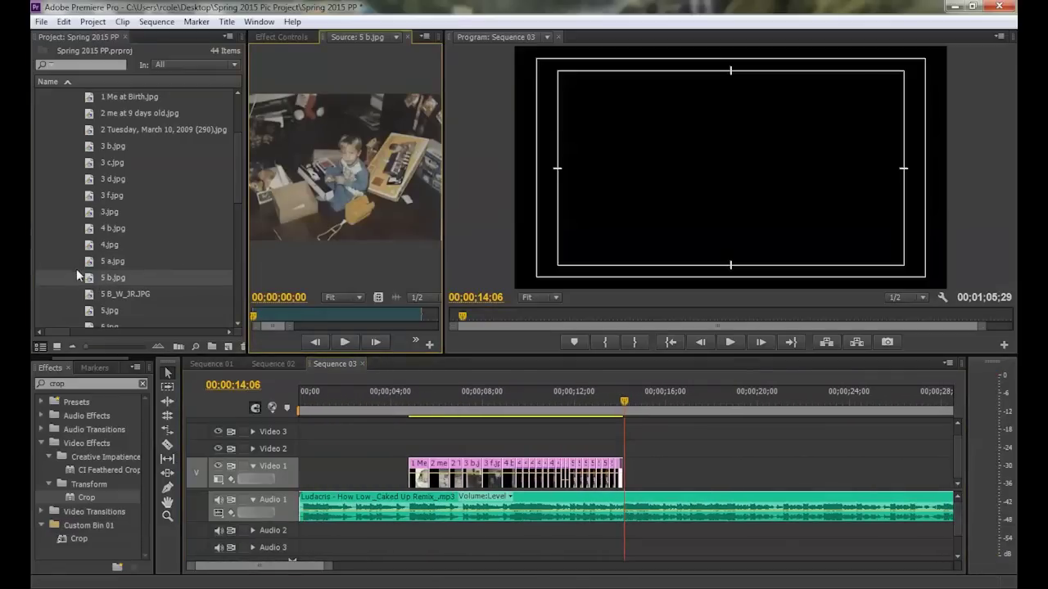
{"action": "left_click_drag", "start_coordinate": [88, 280], "coordinate": [623, 449]}
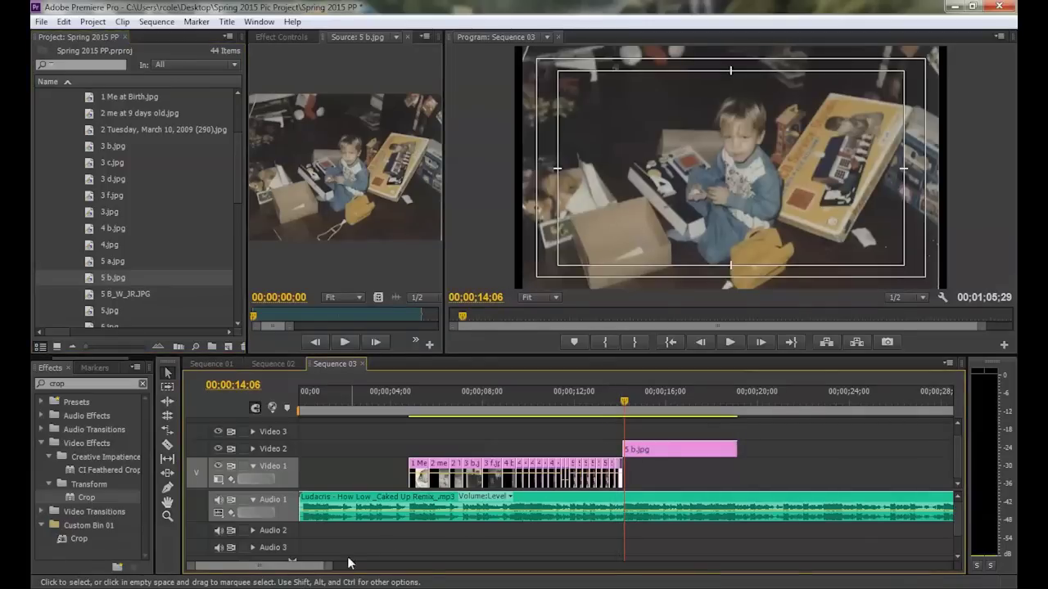
Step: Move the 5 b.jpg clip back above the first 5 a.jpg clip and trim its end to match the last 5 a.jpg clip
{"action": "left_click_drag", "start_coordinate": [325, 566], "coordinate": [291, 576]}
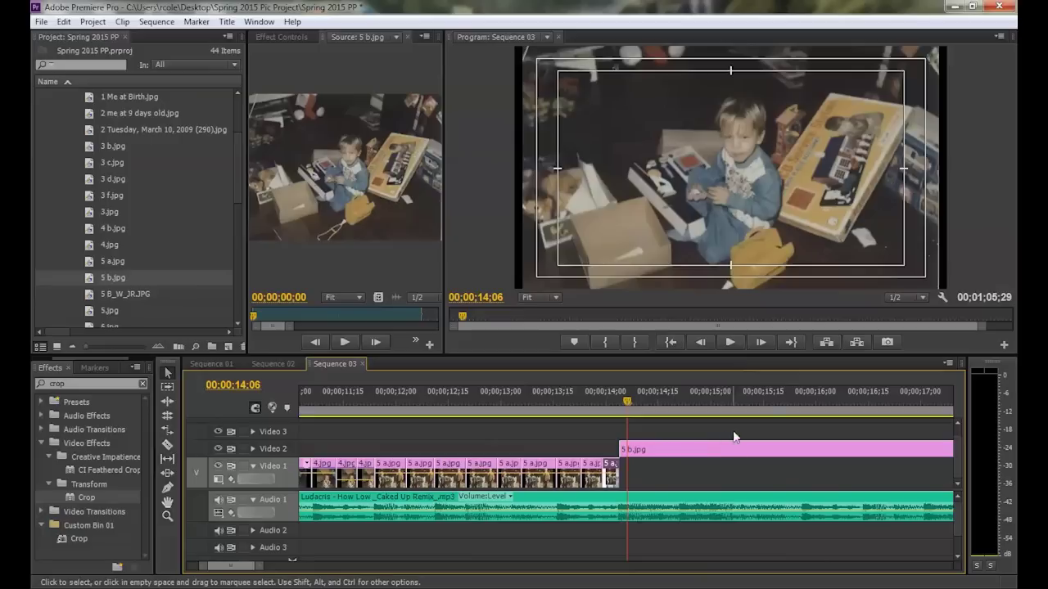
{"action": "left_click_drag", "start_coordinate": [722, 452], "coordinate": [478, 450]}
{"action": "left_click_drag", "start_coordinate": [897, 449], "coordinate": [616, 442]}
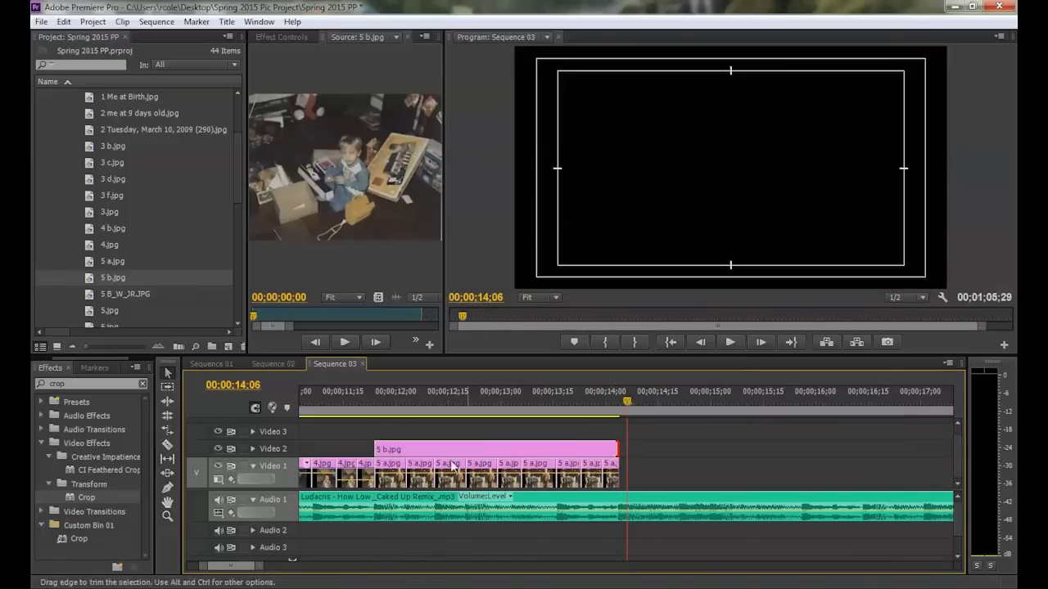
Step: Split the 5 b.jpg clip on Video 2 with the Razor tool at every cut between the 5 a.jpg clips below
{"action": "left_click", "coordinate": [168, 444]}
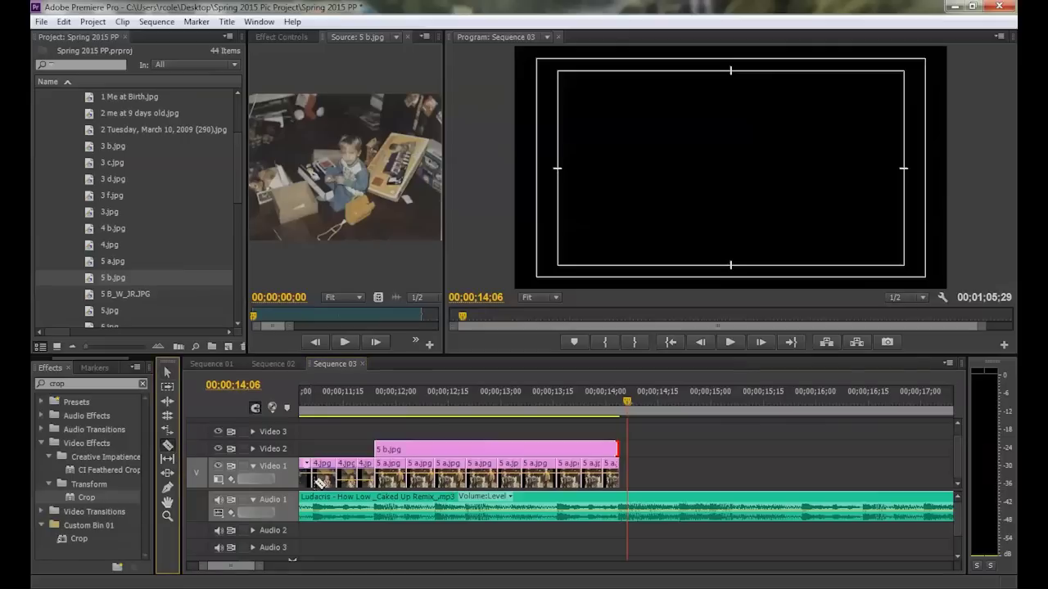
{"action": "left_click", "coordinate": [405, 448]}
{"action": "left_click", "coordinate": [434, 449]}
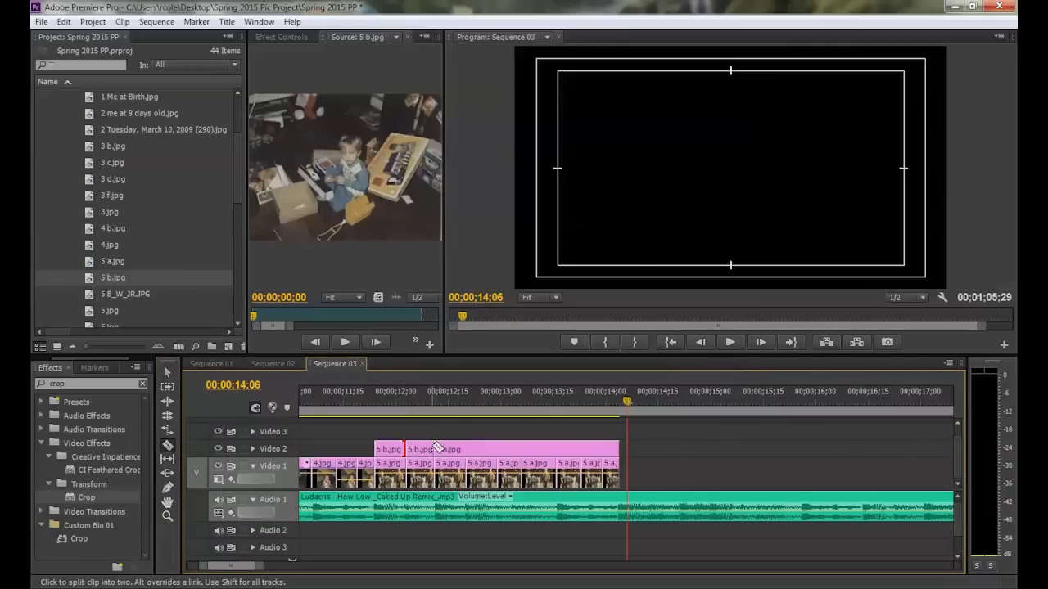
{"action": "left_click", "coordinate": [495, 448]}
{"action": "left_click", "coordinate": [520, 448]}
{"action": "left_click", "coordinate": [558, 444]}
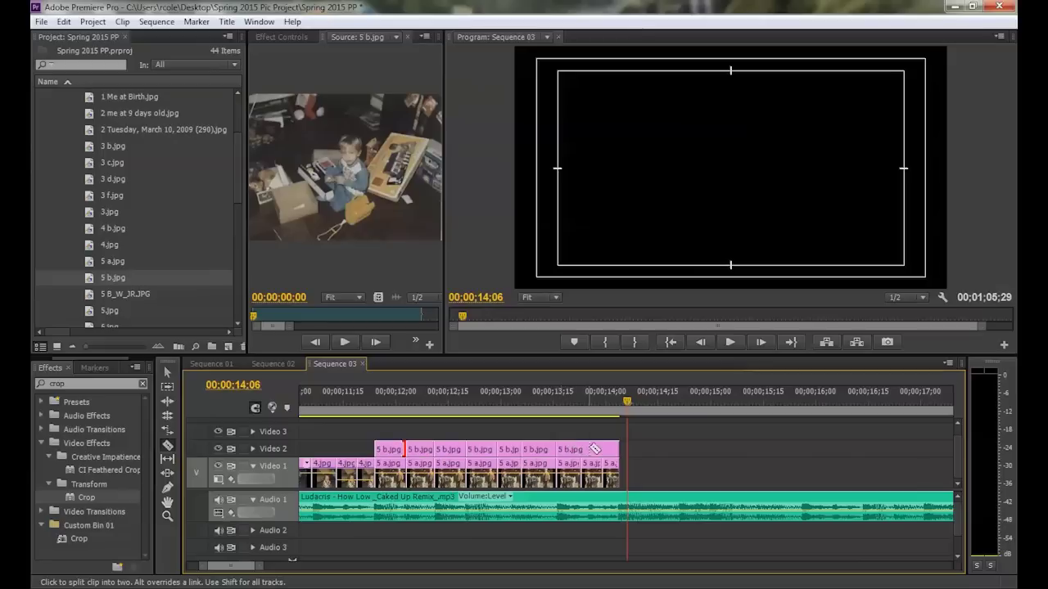
{"action": "left_click", "coordinate": [581, 445]}
{"action": "left_click", "coordinate": [603, 446]}
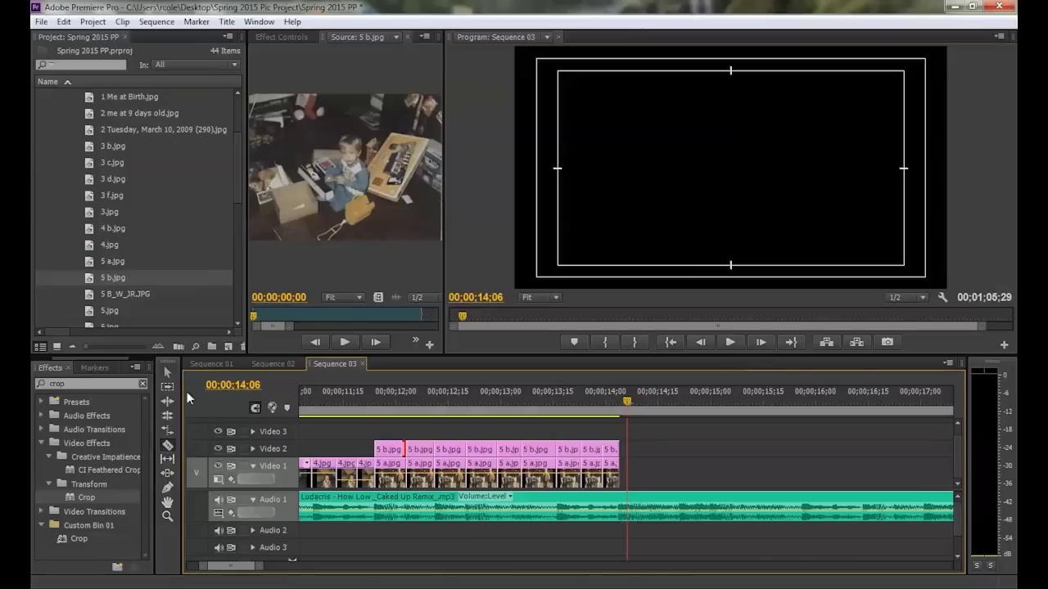
Step: Move all the 5 b.jpg pieces down to Video 1 directly after the last 5 a.jpg clip
{"action": "left_click", "coordinate": [168, 372]}
{"action": "left_click_drag", "start_coordinate": [350, 431], "coordinate": [639, 450]}
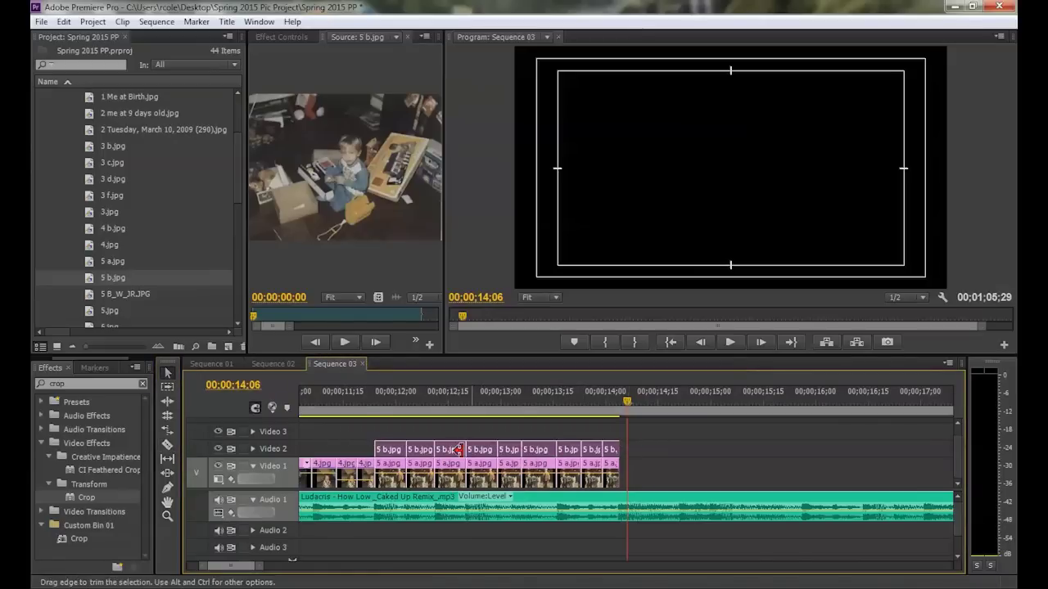
{"action": "left_click_drag", "start_coordinate": [386, 451], "coordinate": [631, 475]}
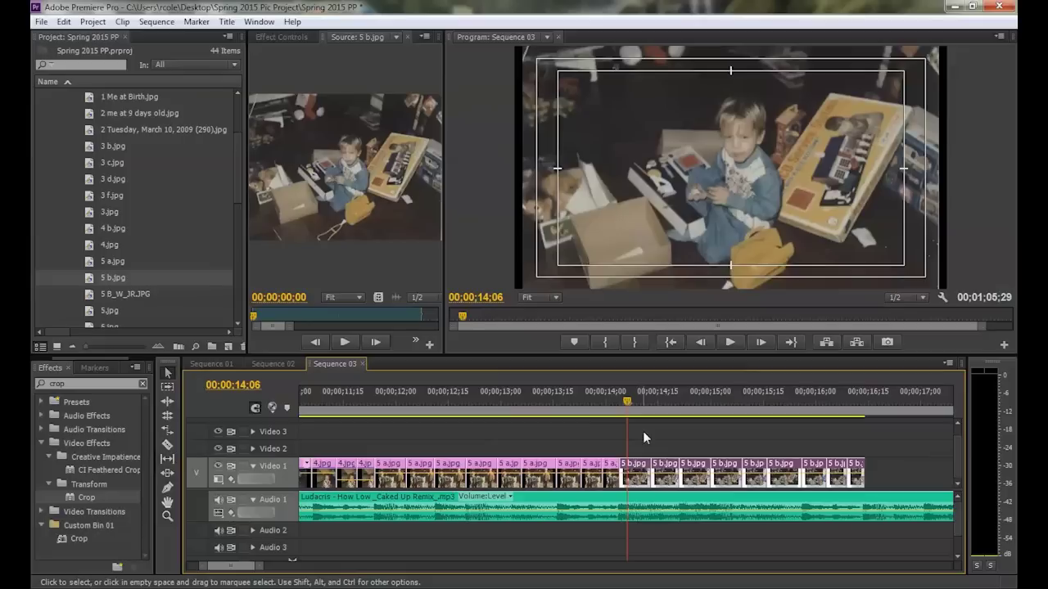
Step: Set the Motion scale of the first 5 b.jpg clip on Video 1 to 10
{"action": "left_click", "coordinate": [643, 467]}
{"action": "left_click", "coordinate": [282, 36]}
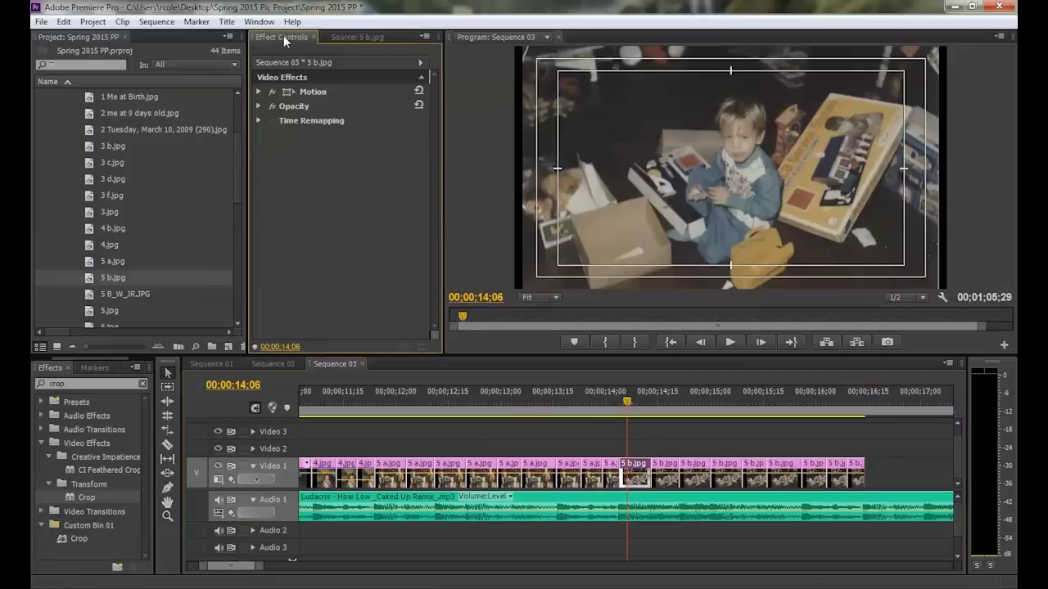
{"action": "left_click", "coordinate": [259, 92]}
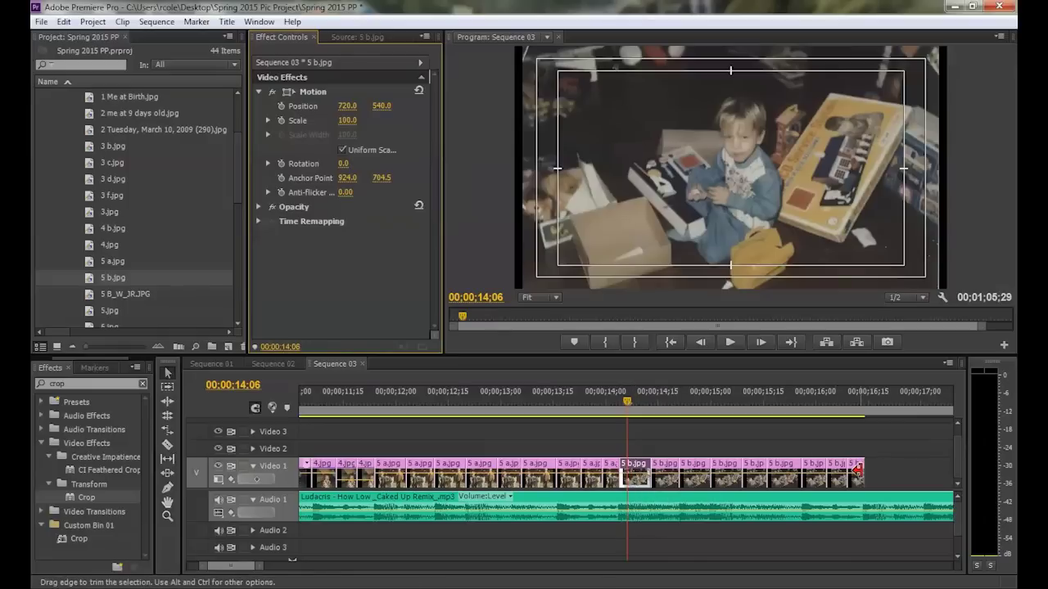
{"action": "left_click", "coordinate": [643, 468]}
{"action": "left_click", "coordinate": [348, 120]}
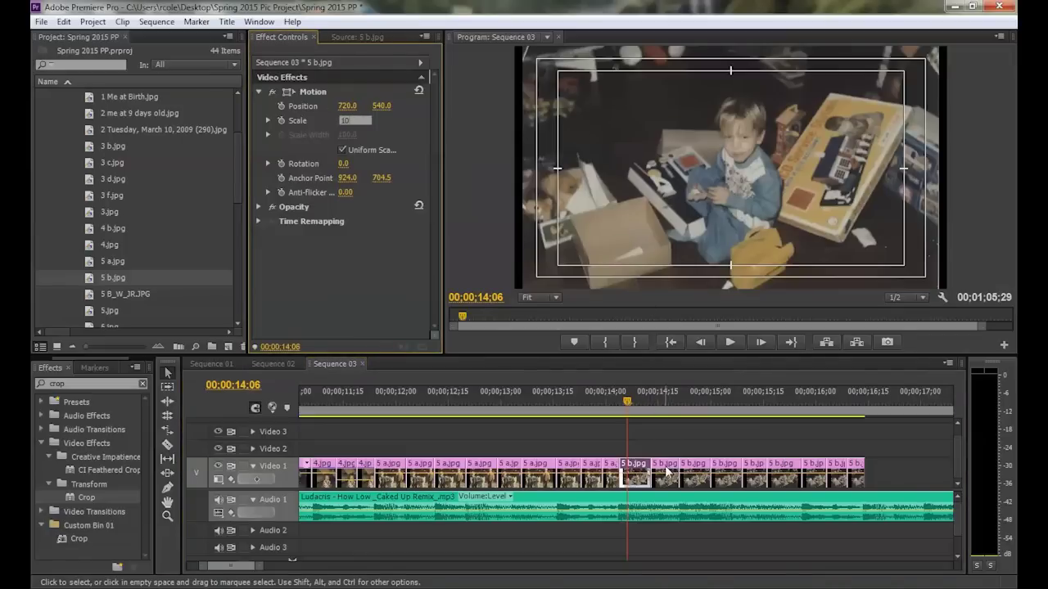
Step: Set the scale of the second 5 b.jpg clip to 20 and of the third 5 b.jpg clip to 30
{"action": "left_click", "coordinate": [667, 471]}
{"action": "left_click", "coordinate": [259, 92]}
{"action": "left_click", "coordinate": [350, 121]}
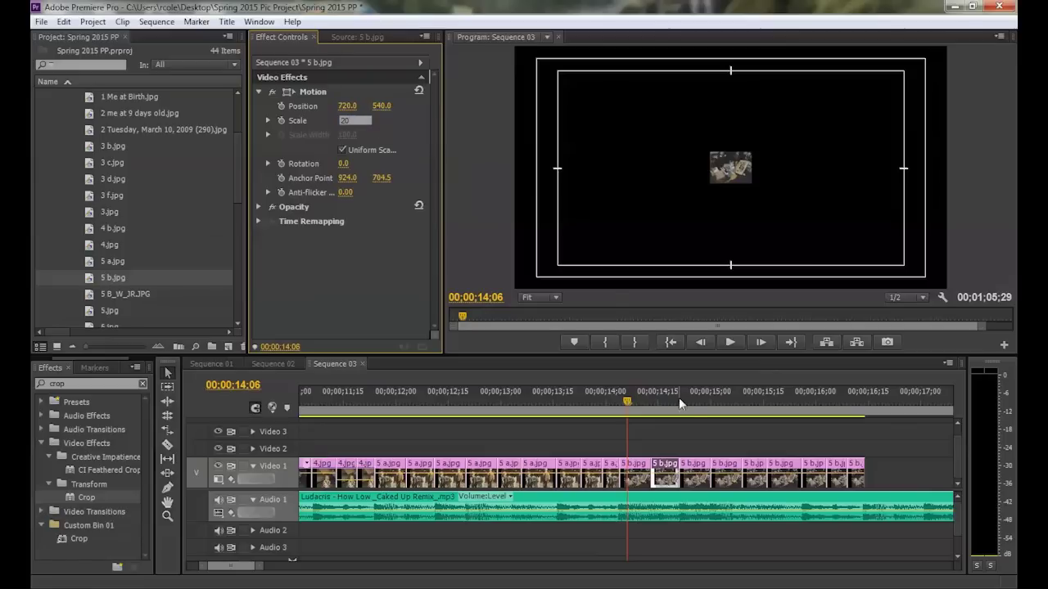
{"action": "left_click_drag", "start_coordinate": [657, 402], "coordinate": [687, 406]}
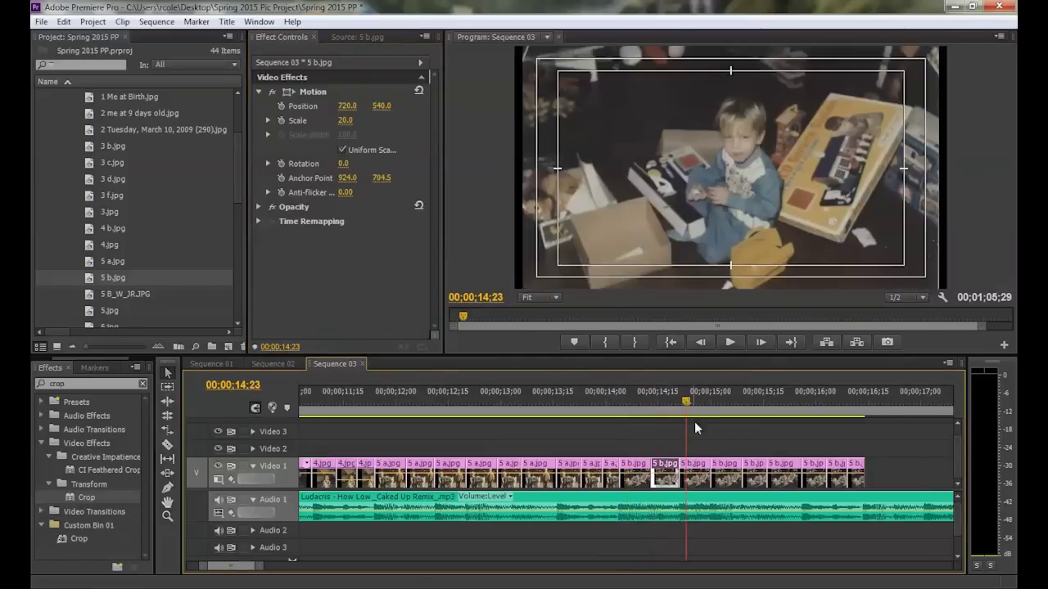
{"action": "left_click", "coordinate": [695, 473]}
{"action": "left_click", "coordinate": [257, 92]}
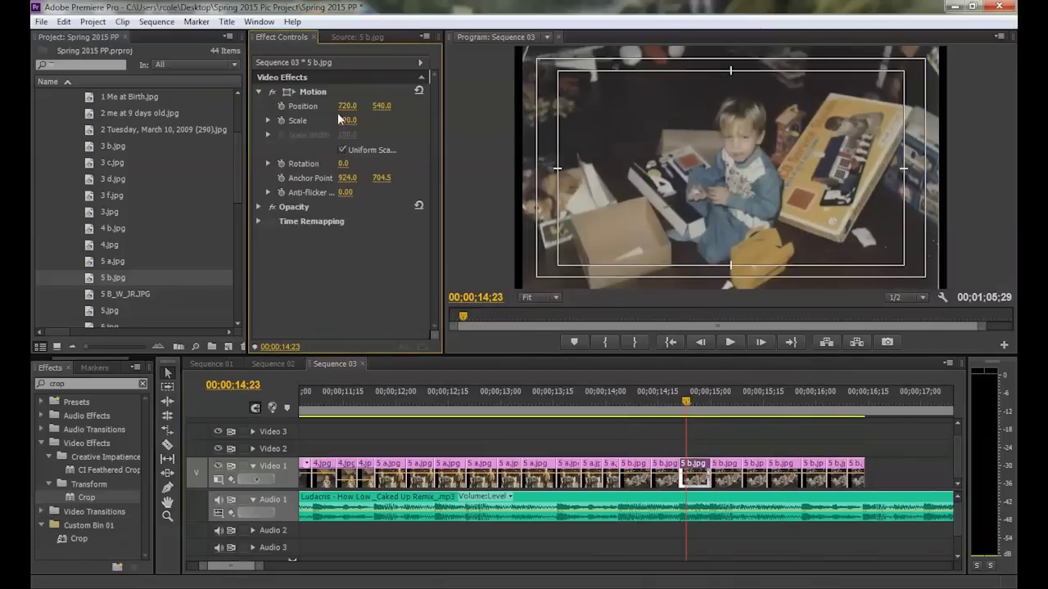
{"action": "left_click", "coordinate": [350, 122]}
{"action": "type", "text": "30"}
{"action": "key", "text": "Return"}
Step: Set the scale of the fourth 5 b.jpg clip to 40 and of the fifth 5 b.jpg clip to 50
{"action": "left_click", "coordinate": [718, 401]}
{"action": "left_click", "coordinate": [726, 474]}
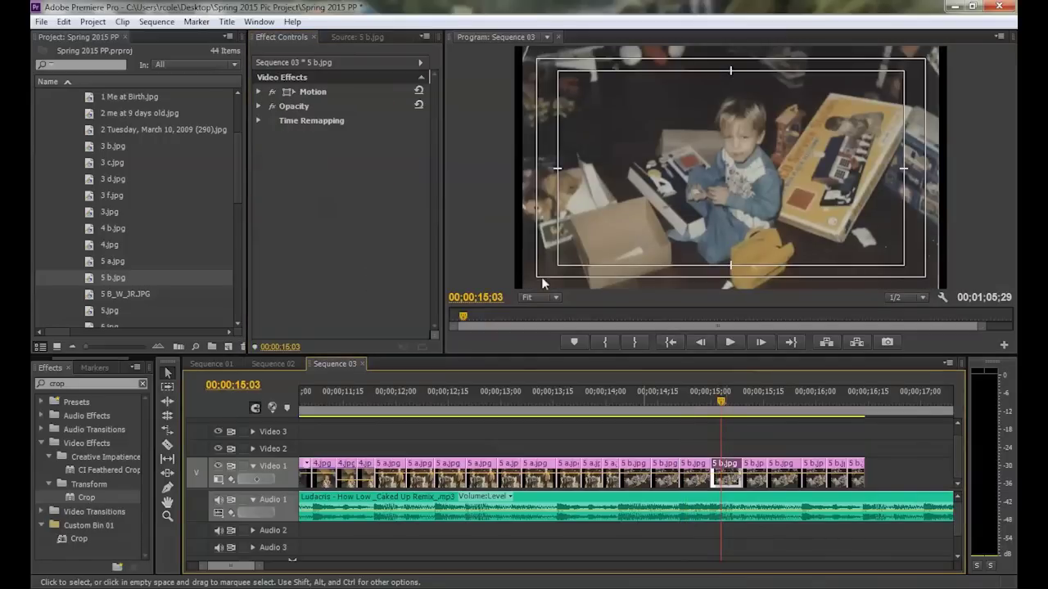
{"action": "left_click", "coordinate": [259, 92]}
{"action": "left_click", "coordinate": [350, 120]}
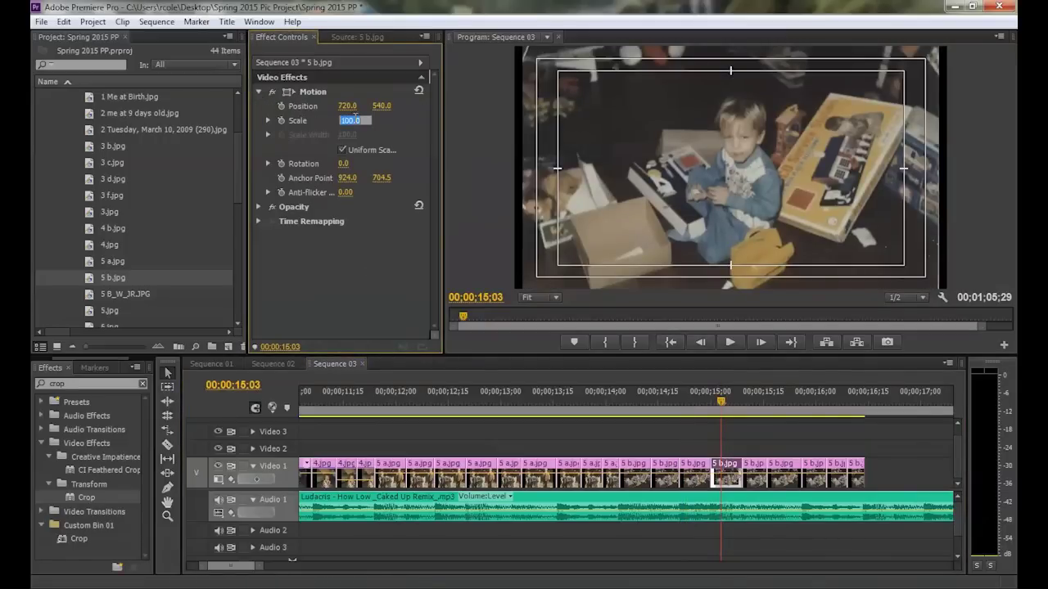
{"action": "type", "text": "40"}
{"action": "key", "text": "Return"}
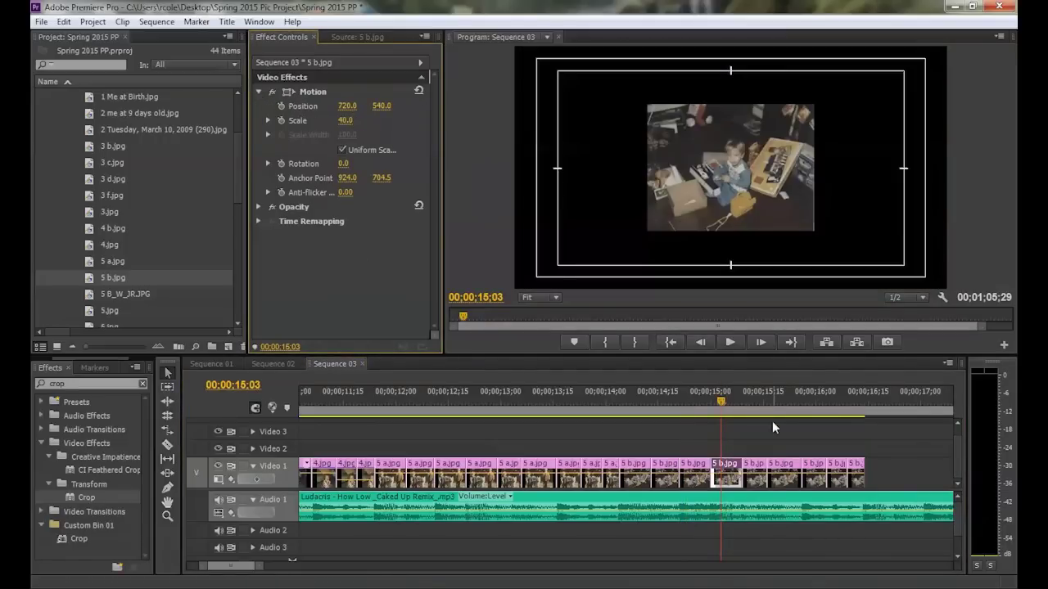
{"action": "left_click", "coordinate": [754, 475]}
{"action": "left_click", "coordinate": [259, 92]}
{"action": "left_click", "coordinate": [350, 120]}
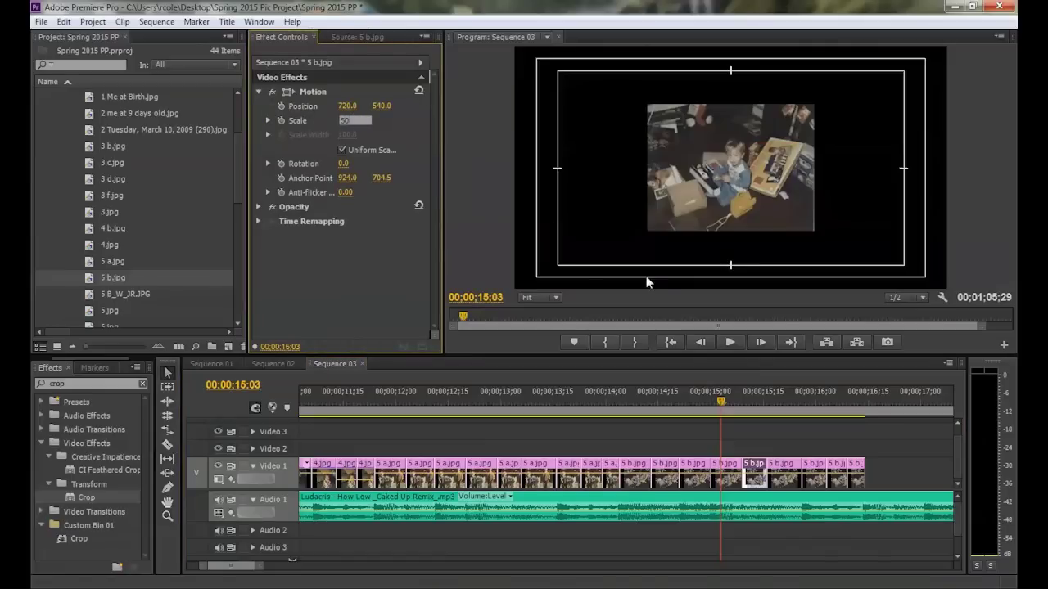
Step: Set the scale of the sixth 5 b.jpg clip to 60 and reduce the seventh clip's scale following the same progression
{"action": "left_click", "coordinate": [781, 473]}
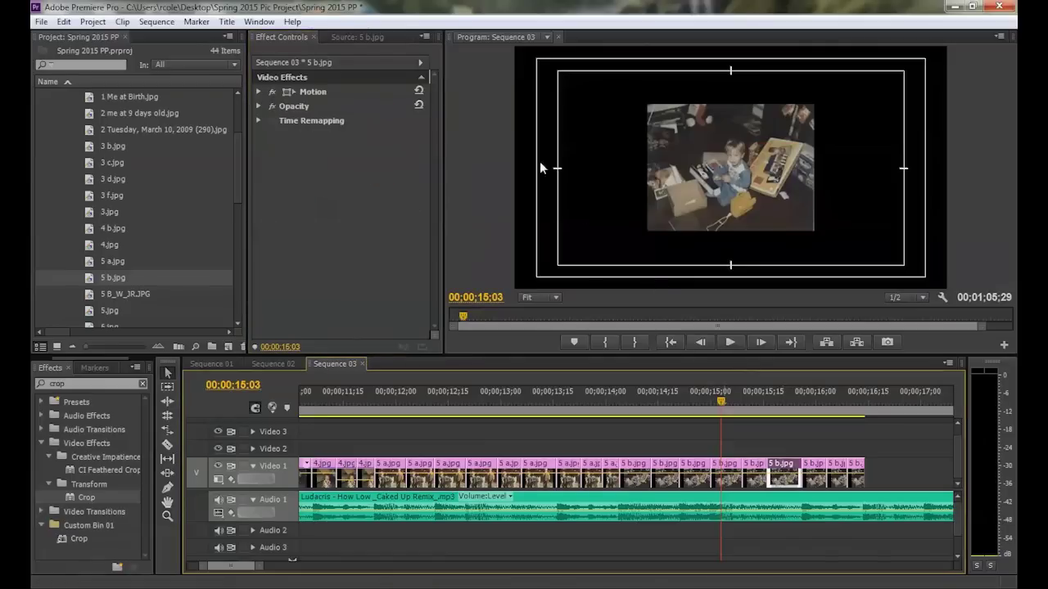
{"action": "left_click", "coordinate": [258, 92]}
{"action": "left_click", "coordinate": [350, 120]}
{"action": "type", "text": "60"}
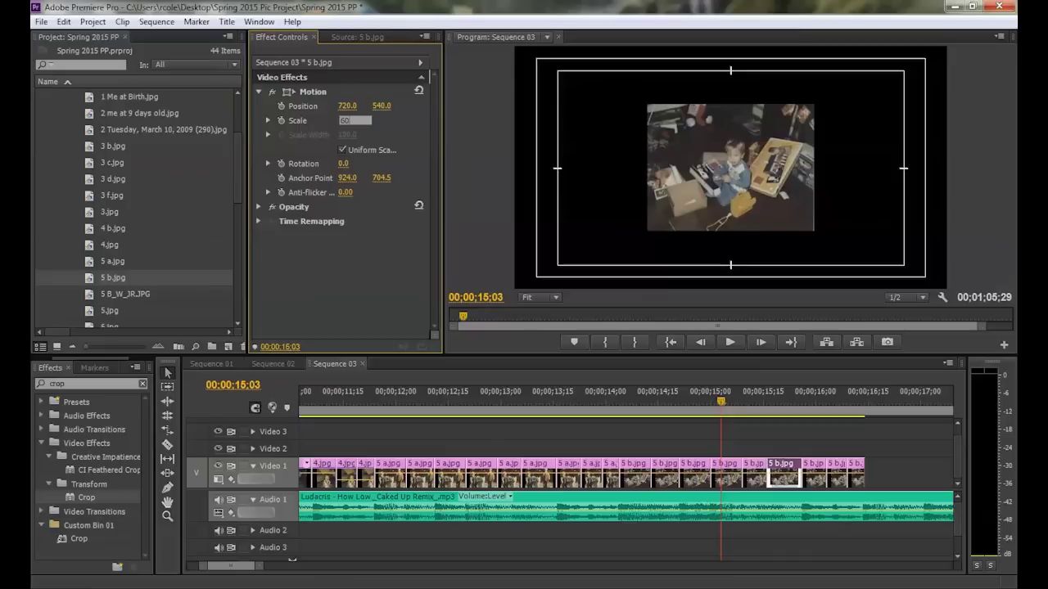
{"action": "left_click", "coordinate": [815, 475]}
{"action": "left_click", "coordinate": [258, 92]}
{"action": "left_click", "coordinate": [350, 120]}
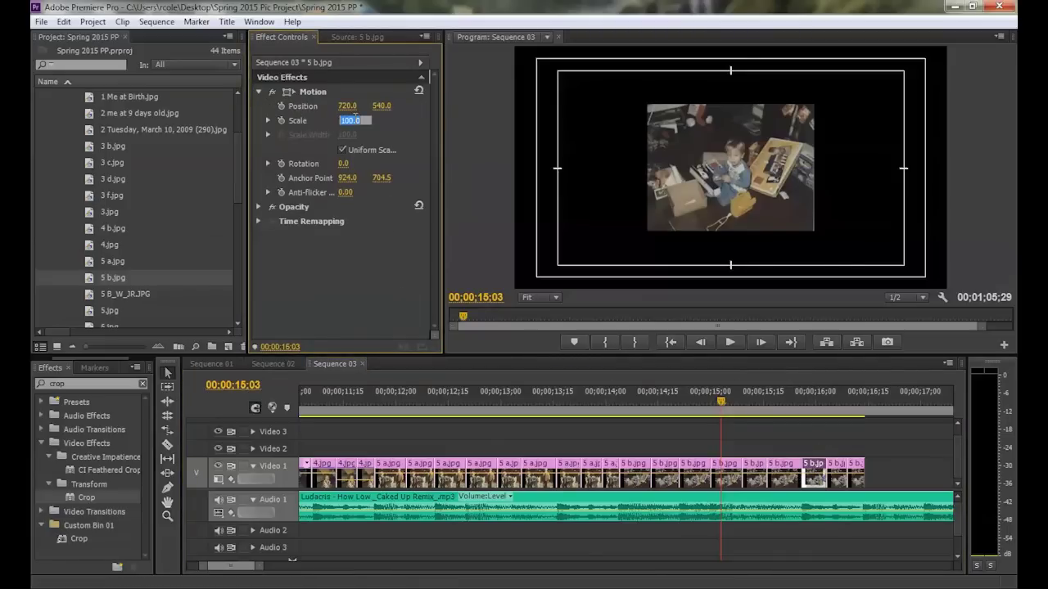
Step: Set the scale of the eighth 5 b.jpg clip to 80 and of the last 5 b.jpg clip to 90
{"action": "left_click", "coordinate": [841, 474]}
{"action": "left_click", "coordinate": [258, 92]}
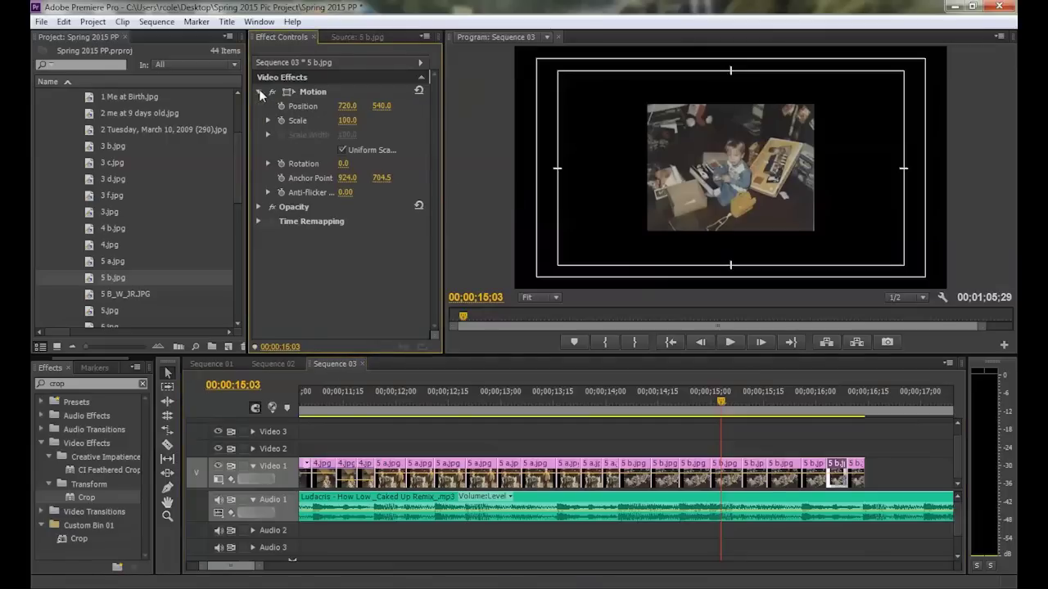
{"action": "left_click", "coordinate": [350, 120]}
{"action": "type", "text": "80"}
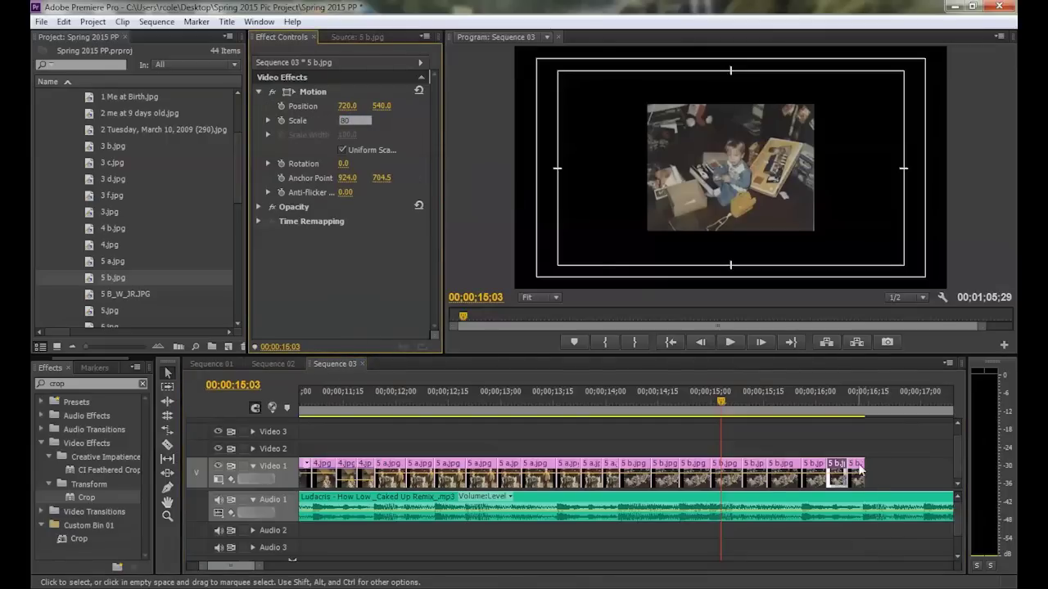
{"action": "left_click", "coordinate": [854, 475]}
{"action": "left_click", "coordinate": [259, 92]}
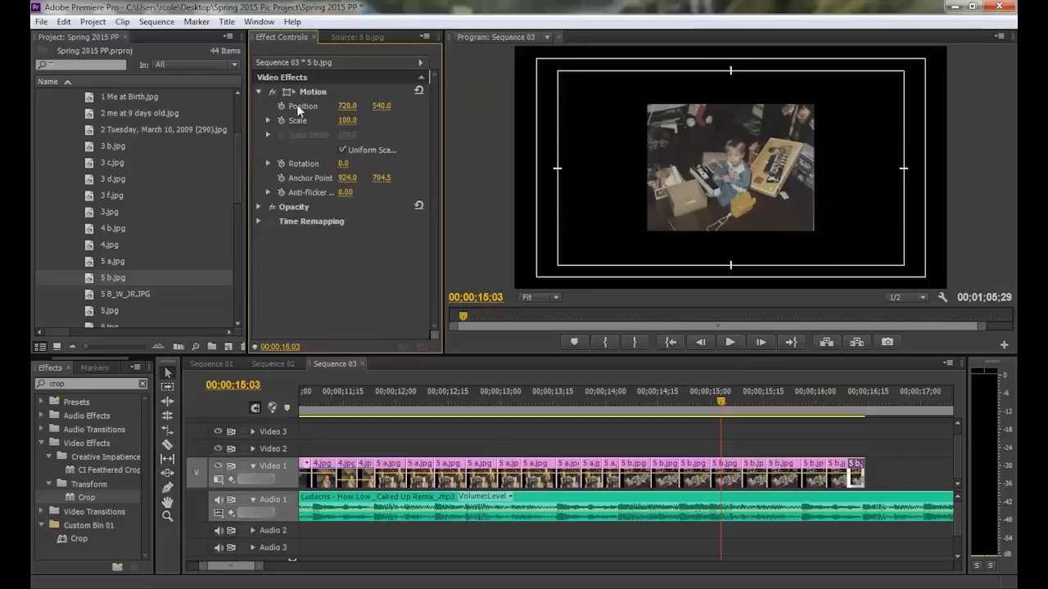
{"action": "left_click", "coordinate": [349, 120]}
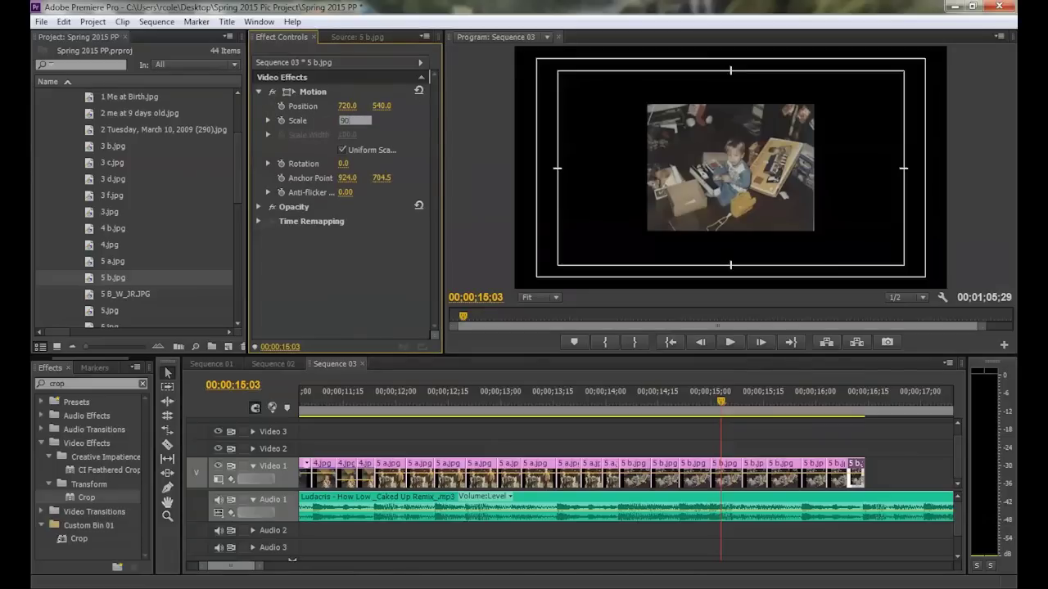
{"action": "left_click", "coordinate": [886, 455]}
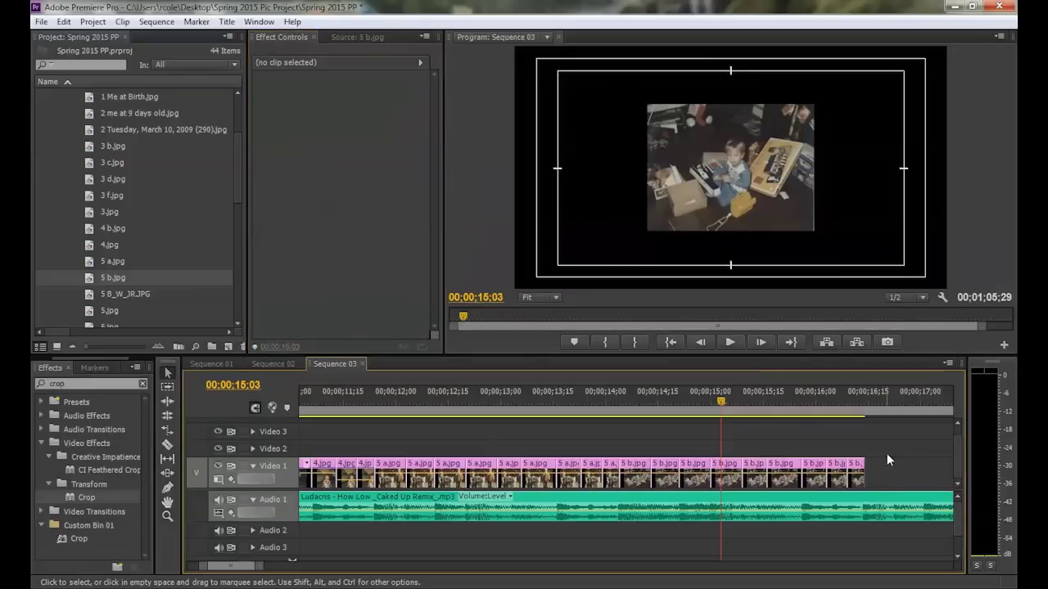
Step: Play the sequence from the 4 b.jpg clip to the end of the last 5 b.jpg clip to check the timing with the music
{"action": "left_click", "coordinate": [455, 398]}
{"action": "left_click_drag", "start_coordinate": [453, 397], "coordinate": [269, 396]}
{"action": "left_click_drag", "start_coordinate": [261, 566], "coordinate": [291, 566]}
{"action": "left_click", "coordinate": [608, 401]}
{"action": "key", "text": "space"}
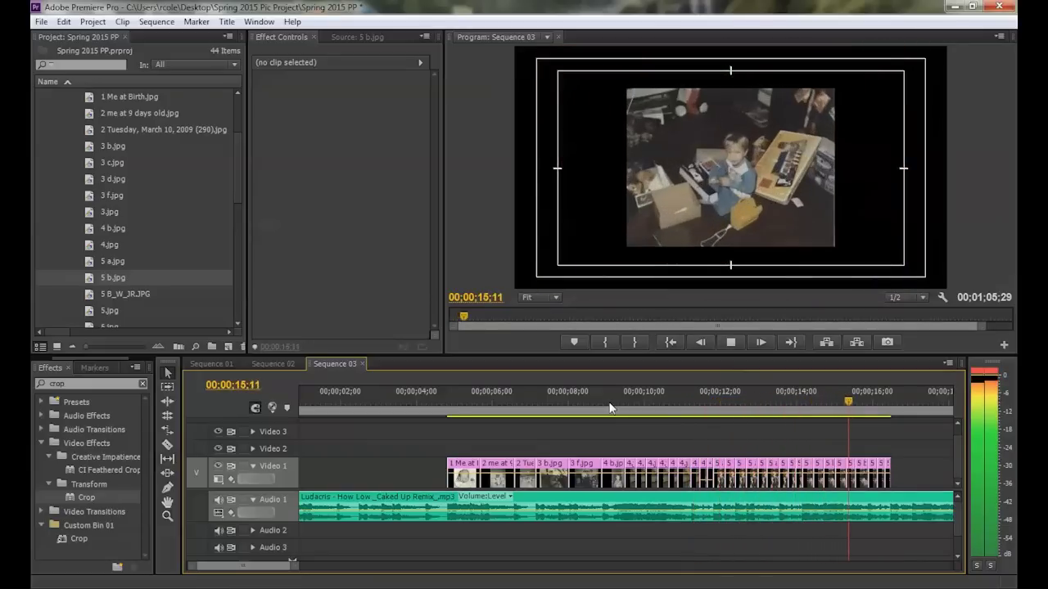
{"action": "key", "text": "space"}
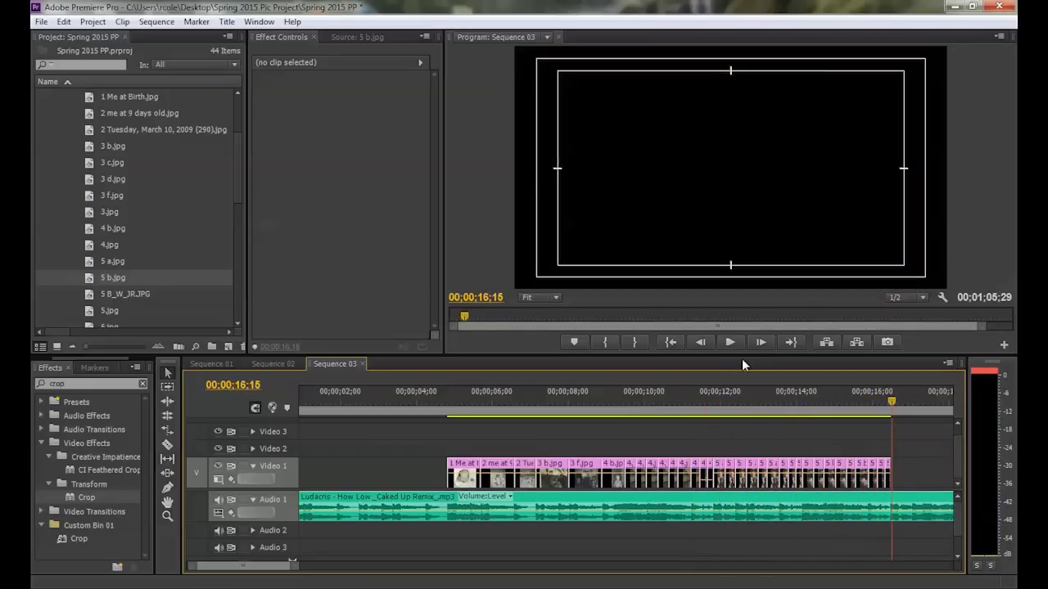
Step: Replay the transition from the 5 a.jpg clips into the 5 b.jpg clips and compare the framing of both images
{"action": "left_click", "coordinate": [852, 402]}
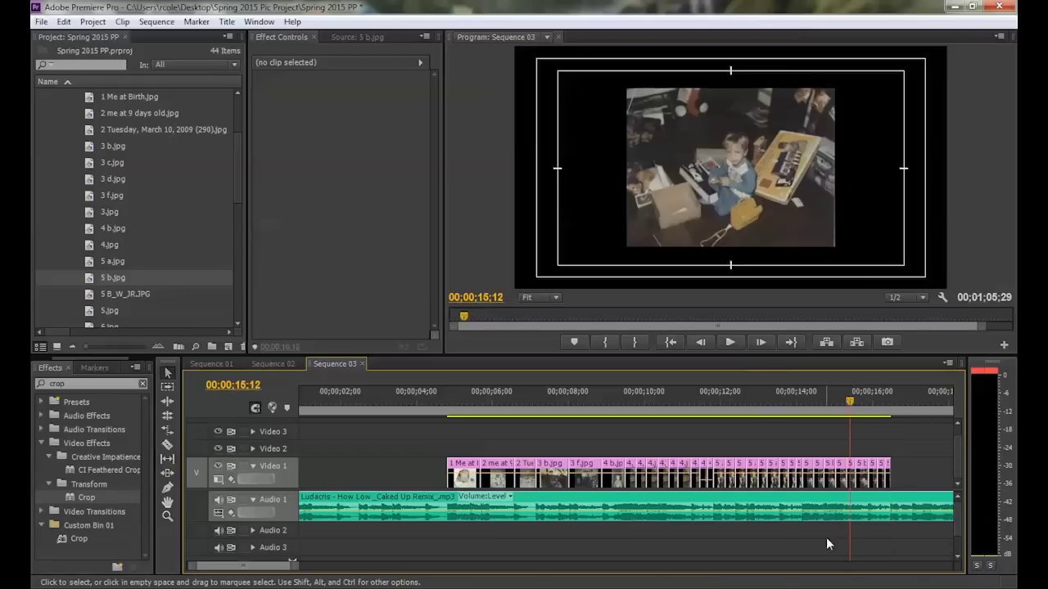
{"action": "left_click_drag", "start_coordinate": [292, 567], "coordinate": [266, 566]}
{"action": "left_click_drag", "start_coordinate": [624, 402], "coordinate": [505, 405]}
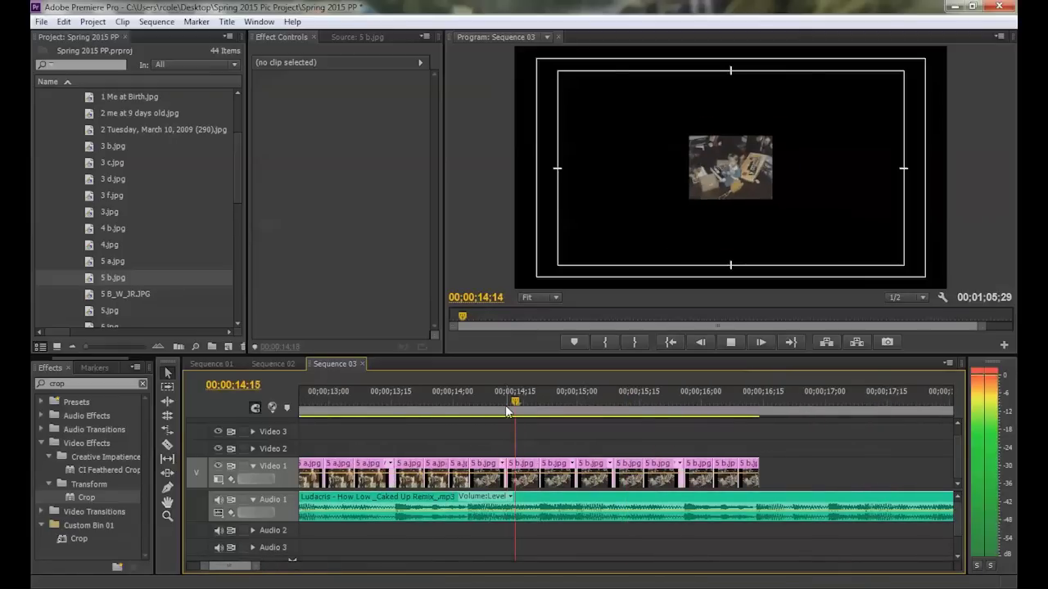
{"action": "key", "text": "space"}
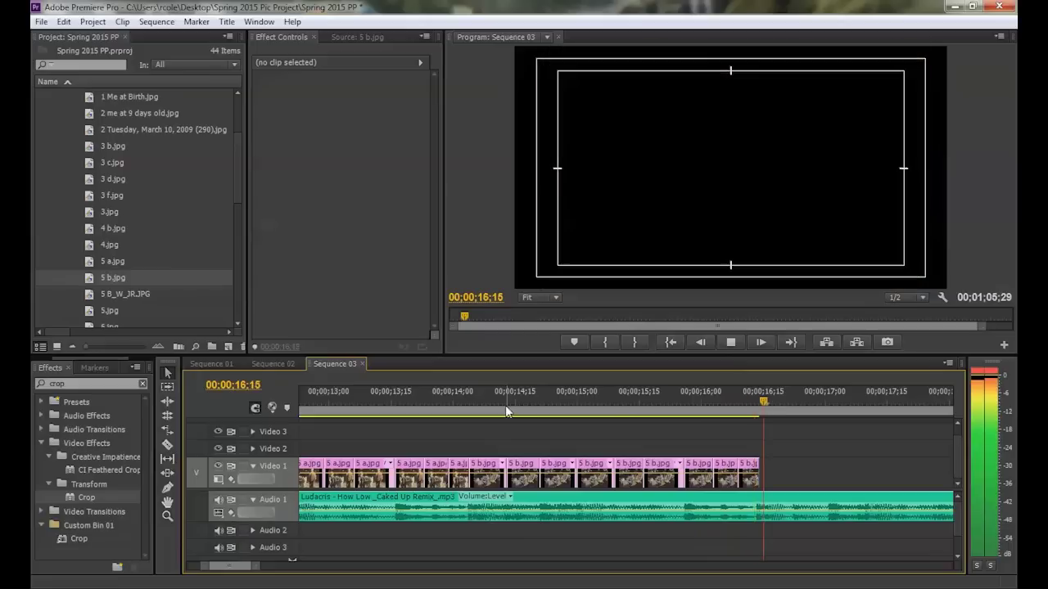
{"action": "left_click_drag", "start_coordinate": [626, 405], "coordinate": [383, 409]}
{"action": "key", "text": "space"}
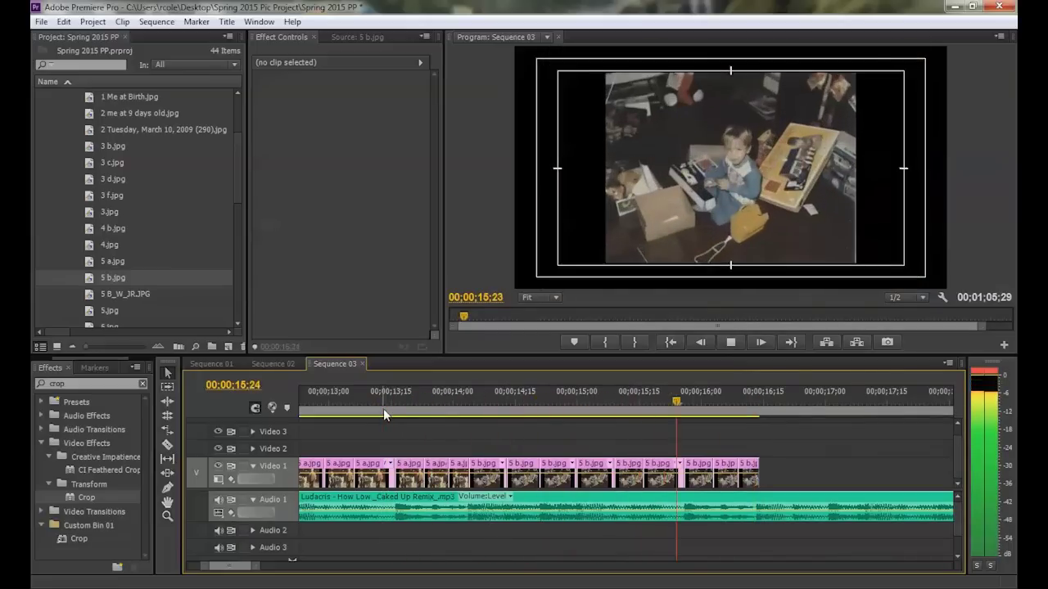
{"action": "key", "text": "space"}
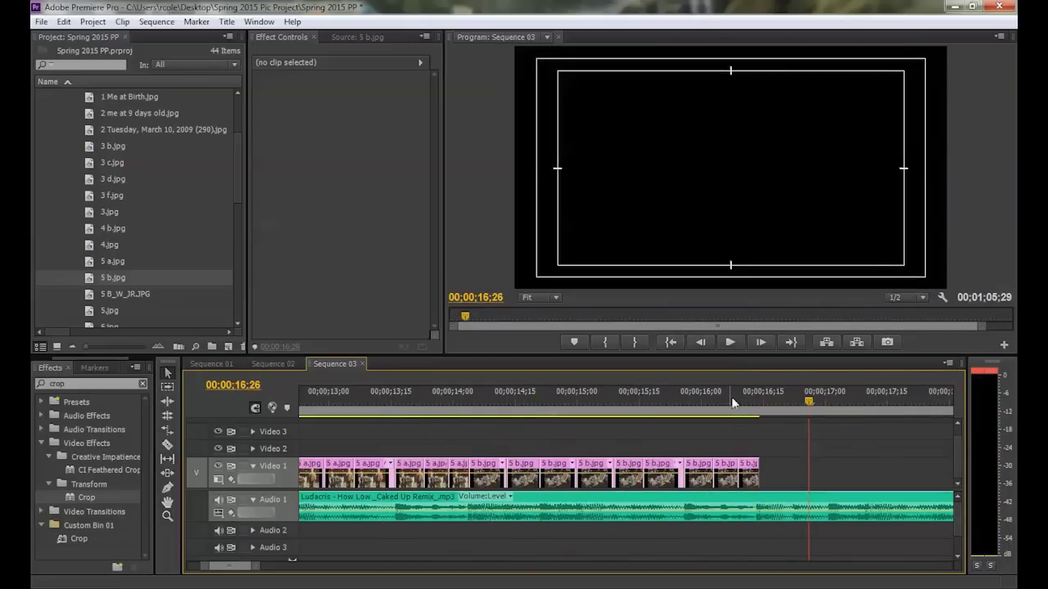
{"action": "left_click", "coordinate": [639, 405]}
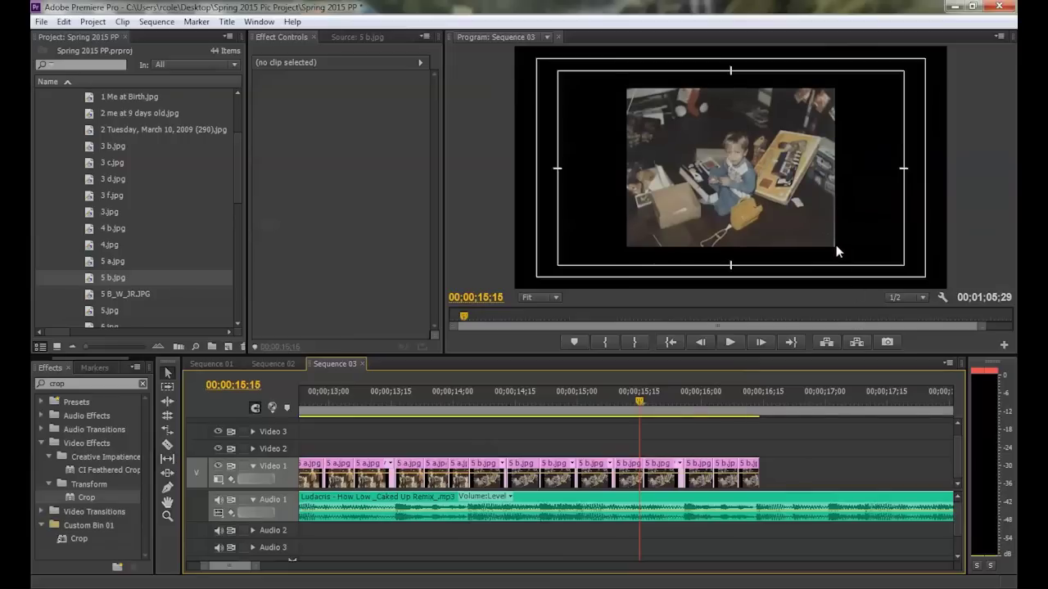
{"action": "left_click", "coordinate": [409, 399]}
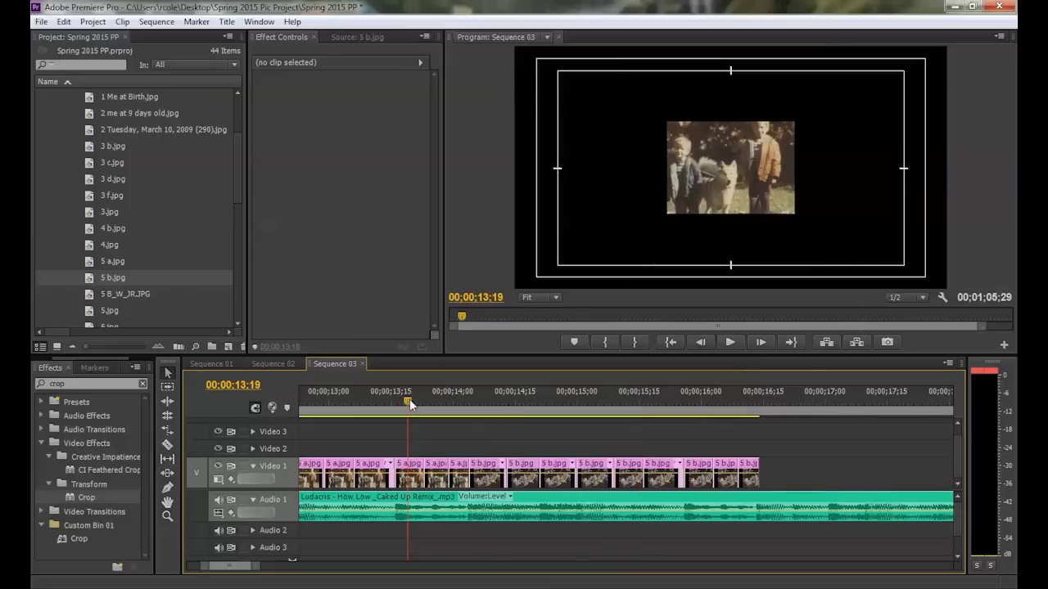
Step: Apply the Crop effect to the first 5 b.jpg clip and show its crop frame in the Program monitor
{"action": "left_click", "coordinate": [482, 402]}
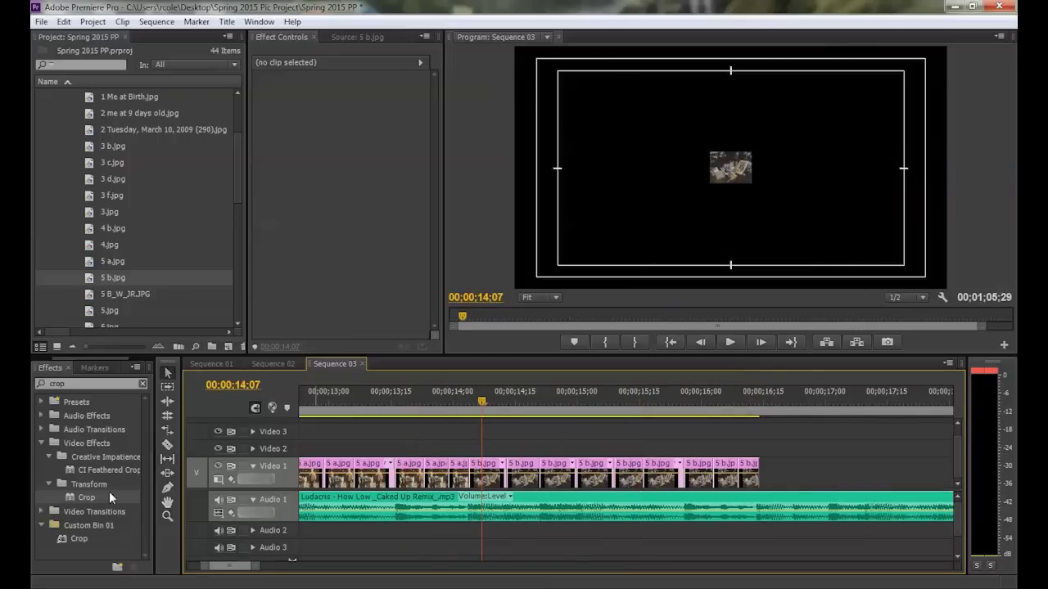
{"action": "left_click_drag", "start_coordinate": [72, 496], "coordinate": [766, 471]}
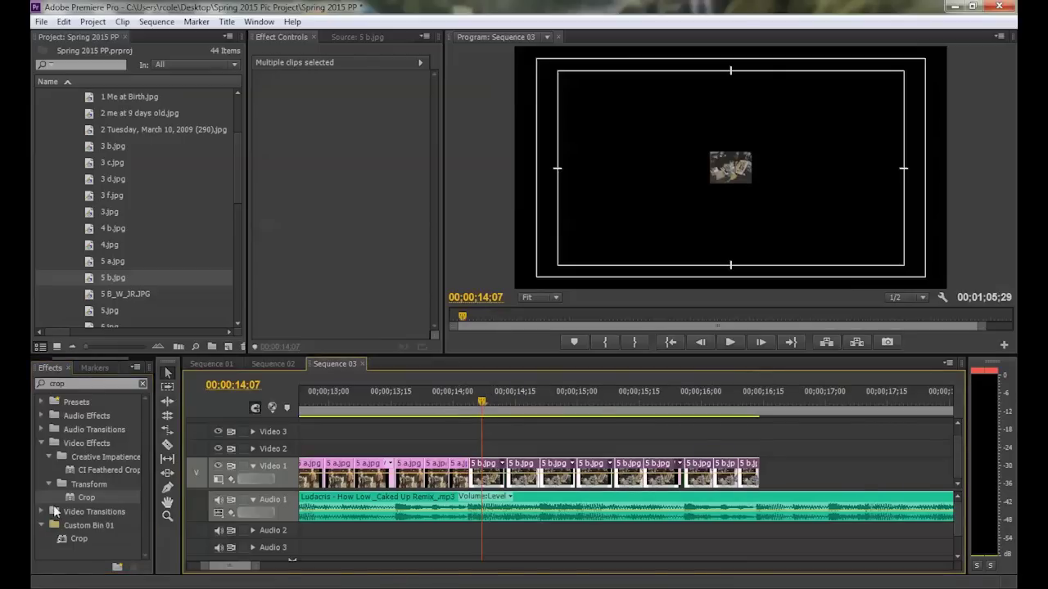
{"action": "left_click", "coordinate": [577, 450]}
{"action": "left_click", "coordinate": [486, 474]}
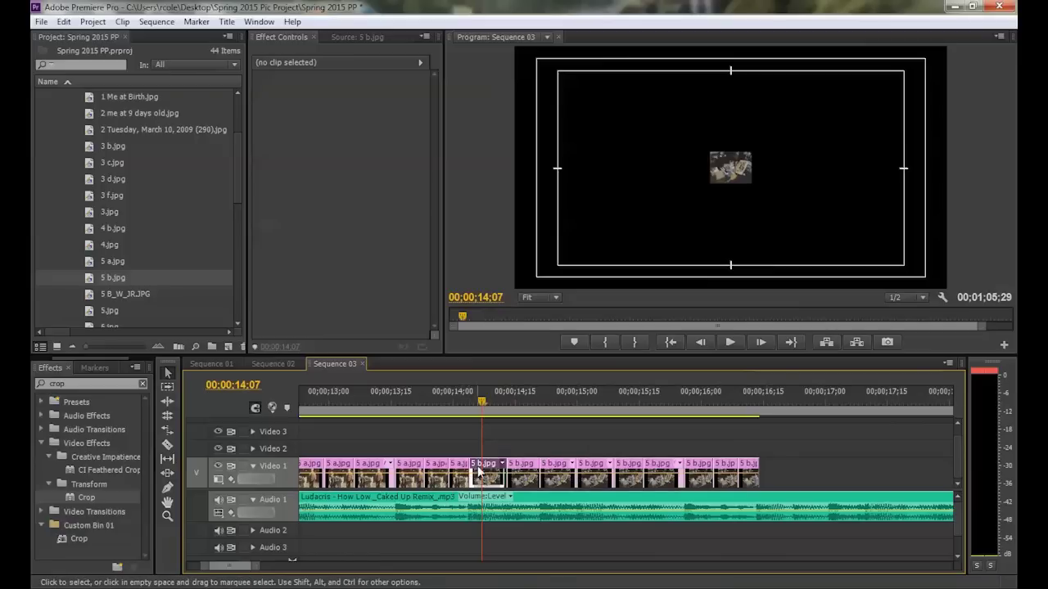
{"action": "left_click_drag", "start_coordinate": [70, 501], "coordinate": [484, 478]}
{"action": "left_click", "coordinate": [304, 236]}
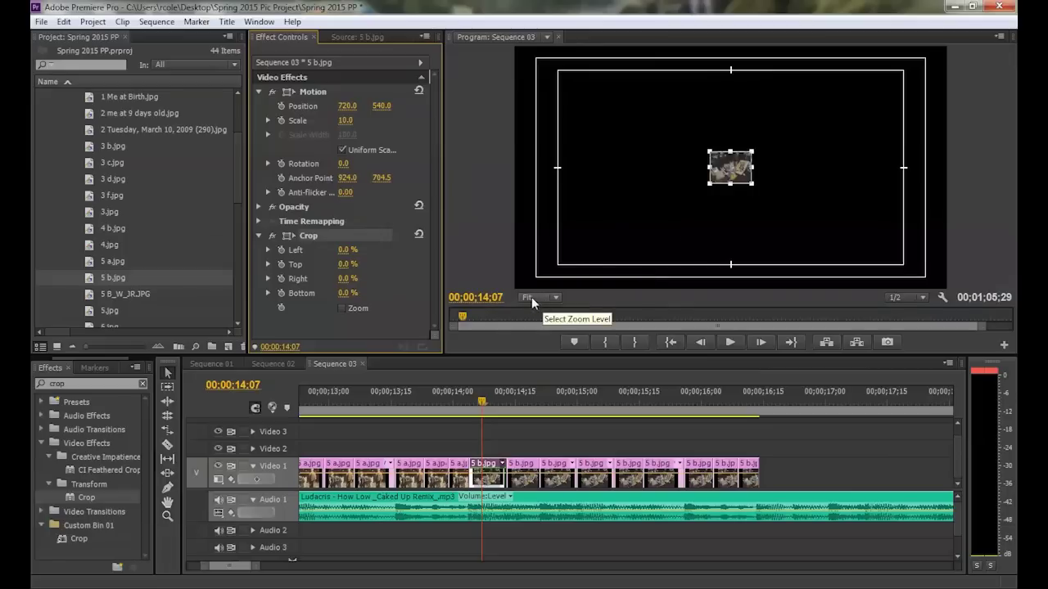
Step: View the Program monitor at 150% and crop the right edge of the first 5 b.jpg clip by 2.7%
{"action": "left_click", "coordinate": [555, 298]}
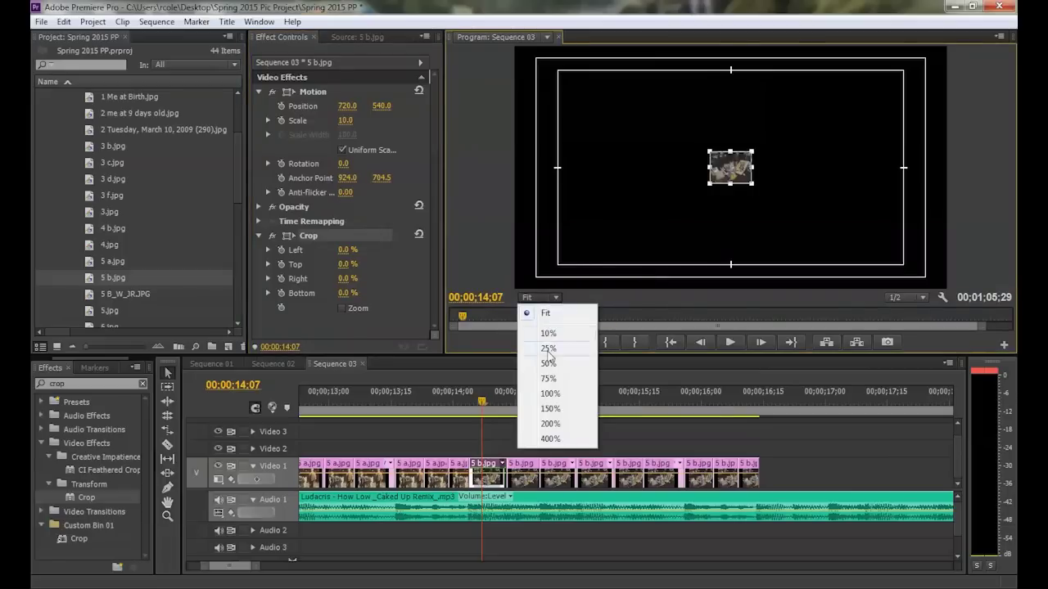
{"action": "left_click", "coordinate": [547, 409]}
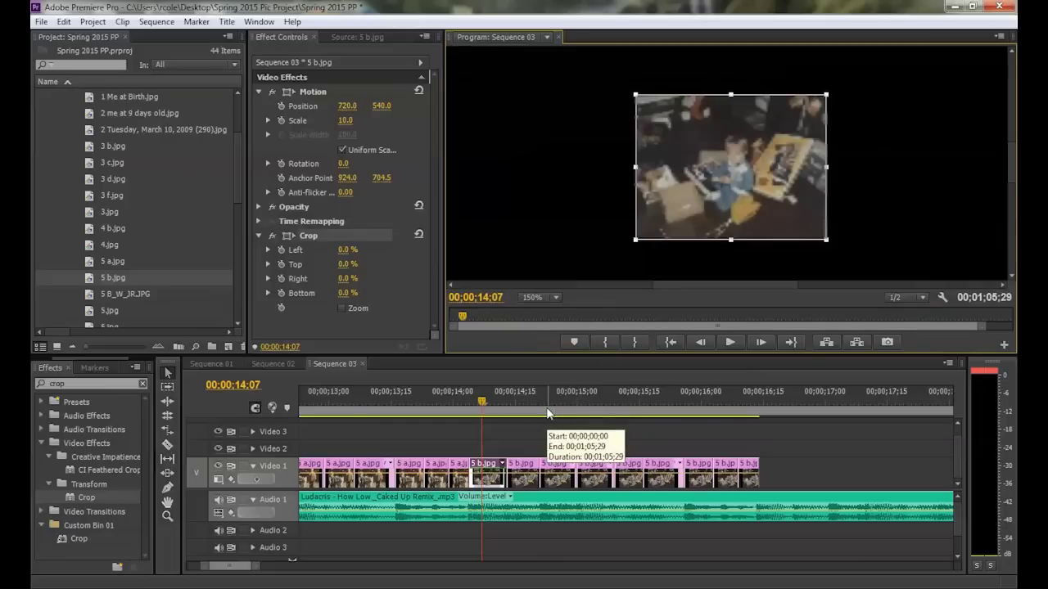
{"action": "left_click", "coordinate": [394, 255]}
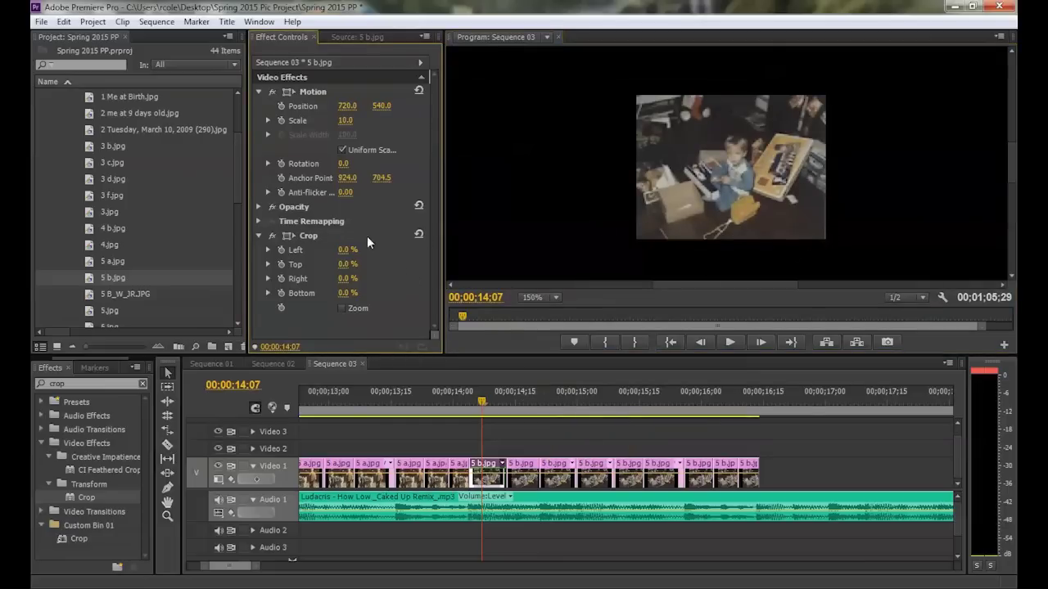
{"action": "left_click", "coordinate": [309, 236]}
{"action": "left_click", "coordinate": [819, 167]}
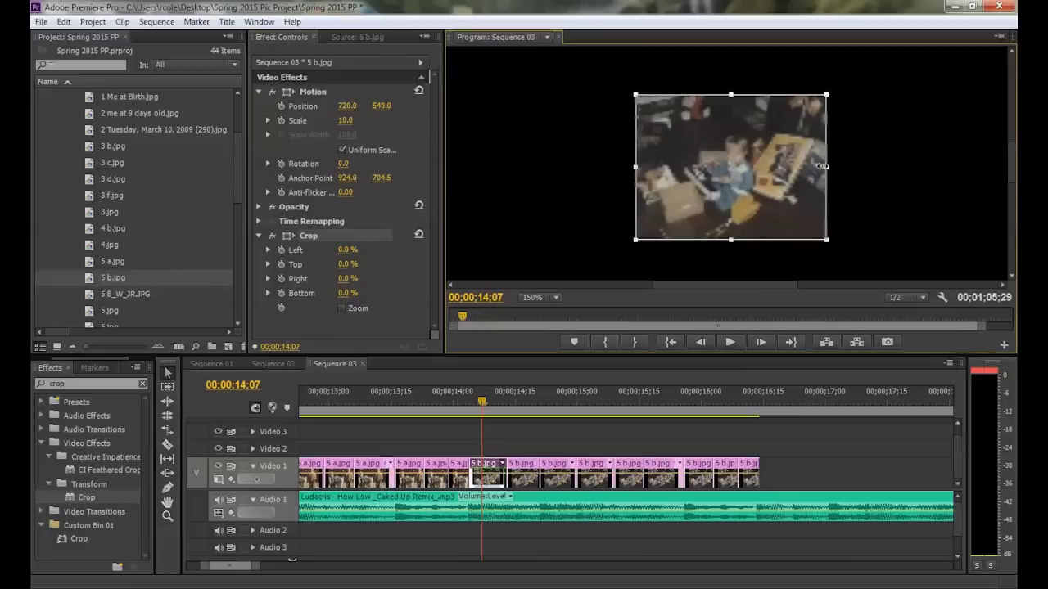
{"action": "left_click_drag", "start_coordinate": [821, 166], "coordinate": [820, 166]}
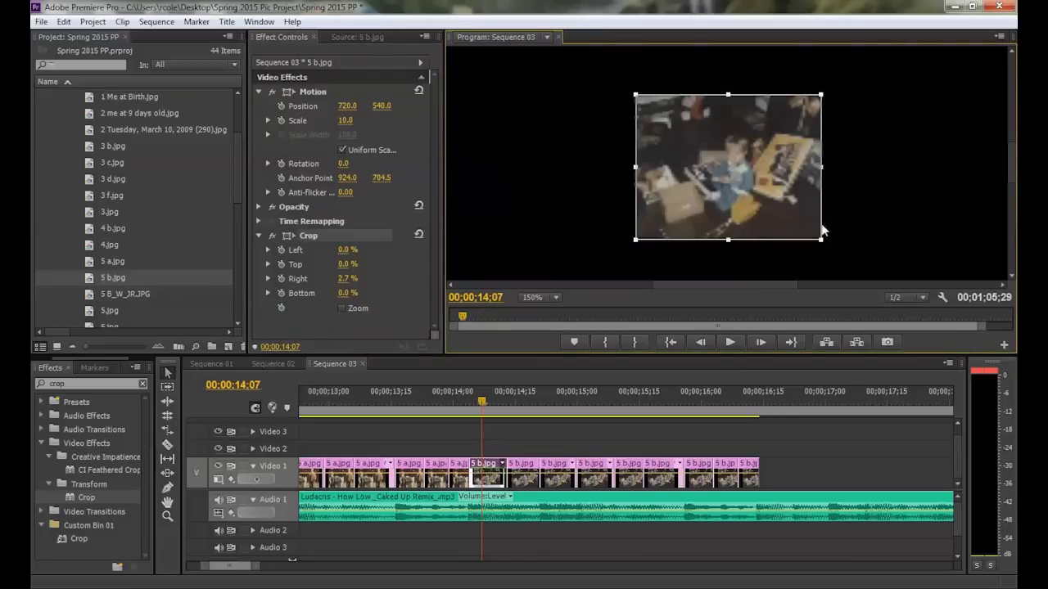
{"action": "left_click", "coordinate": [367, 254]}
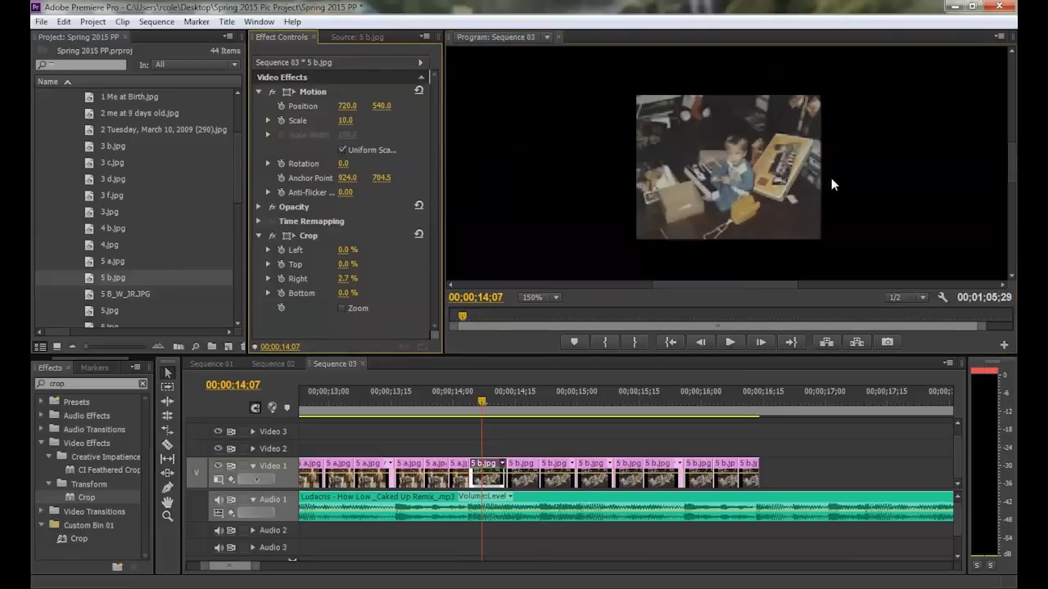
Step: Copy the first 5 b.jpg clip's attributes, including the crop, and paste them onto the eight 5 b.jpg clips that follow
{"action": "left_click", "coordinate": [490, 466]}
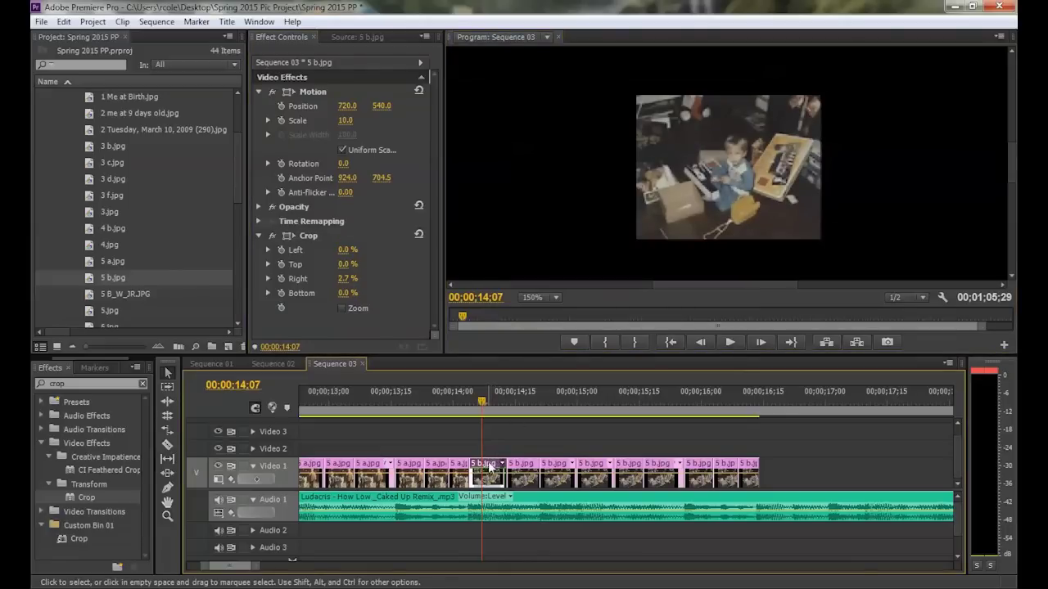
{"action": "right_click", "coordinate": [489, 467]}
{"action": "left_click", "coordinate": [531, 151]}
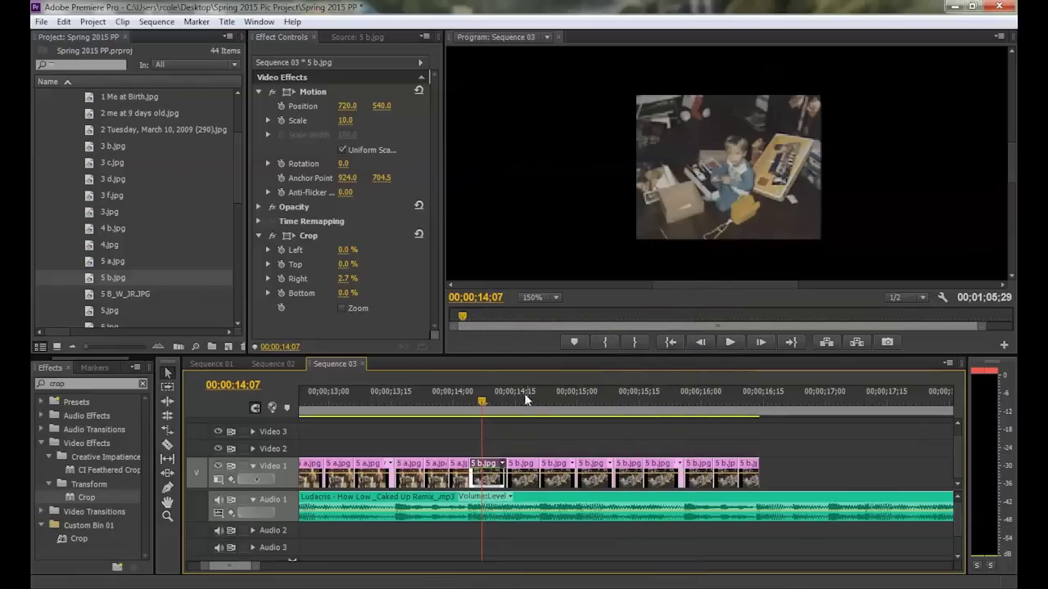
{"action": "left_click_drag", "start_coordinate": [517, 444], "coordinate": [767, 476]}
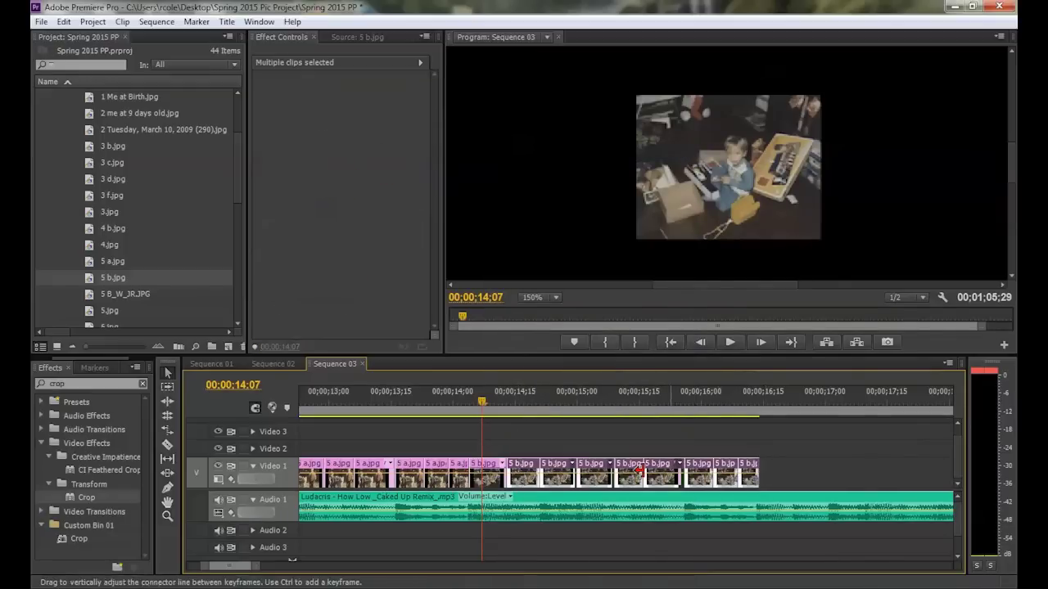
{"action": "right_click", "coordinate": [553, 467]}
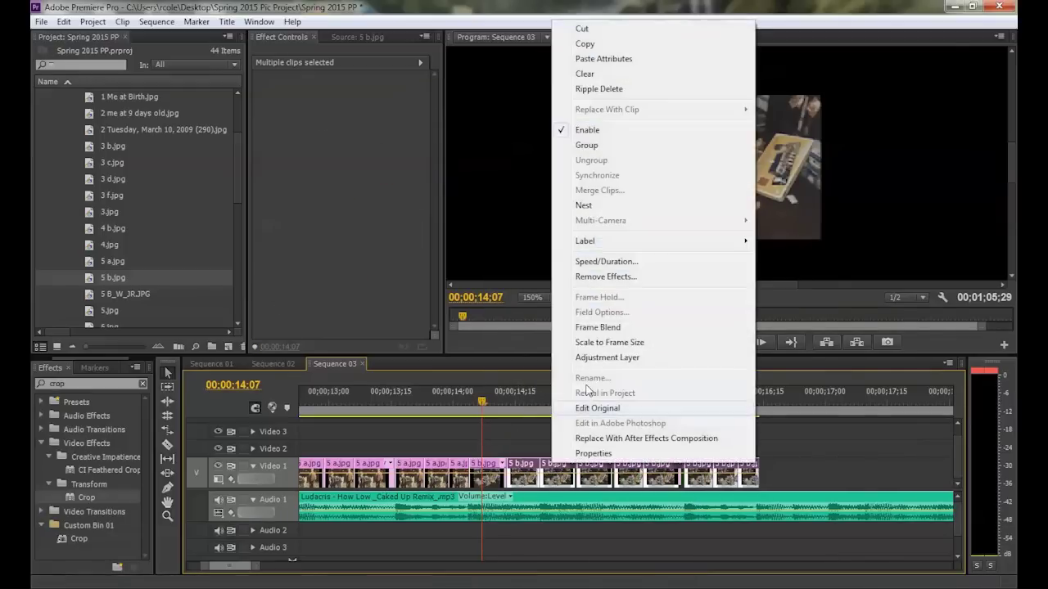
{"action": "left_click", "coordinate": [589, 68]}
{"action": "left_click_drag", "start_coordinate": [525, 400], "coordinate": [564, 406]}
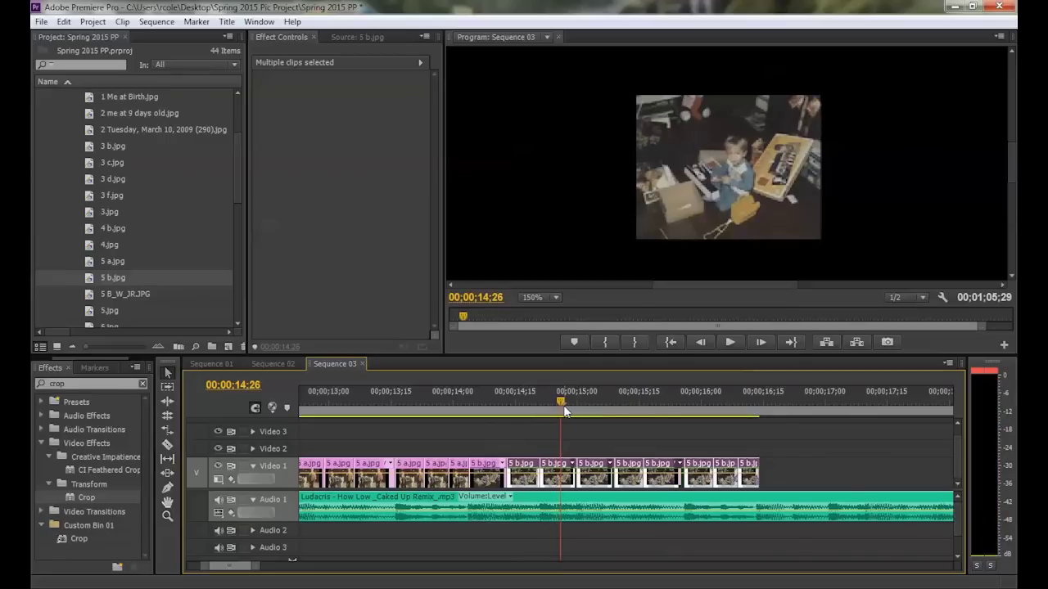
Step: Set the scale of the third 5 b.jpg clip to 20 and of the fourth to 30
{"action": "left_click", "coordinate": [610, 432]}
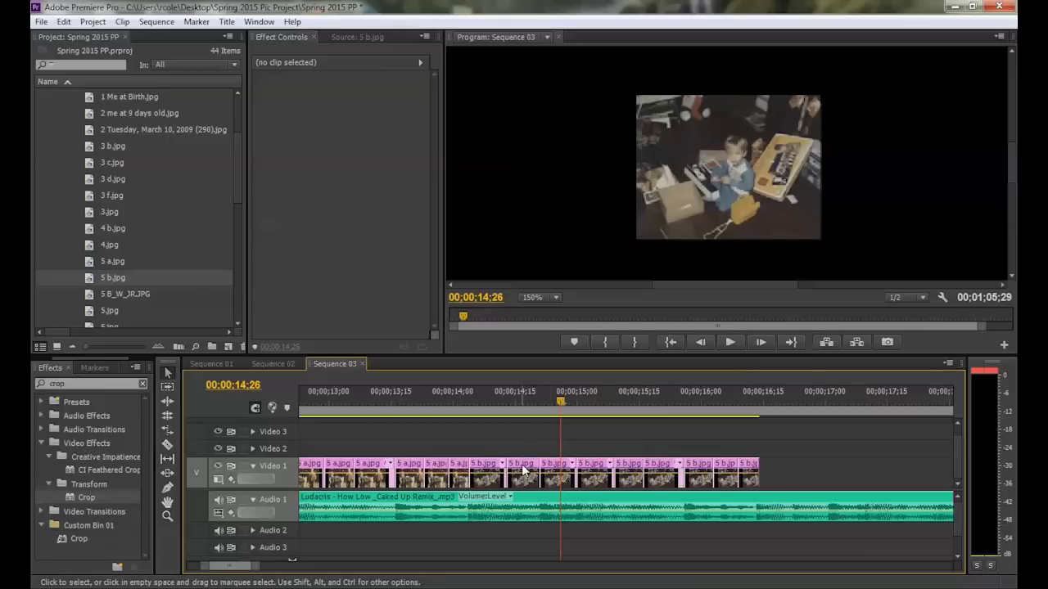
{"action": "left_click", "coordinate": [555, 471]}
{"action": "left_click", "coordinate": [348, 120]}
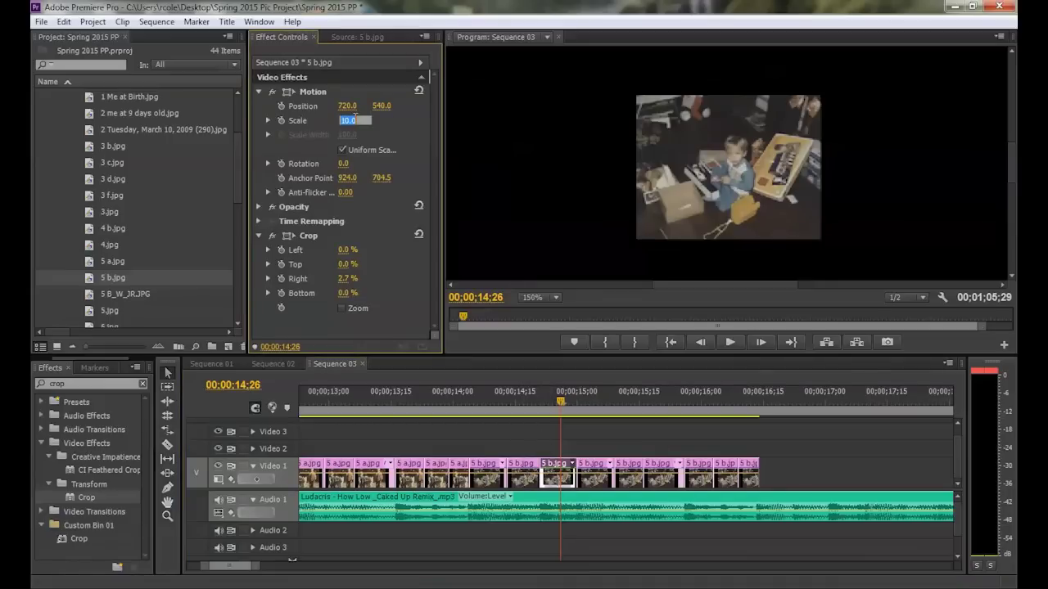
{"action": "left_click", "coordinate": [595, 468]}
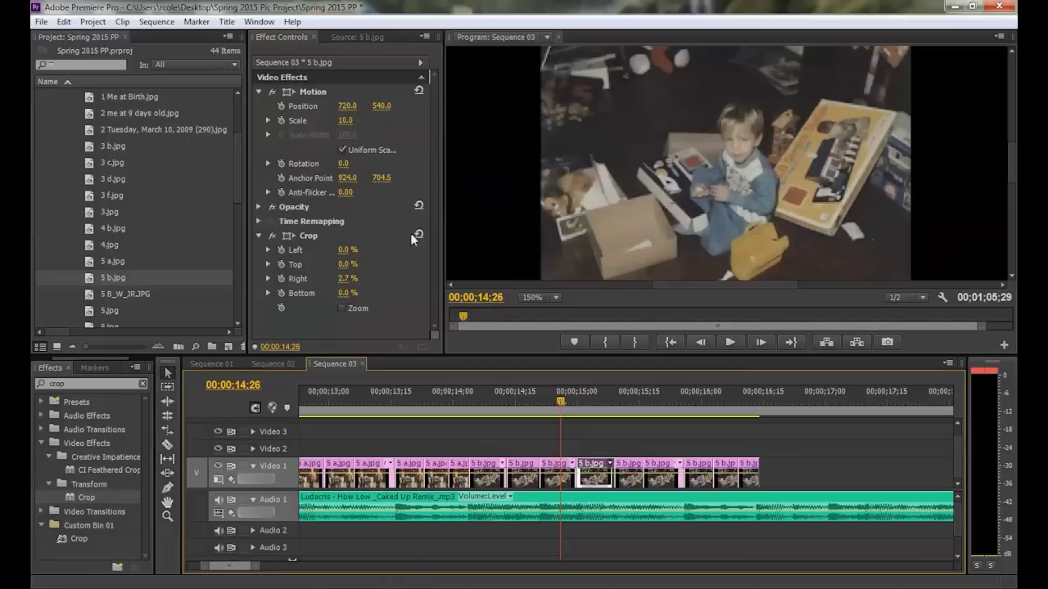
{"action": "left_click", "coordinate": [350, 121]}
{"action": "type", "text": "30"}
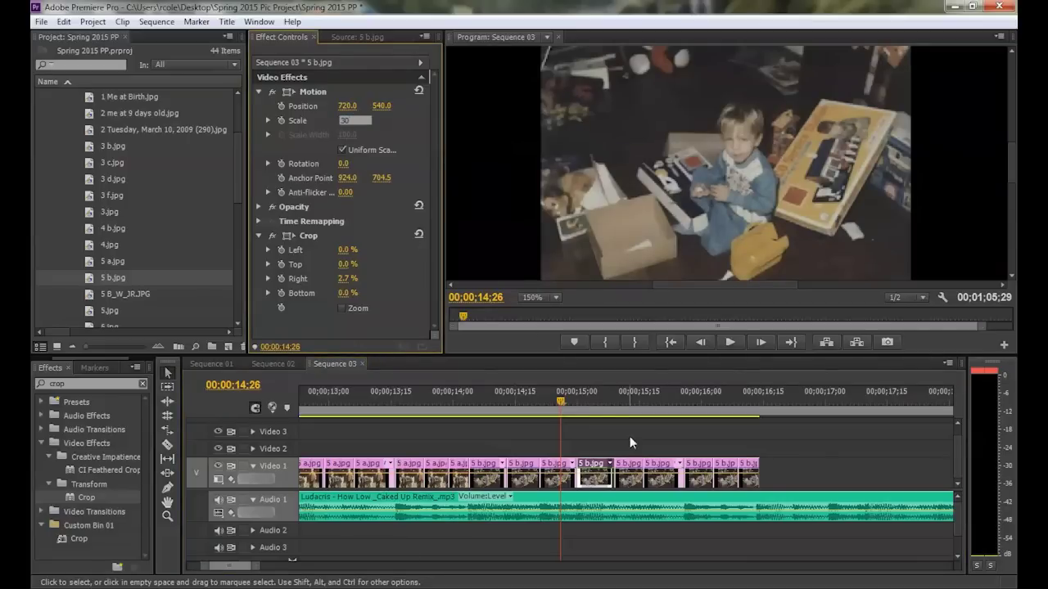
Step: Set the scale of the fifth 5 b.jpg clip to 40, the sixth to 50 and the seventh to 60
{"action": "left_click", "coordinate": [629, 472]}
{"action": "left_click", "coordinate": [348, 120]}
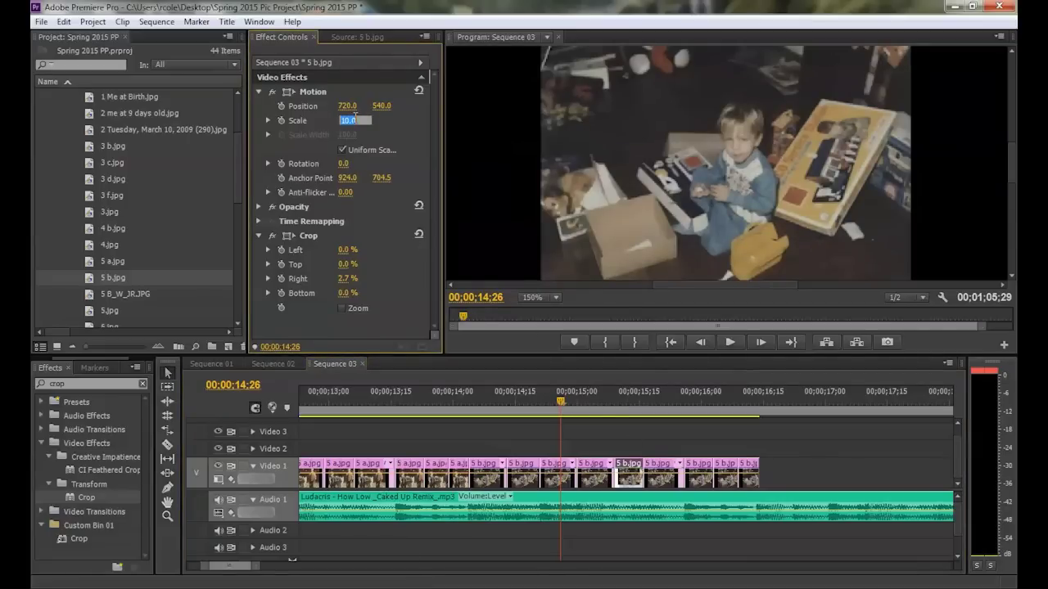
{"action": "type", "text": "40"}
{"action": "left_click", "coordinate": [662, 473]}
{"action": "left_click", "coordinate": [348, 120]}
{"action": "left_click", "coordinate": [702, 469]}
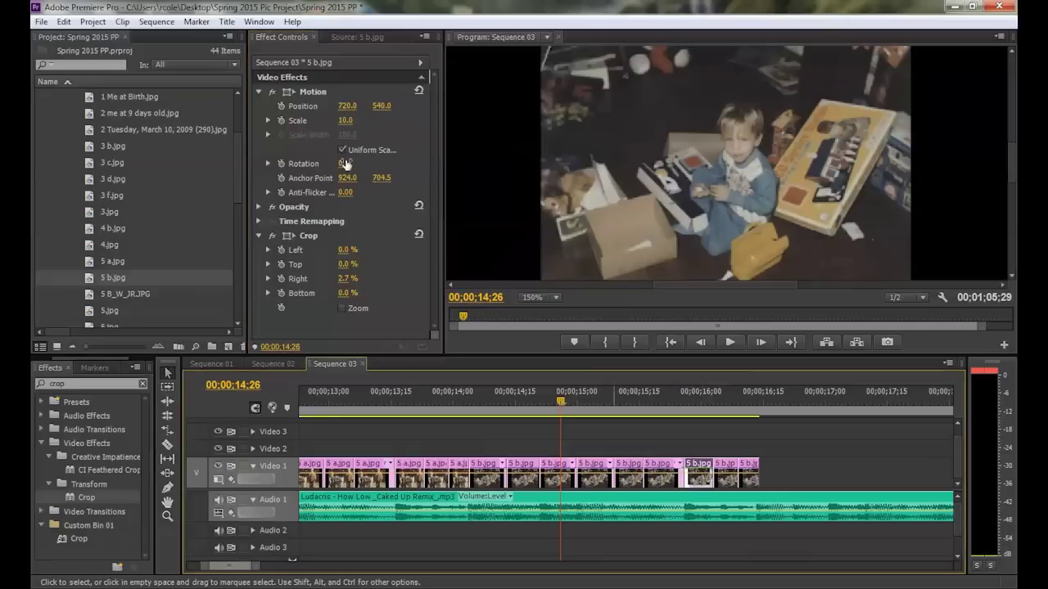
{"action": "left_click", "coordinate": [347, 121]}
{"action": "left_click", "coordinate": [726, 471]}
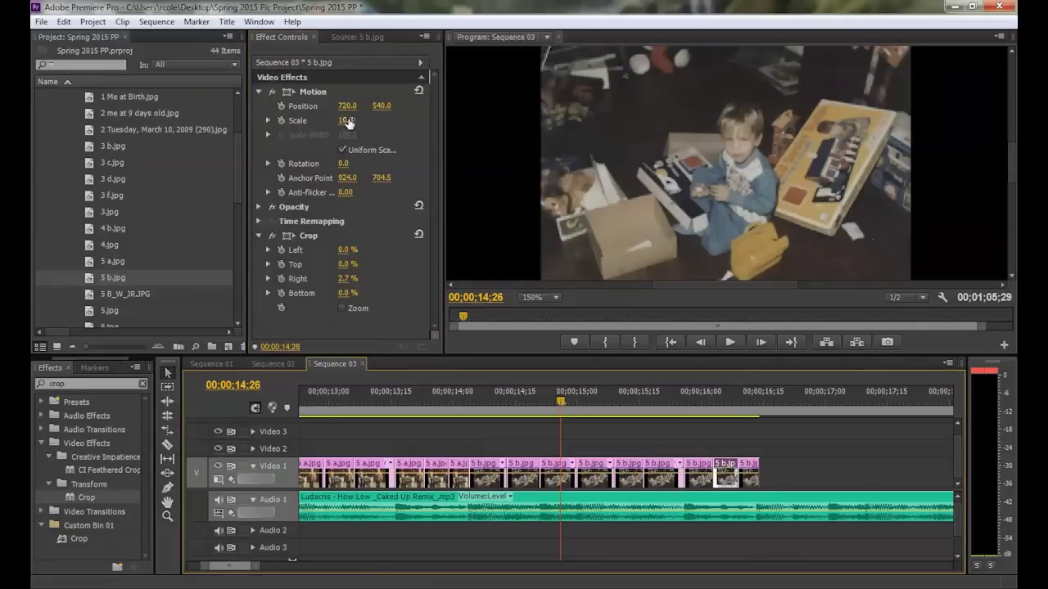
Step: Set the scale of the second 5 b.jpg clip to 20 and of the third to 30
{"action": "left_click", "coordinate": [478, 405]}
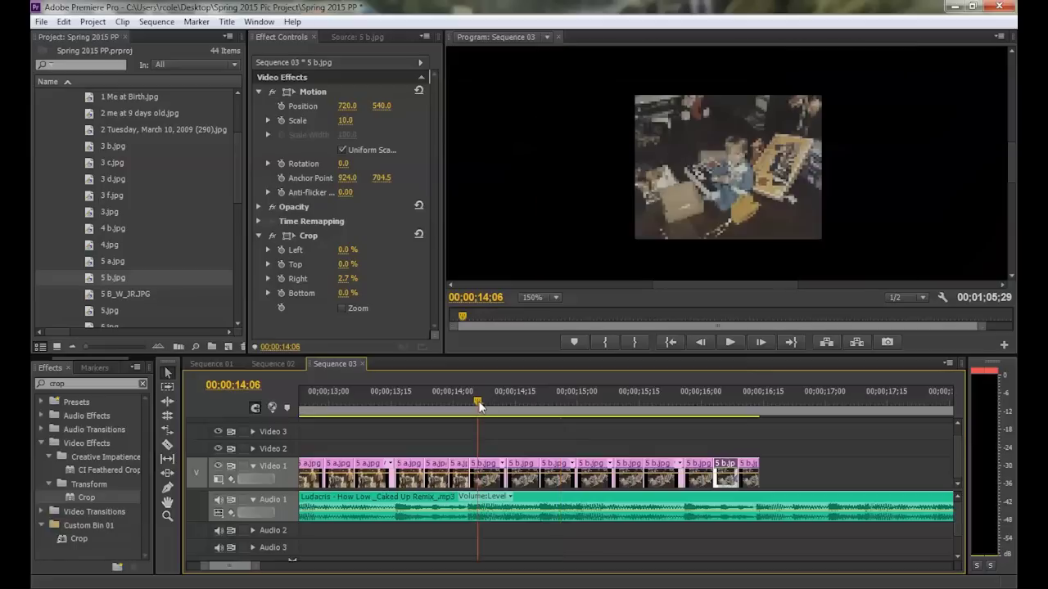
{"action": "left_click_drag", "start_coordinate": [479, 406], "coordinate": [521, 405]}
{"action": "left_click", "coordinate": [528, 471]}
{"action": "left_click", "coordinate": [346, 121]}
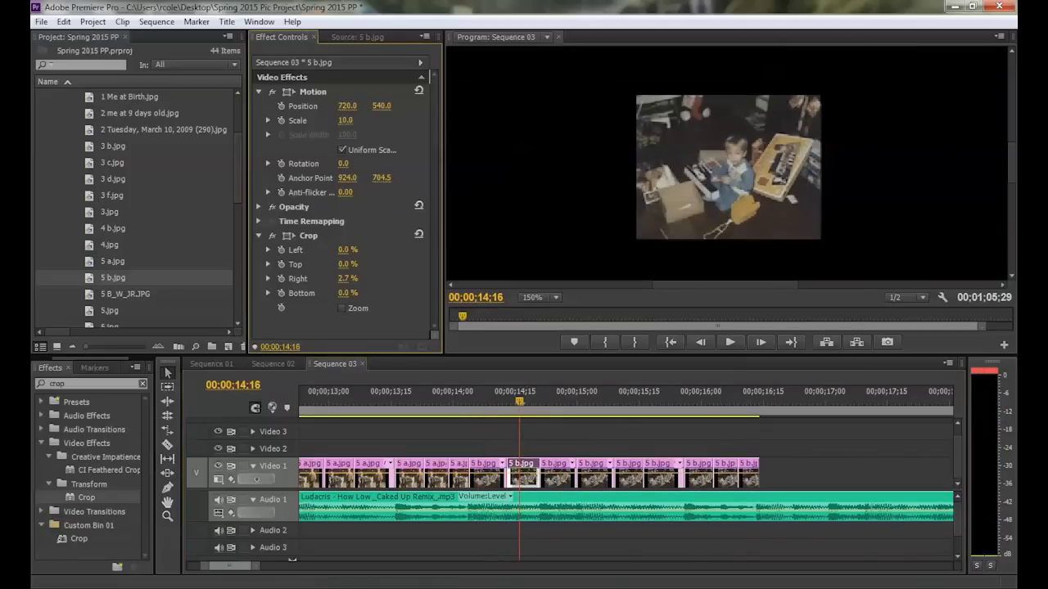
{"action": "type", "text": "20"}
{"action": "key", "text": "Return"}
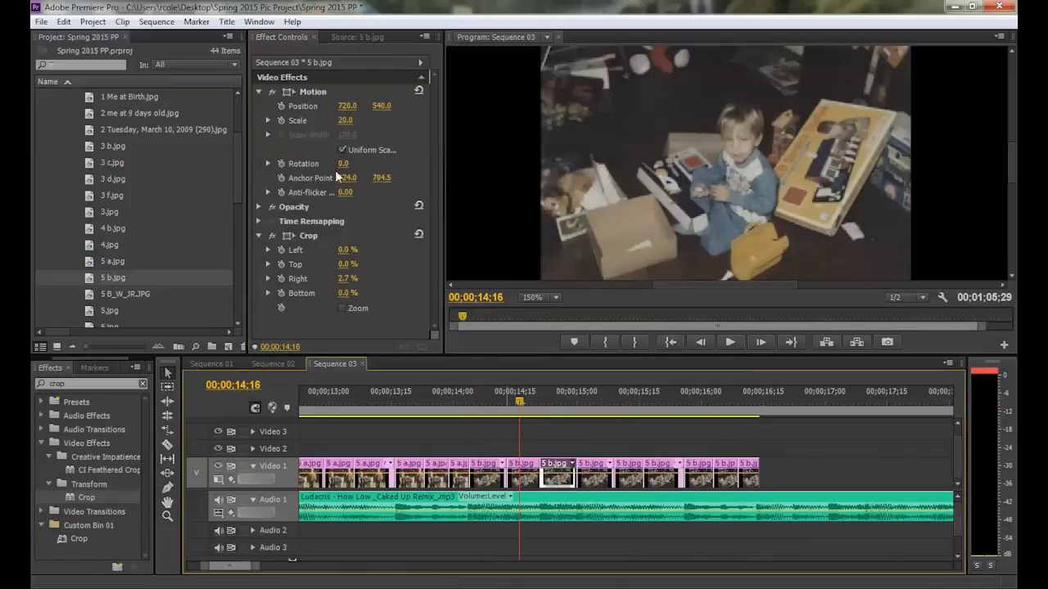
{"action": "left_click", "coordinate": [346, 121]}
{"action": "type", "text": "30"}
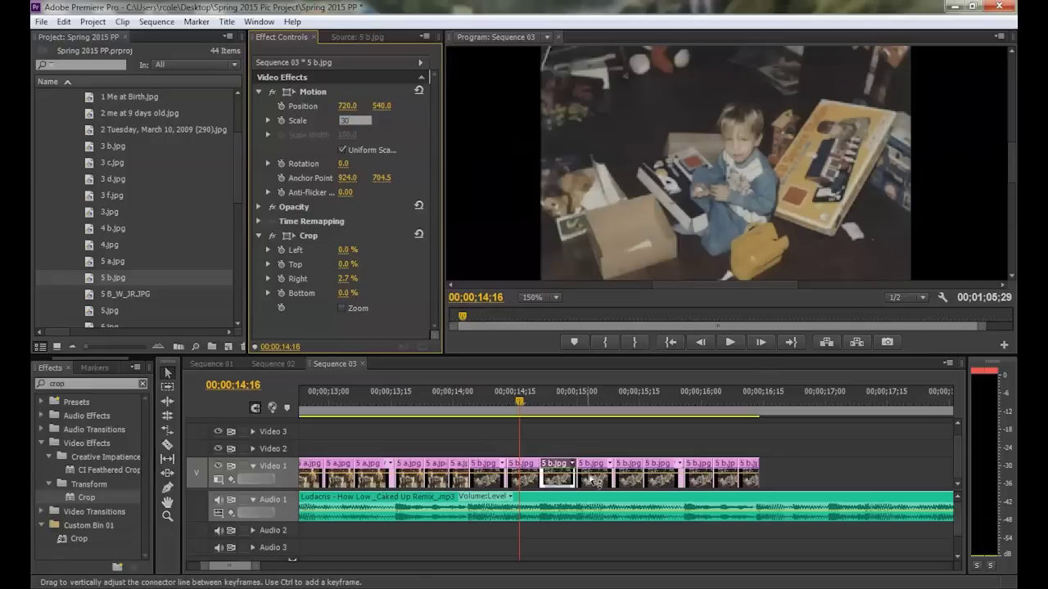
Step: Set the scale of the fourth 5 b.jpg clip to 40 and raise the fifth clip's scale by the same increment
{"action": "left_click", "coordinate": [591, 473]}
{"action": "left_click", "coordinate": [347, 120]}
{"action": "type", "text": "40"}
{"action": "left_click", "coordinate": [629, 475]}
{"action": "left_click", "coordinate": [346, 121]}
Step: Set the scales of the sixth through last 5 b.jpg clips so each clip continues the even growth of the clip before it
{"action": "left_click", "coordinate": [664, 470]}
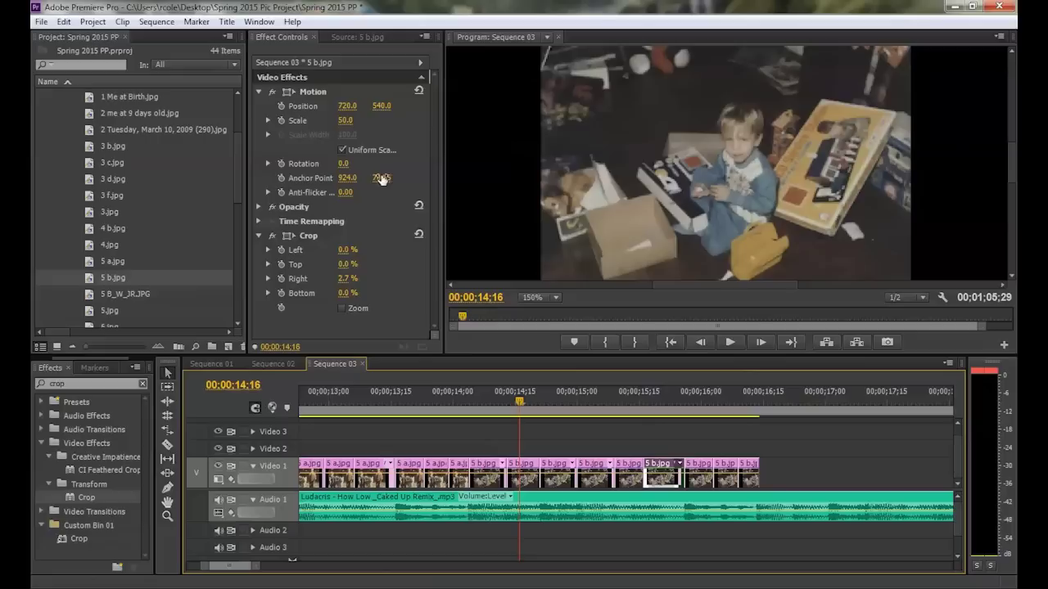
{"action": "left_click", "coordinate": [348, 120]}
{"action": "left_click", "coordinate": [704, 480]}
{"action": "left_click", "coordinate": [346, 121]}
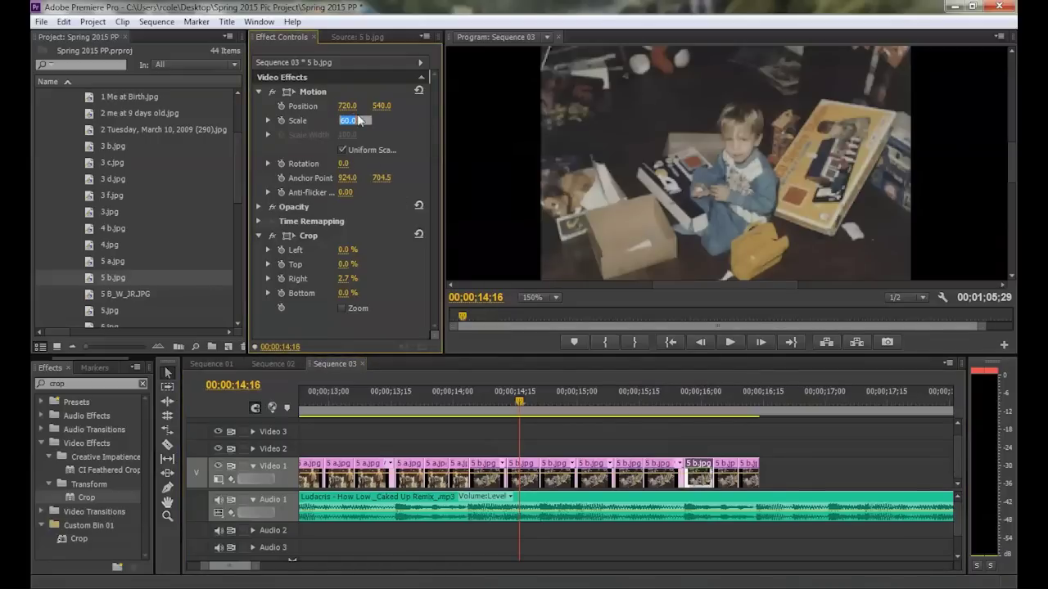
{"action": "left_click", "coordinate": [723, 471]}
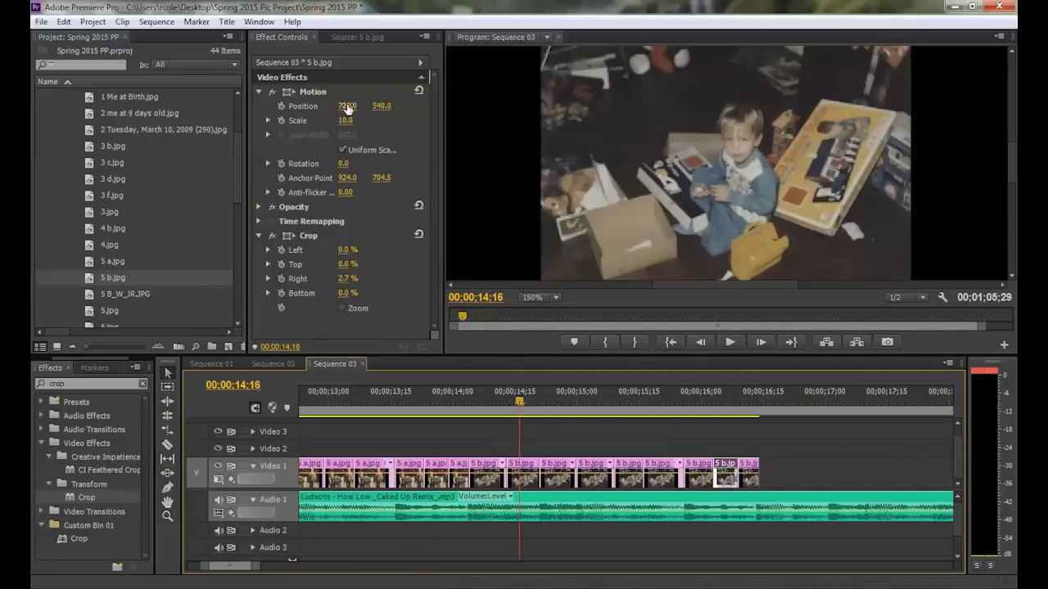
{"action": "left_click", "coordinate": [344, 121]}
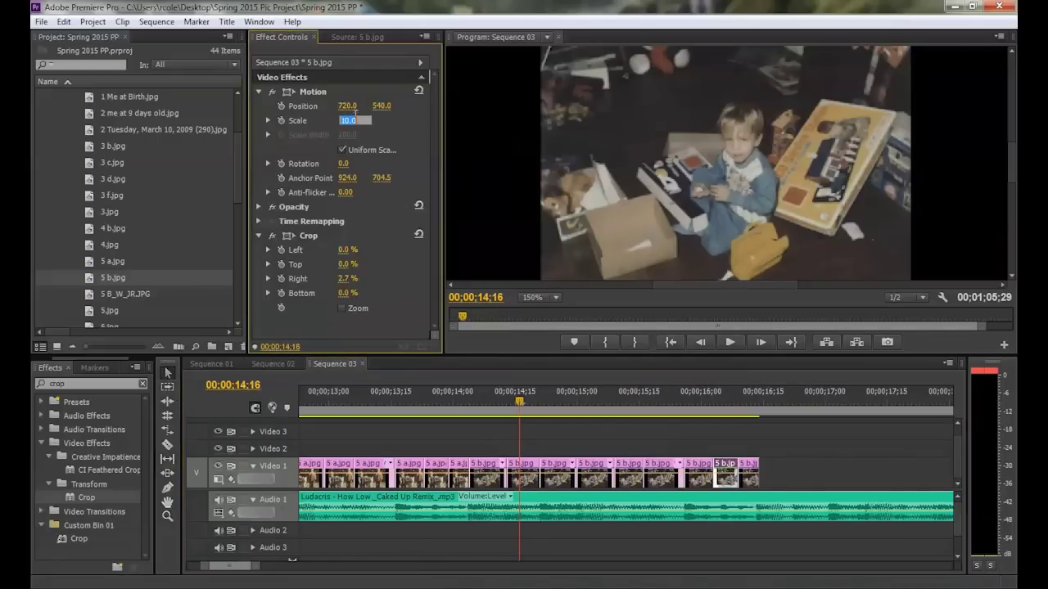
{"action": "left_click", "coordinate": [748, 469]}
{"action": "left_click", "coordinate": [347, 121]}
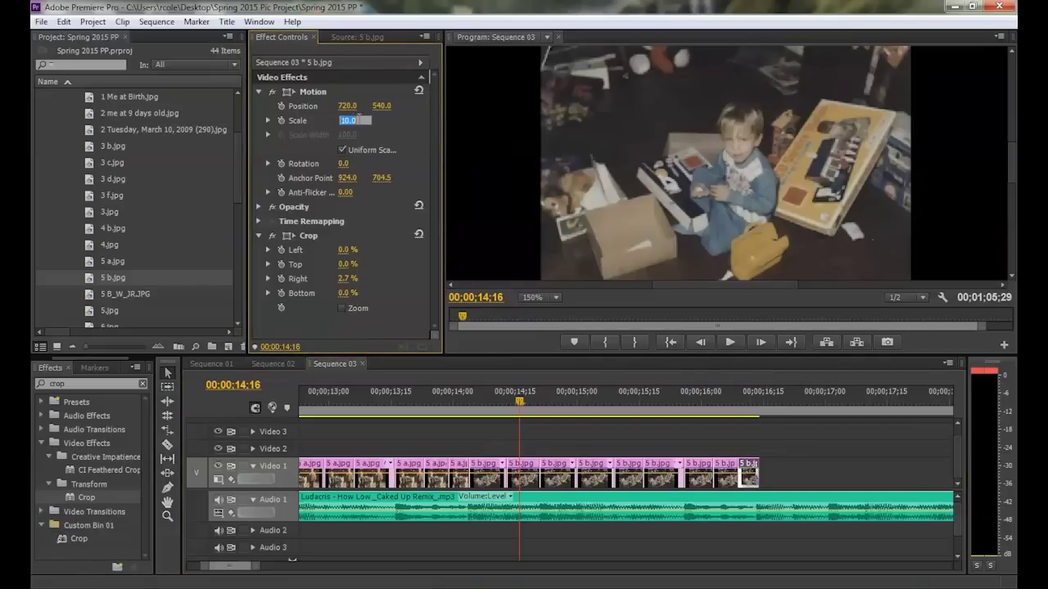
{"action": "left_click", "coordinate": [811, 461]}
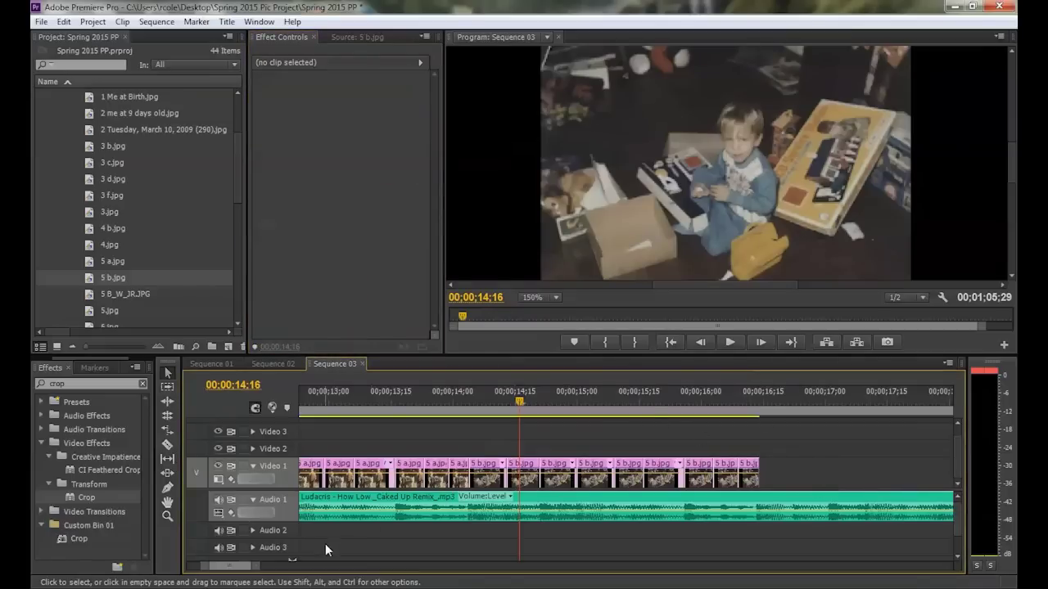
Step: Play the sequence from the 3 b.jpg clip and scrub through the 4.jpg clips to check their picture
{"action": "left_click_drag", "start_coordinate": [259, 566], "coordinate": [314, 561]}
{"action": "left_click", "coordinate": [505, 398]}
{"action": "key", "text": "space"}
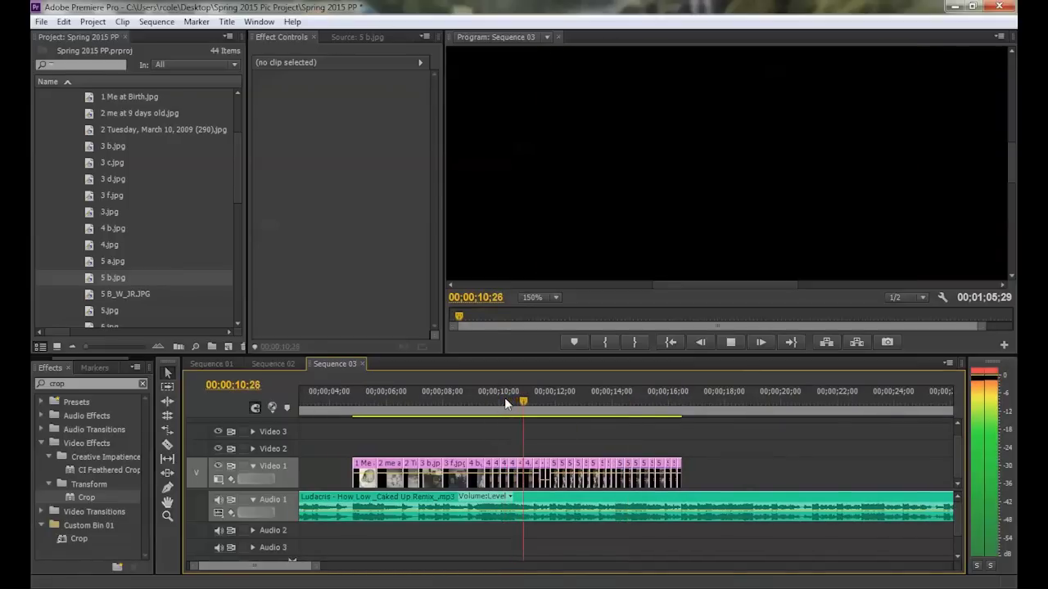
{"action": "left_click", "coordinate": [505, 400]}
{"action": "left_click", "coordinate": [423, 400]}
{"action": "key", "text": "space"}
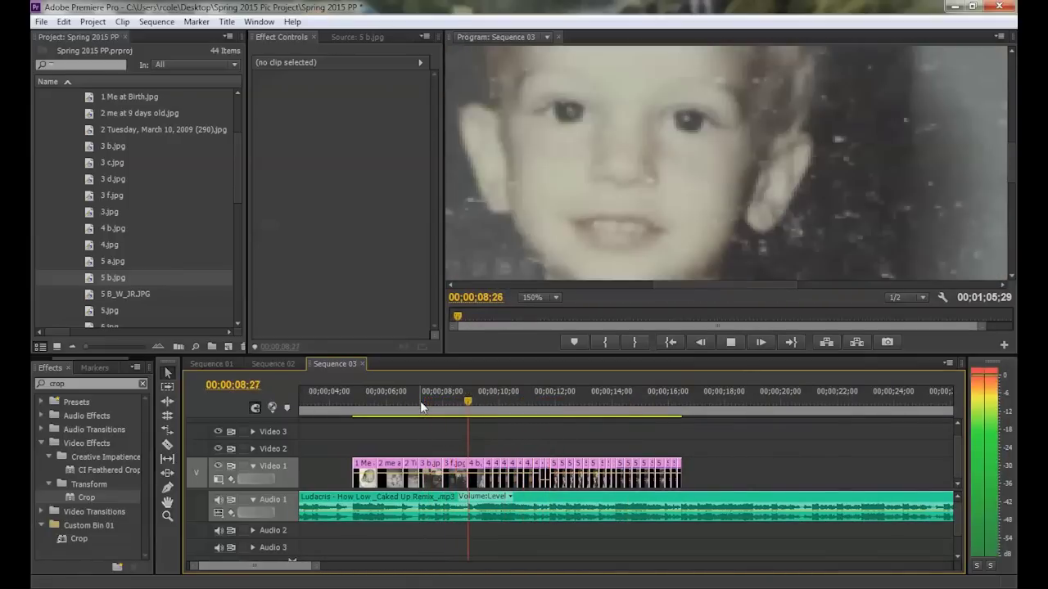
{"action": "key", "text": "space"}
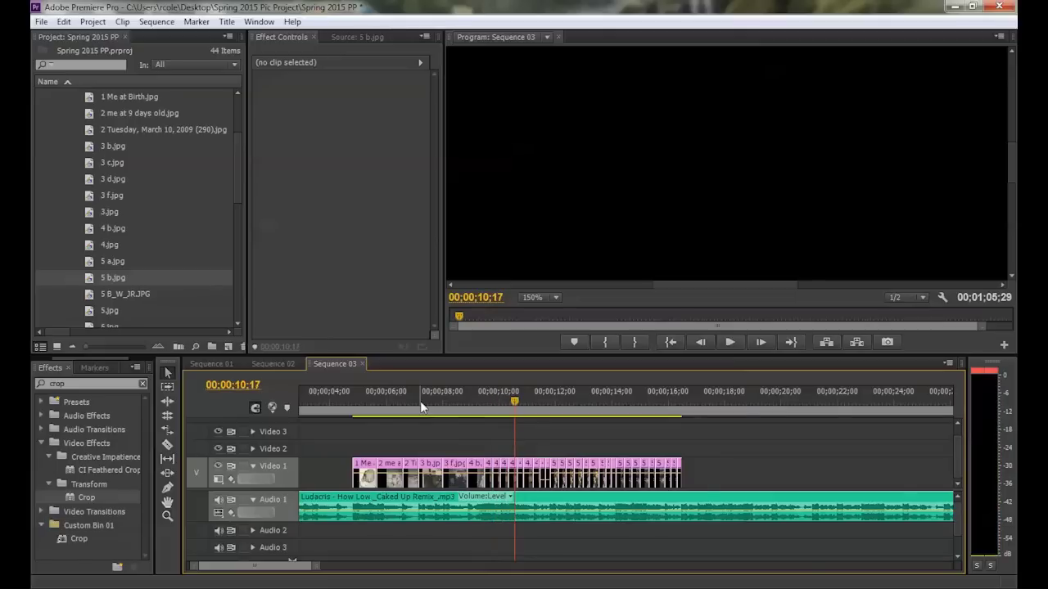
{"action": "left_click", "coordinate": [539, 401]}
{"action": "left_click_drag", "start_coordinate": [543, 400], "coordinate": [505, 405]}
{"action": "key", "text": "space"}
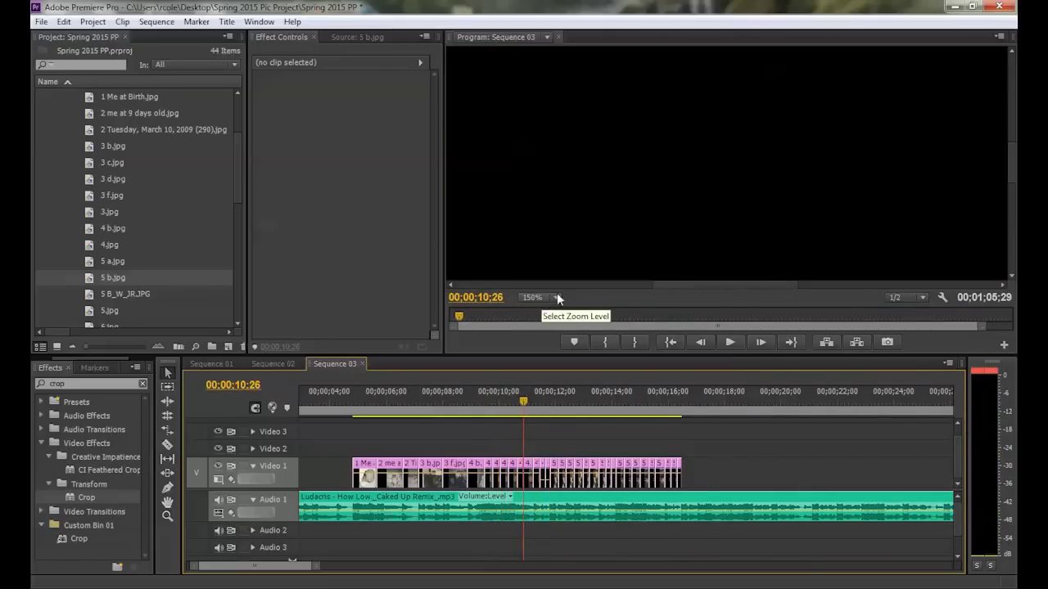
Step: Return the Program monitor to Fit and play the sequence from the 3 f.jpg clip past the last 5 b.jpg clip
{"action": "left_click", "coordinate": [557, 296]}
{"action": "left_click", "coordinate": [553, 315]}
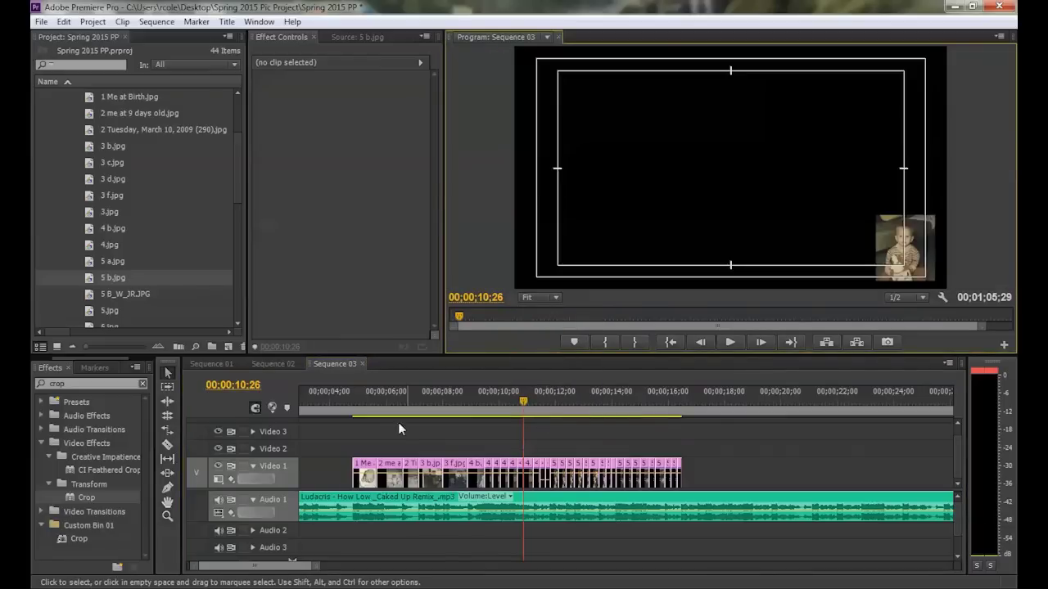
{"action": "left_click", "coordinate": [444, 395]}
{"action": "key", "text": "space"}
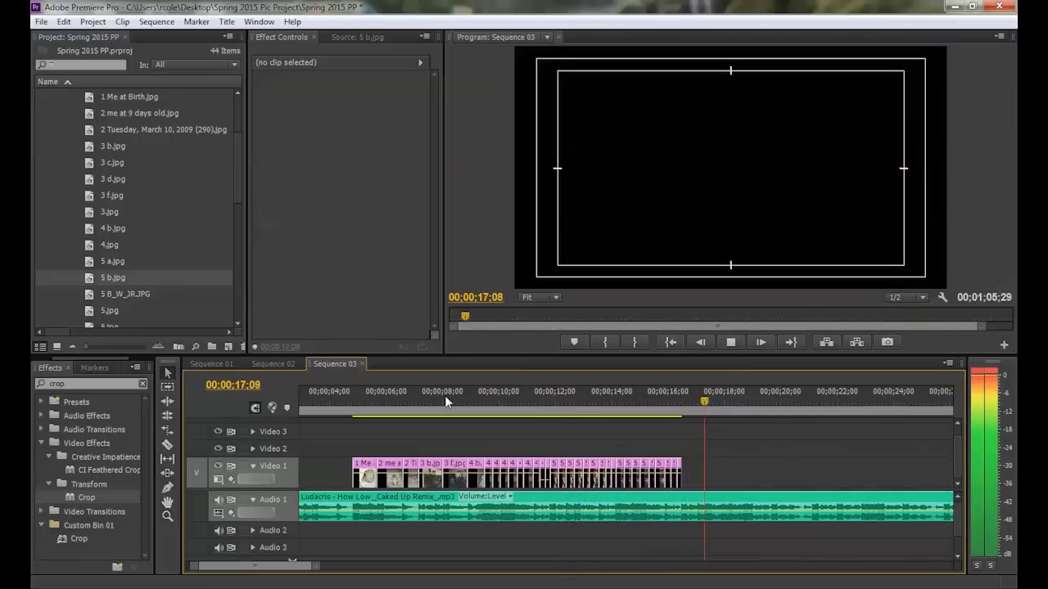
{"action": "key", "text": "space"}
Step: Place the playhead exactly at the end of the last 5 b.jpg clip, at 00;00;16;14, and show the whole sequence
{"action": "left_click_drag", "start_coordinate": [695, 398], "coordinate": [683, 396]}
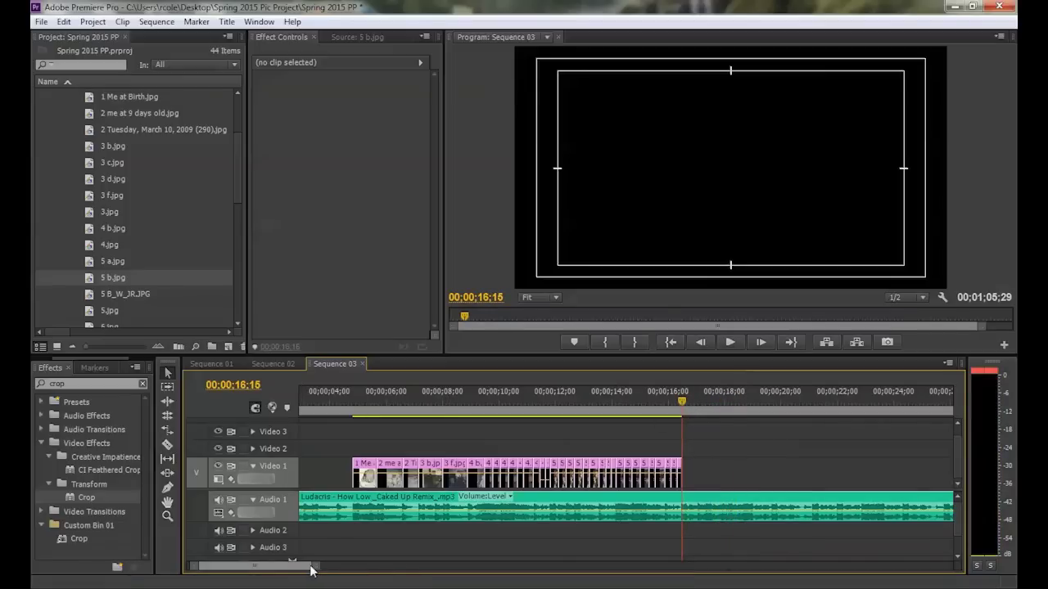
{"action": "left_click_drag", "start_coordinate": [312, 568], "coordinate": [248, 568]}
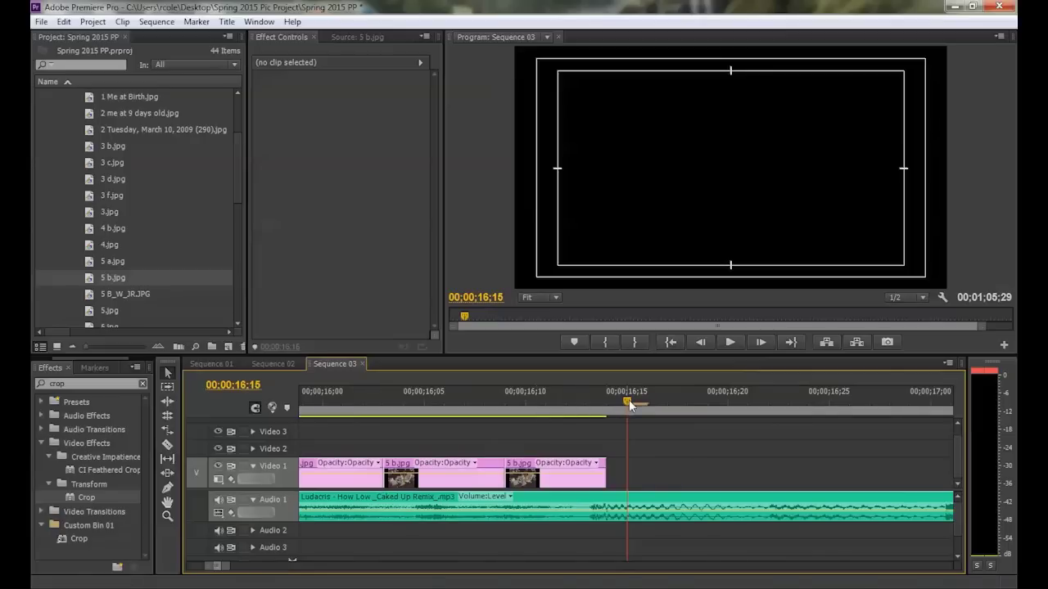
{"action": "mouse_move", "coordinate": [610, 405]}
{"action": "left_mouse_down"}
{"action": "mouse_move", "coordinate": [587, 400]}
{"action": "mouse_move", "coordinate": [605, 399]}
{"action": "left_mouse_up"}
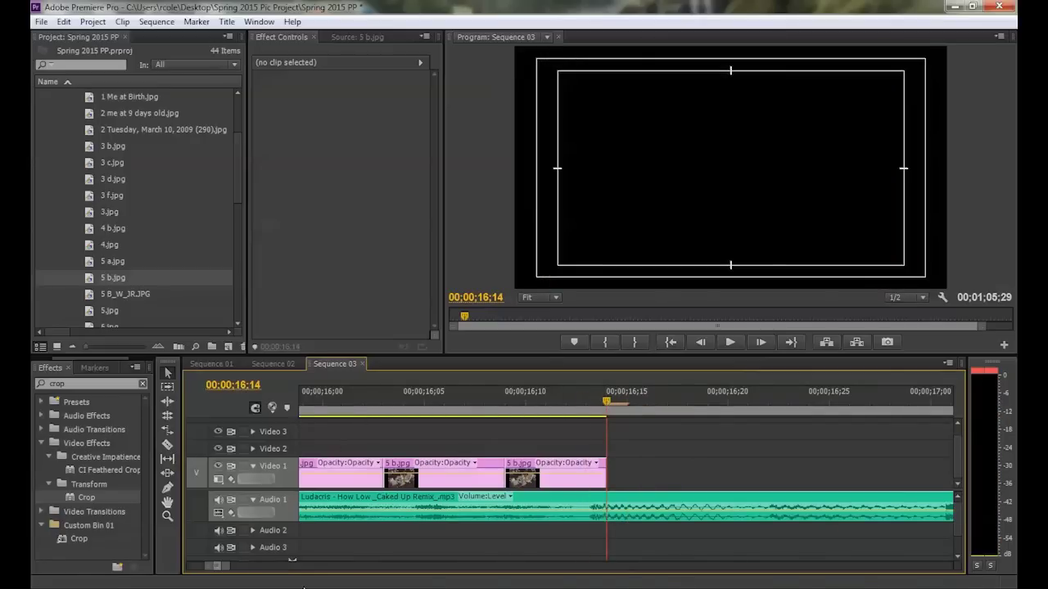
{"action": "left_click_drag", "start_coordinate": [226, 571], "coordinate": [442, 567]}
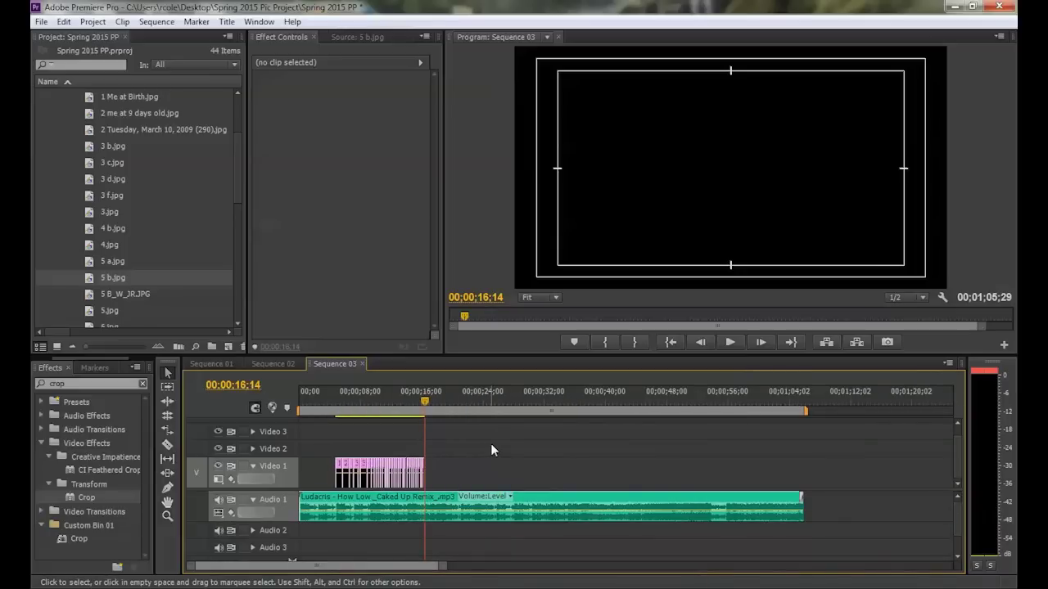